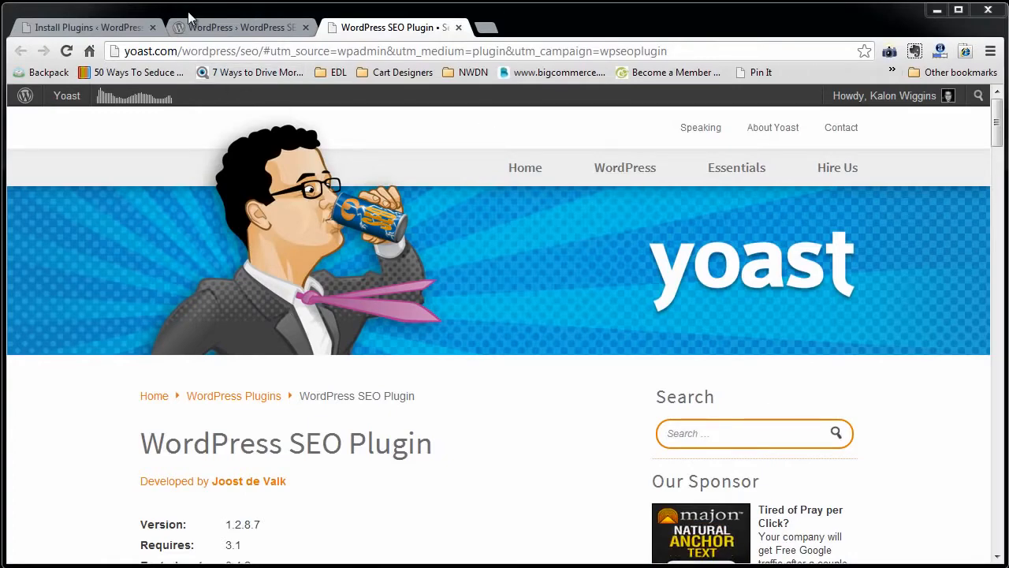
- Review the WordPress SEO by Yoast page in the WordPress.org plugin directory, including its download count, ratings and description
left_click(125, 29)
mouse_move(82, 500)
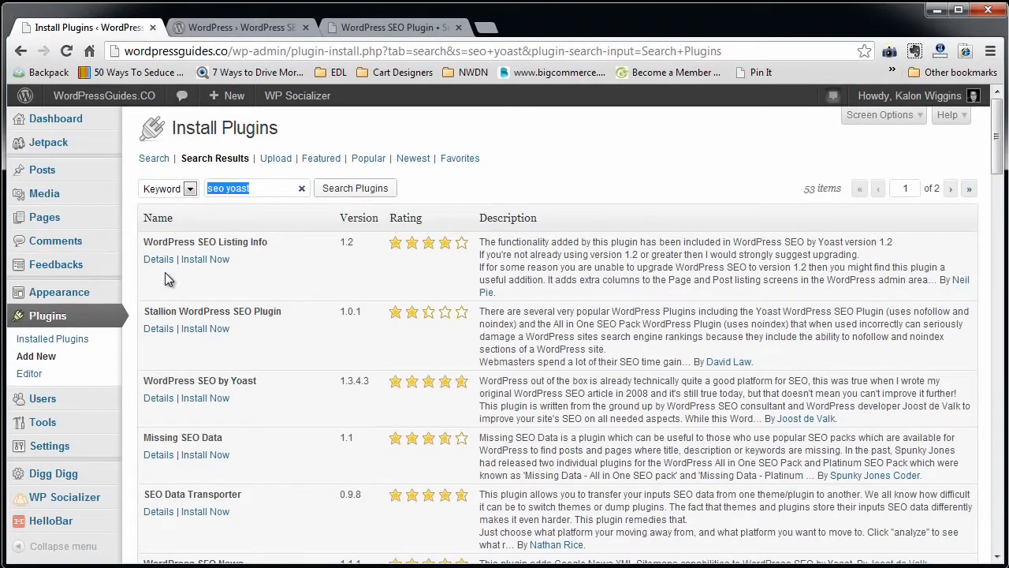
key("ctrl+Tab")
scroll(546, 373, "down", 5)
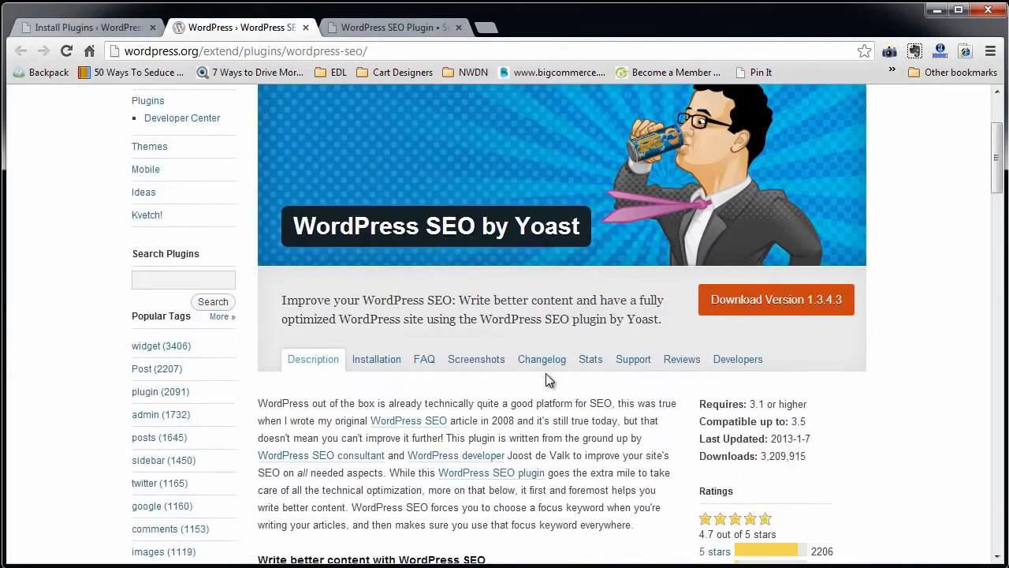
scroll(599, 406, "down", 1)
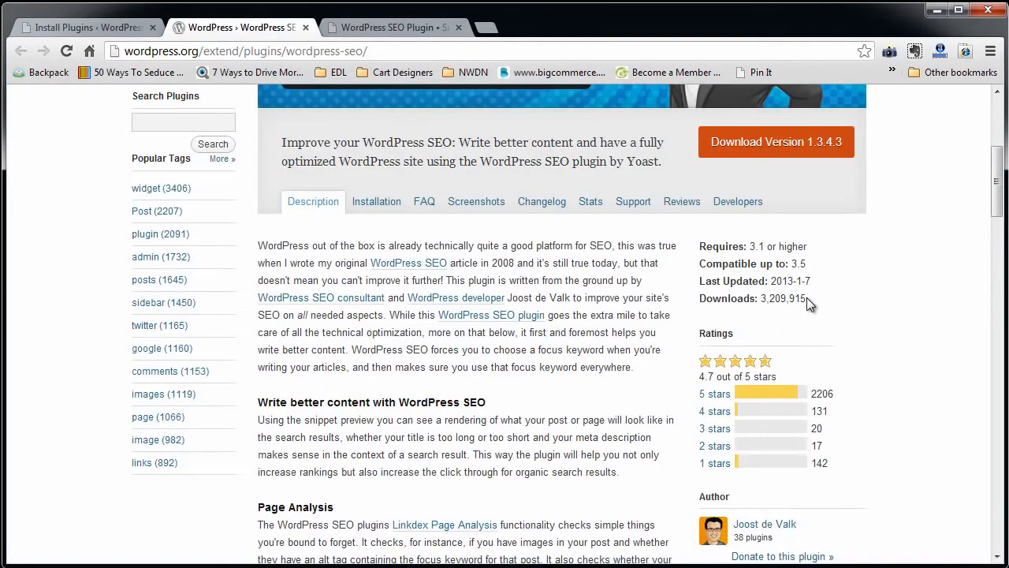
left_click_drag(805, 298, 761, 299)
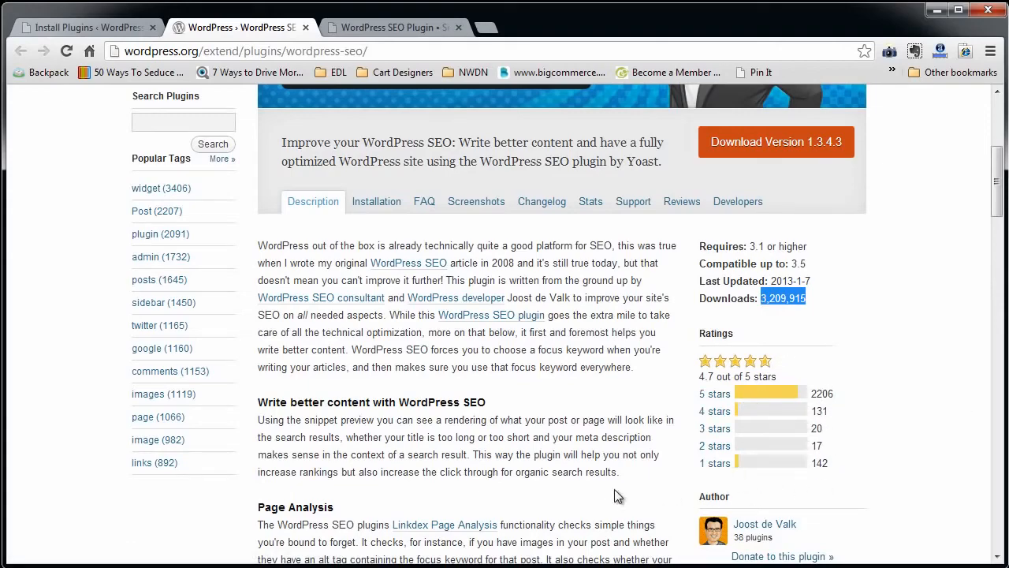
scroll(607, 489, "down", 6)
scroll(606, 488, "down", 1)
scroll(607, 489, "up", 11)
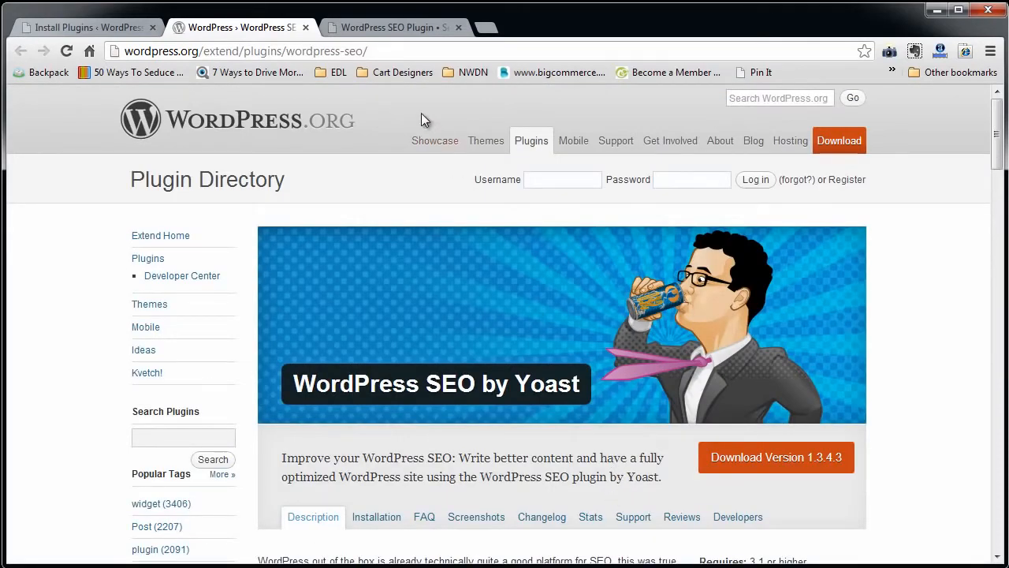
- Look through the WordPress SEO plugin's feature descriptions on the yoast.com page, from the overview to the head section cleanup
left_click(397, 27)
scroll(319, 387, "down", 5)
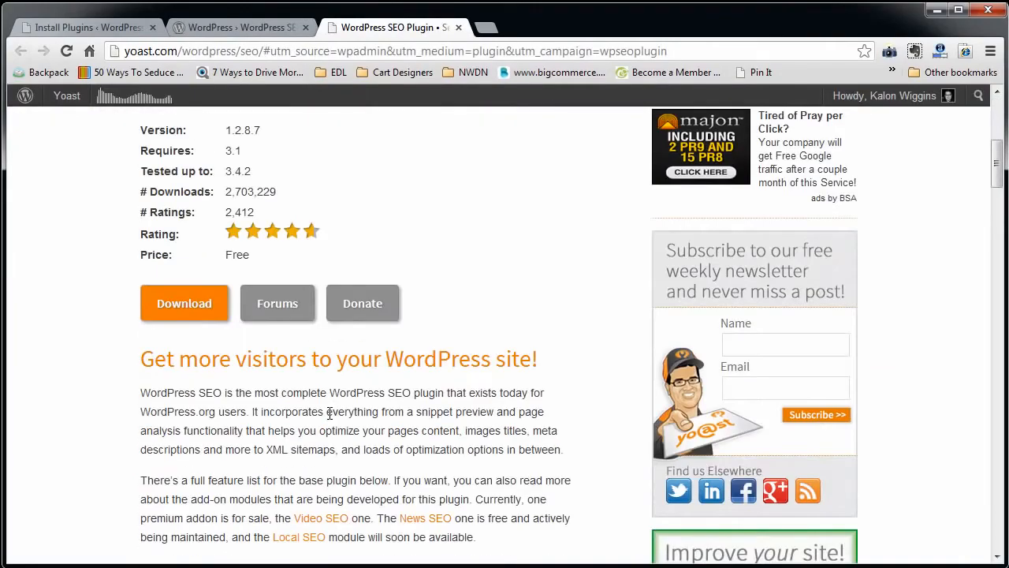
scroll(330, 414, "down", 12)
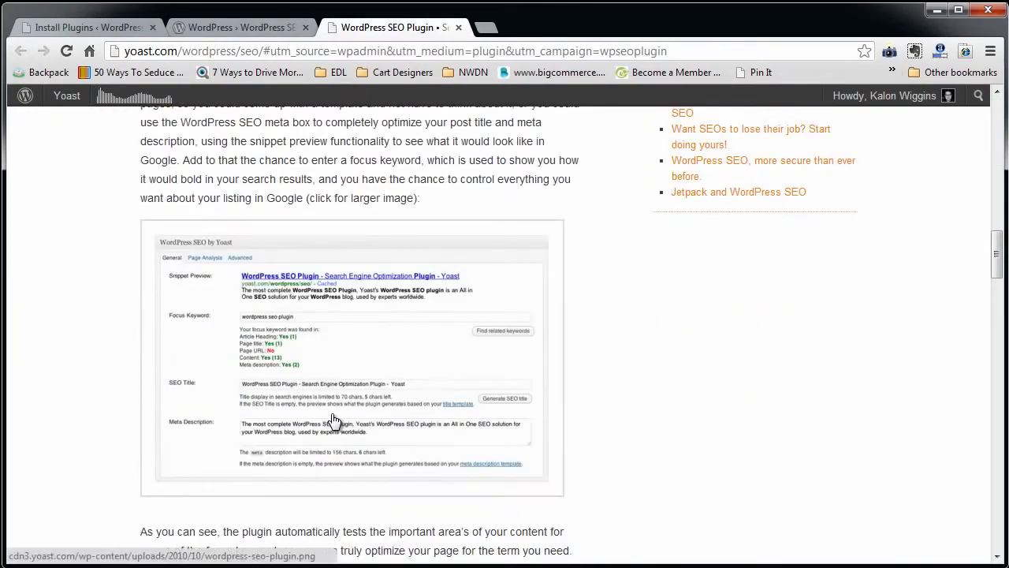
scroll(331, 419, "down", 10)
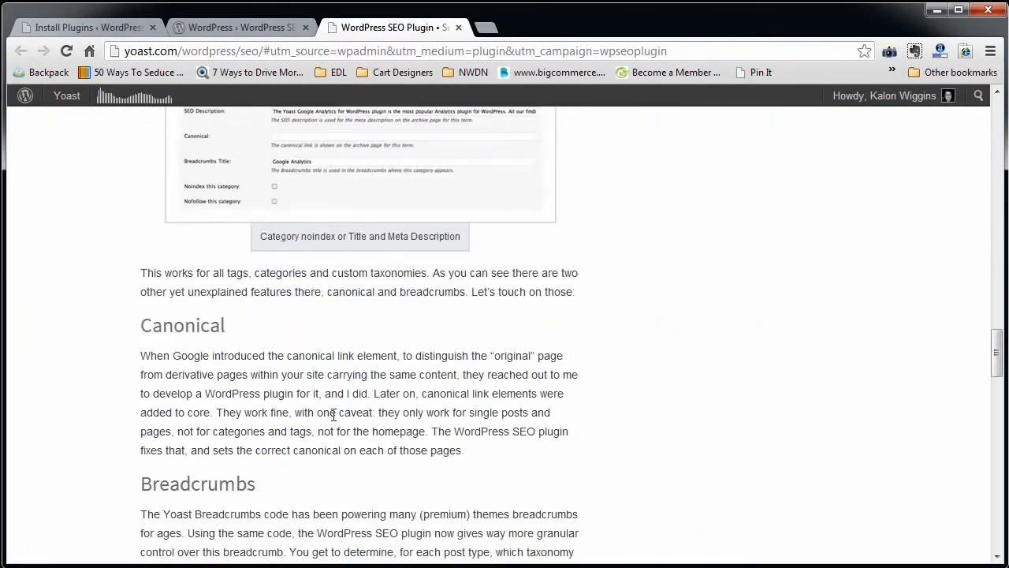
scroll(331, 416, "down", 4)
scroll(334, 414, "down", 9)
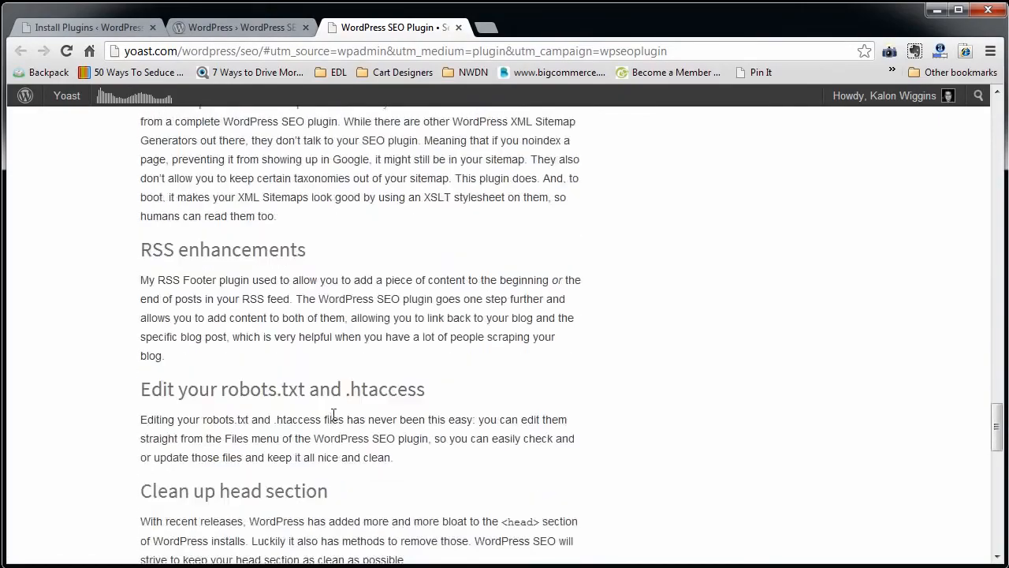
scroll(335, 412, "down", 5)
scroll(333, 411, "up", 20)
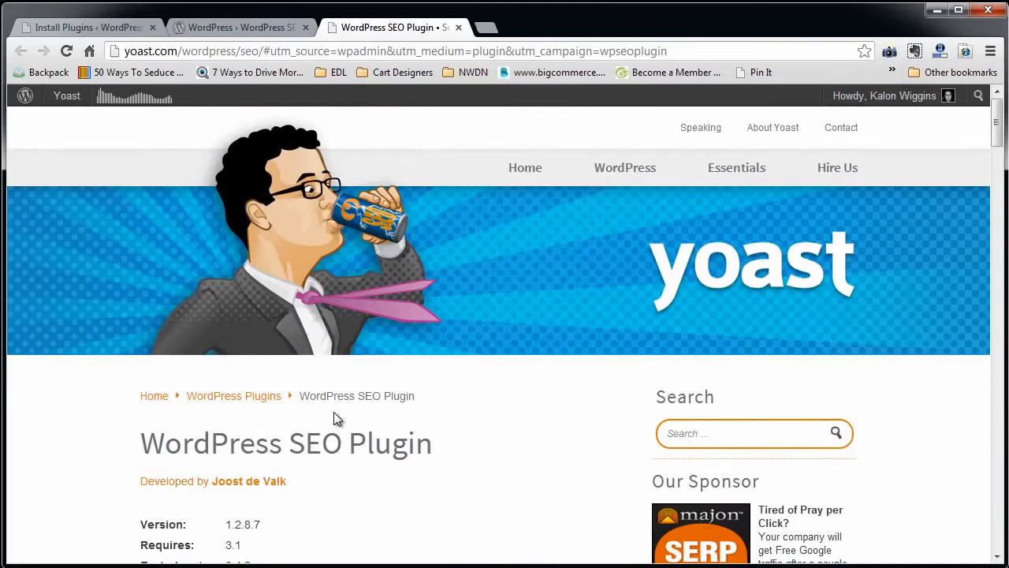
- Return to the site's Install Plugins page and search for plugins with the keyword "seo yoast"
left_click(225, 22)
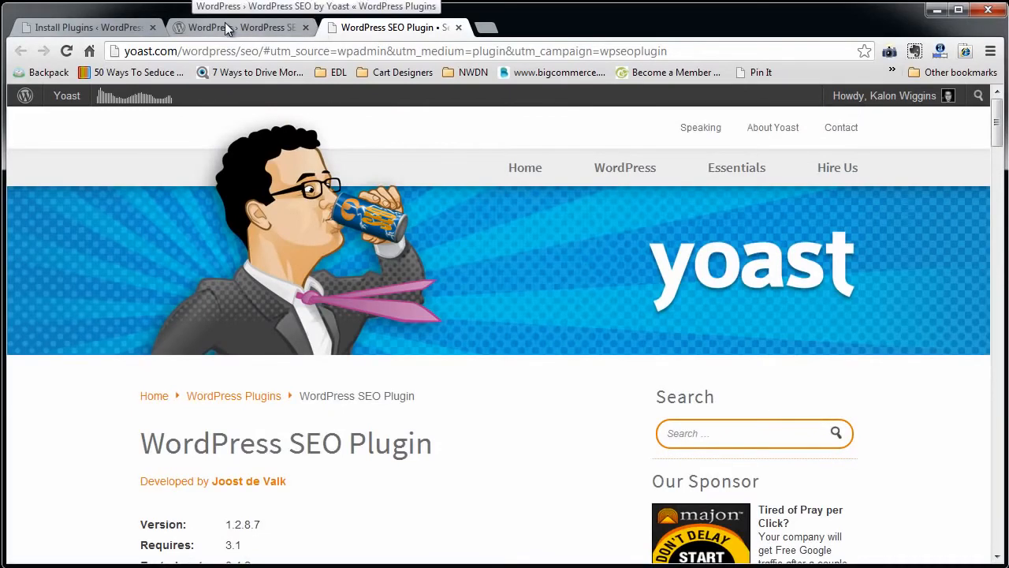
left_click(98, 23)
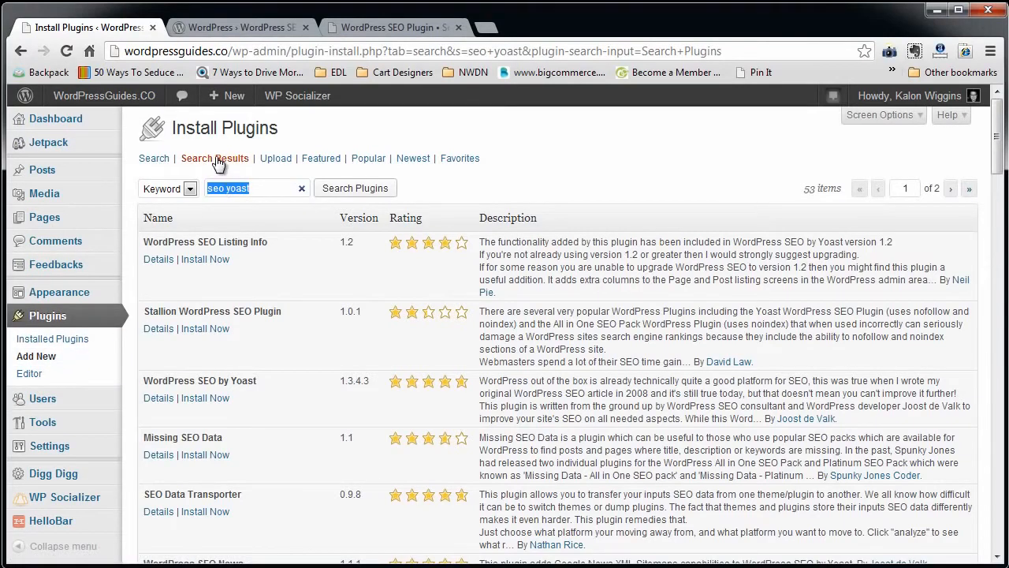
left_click_drag(263, 187, 196, 203)
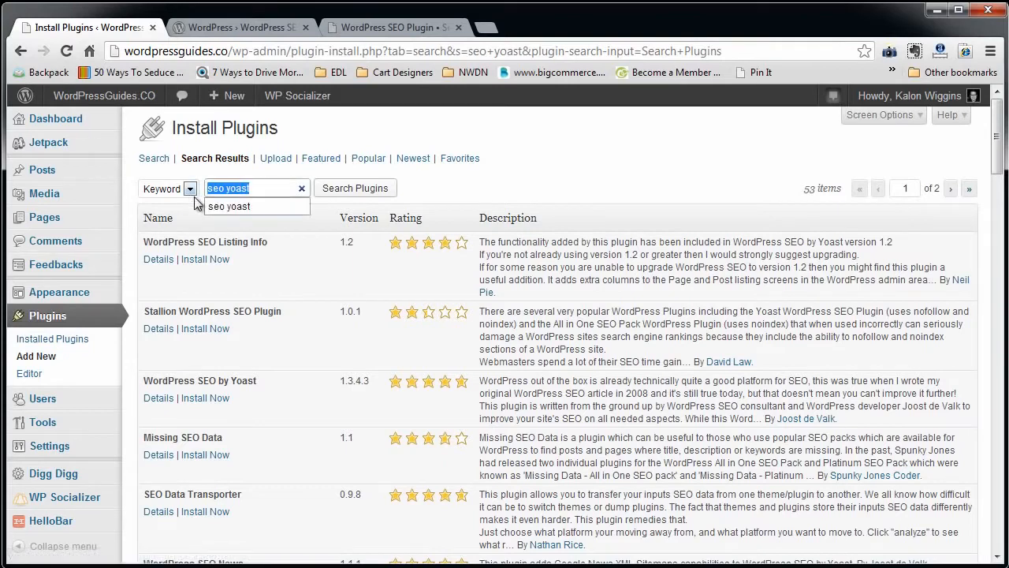
left_click(371, 190)
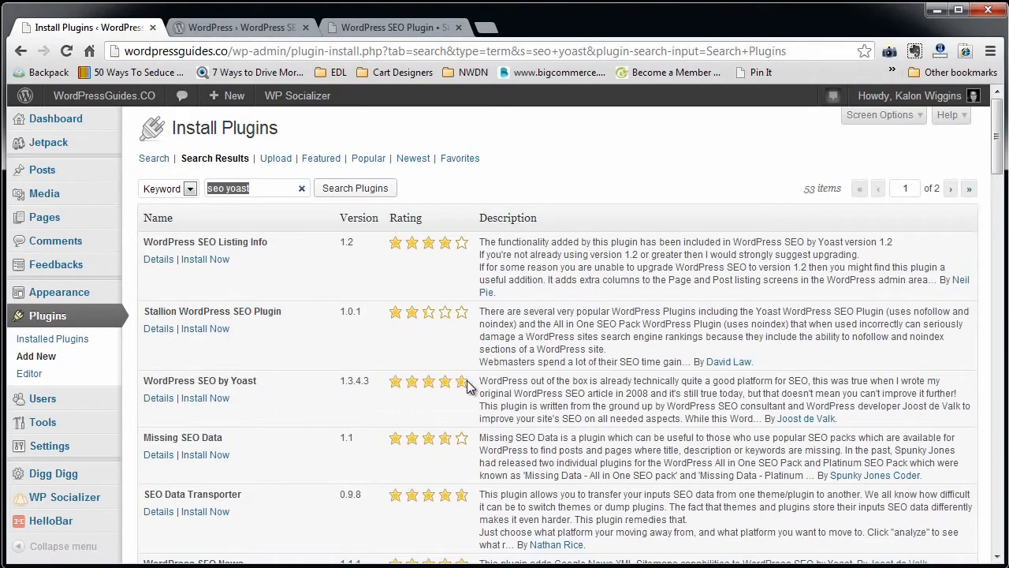
- Install the WordPress SEO by Yoast plugin from the search results and activate it
mouse_move(465, 391)
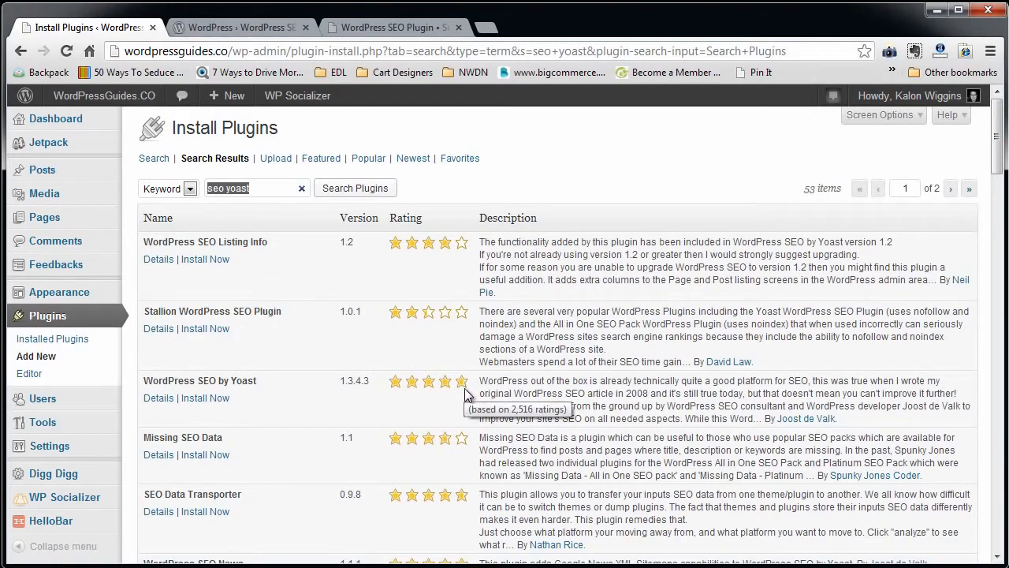
left_click(215, 399)
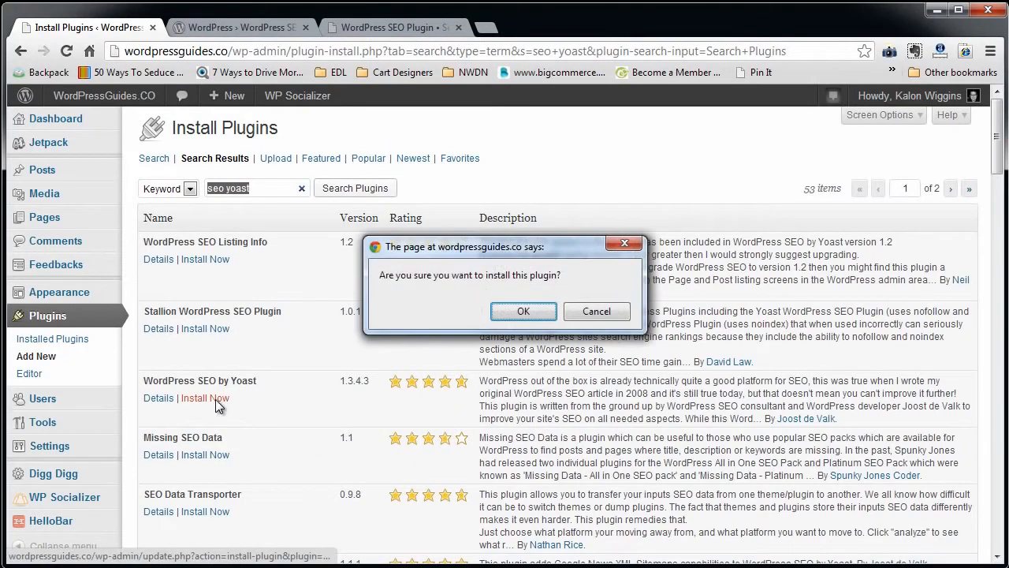
left_click(522, 311)
left_click(180, 247)
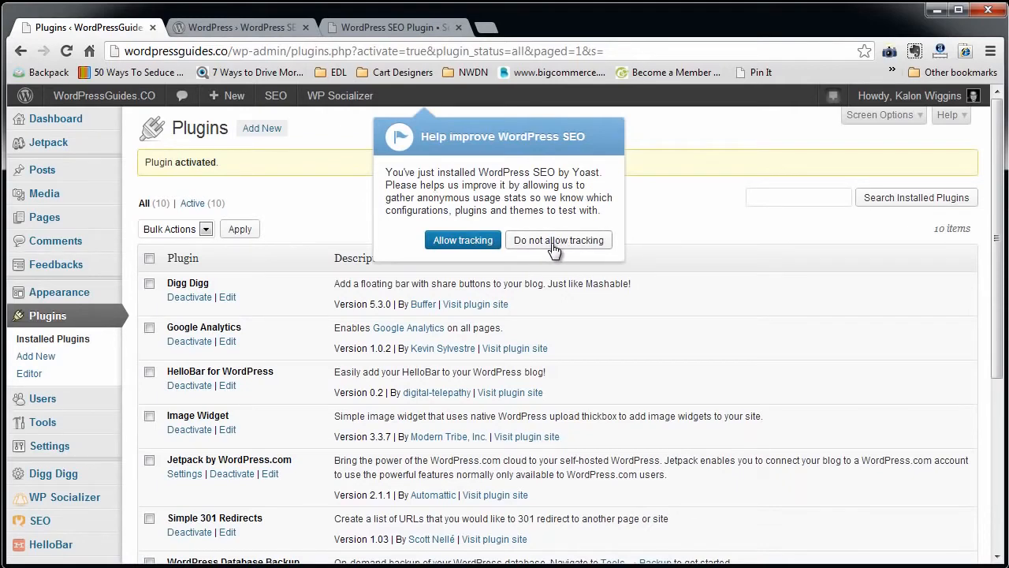
- Decline the plugin's anonymous usage tracking and open the SEO dashboard to view its introductory tour
left_click(545, 243)
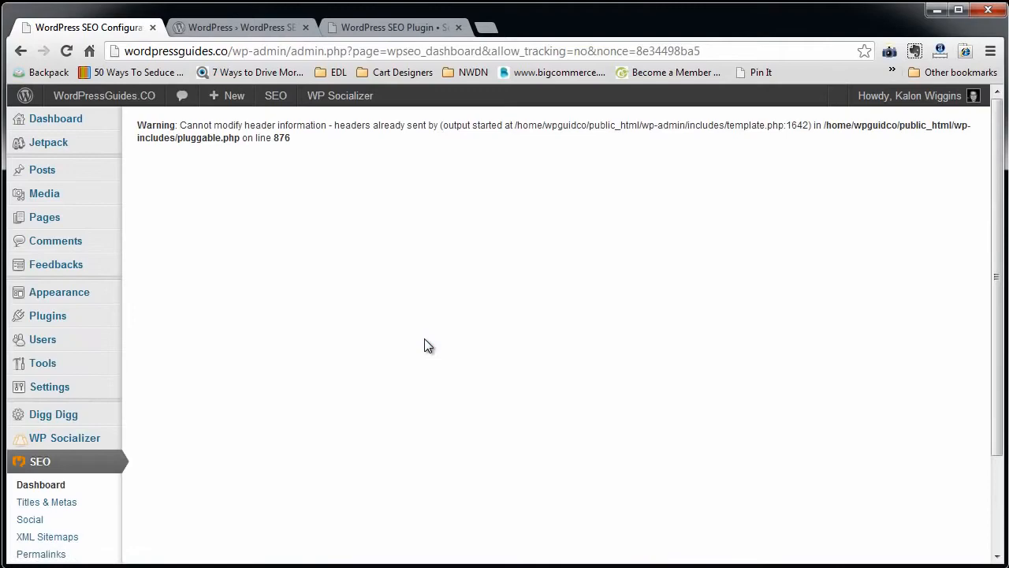
left_click(113, 461)
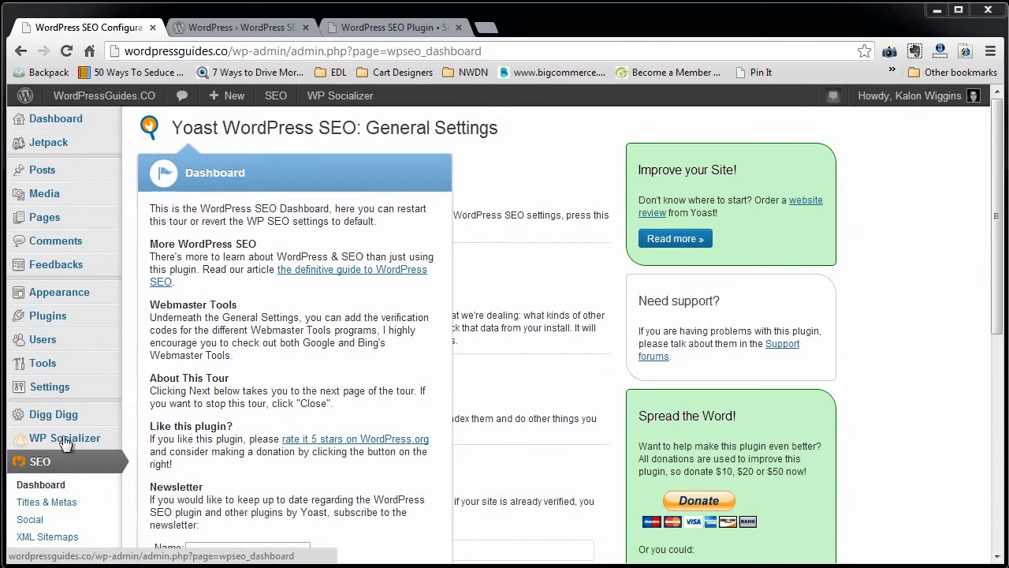
scroll(182, 426, "down", 3)
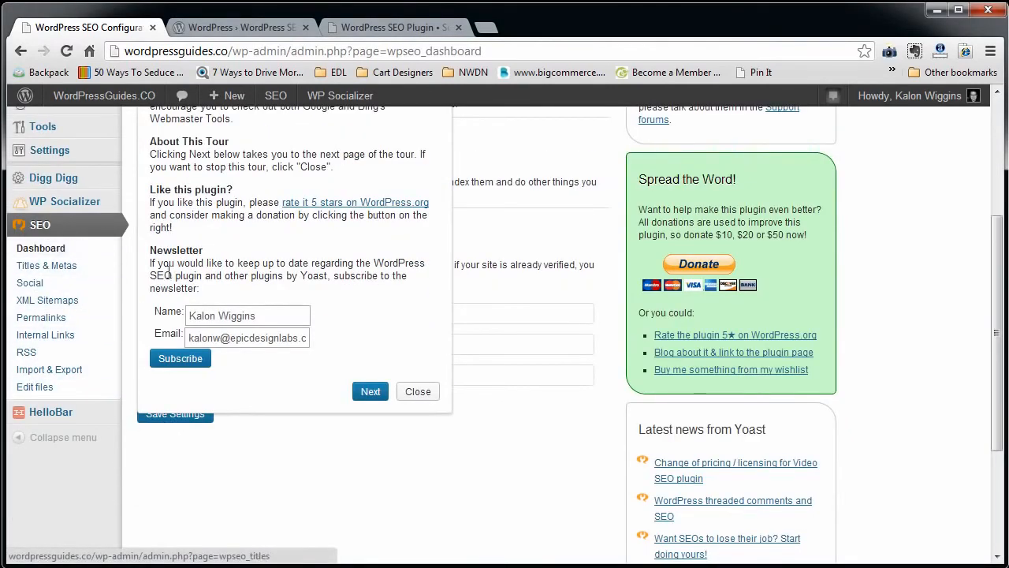
scroll(182, 265, "up", 3)
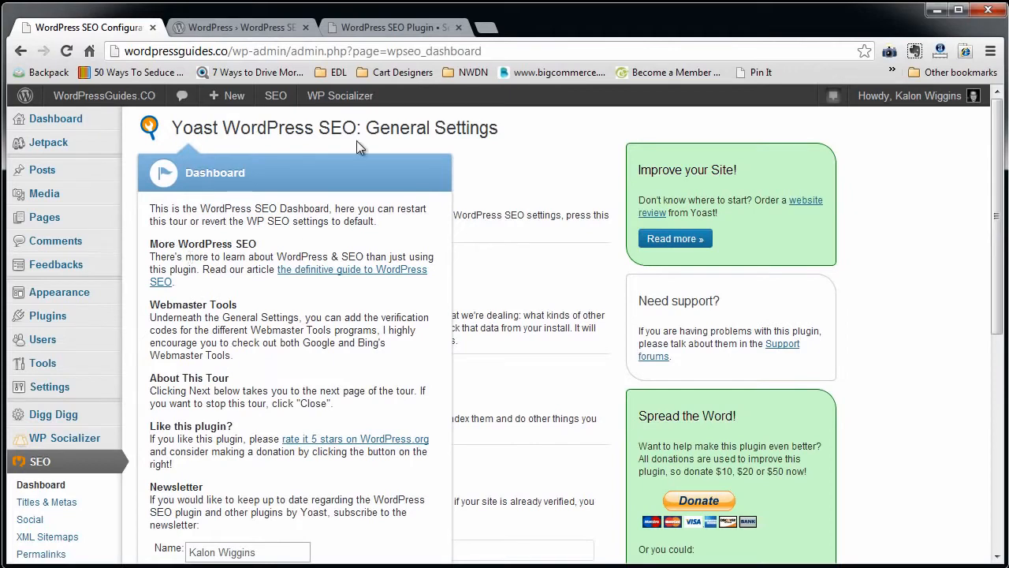
- Search the web for "google keyword tool" in a new browser tab and open the Google AdWords Keyword Tool
left_click(486, 27)
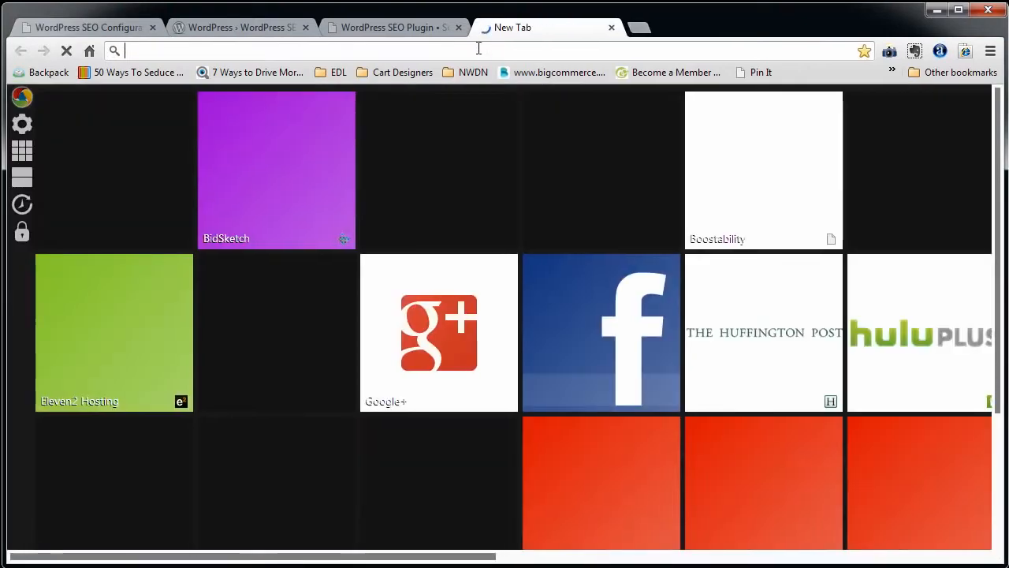
type("google ")
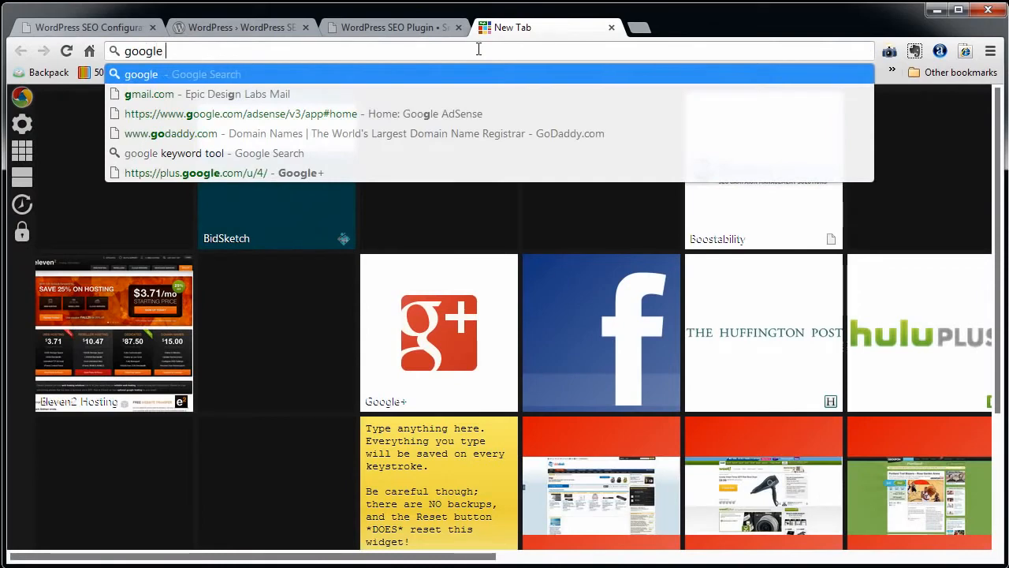
type("ke")
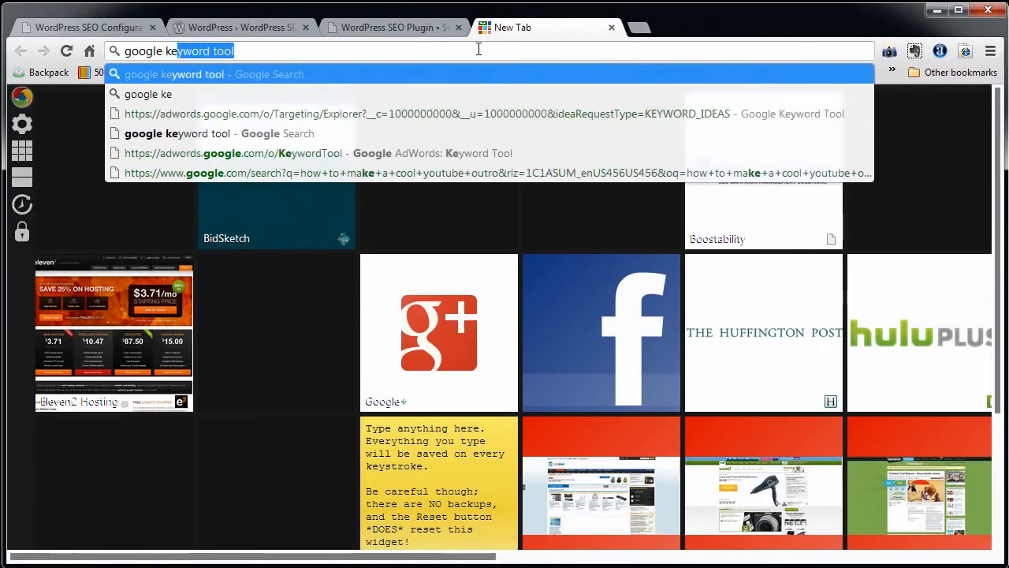
type("yword tool")
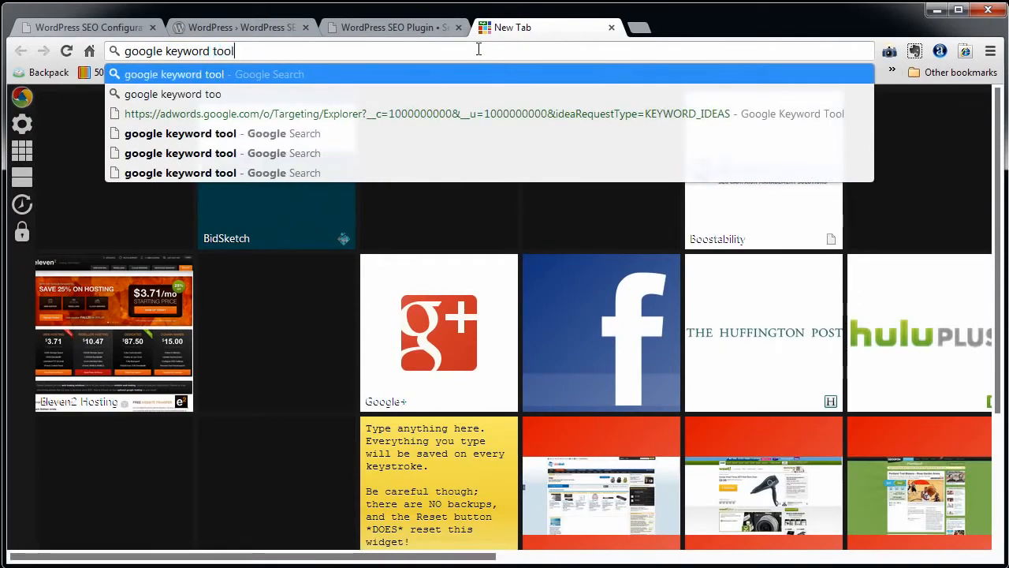
key("Return")
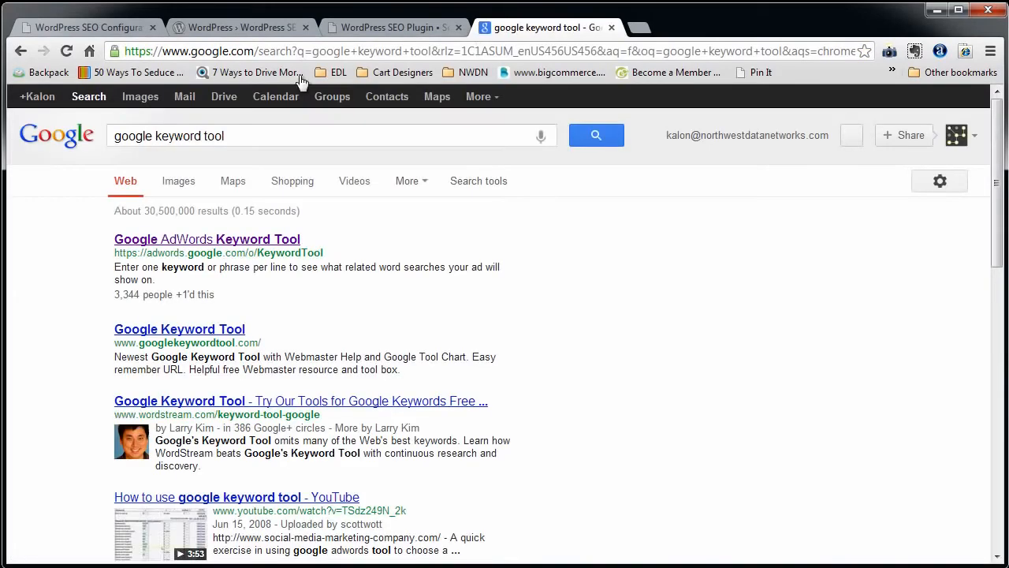
left_click(207, 241)
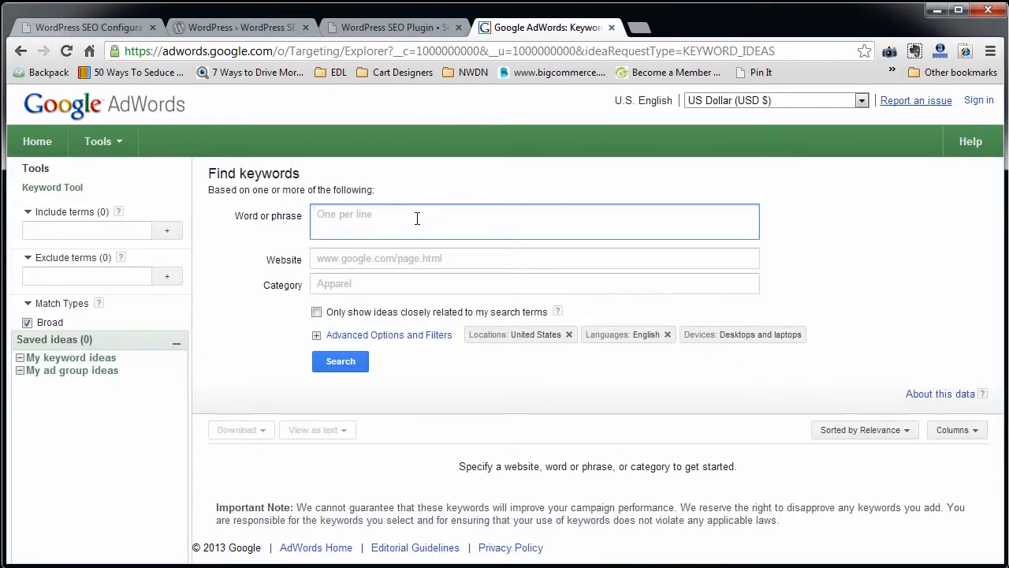
- Search for keyword ideas based on the phrase "wordpress tutorials"
type("wordpress tutorials")
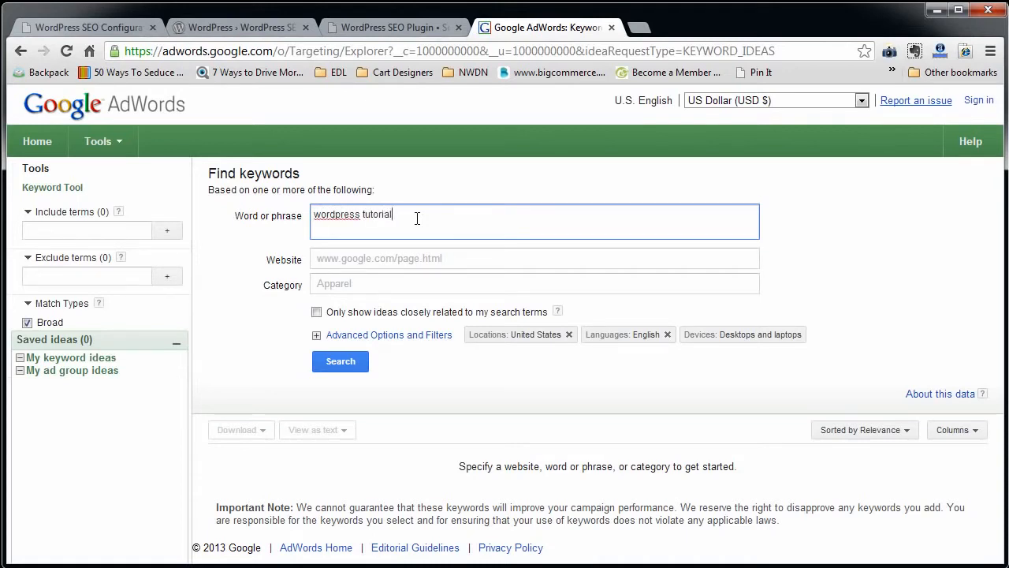
left_click(332, 365)
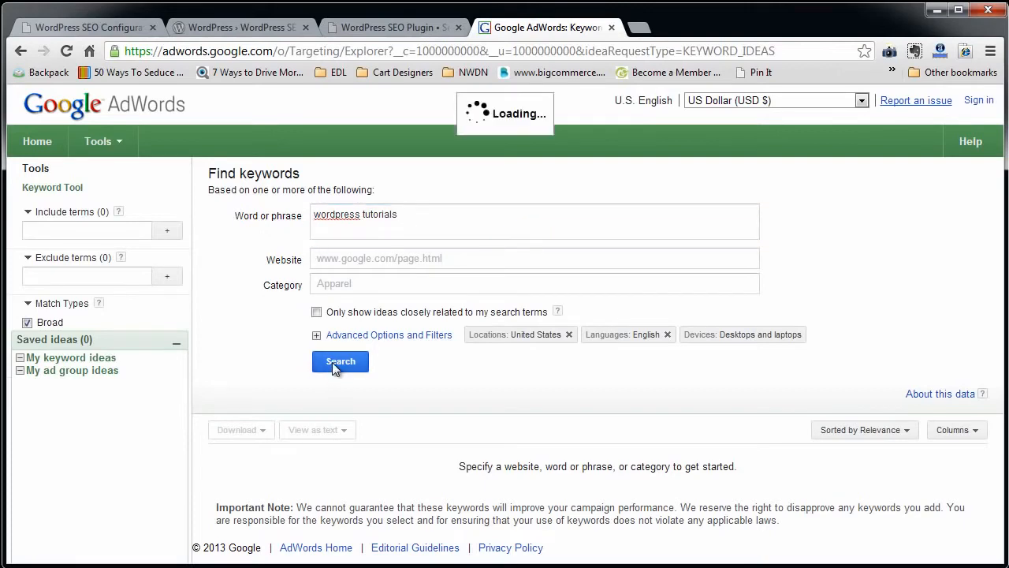
scroll(438, 374, "down", 1)
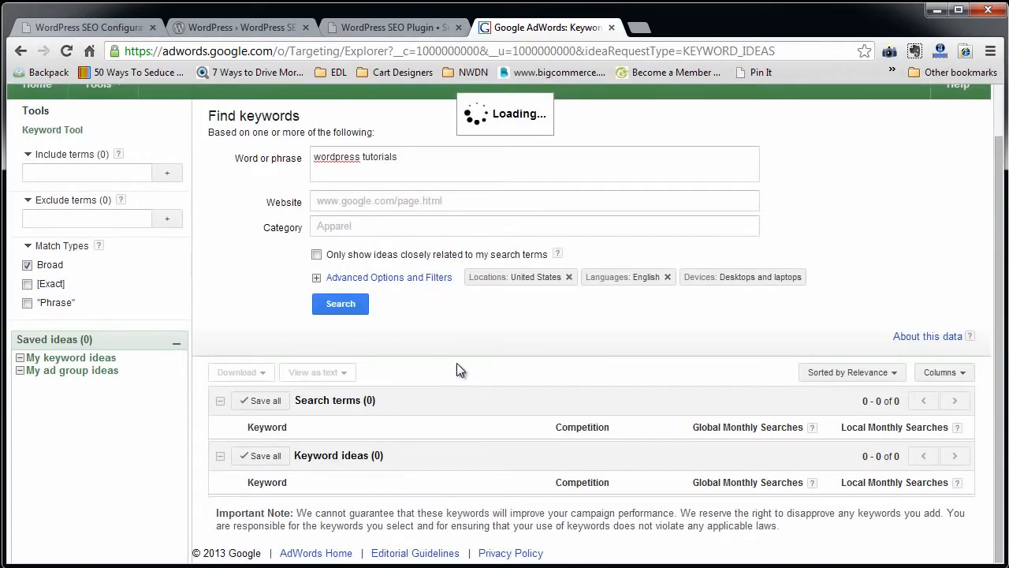
scroll(743, 429, "down", 3)
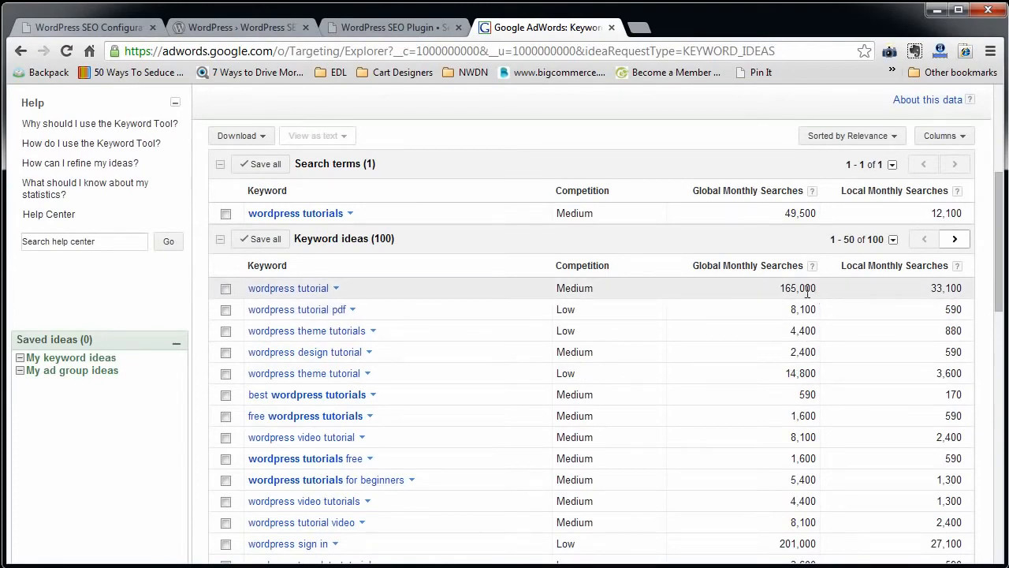
- Examine the global monthly searches for "wordpress tutorials" and look through the list of related keyword ideas
left_click_drag(774, 211, 816, 213)
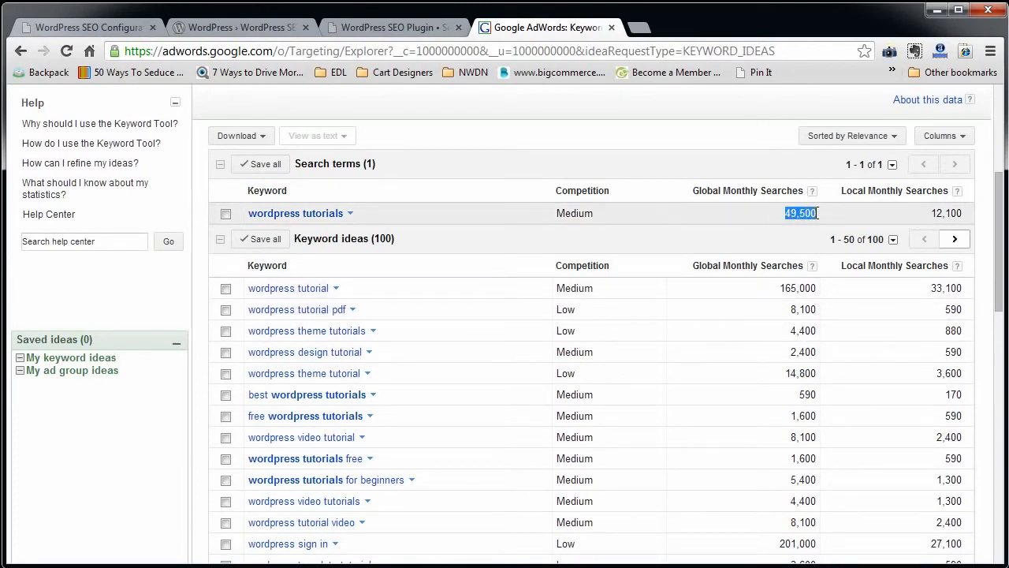
scroll(745, 286, "up", 2)
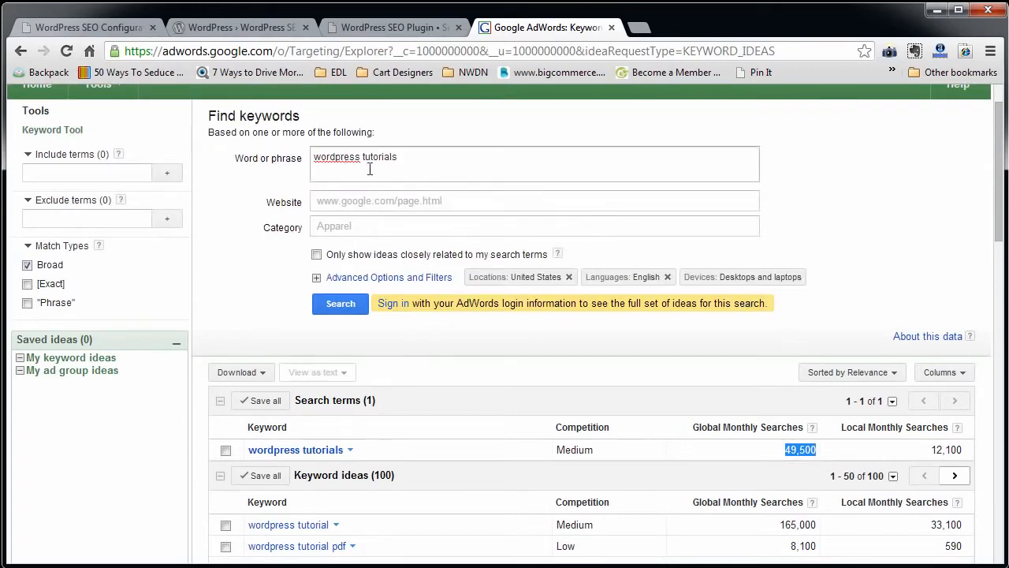
scroll(603, 327, "down", 1)
scroll(603, 327, "down", 2)
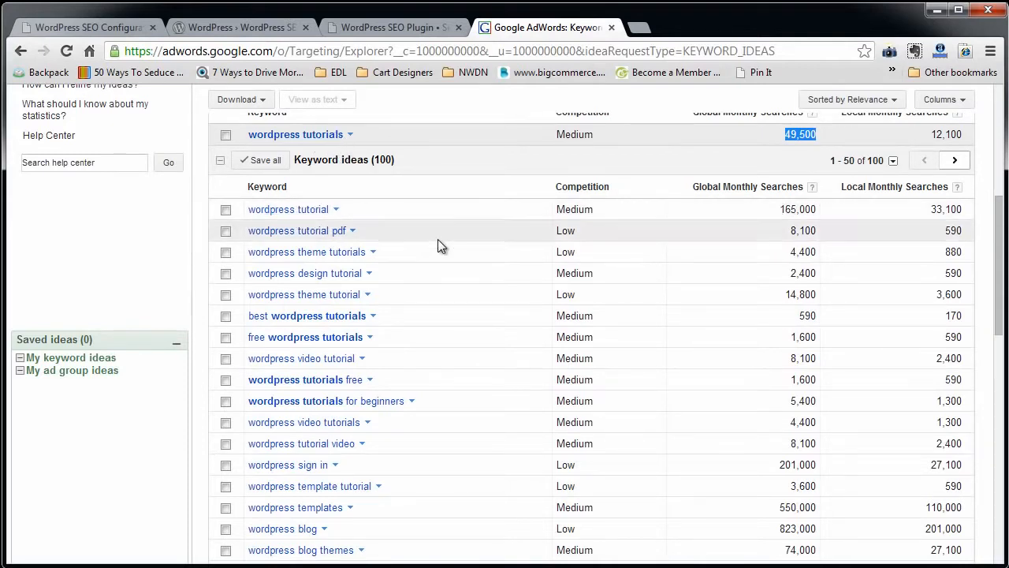
scroll(479, 304, "down", 4)
scroll(480, 305, "down", 5)
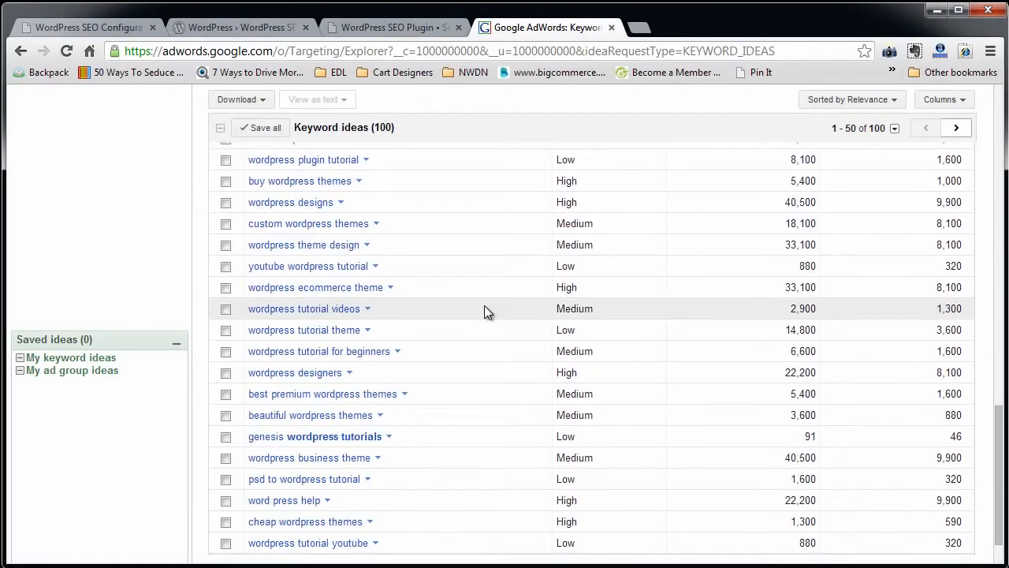
- Close the AdWords Keyword Tool page and dismiss the introductory tour on the SEO dashboard
scroll(484, 305, "up", 14)
left_click(610, 27)
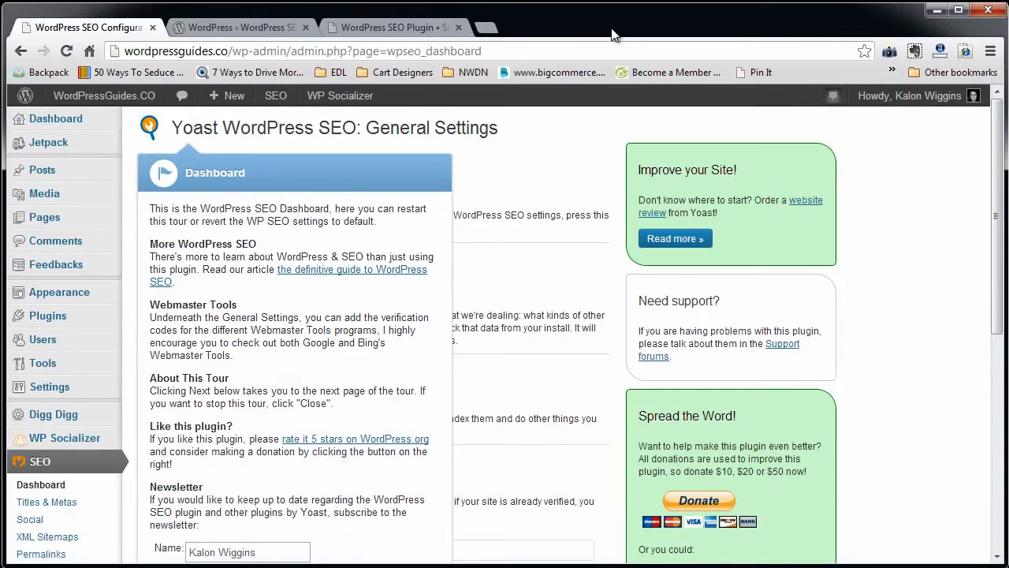
scroll(354, 297, "down", 2)
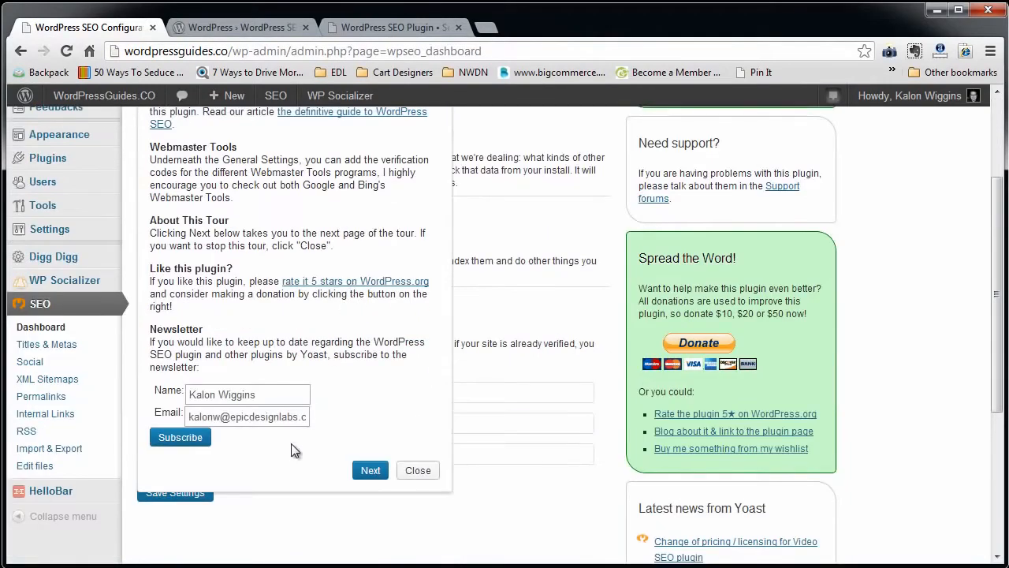
left_click(417, 471)
scroll(347, 402, "up", 2)
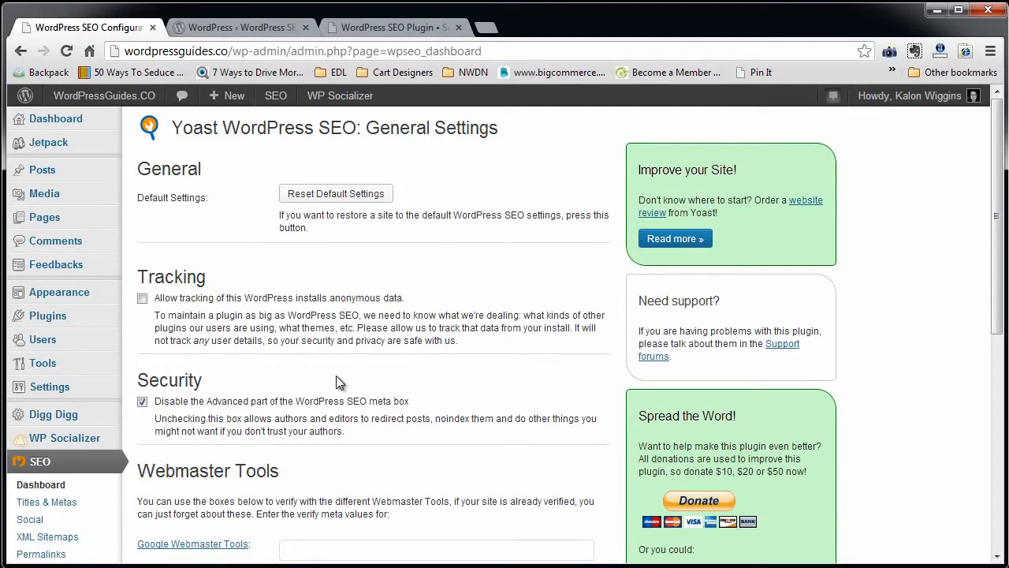
- Review the plugin's general settings, especially the Google, Bing and Alexa verification fields for Webmaster Tools
scroll(336, 375, "down", 2)
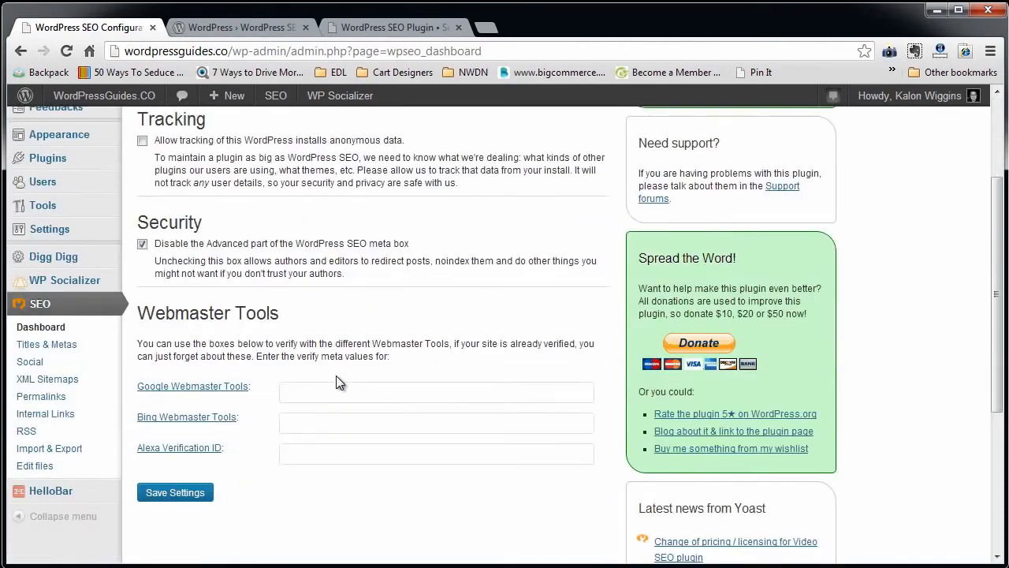
scroll(322, 369, "up", 2)
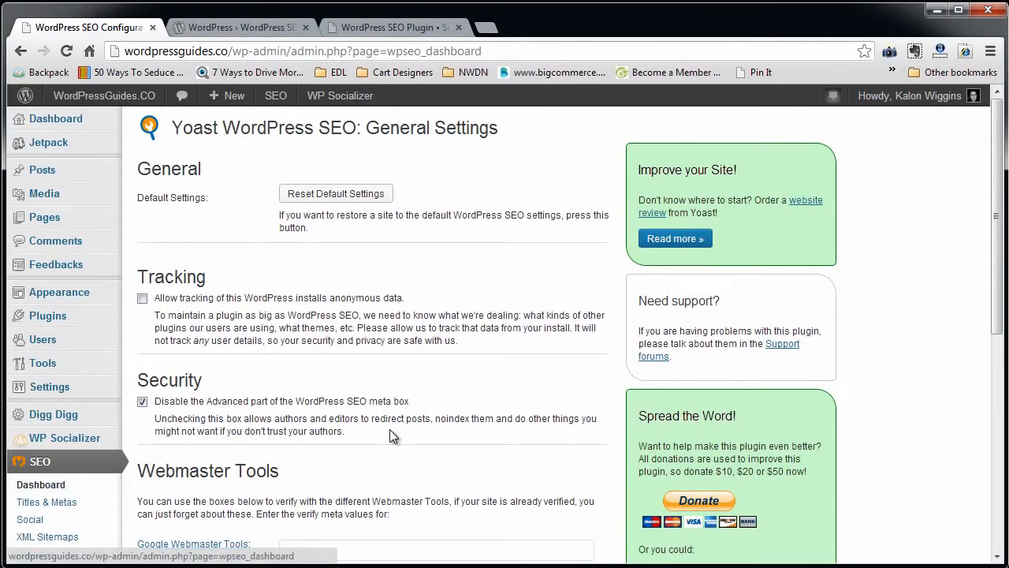
scroll(389, 436, "down", 1)
scroll(390, 435, "down", 2)
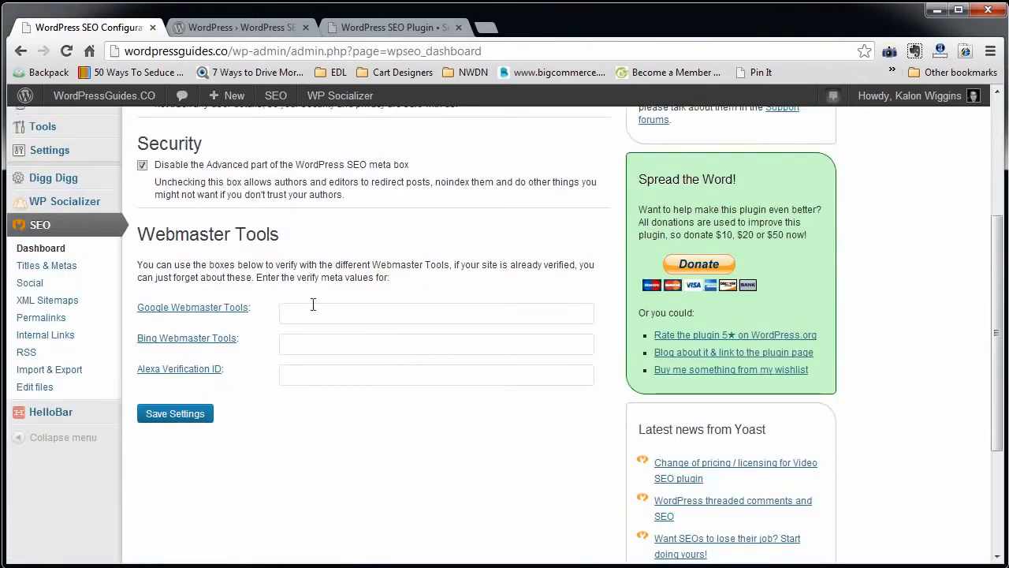
left_click(320, 313)
left_click(315, 346)
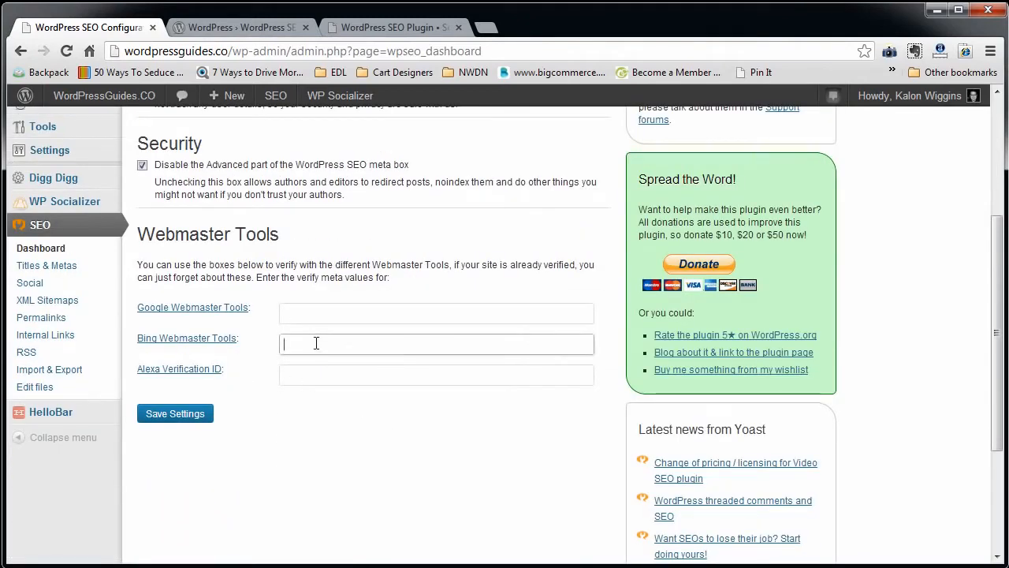
left_click(316, 376)
scroll(325, 323, "up", 1)
left_click(315, 393)
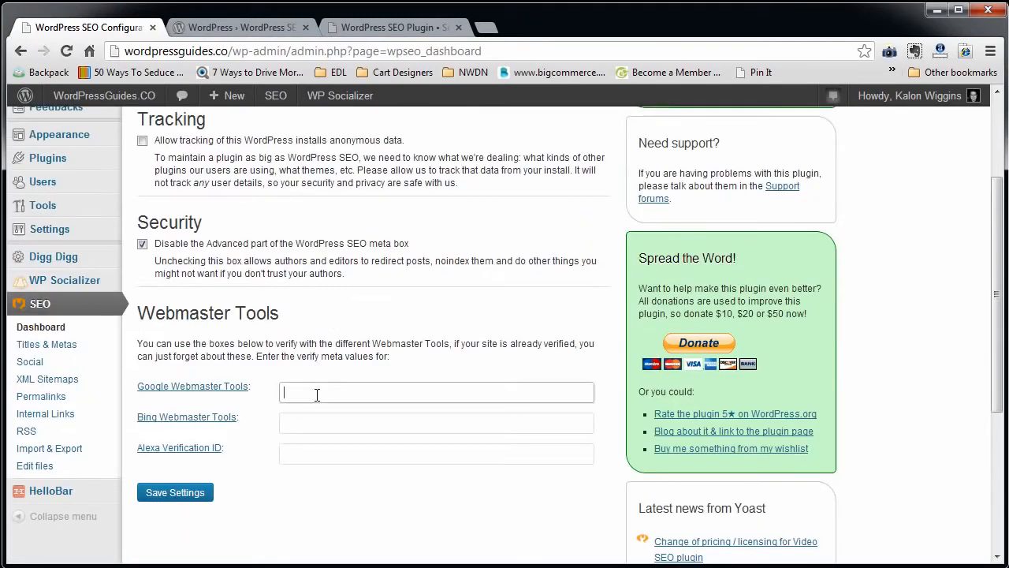
left_click(324, 422)
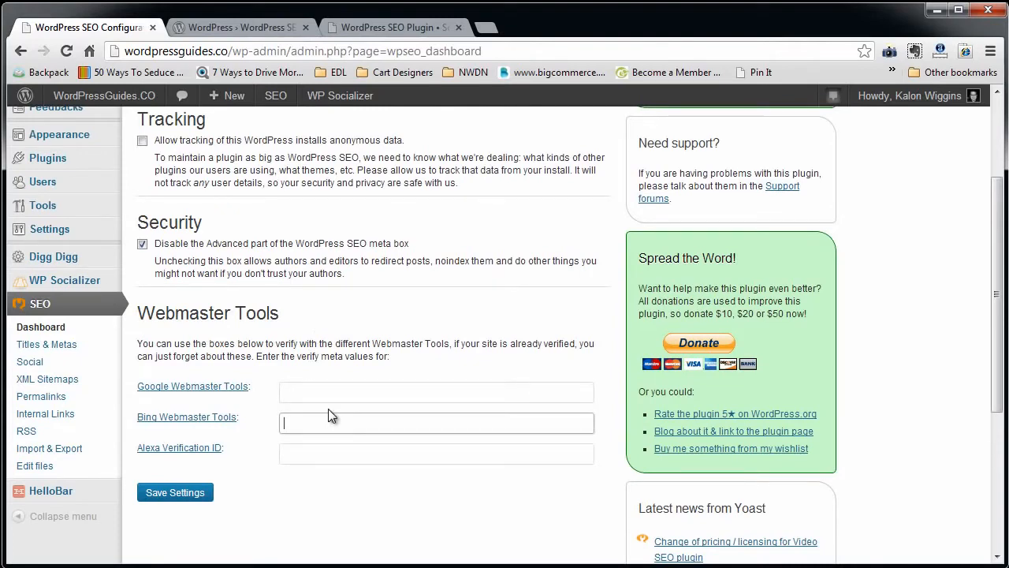
left_click(332, 396)
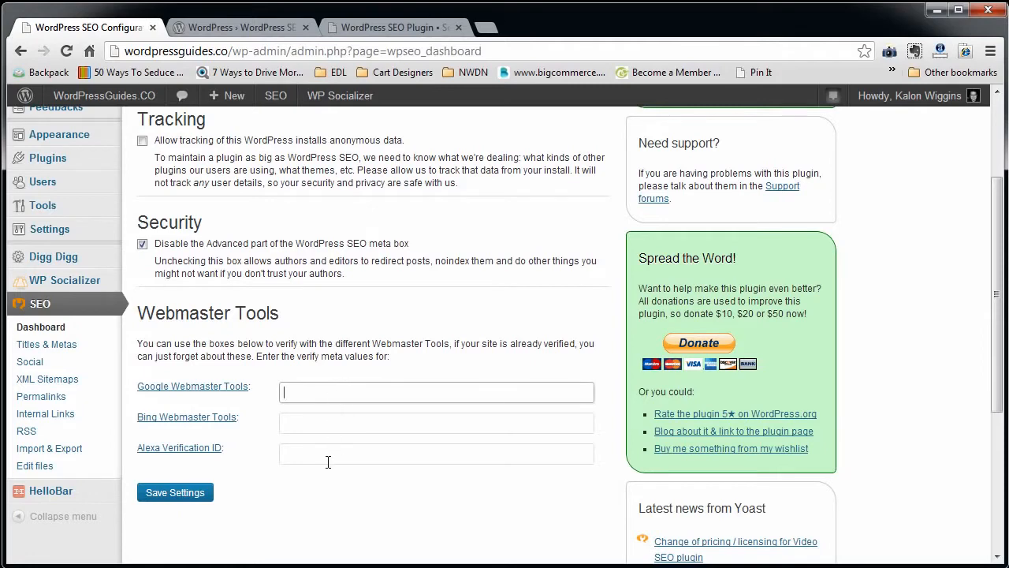
left_click(337, 426)
left_click(347, 451)
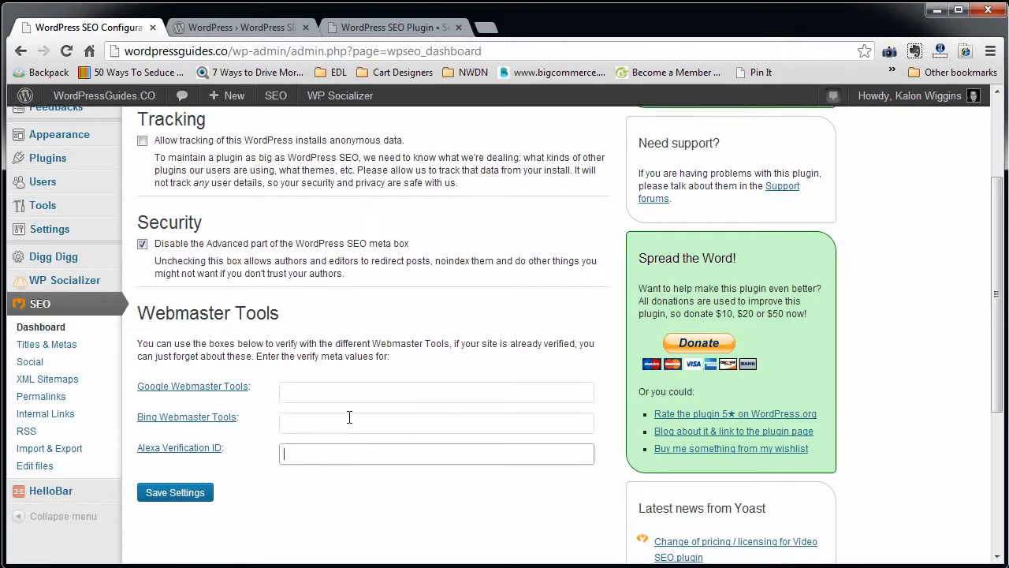
left_click(350, 418)
left_click(352, 393)
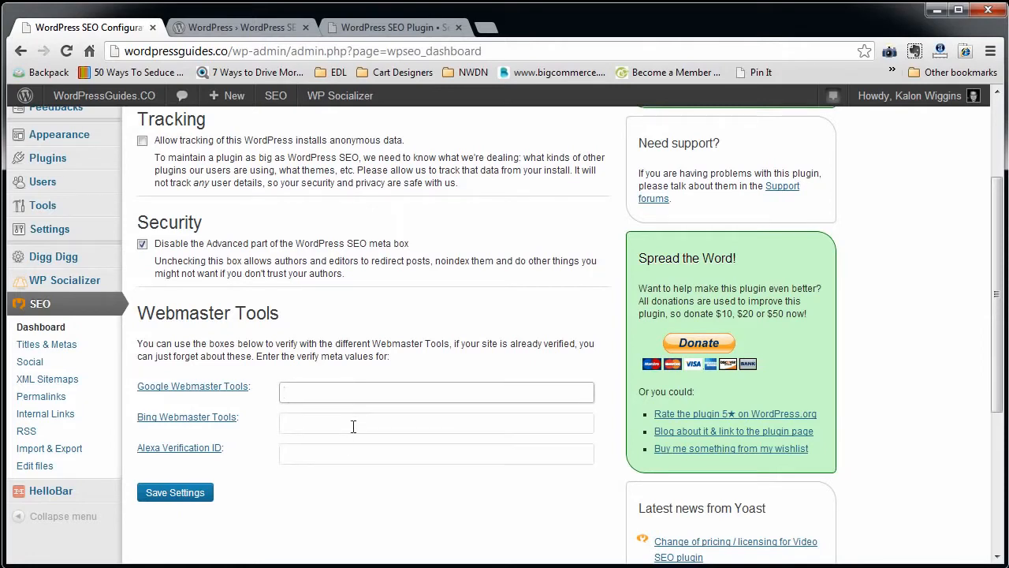
scroll(353, 427, "up", 1)
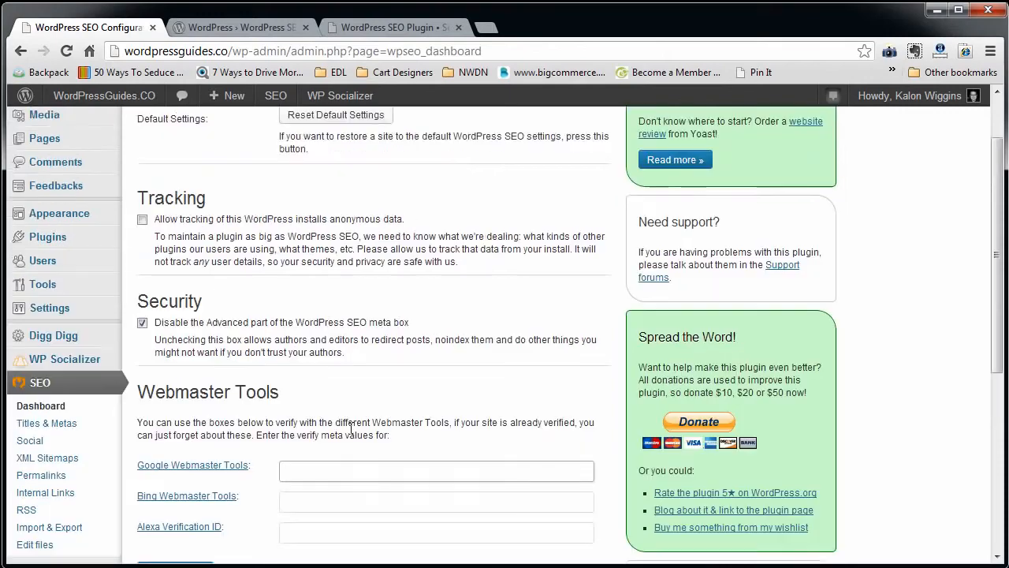
scroll(351, 430, "up", 1)
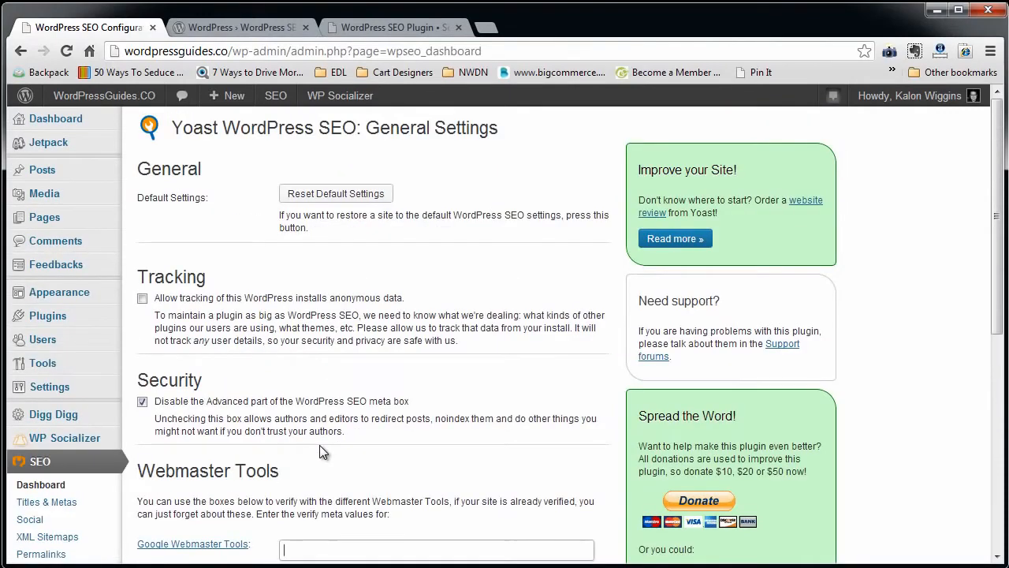
scroll(318, 446, "down", 1)
- Open the plugin's Titles & Metas settings and enable the use of the meta keywords tag
left_click(47, 422)
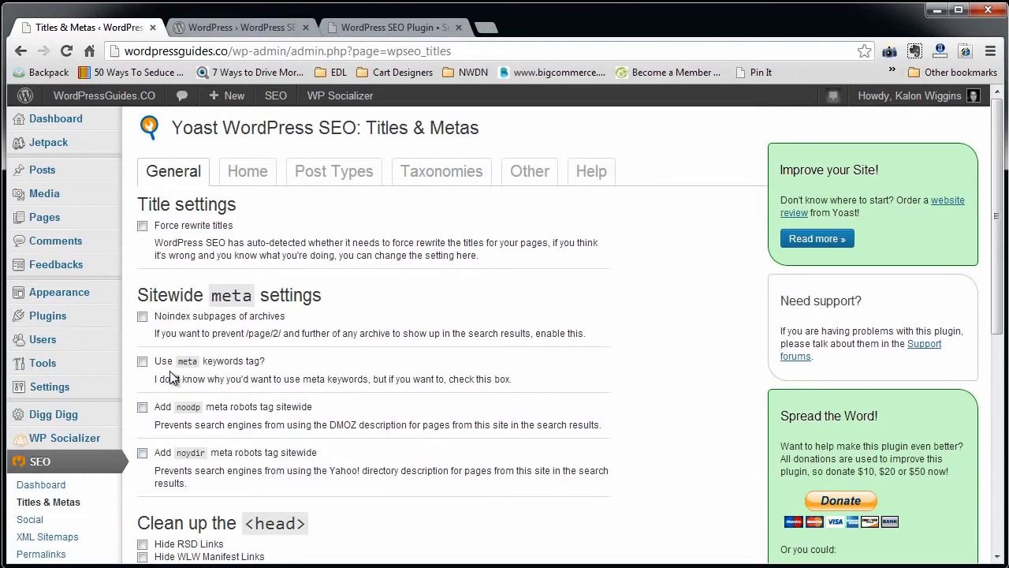
left_click_drag(261, 363, 158, 372)
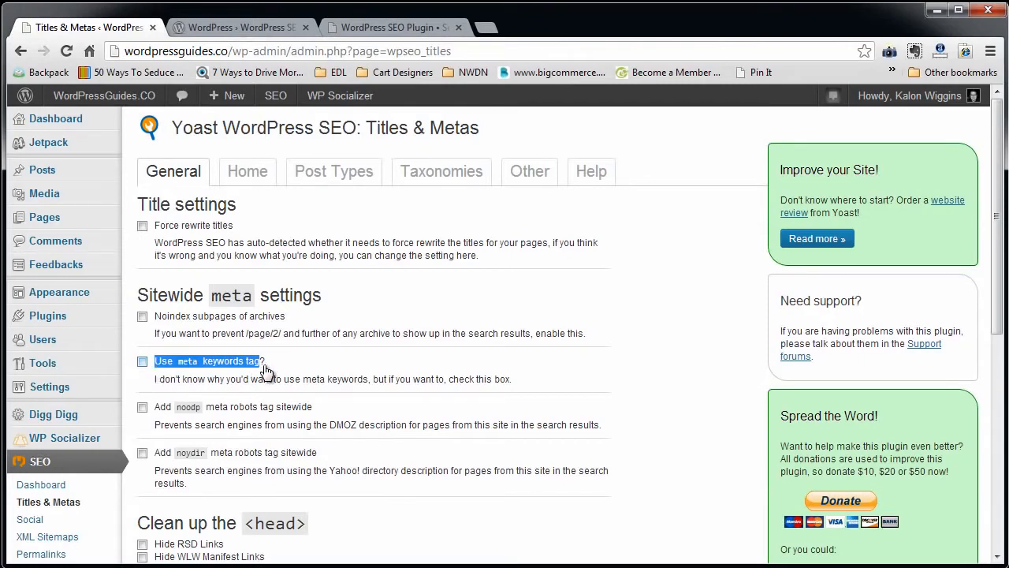
left_click_drag(265, 360, 159, 365)
left_click(142, 362)
- Check the remaining sitewide meta and head clean-up options, and save the general Titles & Metas settings
scroll(211, 495, "down", 3)
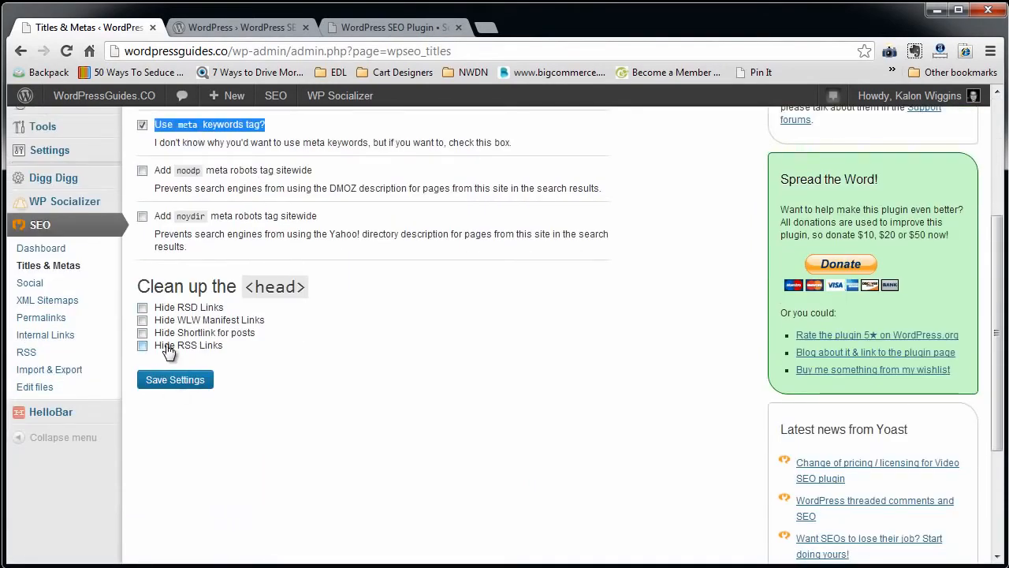
scroll(272, 367, "up", 1)
scroll(272, 368, "up", 2)
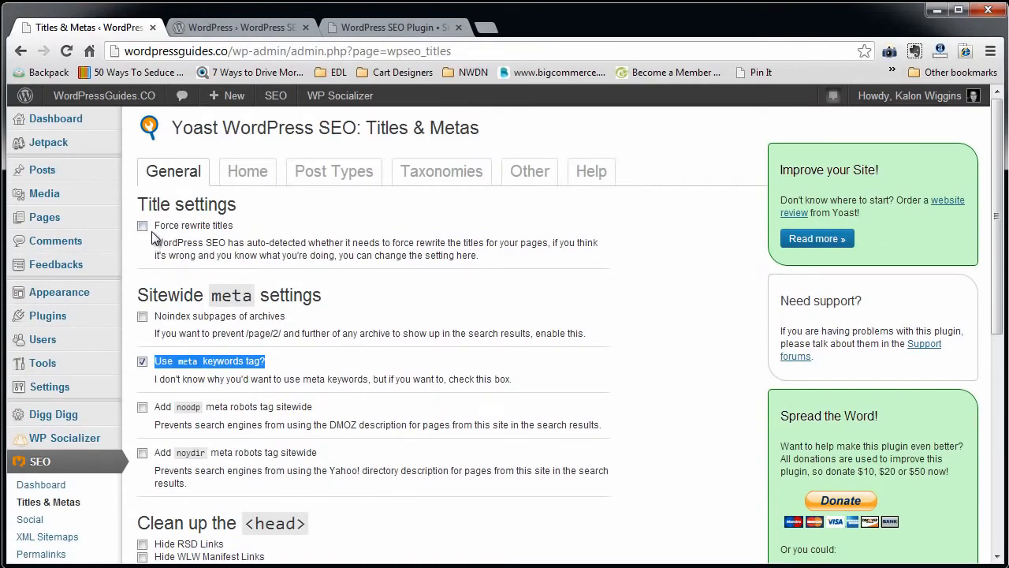
scroll(236, 412, "down", 1)
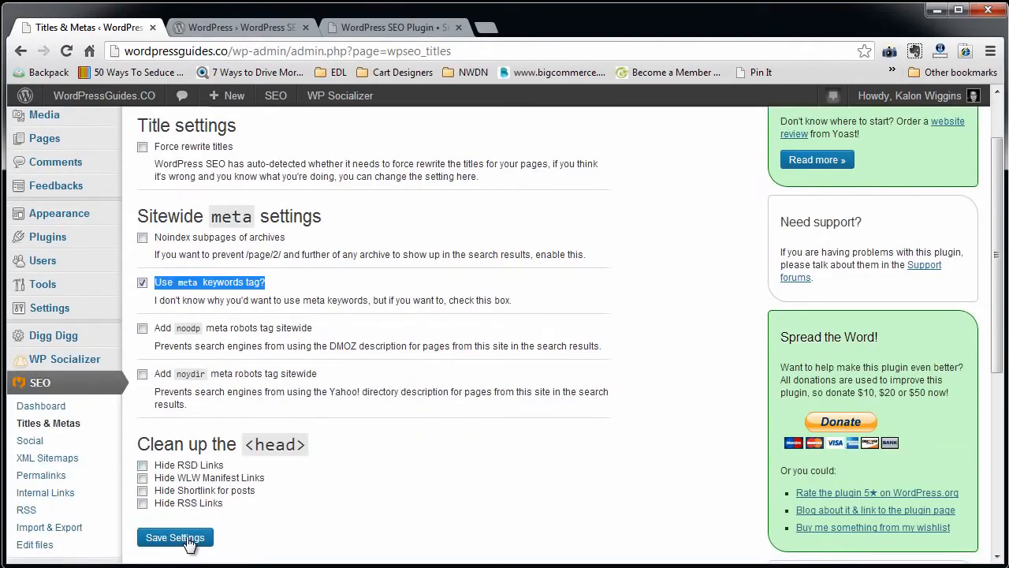
left_click(158, 539)
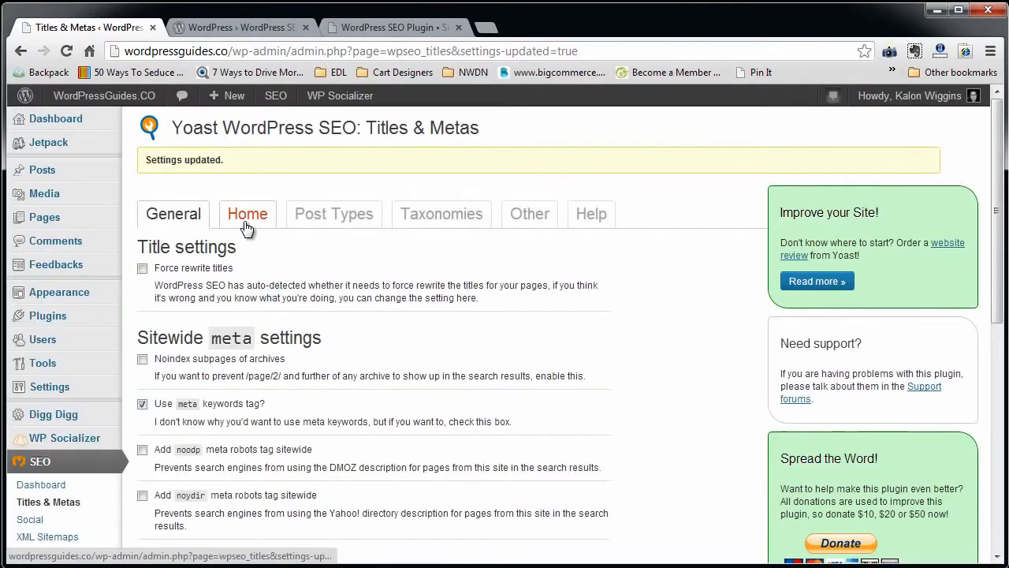
- Open the homepage settings in Titles & Metas and examine the title template
left_click(246, 226)
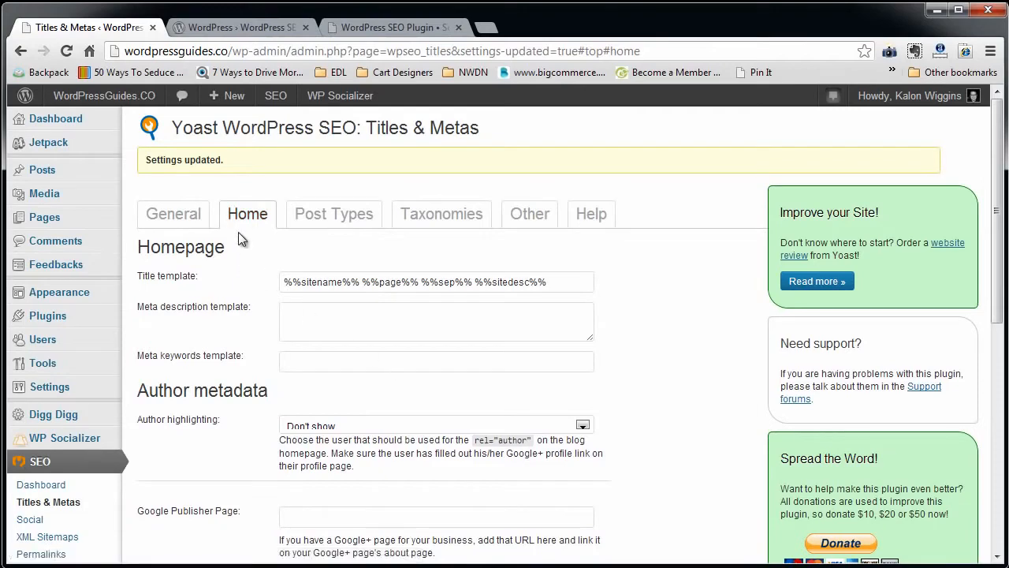
scroll(305, 352, "down", 1)
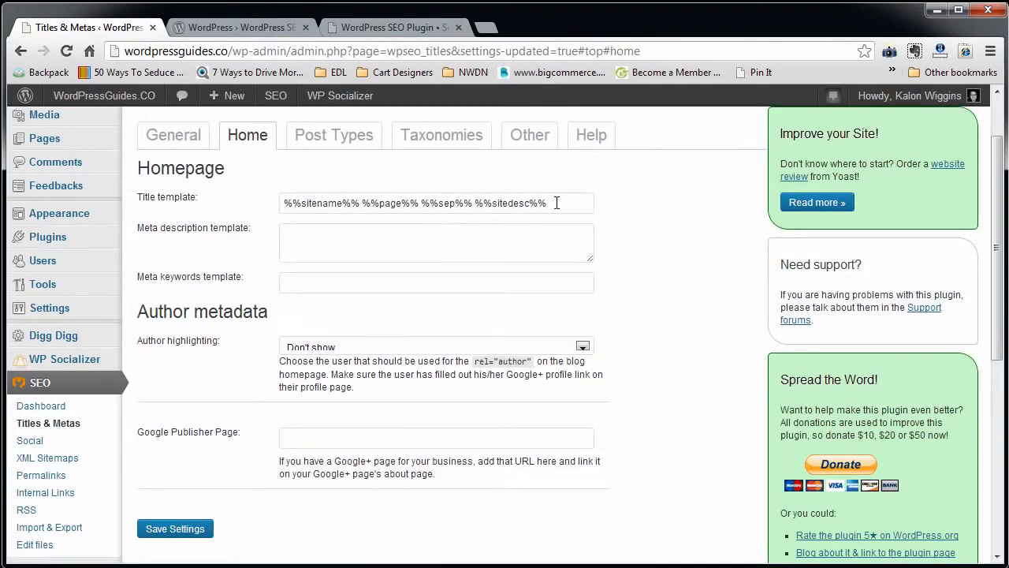
left_click_drag(556, 202, 212, 197)
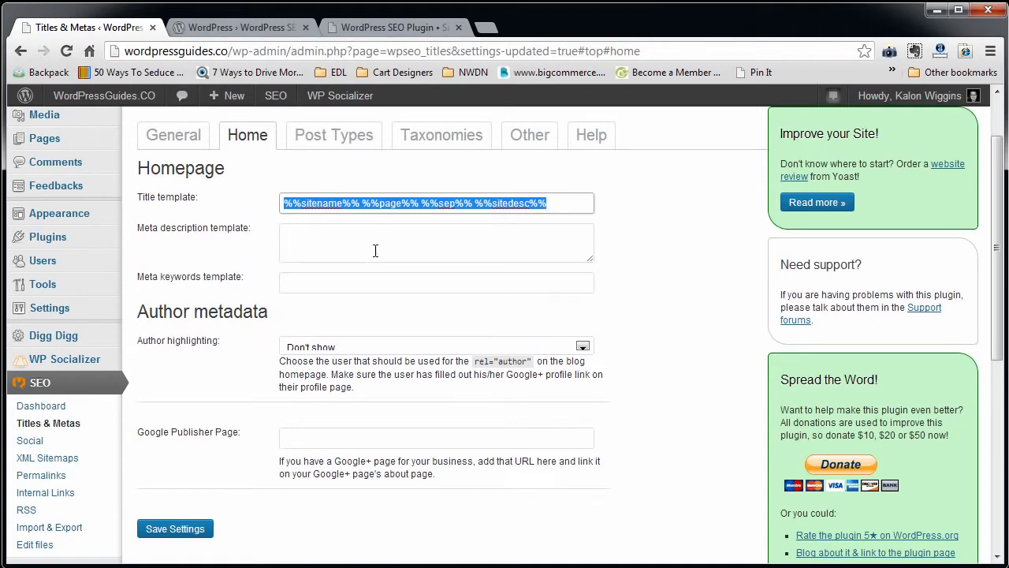
scroll(432, 237, "up", 1)
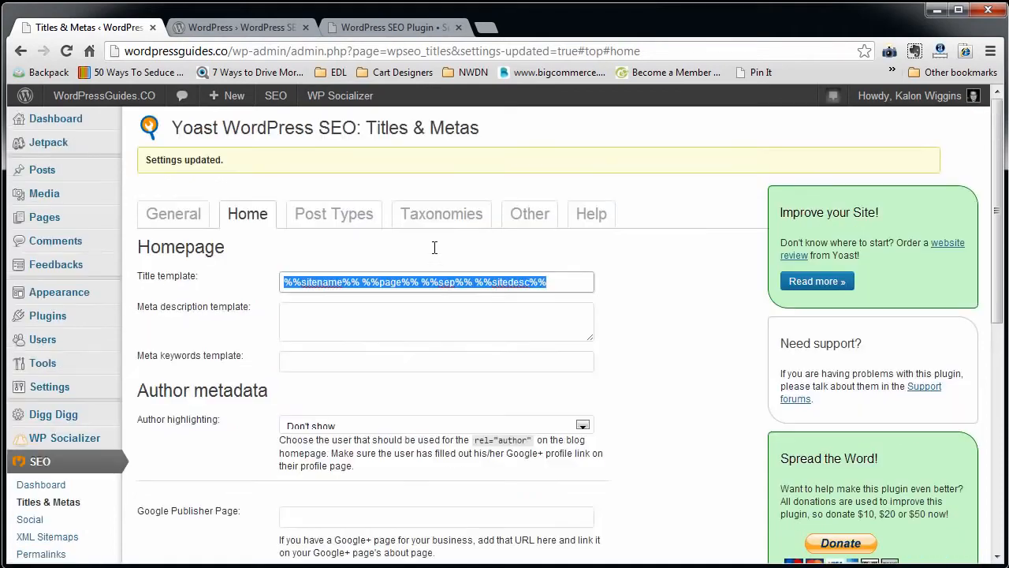
left_click(500, 290)
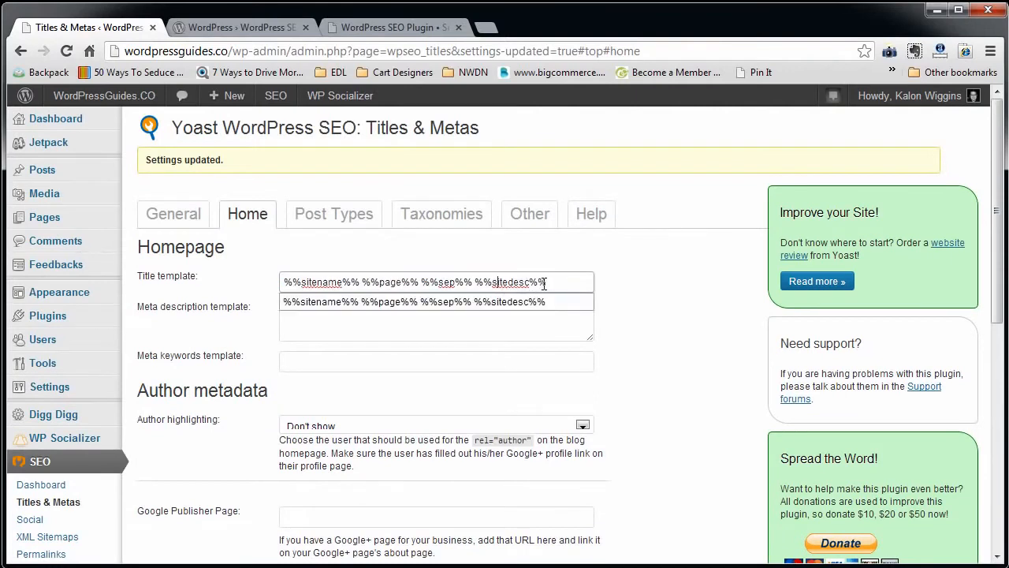
left_click_drag(547, 282, 282, 284)
left_click(405, 284)
left_click_drag(549, 283, 251, 299)
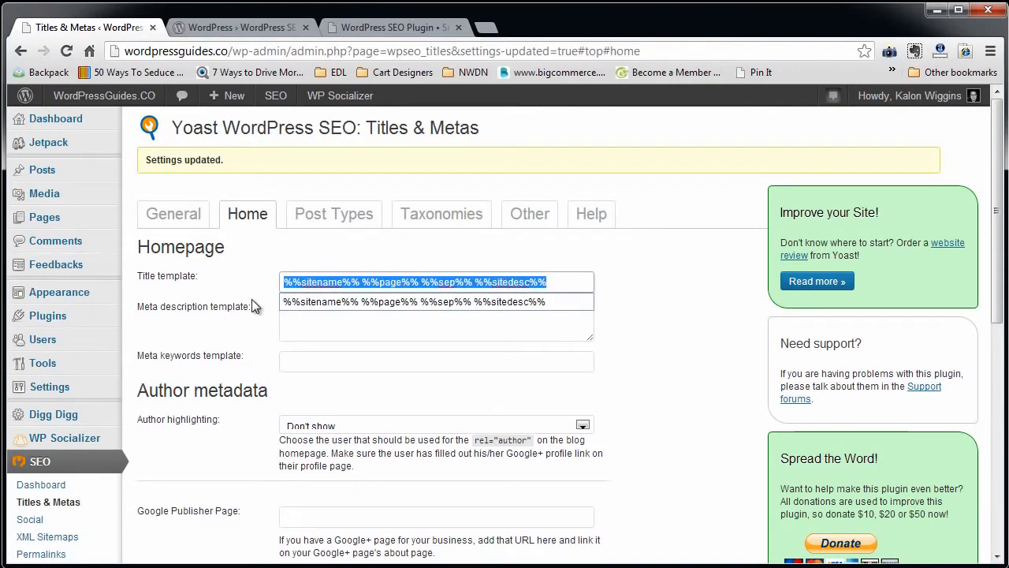
left_click(461, 269)
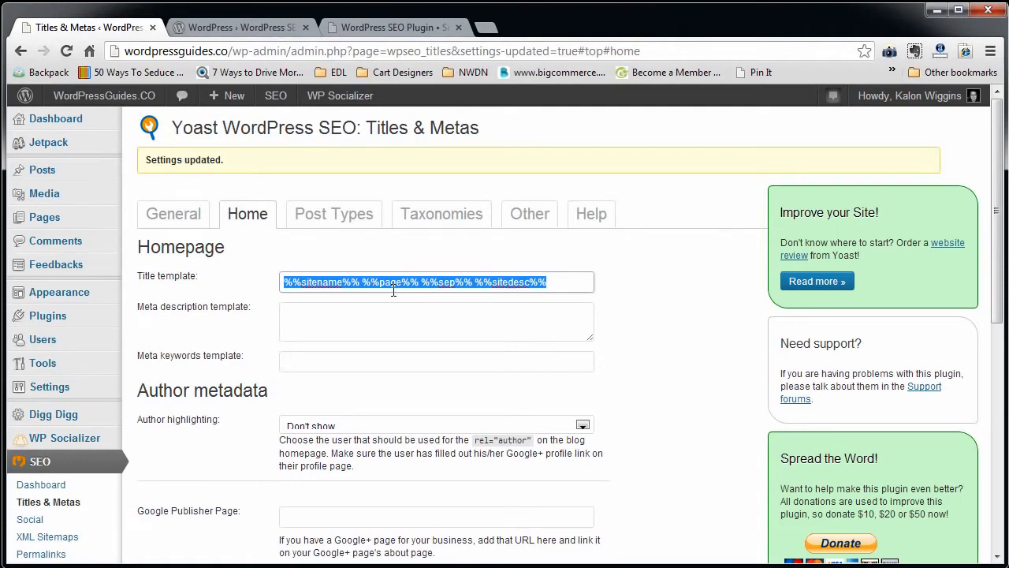
- Examine the individual variables in the homepage title template, particularly the site name, and look over the author metadata options
key("ctrl+c")
key("Tab")
key("ctrl+v")
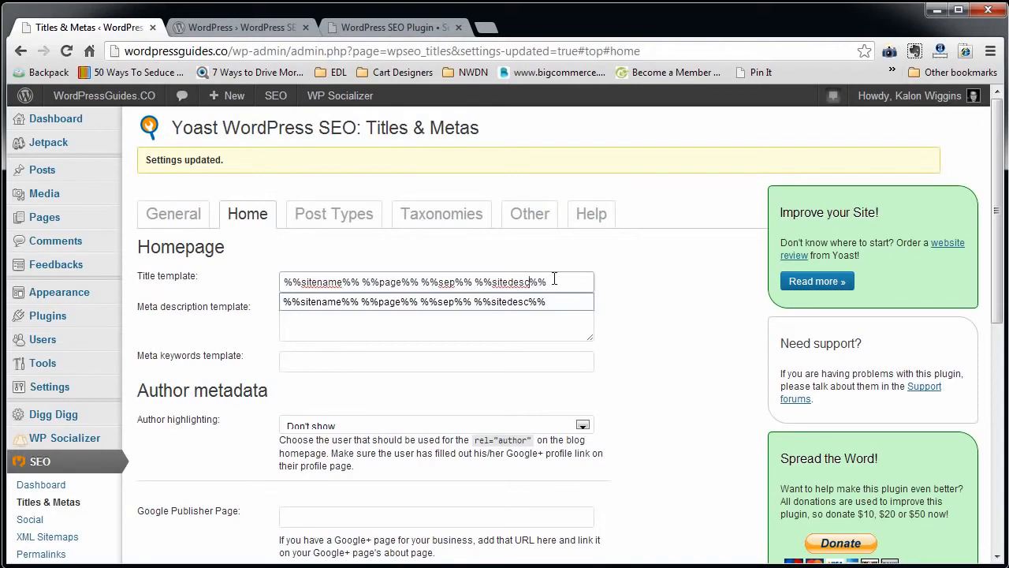
left_click(361, 282)
left_click_drag(361, 282, 481, 276)
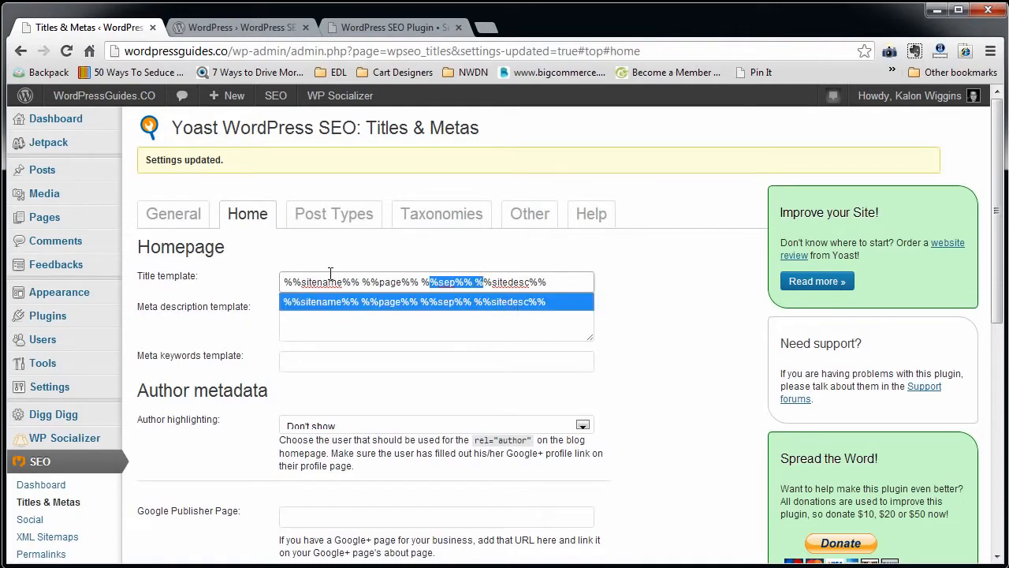
left_click_drag(360, 281, 260, 290)
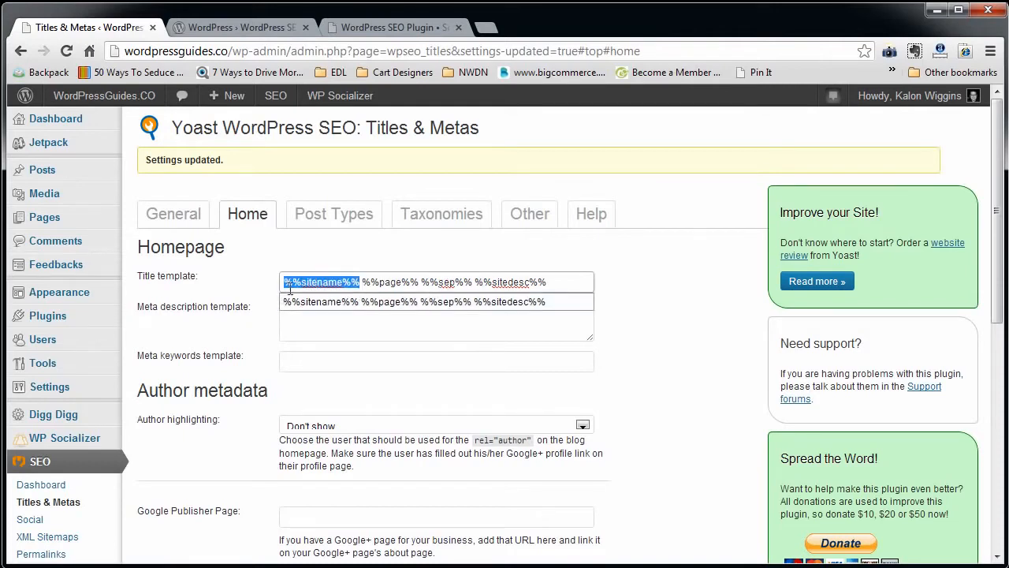
scroll(154, 458, "down", 3)
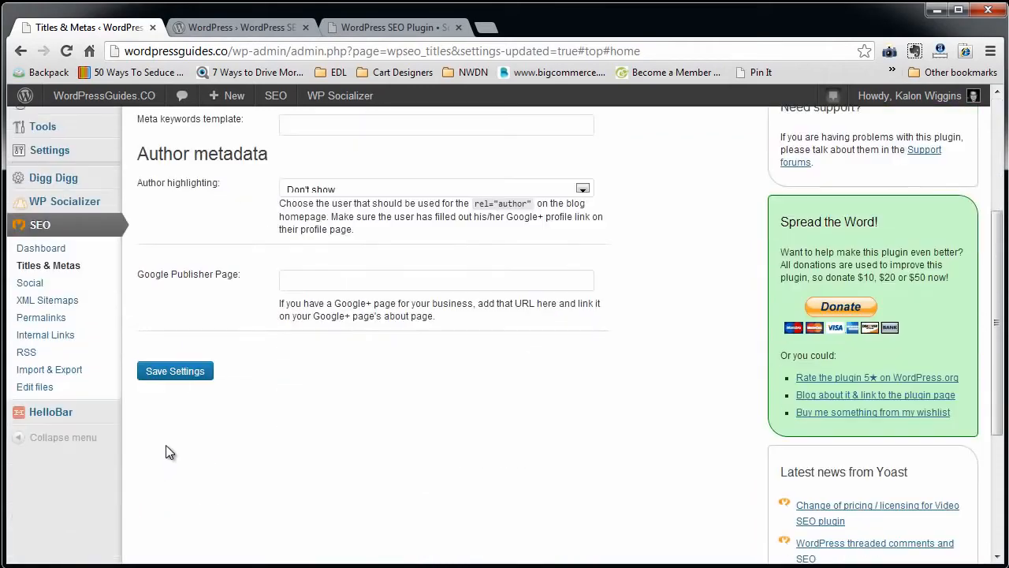
scroll(63, 248, "up", 2)
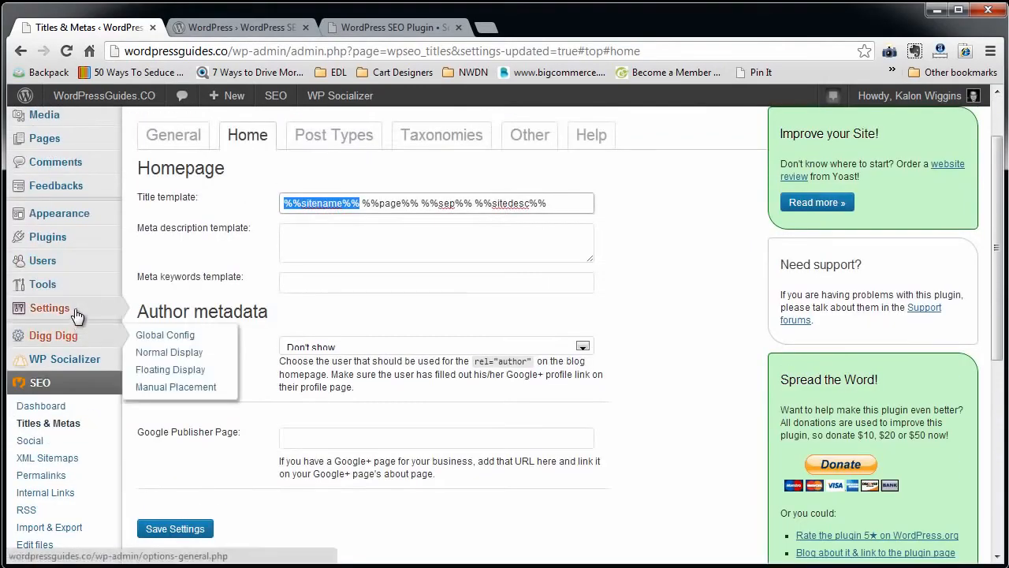
scroll(278, 259, "up", 1)
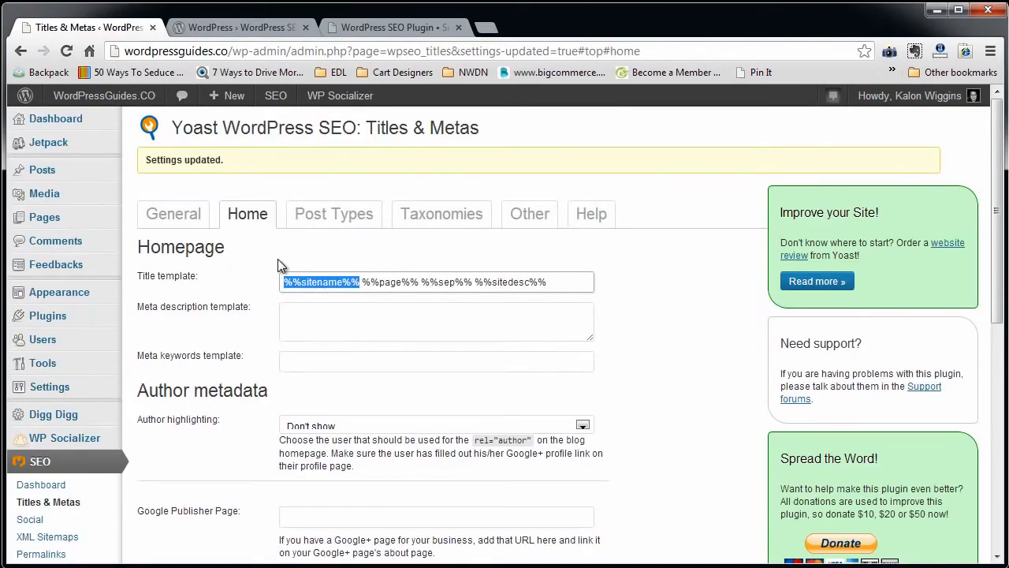
mouse_move(357, 282)
left_mouse_down()
mouse_move(420, 286)
mouse_move(356, 280)
left_mouse_up()
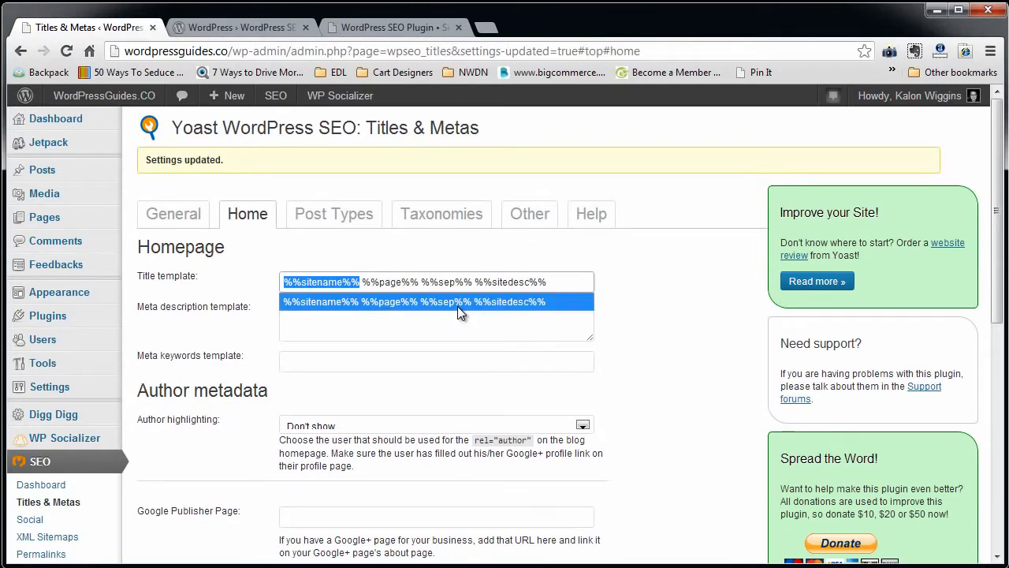
left_click(614, 272)
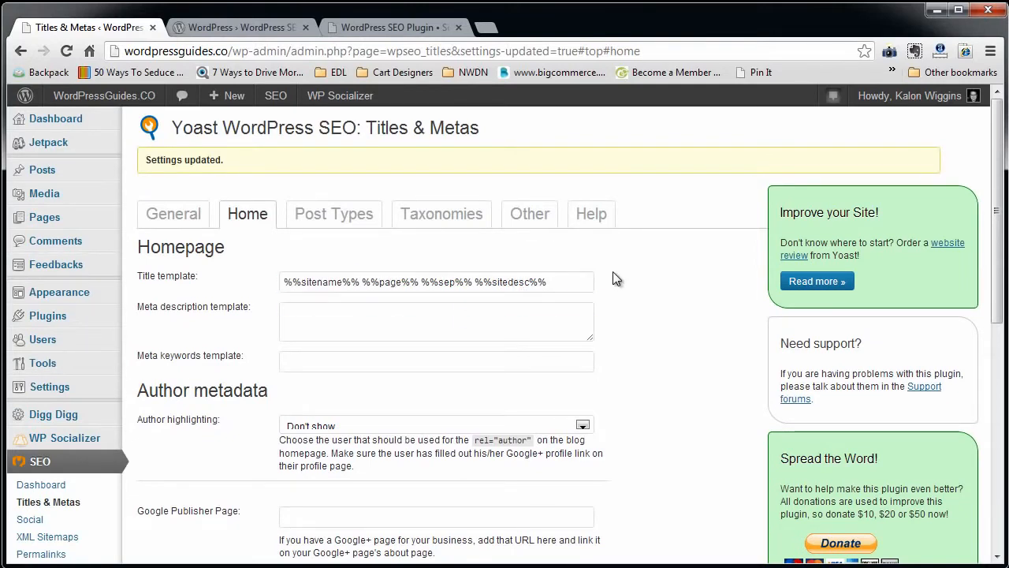
- Look over the remaining homepage settings and the title and meta templates for post types
scroll(613, 271, "down", 1)
scroll(614, 271, "down", 1)
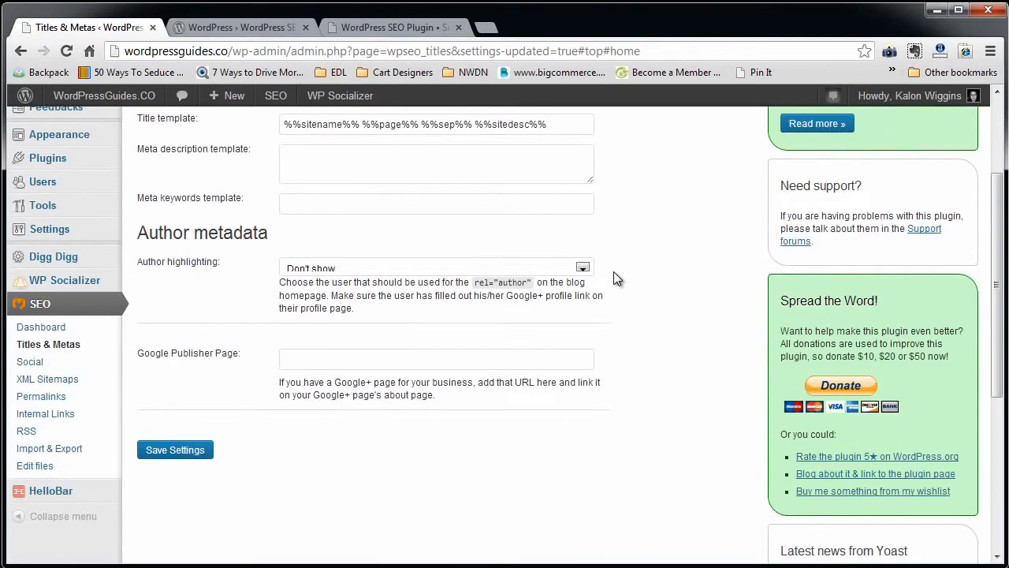
scroll(613, 271, "up", 1)
left_click(334, 135)
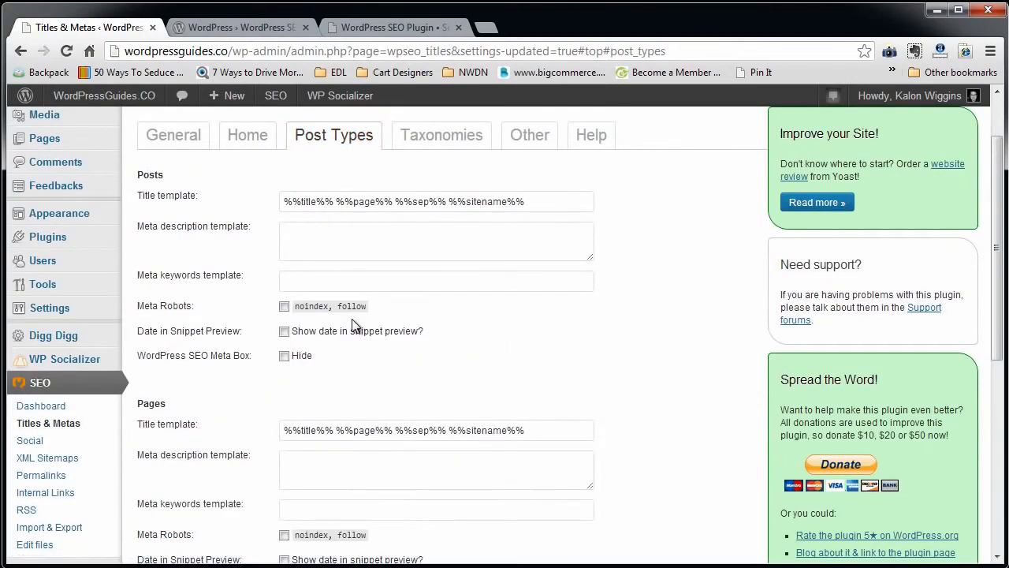
scroll(368, 410, "down", 5)
scroll(367, 414, "up", 6)
- Read through the plugin's help list of template variables, including the definition of %%sep%%
left_click(591, 213)
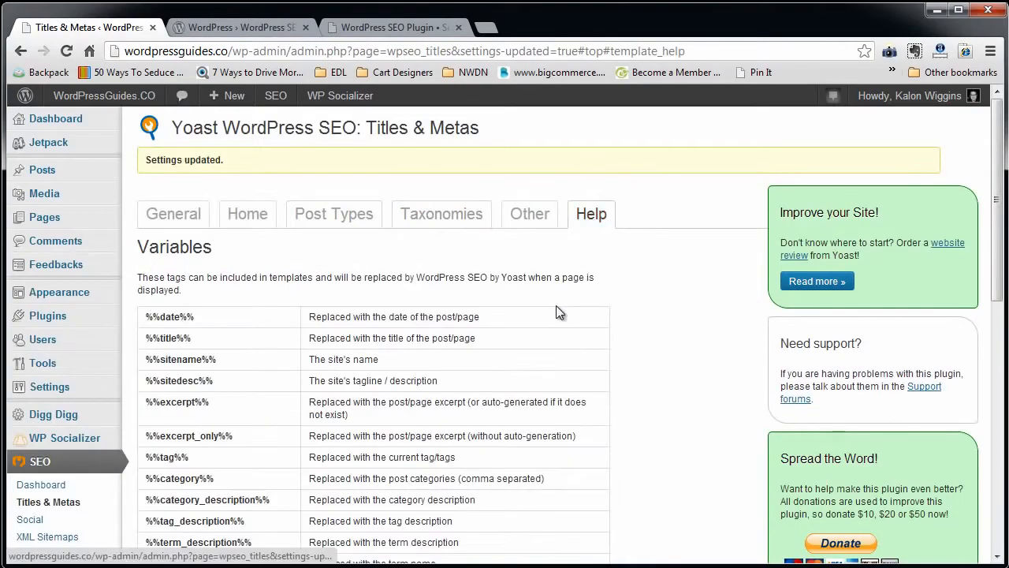
scroll(555, 307, "down", 1)
scroll(553, 319, "down", 4)
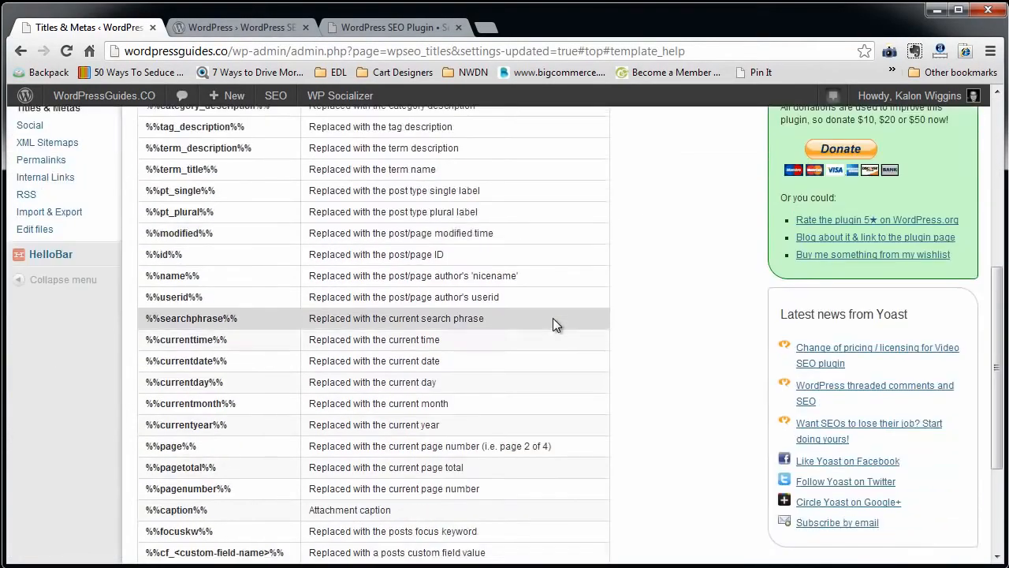
scroll(553, 318, "up", 3)
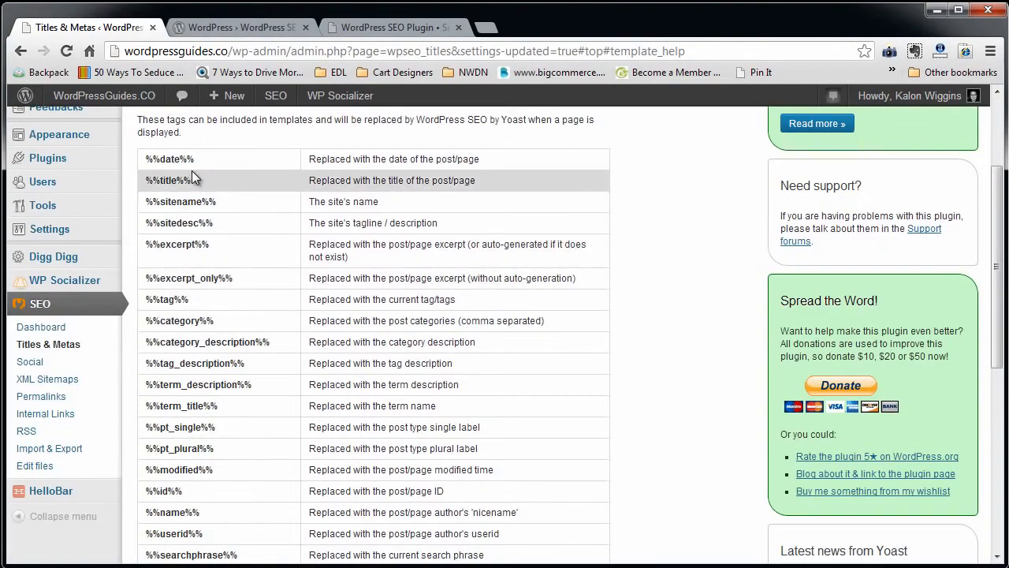
scroll(330, 492, "down", 5)
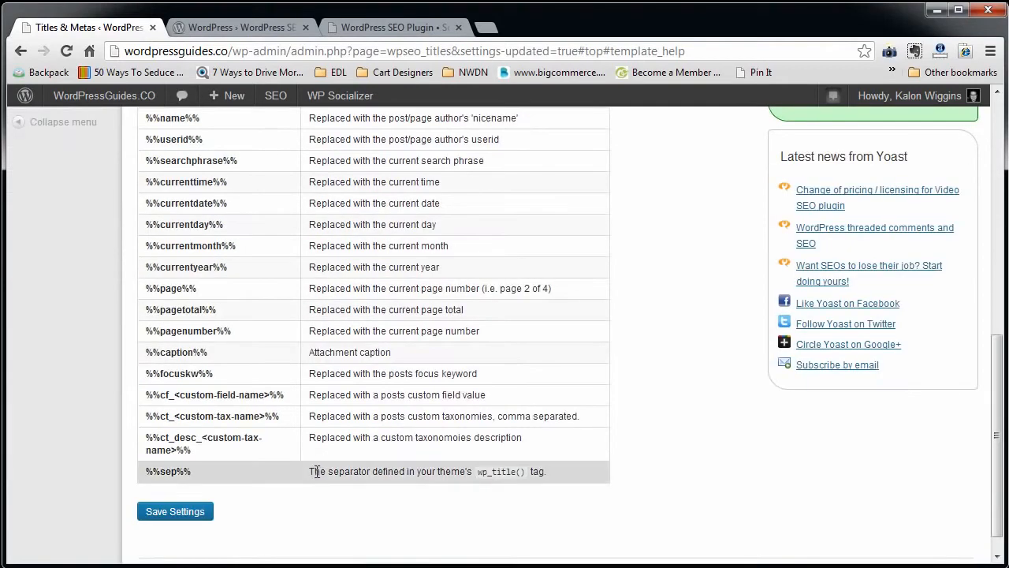
left_click_drag(309, 477, 567, 476)
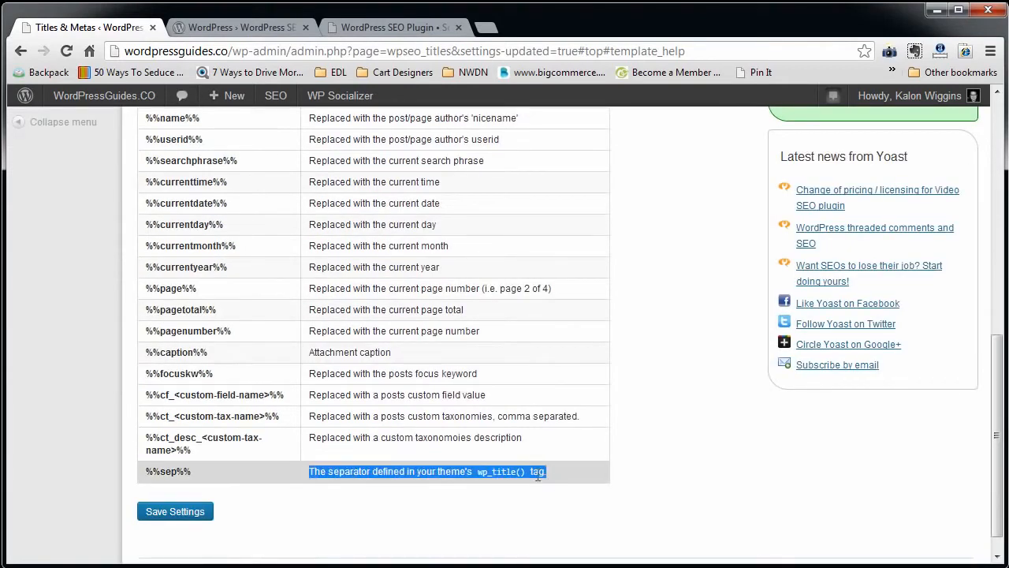
scroll(225, 228, "up", 8)
- Return to the homepage settings and examine the site name, page, separator and site description variables in the title template
left_click(242, 219)
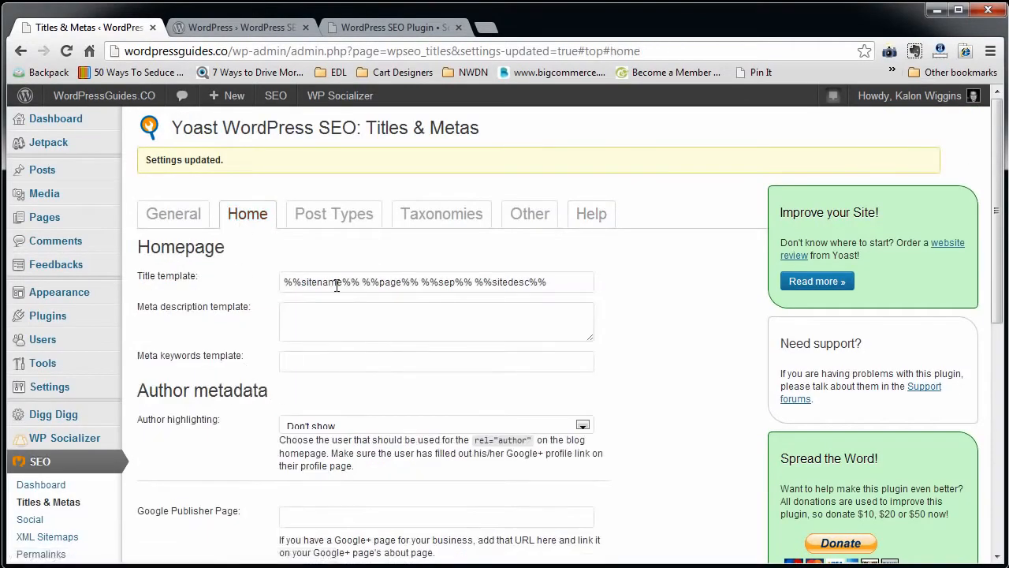
left_click_drag(358, 282, 260, 281)
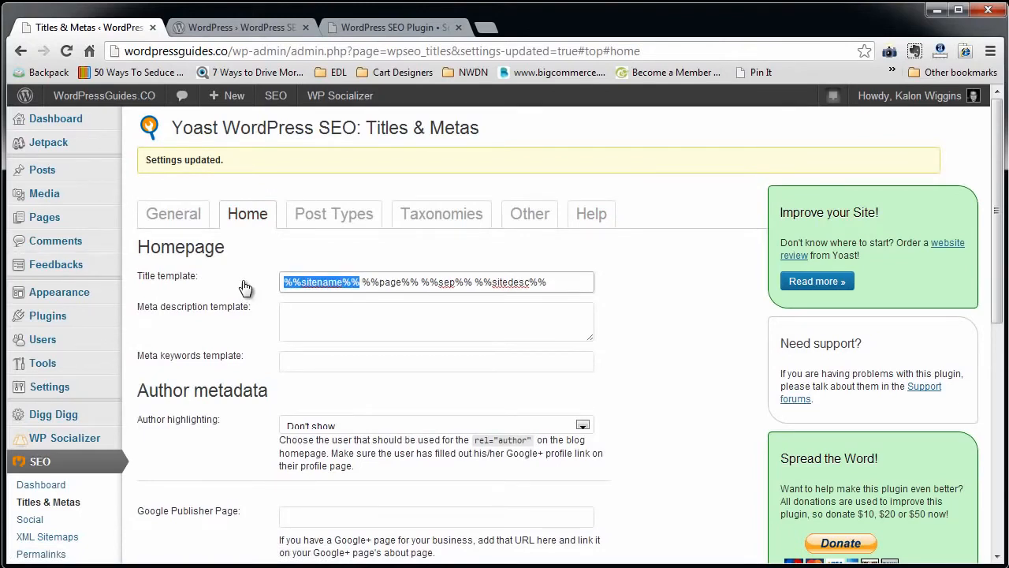
mouse_move(92, 116)
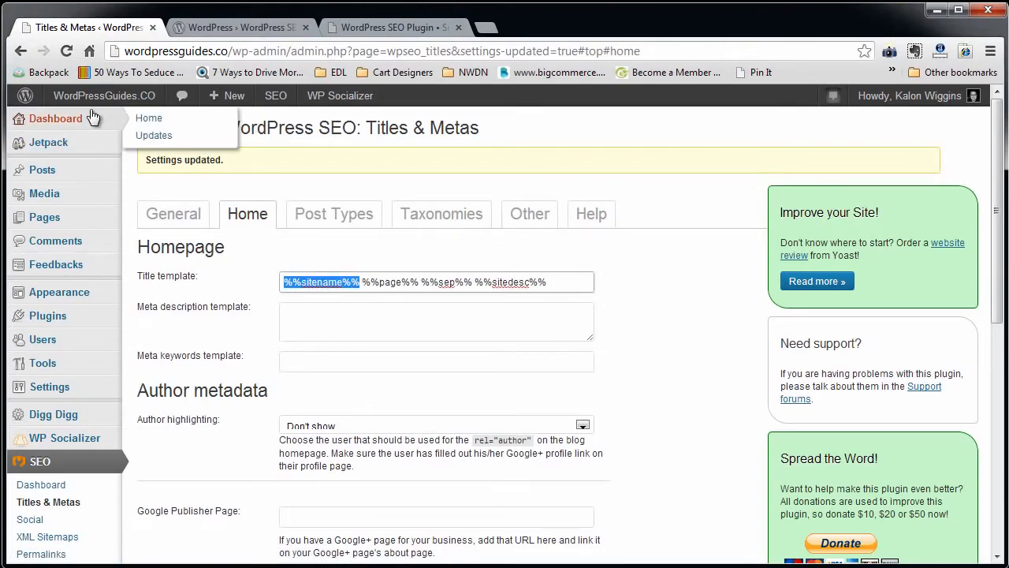
left_click(361, 281)
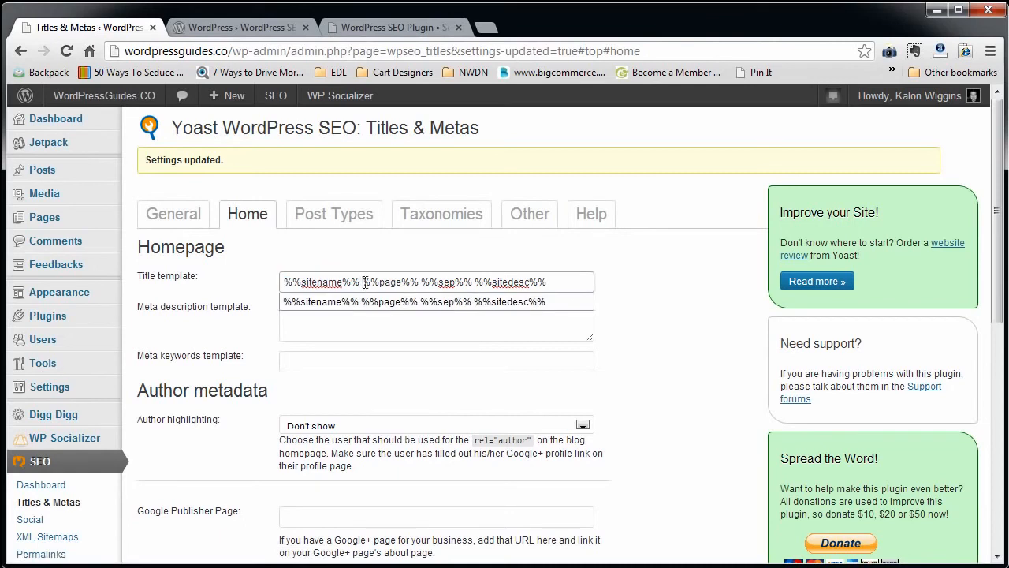
left_click_drag(361, 281, 547, 281)
left_click(480, 277)
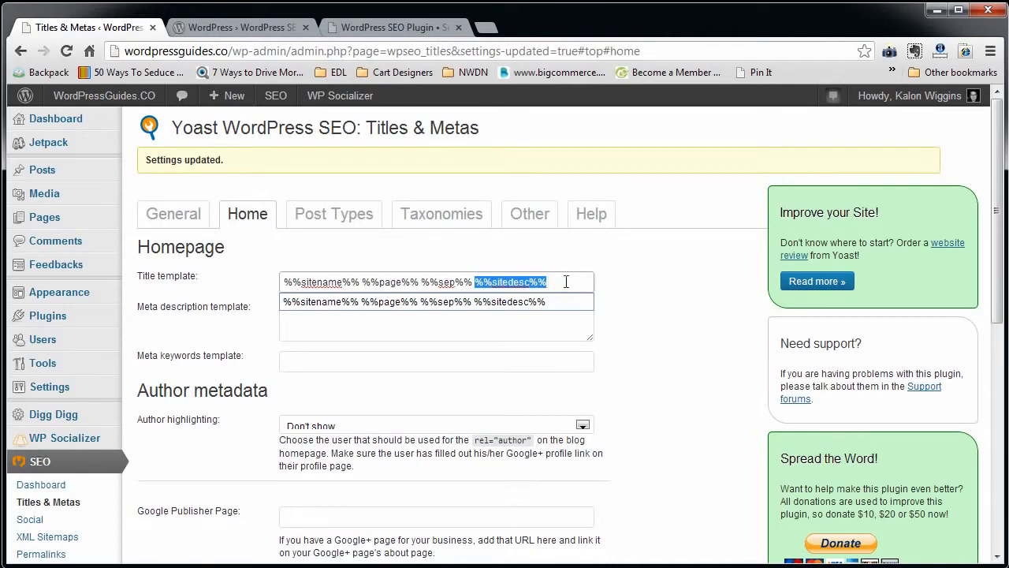
left_click(661, 282)
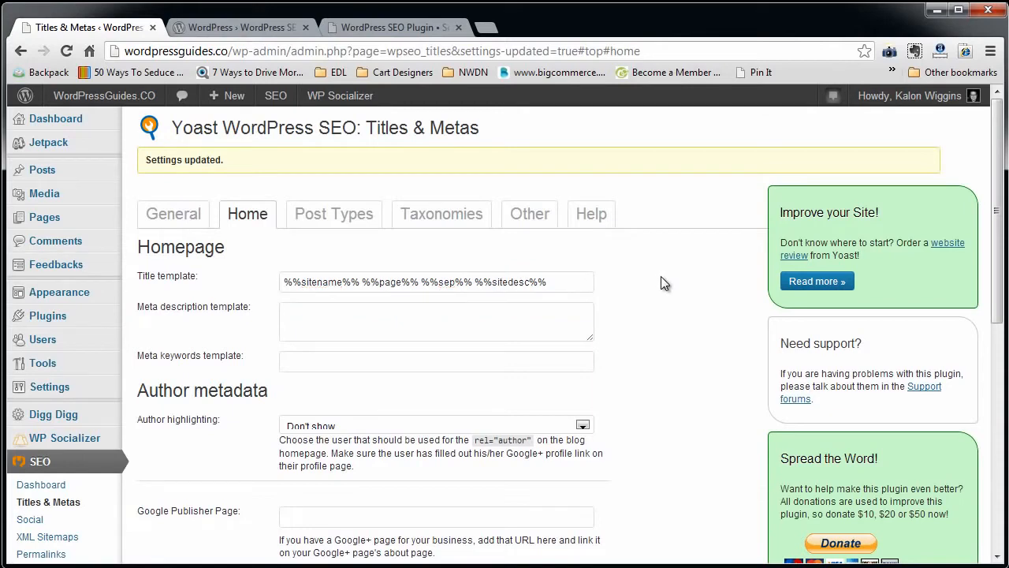
- Change the homepage title template to "Your Wordpress How-to - %%sitename%%"
left_click_drag(359, 282, 725, 310)
key("BackSpace")
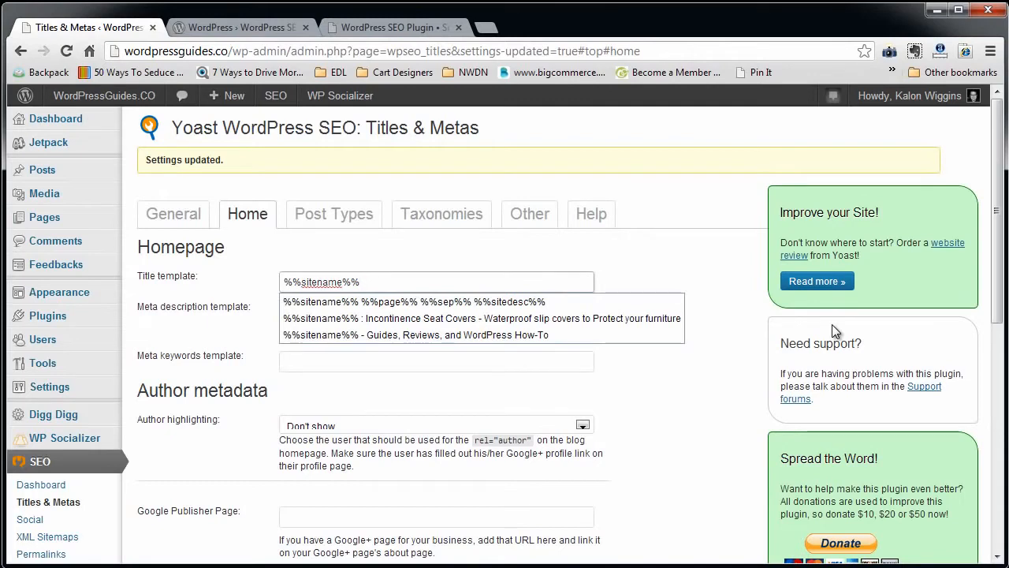
key("Escape")
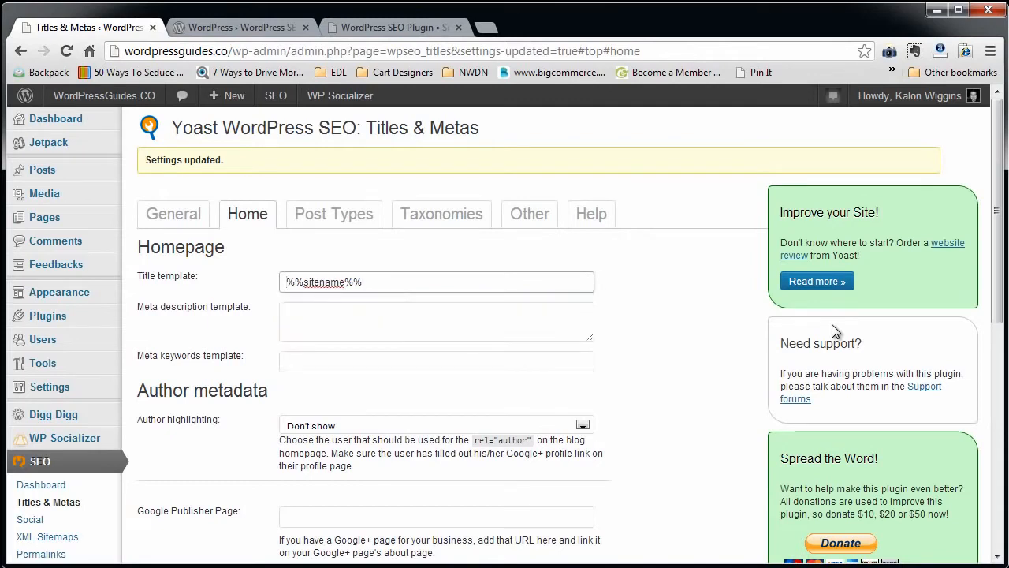
key("Home")
type("-")
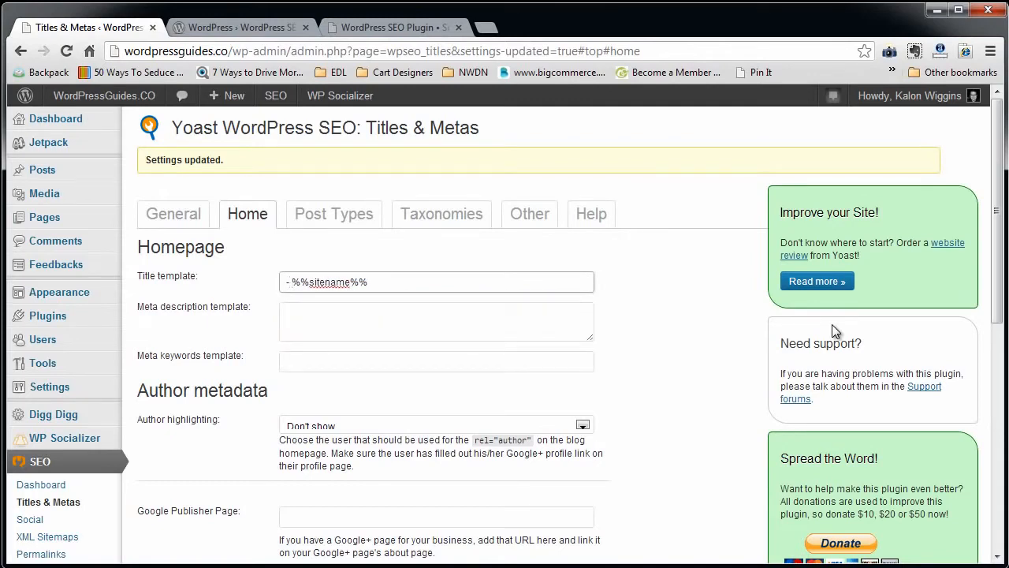
key("Home")
type("Your Wordpress How-to")
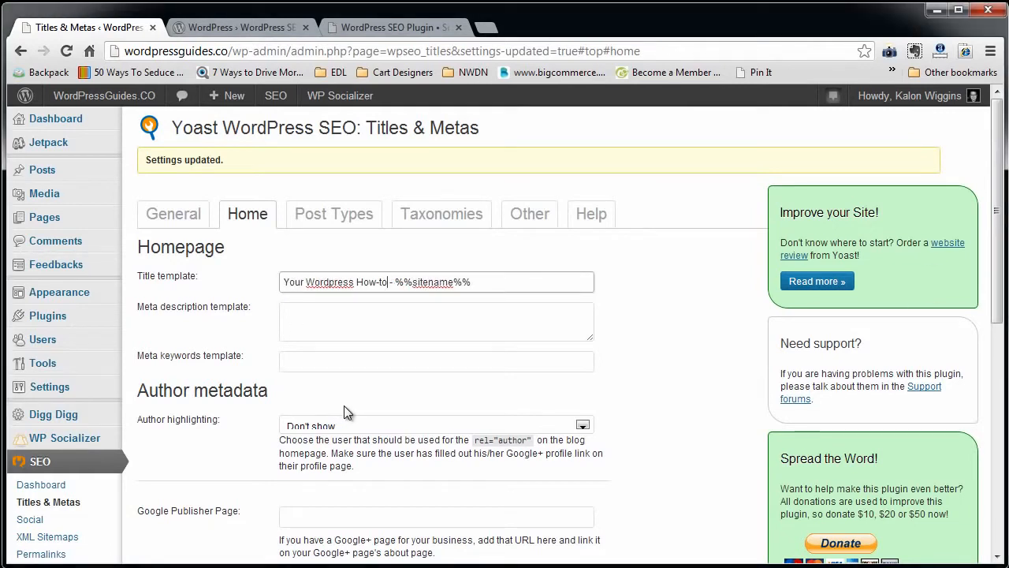
- Set the homepage meta description template to "Top source for wordpress tutorails, wordpress plugin guides, and wordpress how-to videos"
key("Tab")
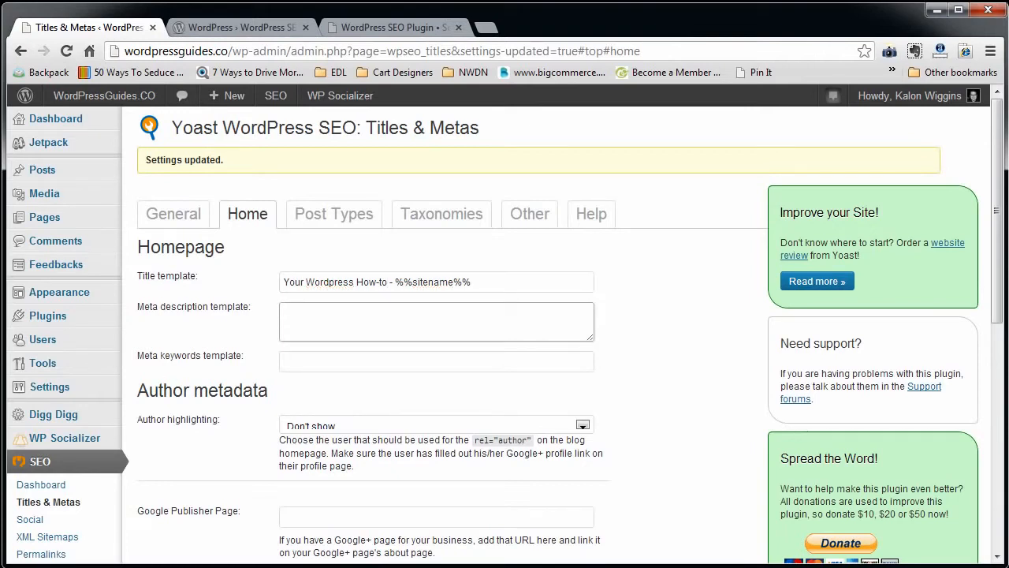
type("Top Sour")
key("BackSpace")
key("BackSpace")
key("BackSpace")
key("BackSpace")
type("source for")
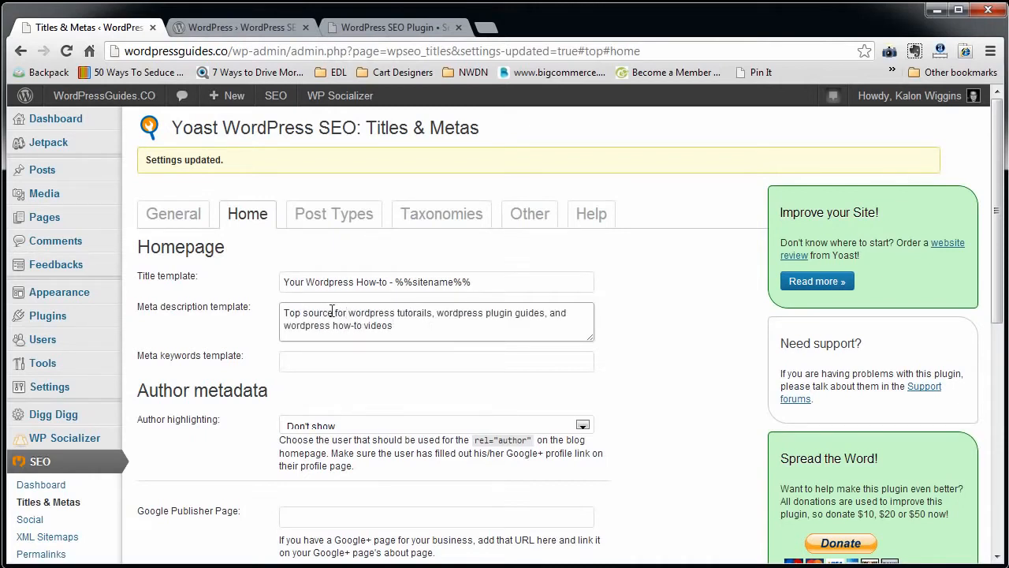
- Try starting the homepage meta description with "Wordpress blogs made easy with", and restore the opening "Top source for"
left_click_drag(333, 312, 227, 317)
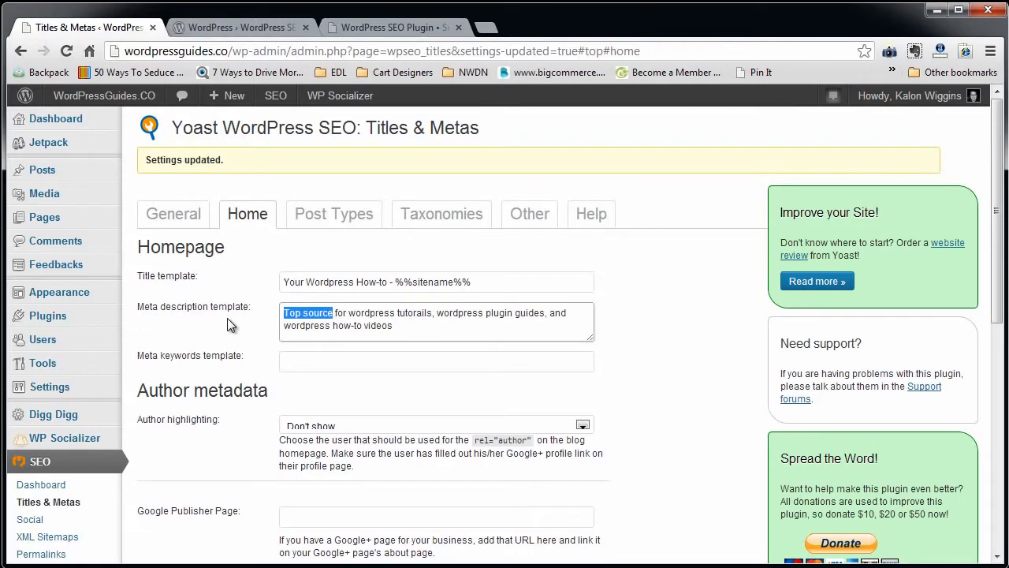
type("Wordpres")
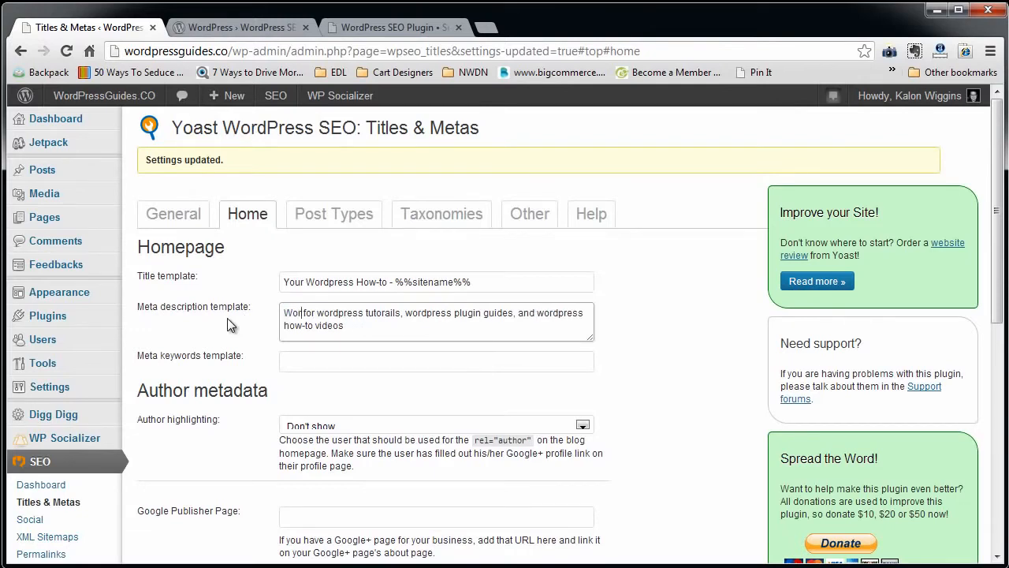
type("s")
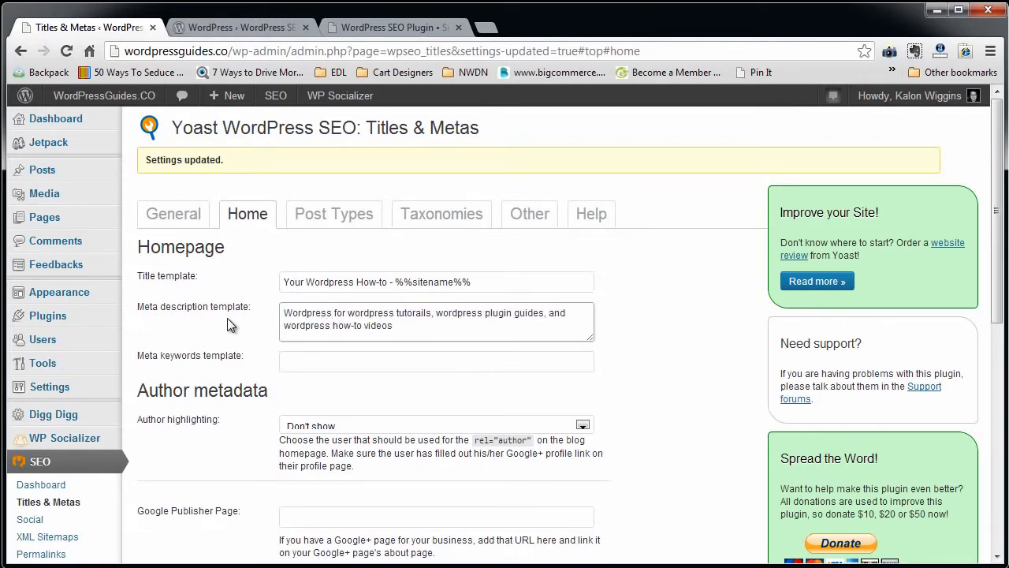
type(" blogs ma")
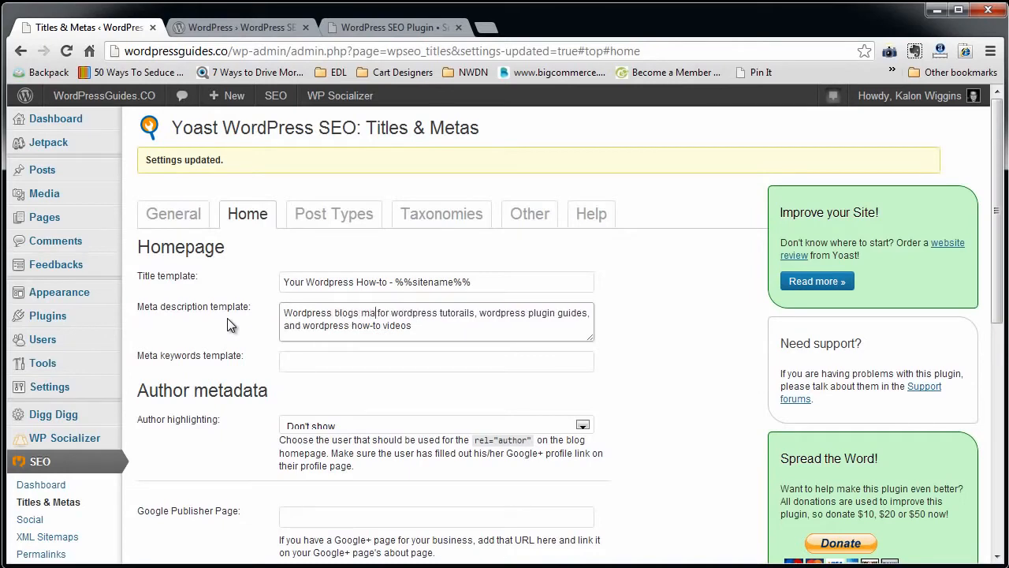
type("de easy")
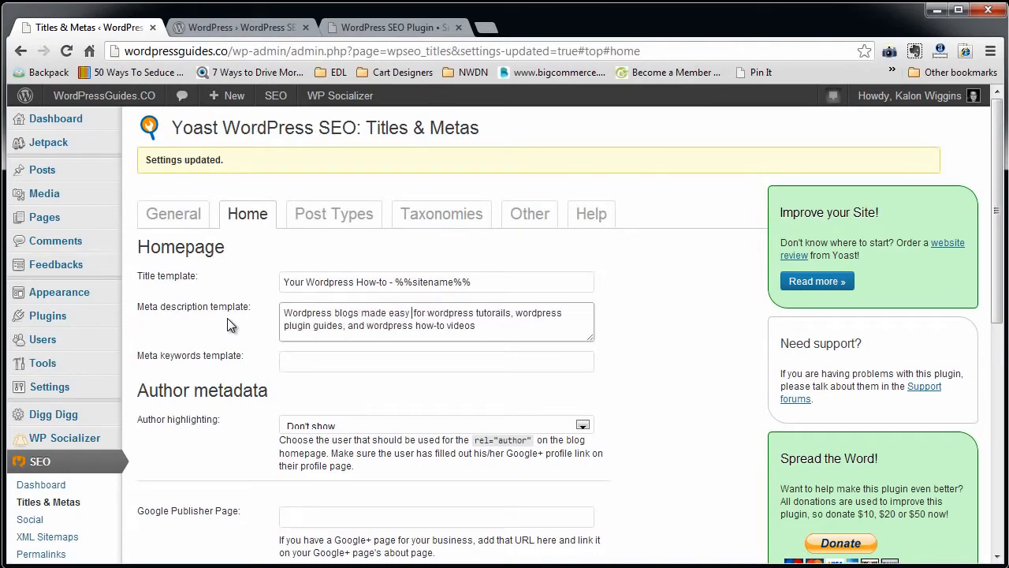
key("Delete")
key("Delete")
key("Delete")
key("Delete")
type("with")
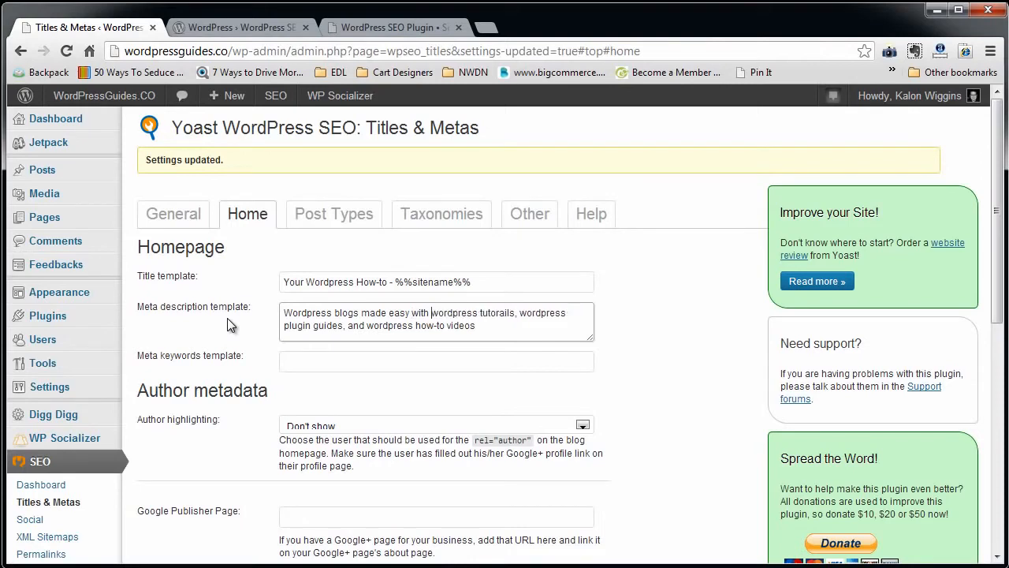
key("shift+Home")
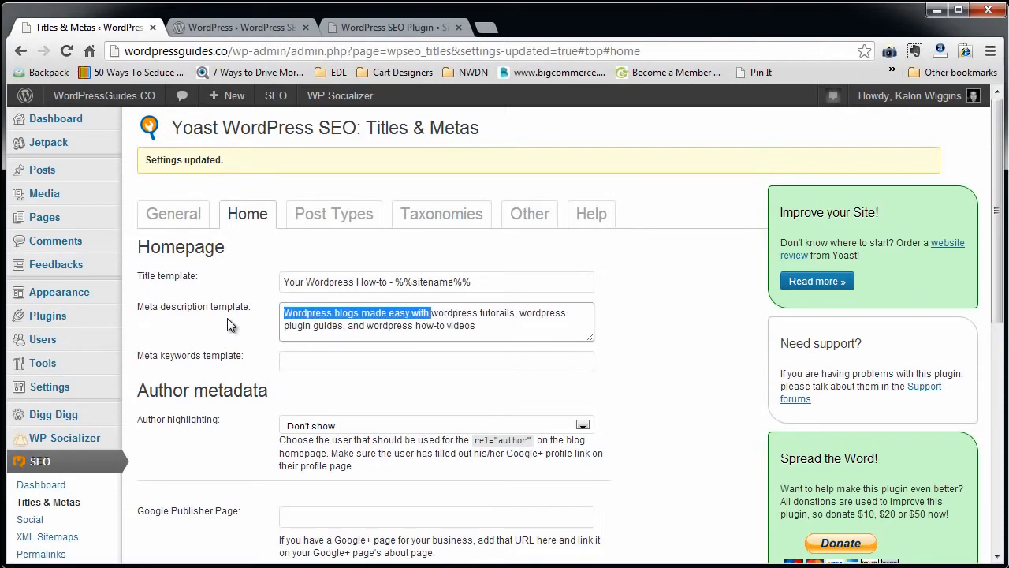
type("Top source for")
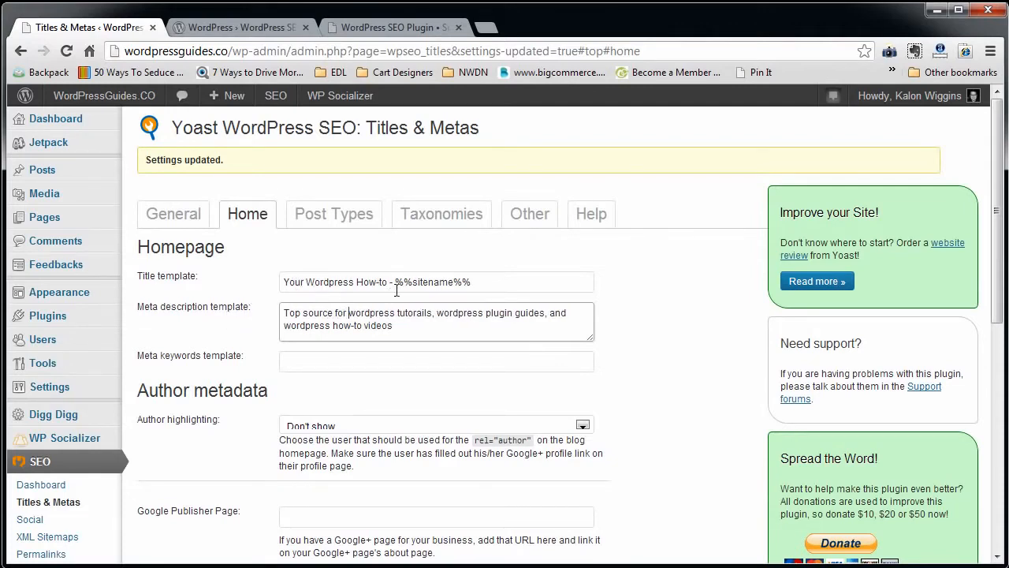
- Reword the start of the homepage meta description to "The top source for" and add "online" at its end
left_click(282, 314)
key("Delete")
type("he t")
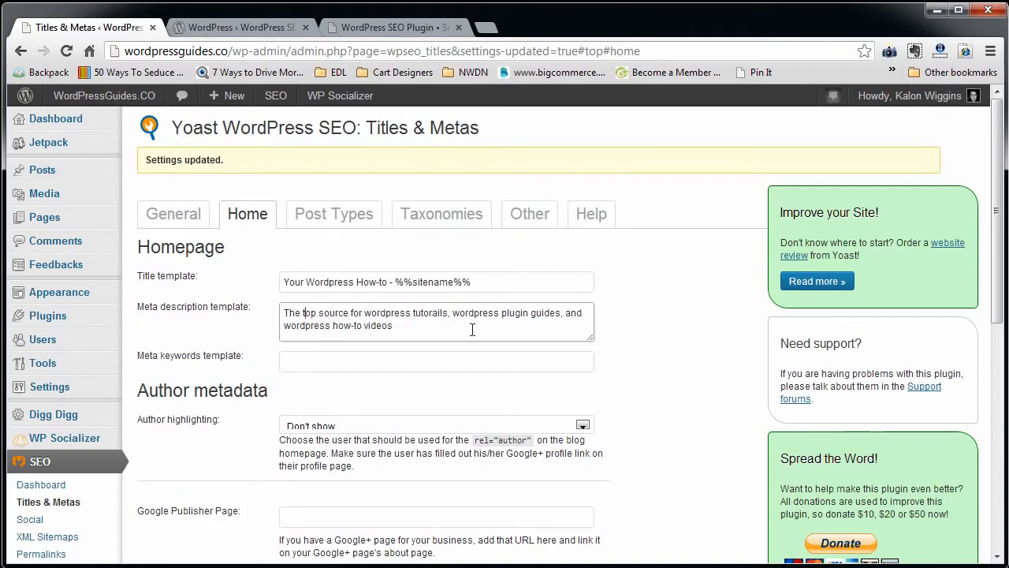
triple_click(404, 325)
left_click(409, 321)
type("online")
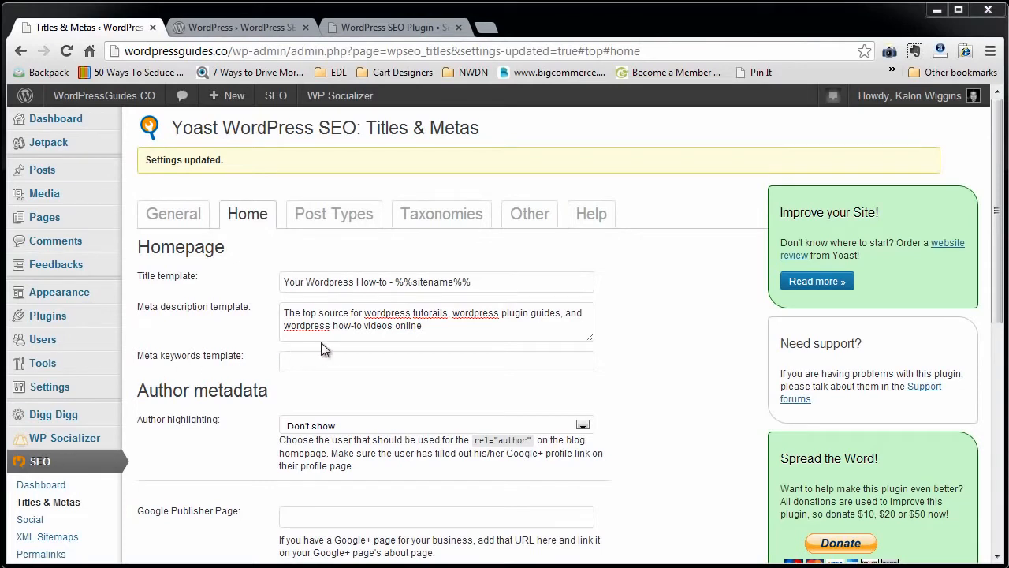
- Paste the copied keyword list, starting with "how to wordpress", into the homepage meta keywords template and separate the keywords with commas
left_click(286, 360)
key("ctrl+v")
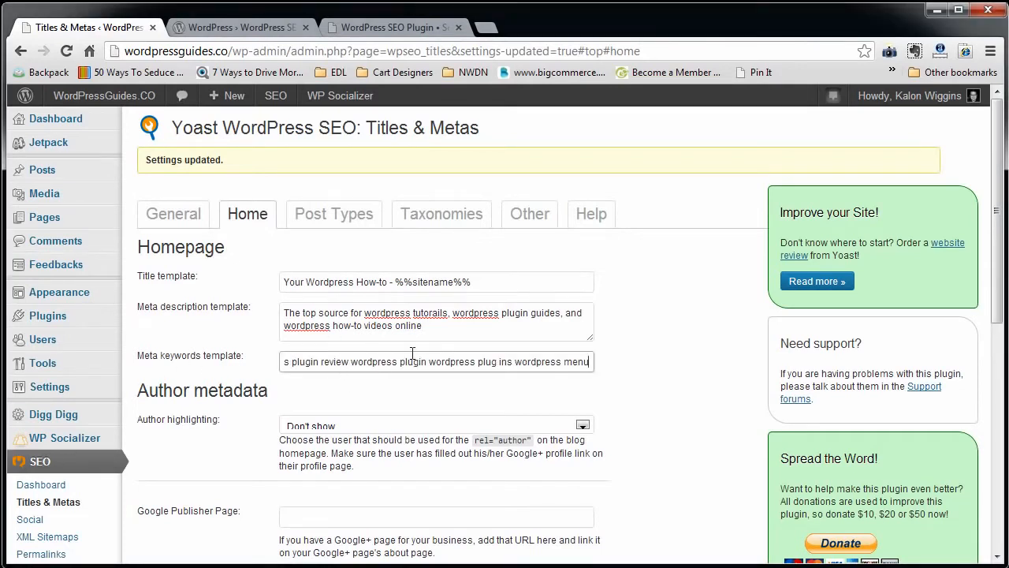
key("Home")
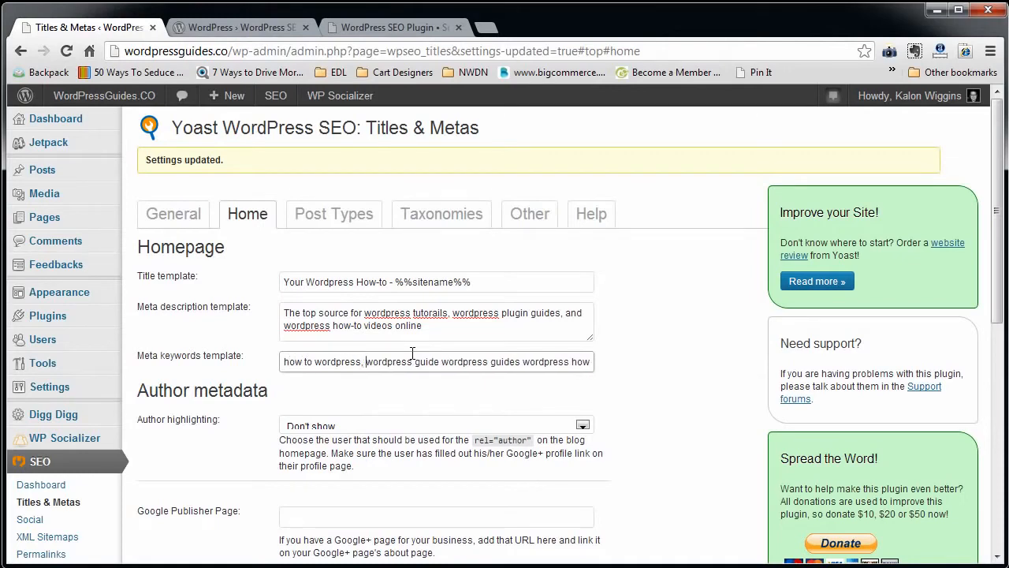
type(", ")
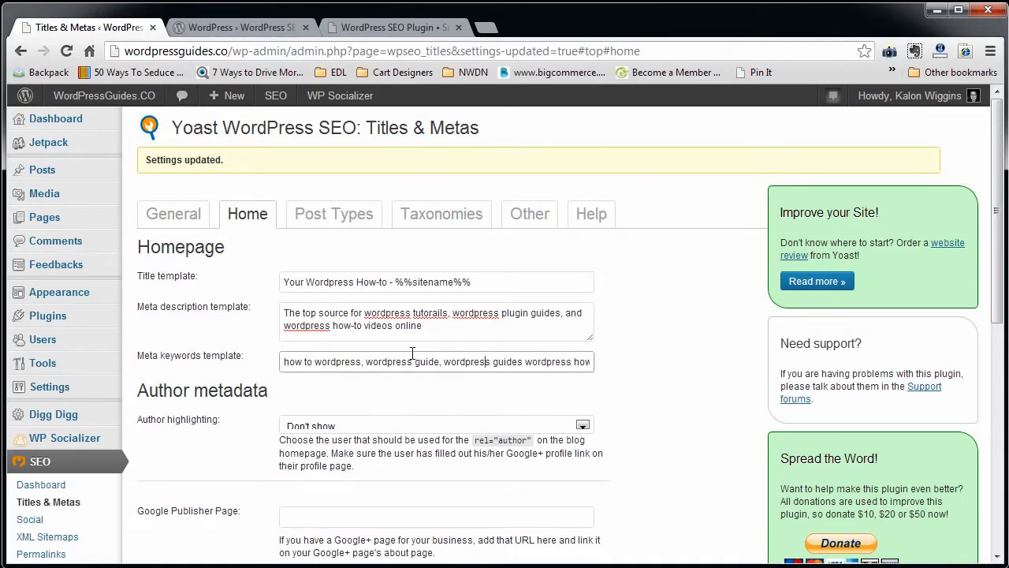
type(",")
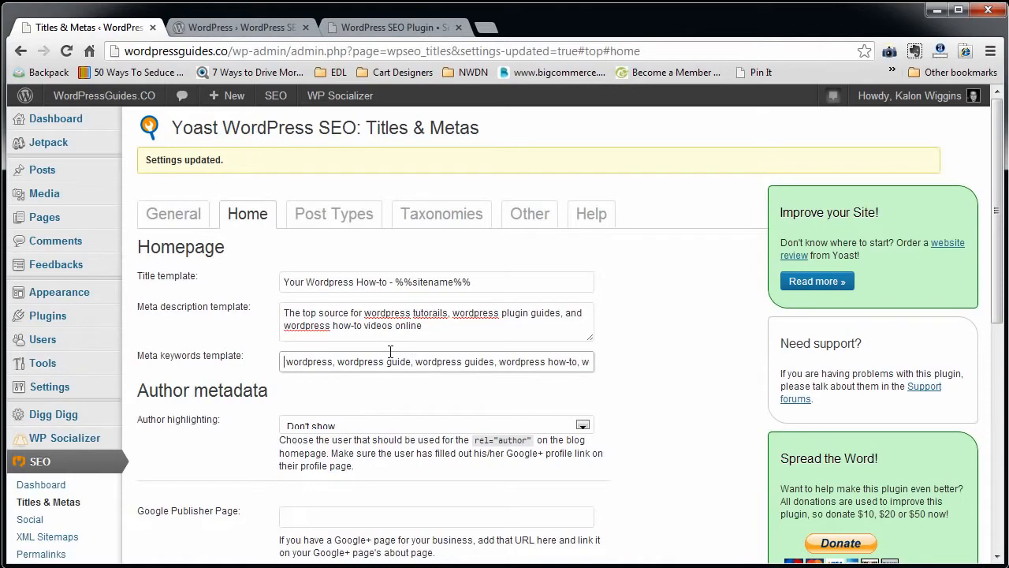
key("ctrl+a")
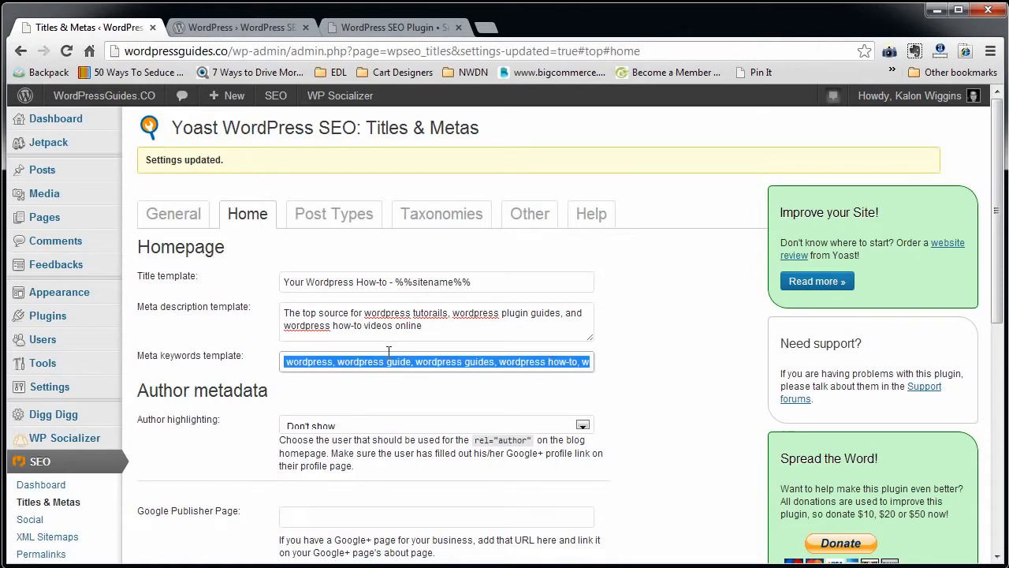
scroll(280, 378, "down", 2)
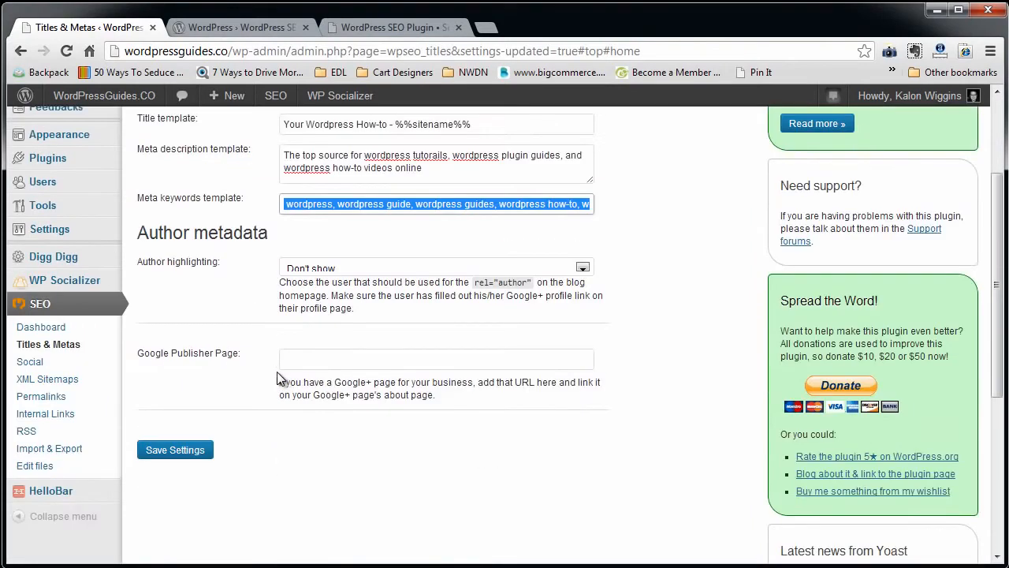
- Enter the site's Google+ page URL as the Google Publisher Page and save the homepage settings
left_click(313, 367)
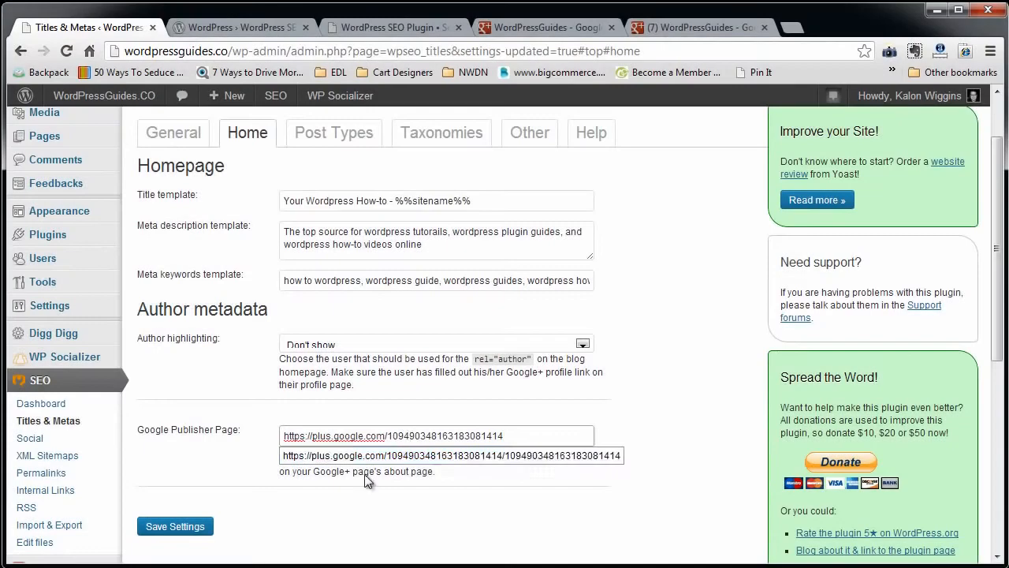
left_click(181, 525)
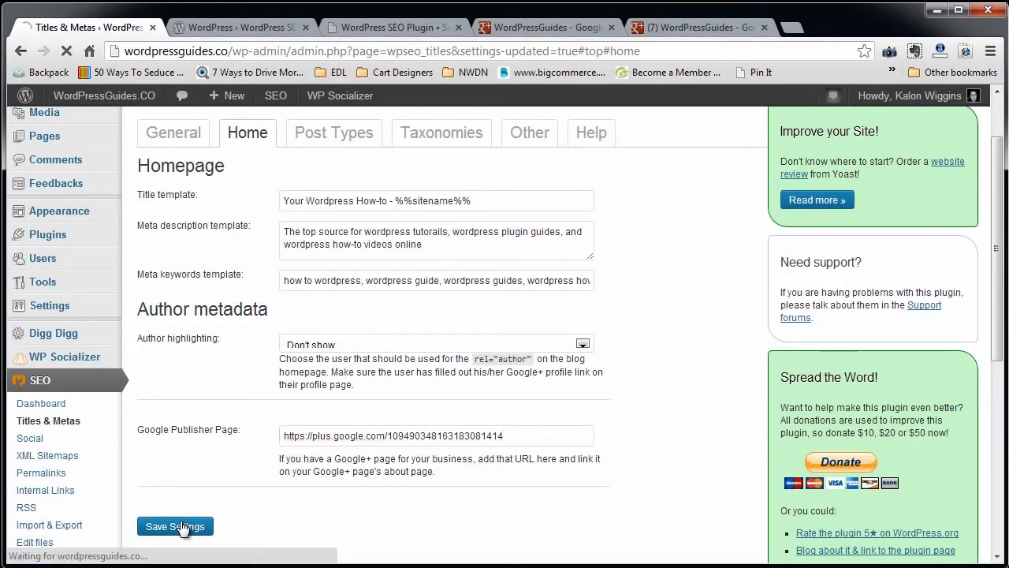
- Copy the homepage meta description into the meta description template for Posts
left_click(334, 133)
left_click(247, 139)
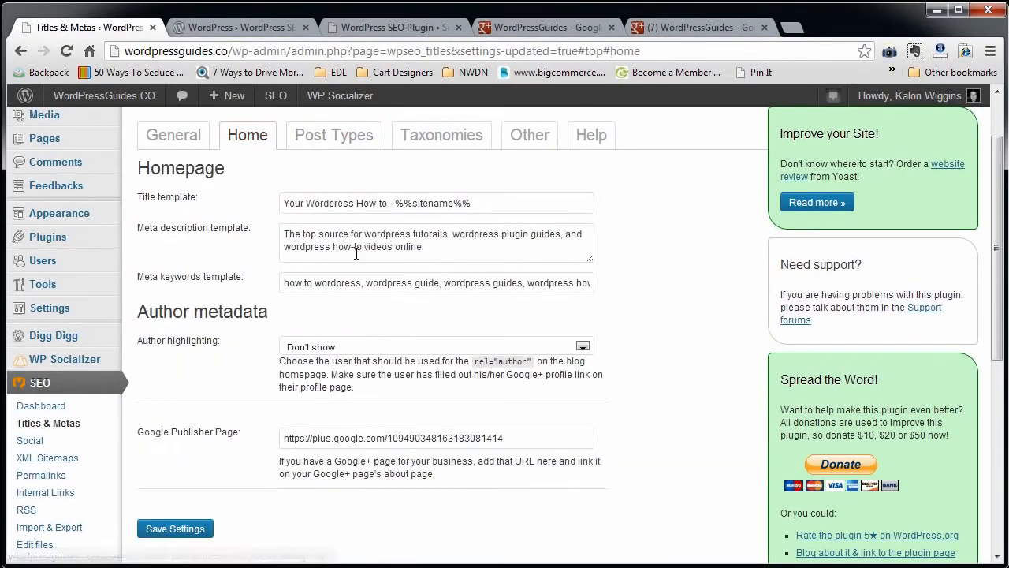
key("ctrl+a")
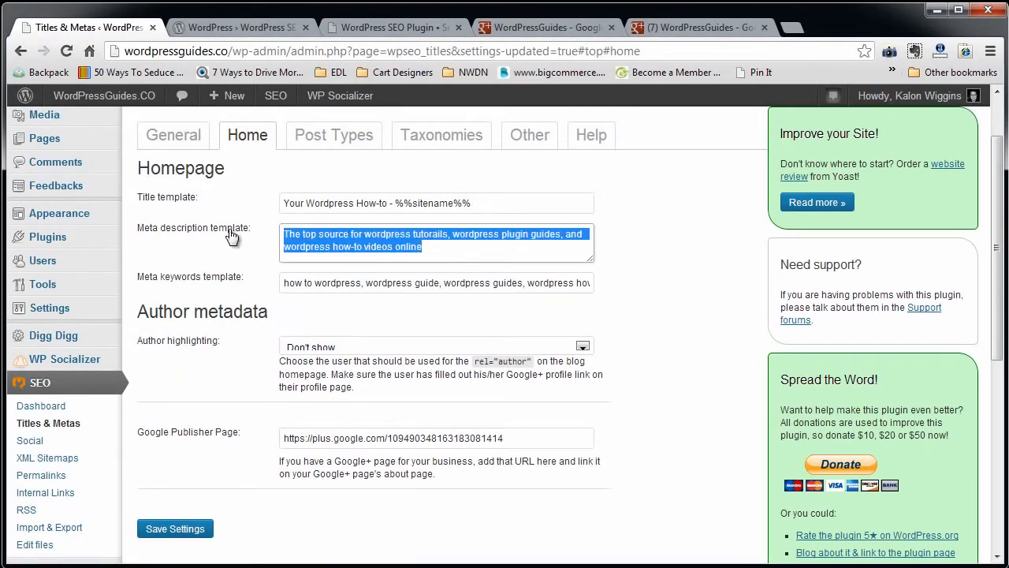
right_click(312, 232)
left_click(356, 295)
left_click(331, 141)
right_click(315, 242)
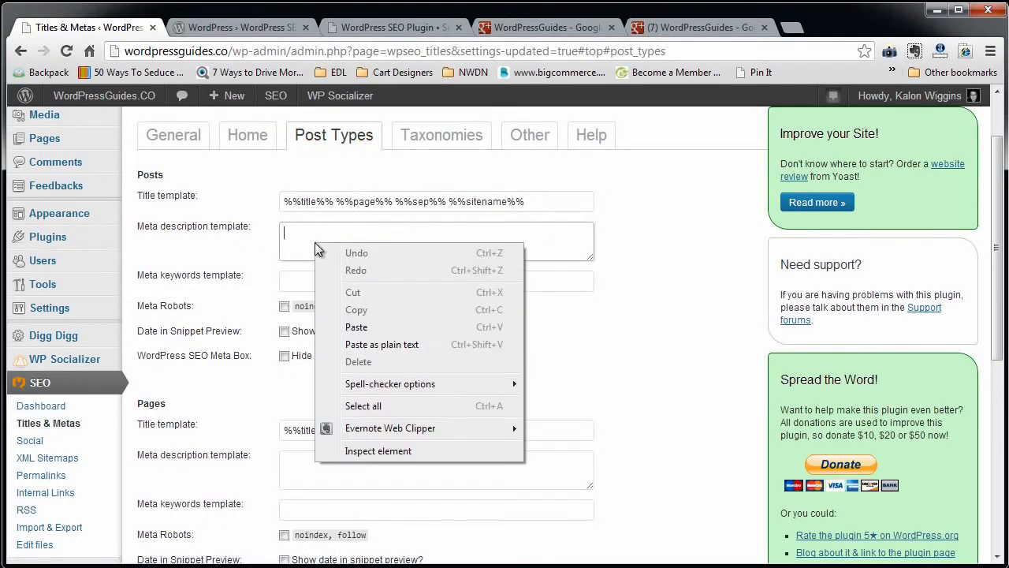
right_click(302, 230)
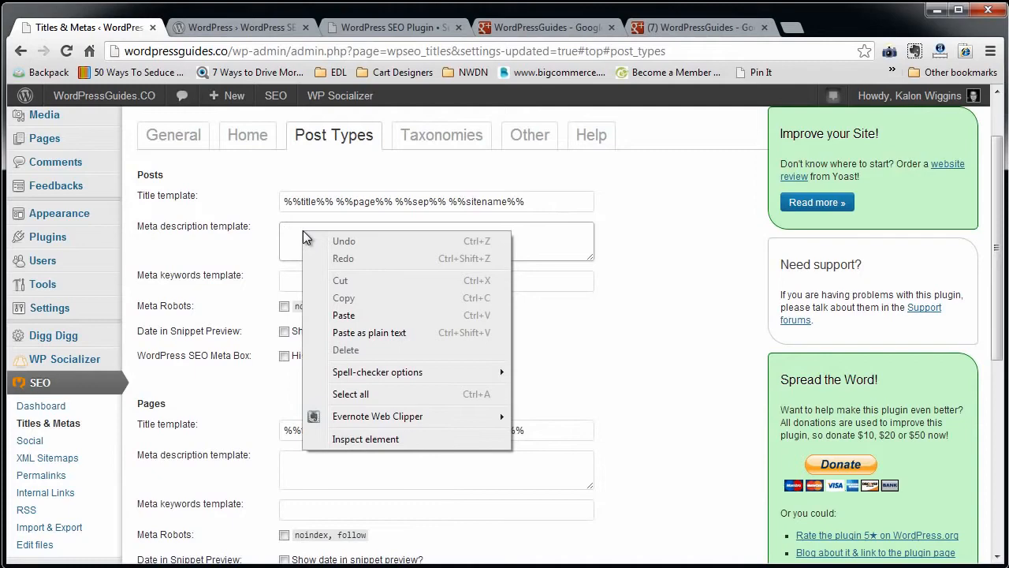
left_click(367, 315)
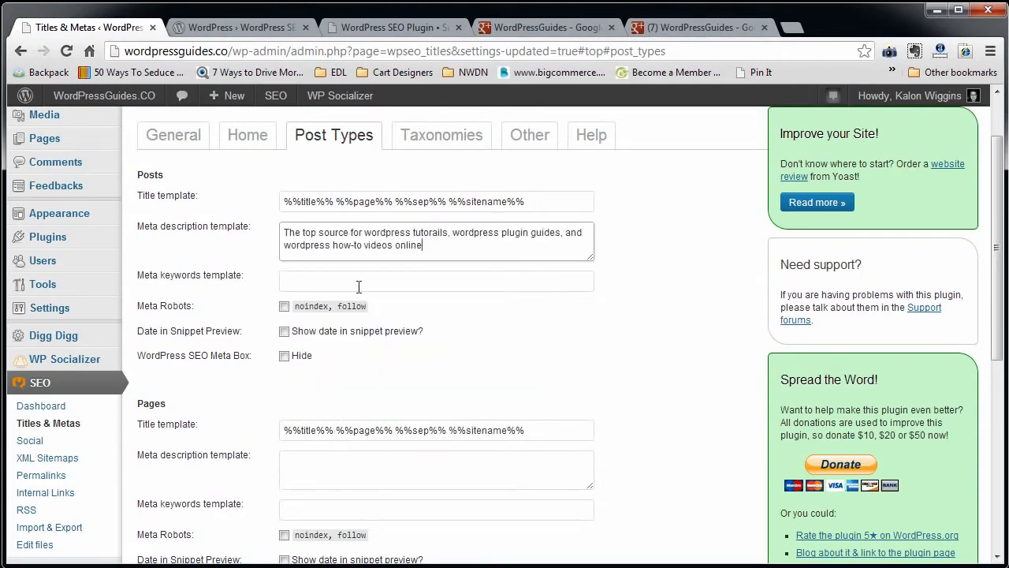
- Set the Posts title template to "%%title%% - WordPressGuides.CO"
left_click_drag(336, 201, 697, 199)
key("BackSpace")
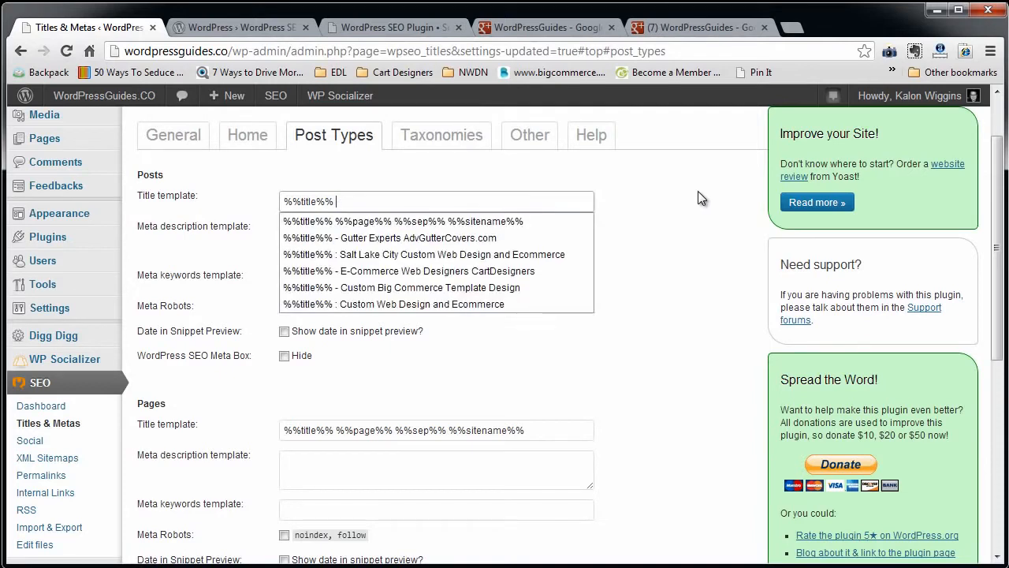
type("-")
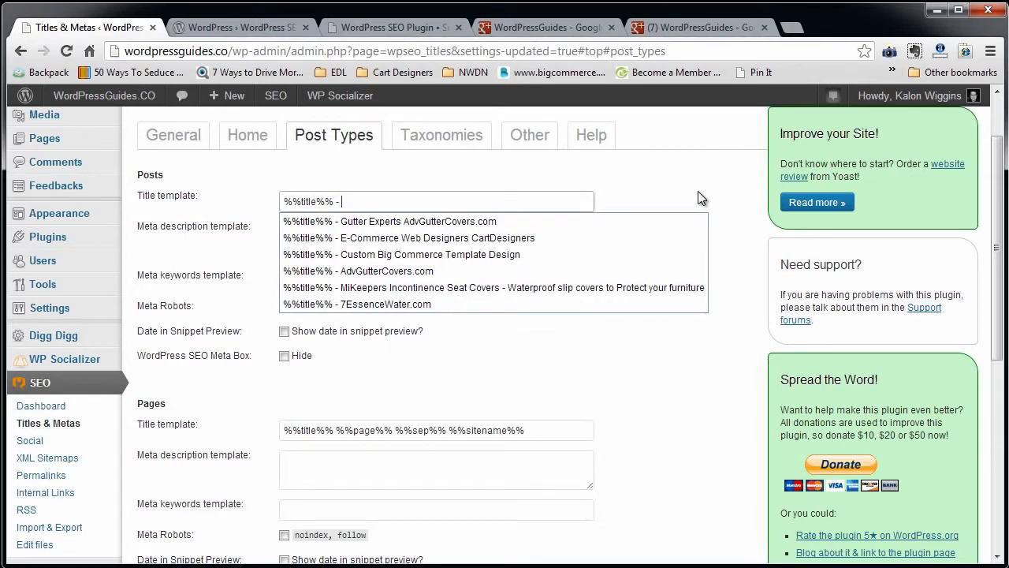
type(" Word")
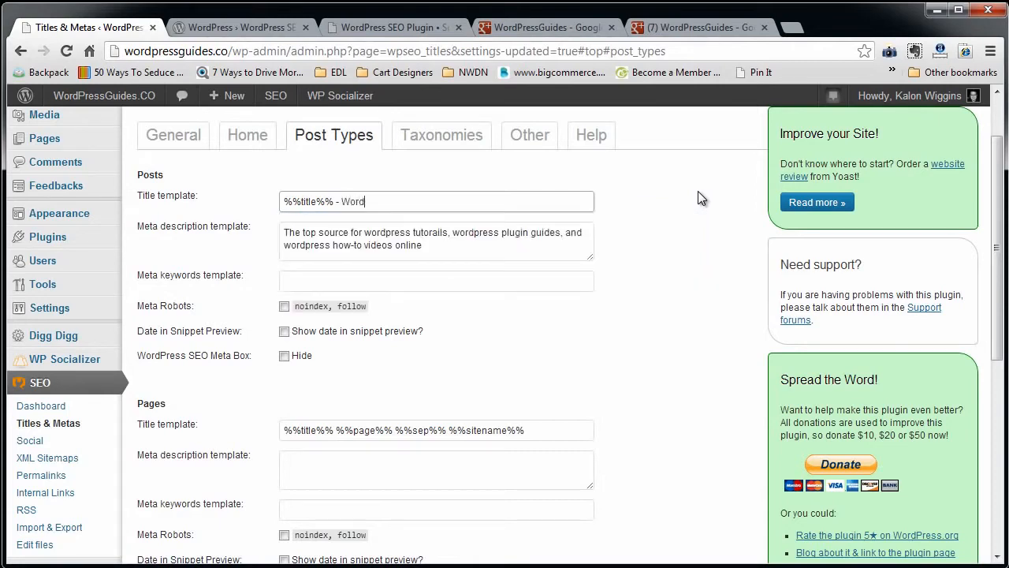
type("PressGuides.CO")
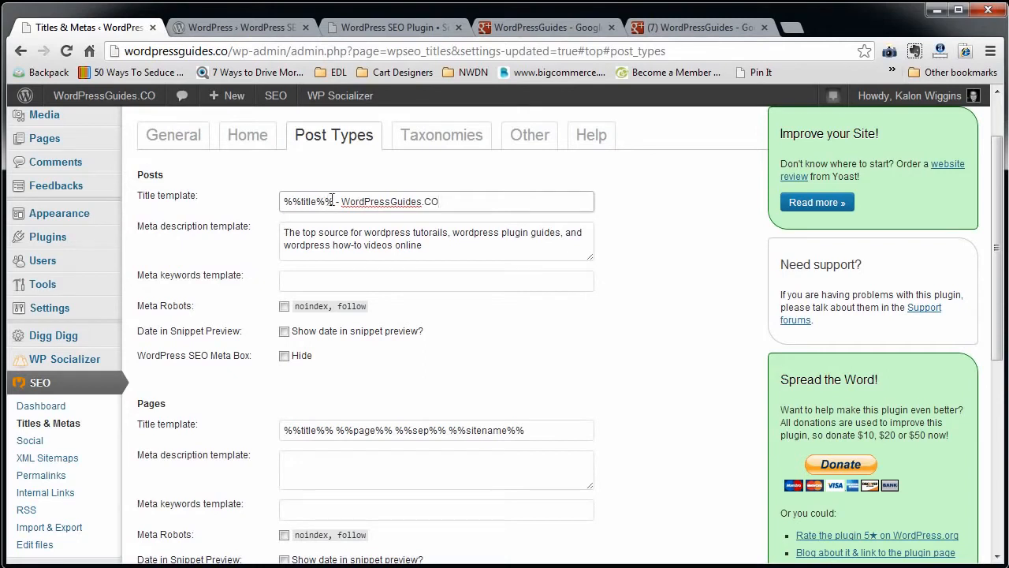
- Copy the %%title%% variable from the Posts title template and append ", %%title%%" to the end of the Posts meta description
left_click_drag(332, 200, 244, 206)
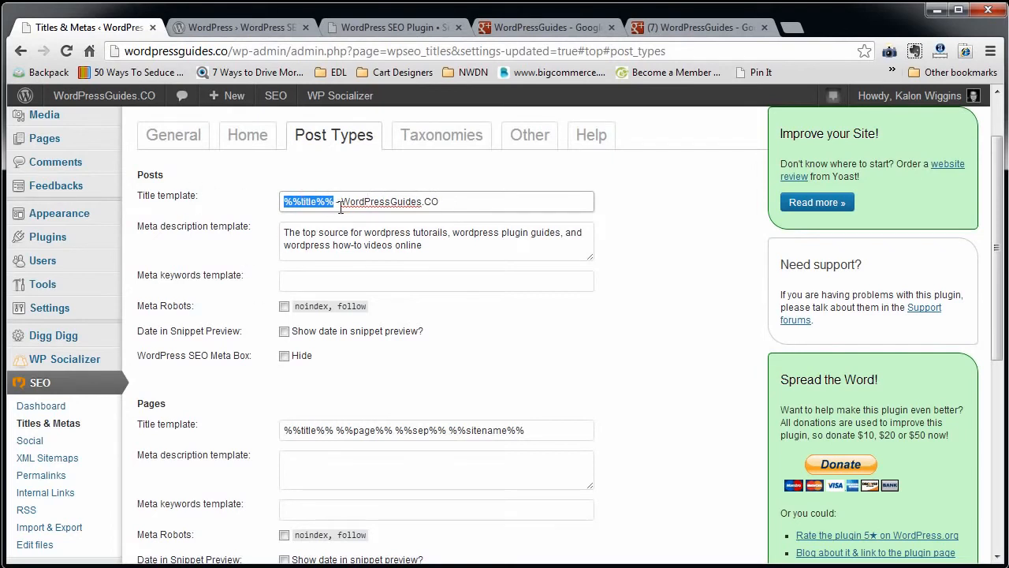
left_click(304, 231)
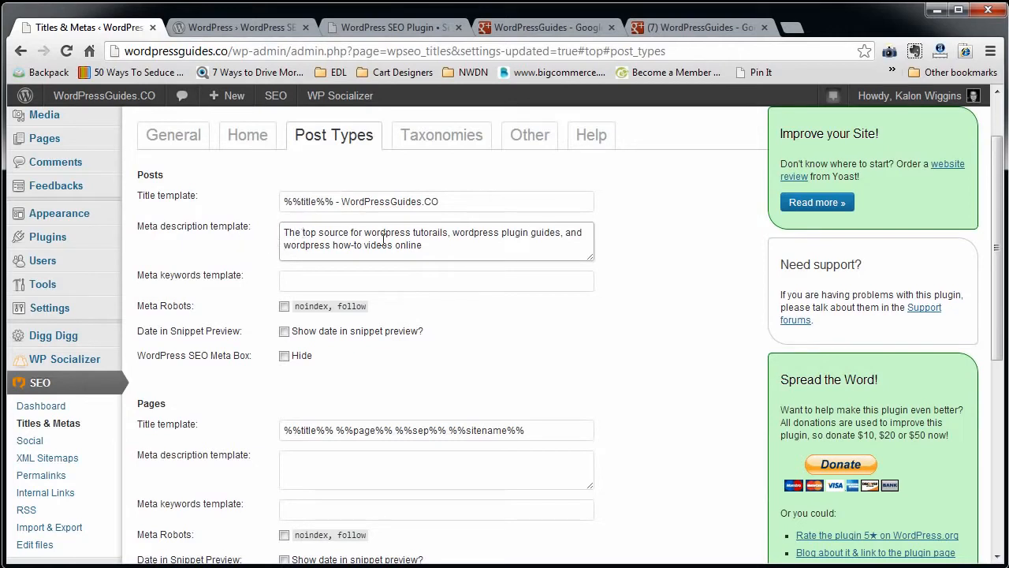
left_click_drag(333, 202, 283, 202)
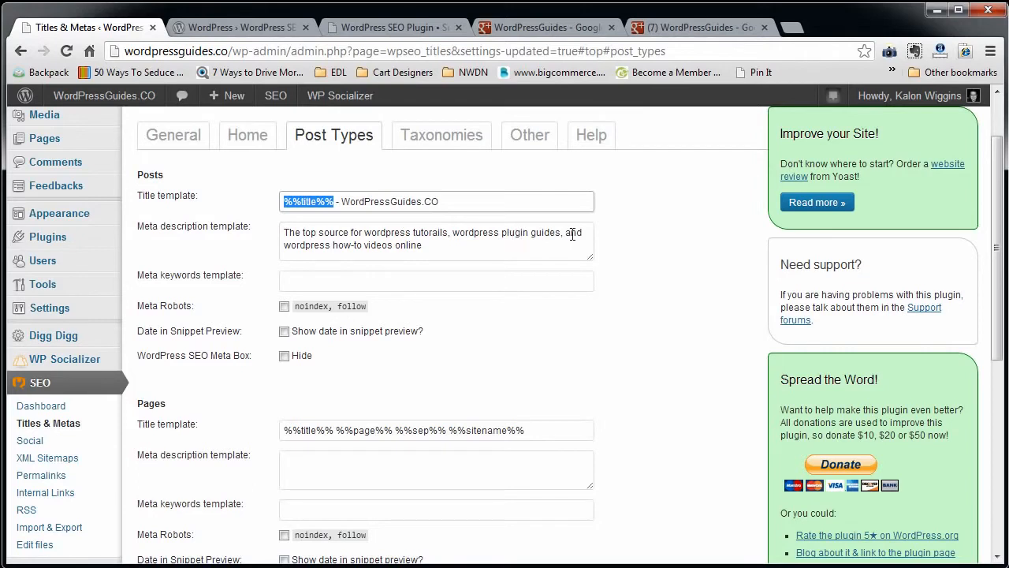
left_click(479, 245)
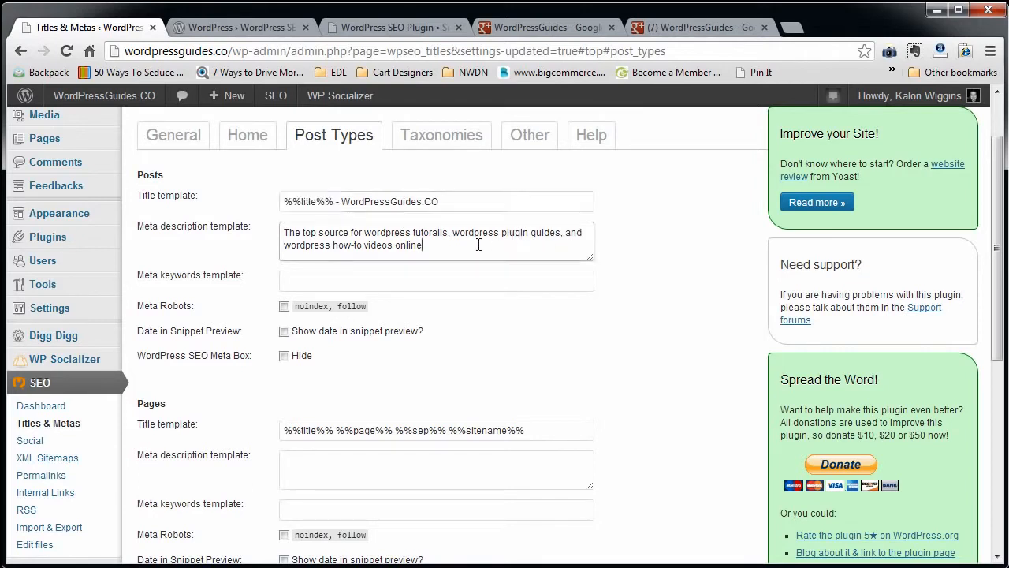
type("share")
type("and")
key("BackSpace")
key("BackSpace")
key("BackSpace")
type(",")
key("ctrl+v")
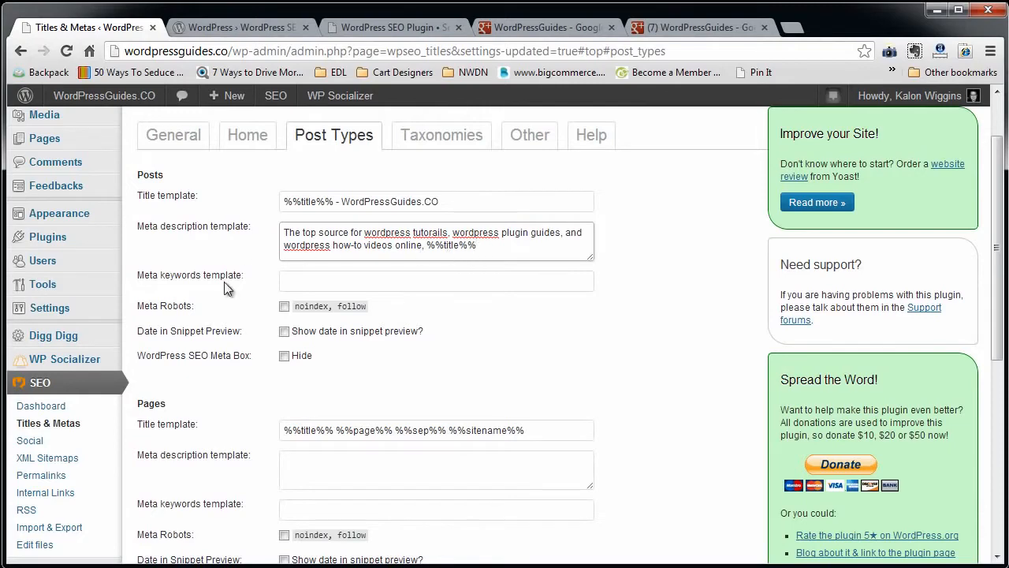
- Copy the homepage meta keywords list into the meta keywords template for Posts
left_click(246, 134)
triple_click(333, 283)
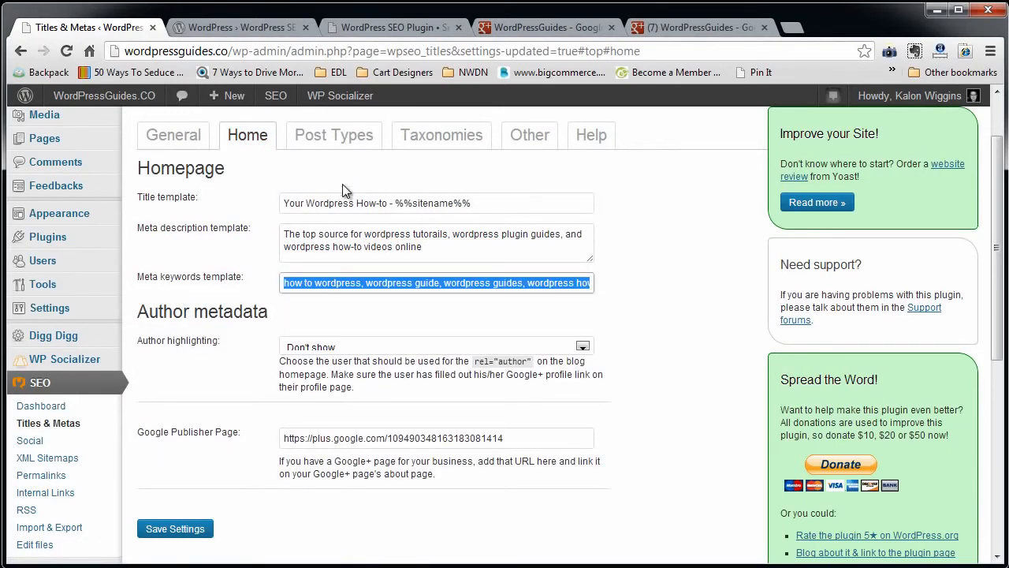
left_click(337, 136)
left_click(327, 281)
key("ctrl+v")
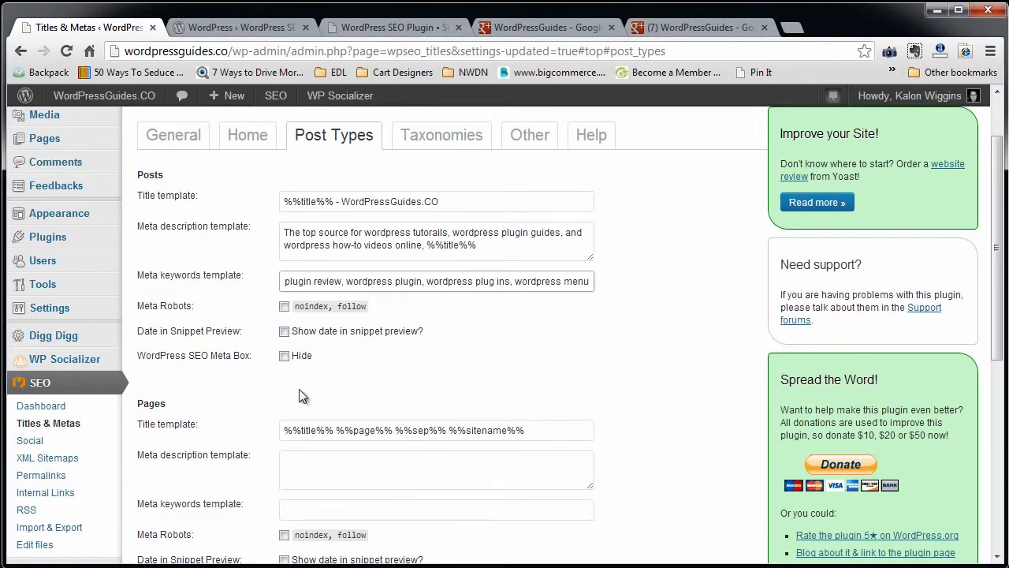
- Replace the Pages title template with the Posts title template, "%%title%% - WordPressGuides.CO"
scroll(299, 389, "down", 2)
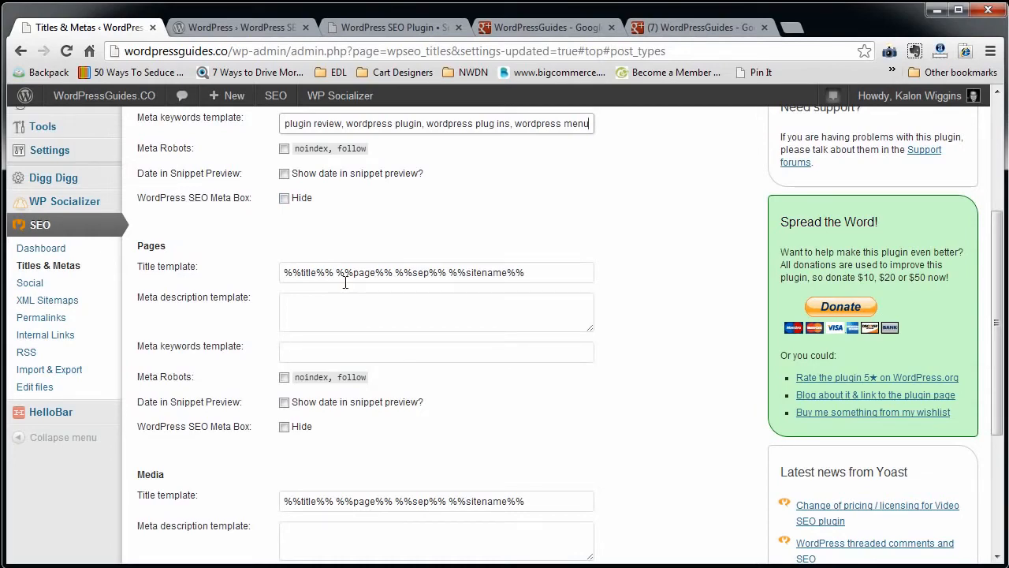
scroll(346, 282, "up", 2)
left_click_drag(449, 206, 181, 235)
key("ctrl+c")
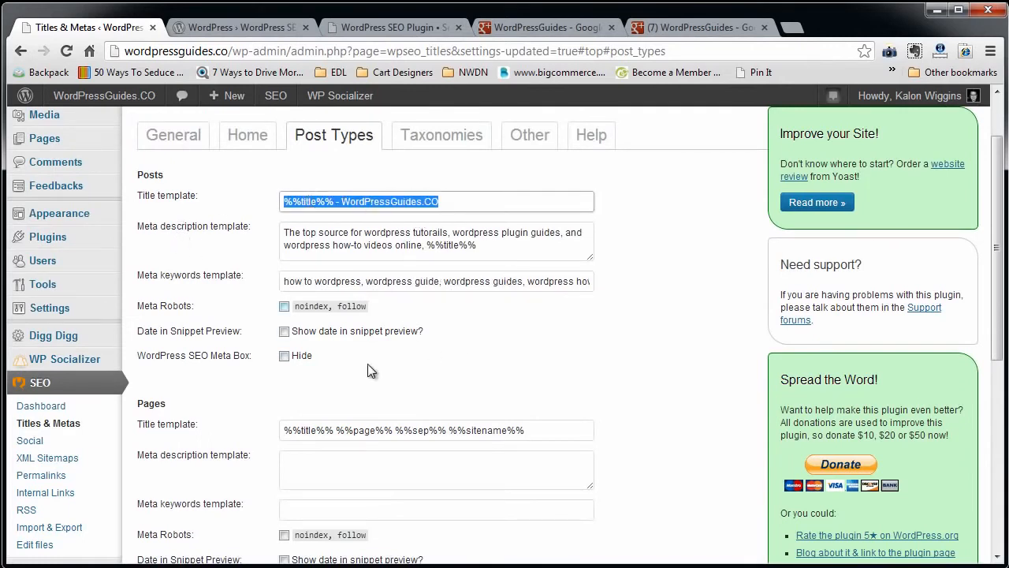
left_click_drag(334, 430, 261, 434)
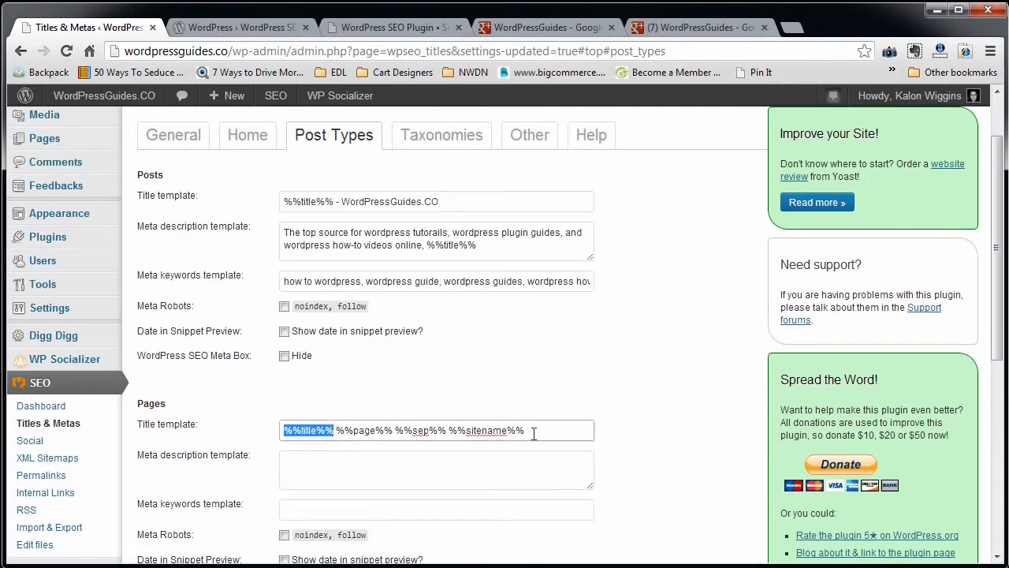
left_click_drag(547, 431, 236, 431)
key("ctrl+v")
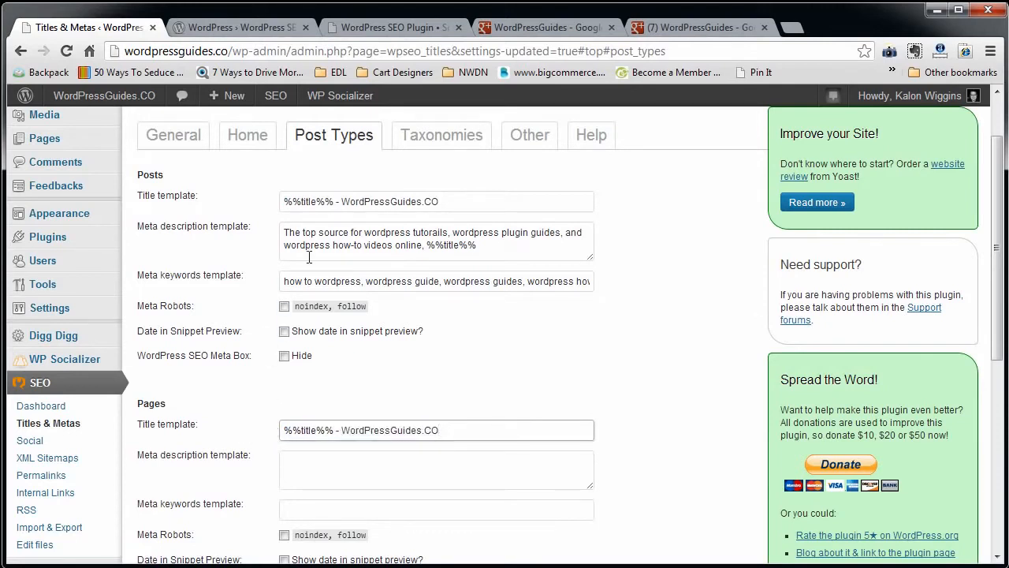
- Copy the Posts meta description and meta keywords into the matching templates for Pages
left_click_drag(484, 245, 245, 237)
key("ctrl+c")
left_click(330, 483)
key("ctrl+v")
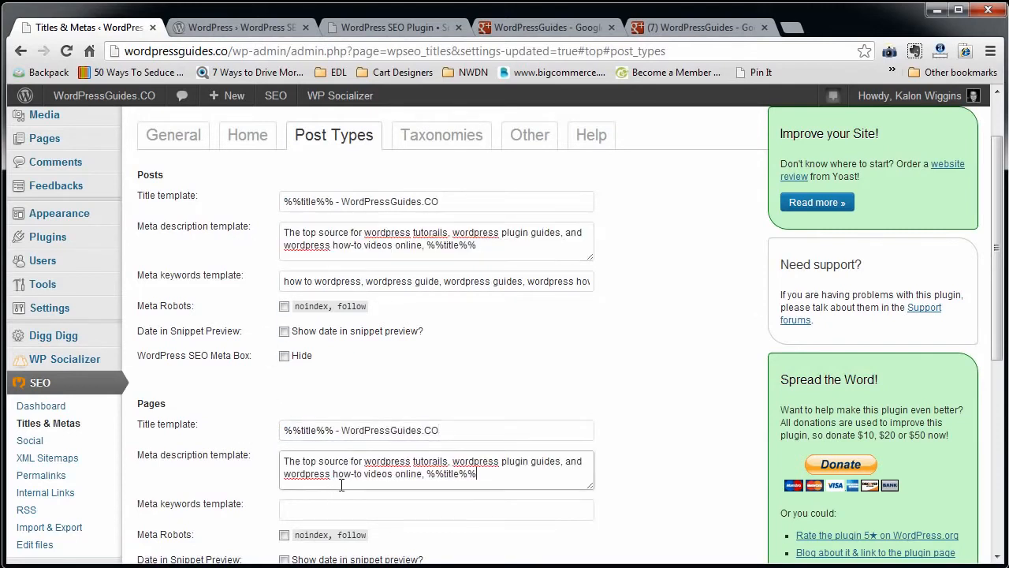
left_click_drag(284, 282, 668, 298)
key("ctrl+c")
left_click(361, 512)
key("ctrl+v")
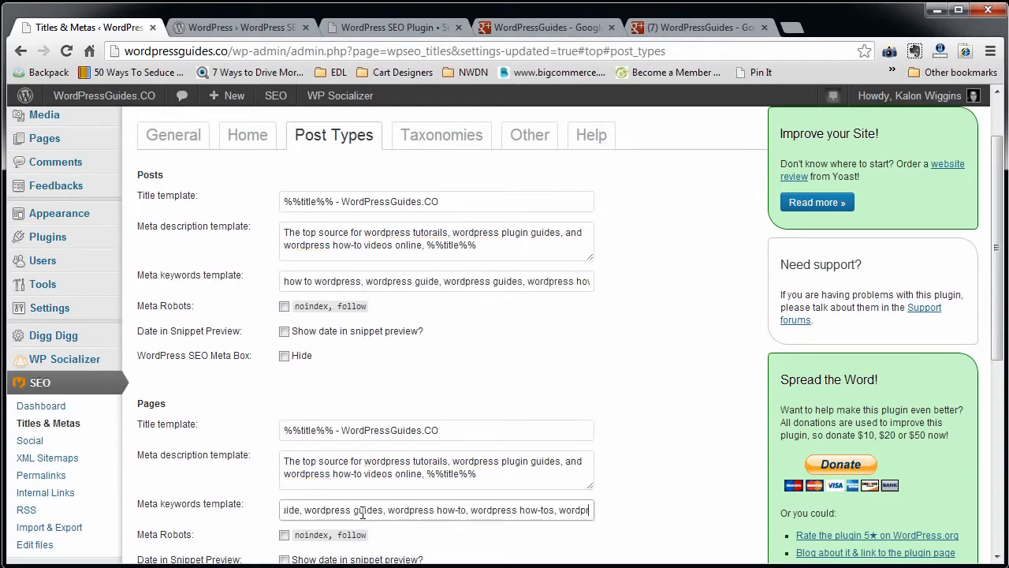
- Replace the Media title template with the Pages title template, "%%title%% - WordPressGuides.CO"
scroll(361, 511, "down", 3)
scroll(208, 286, "up", 3)
scroll(315, 497, "down", 5)
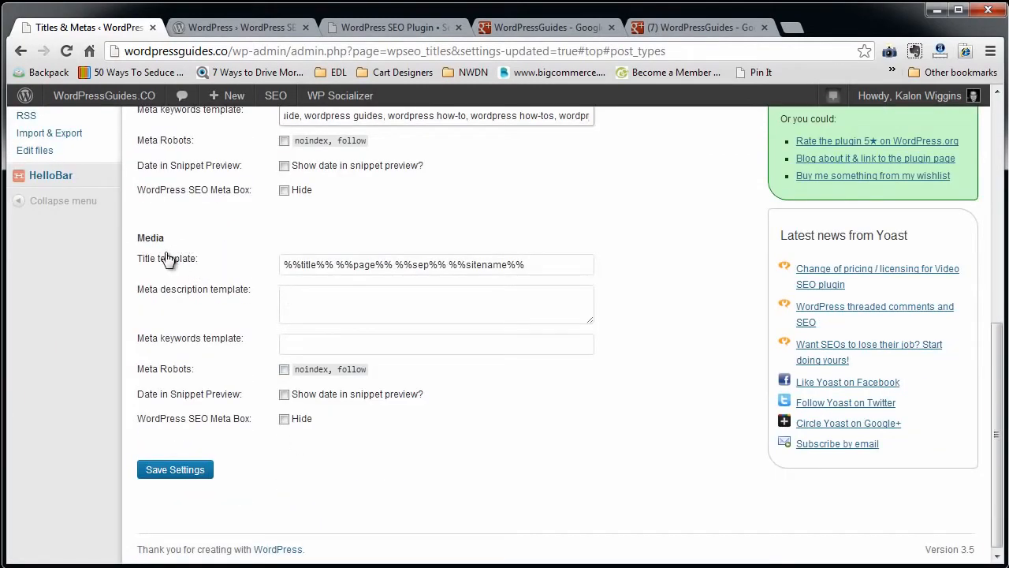
scroll(418, 295, "up", 1)
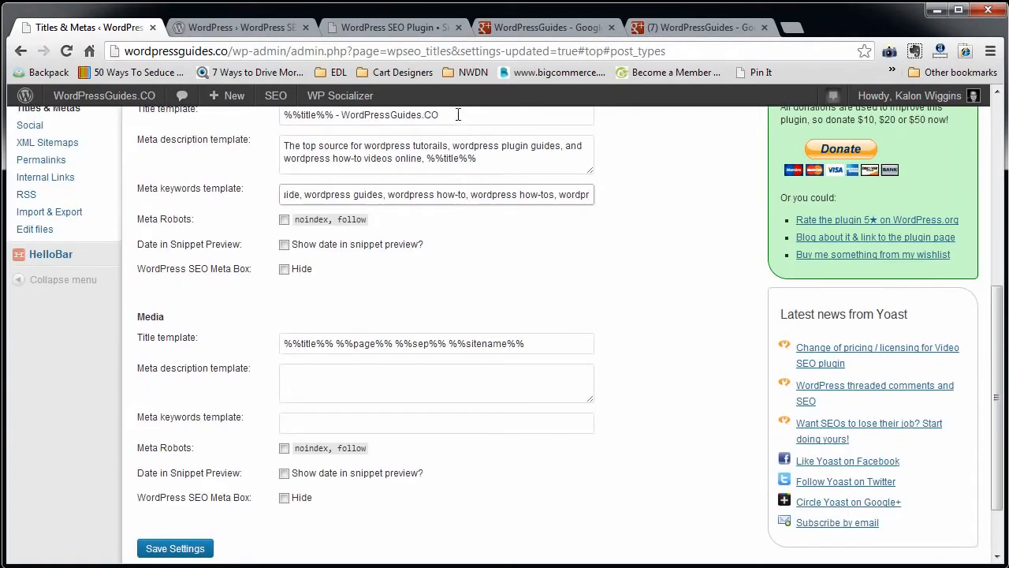
left_click_drag(458, 114, 234, 143)
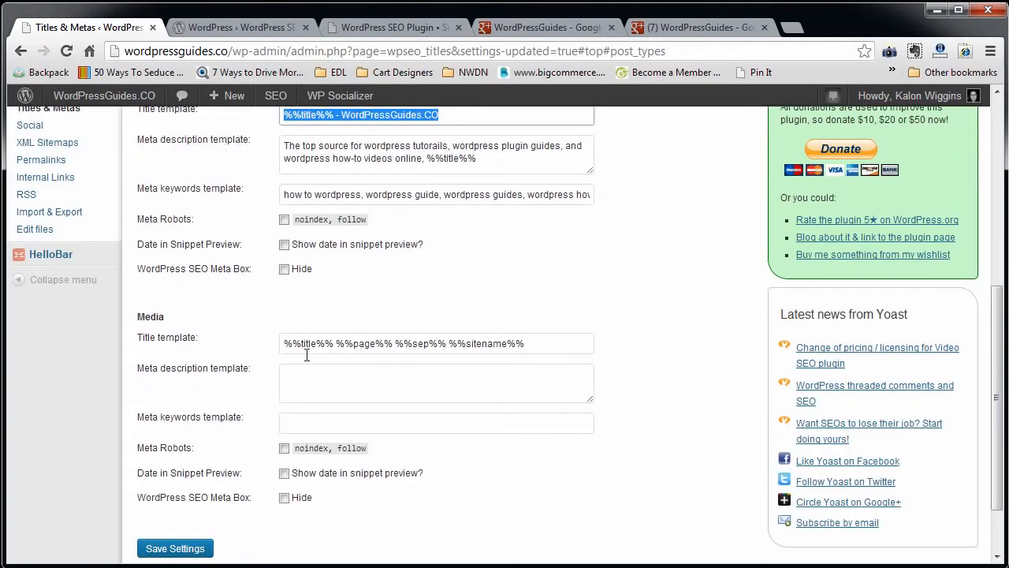
left_click_drag(332, 342, 215, 346)
left_click_drag(538, 349, 180, 349)
key("ctrl+v")
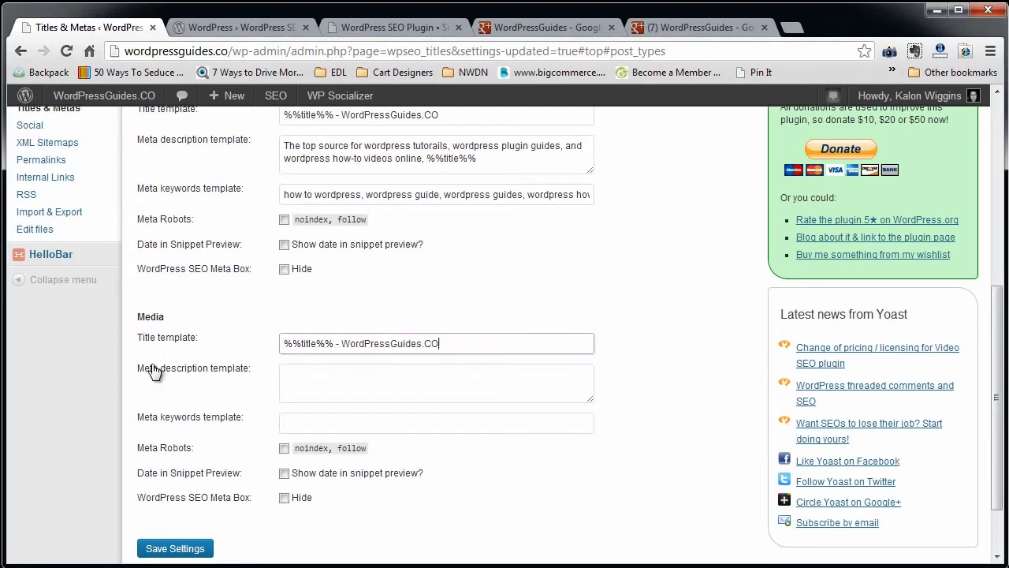
- Copy the Pages meta description, ending in "%%title%%", into the meta description template for Media
left_click(484, 163)
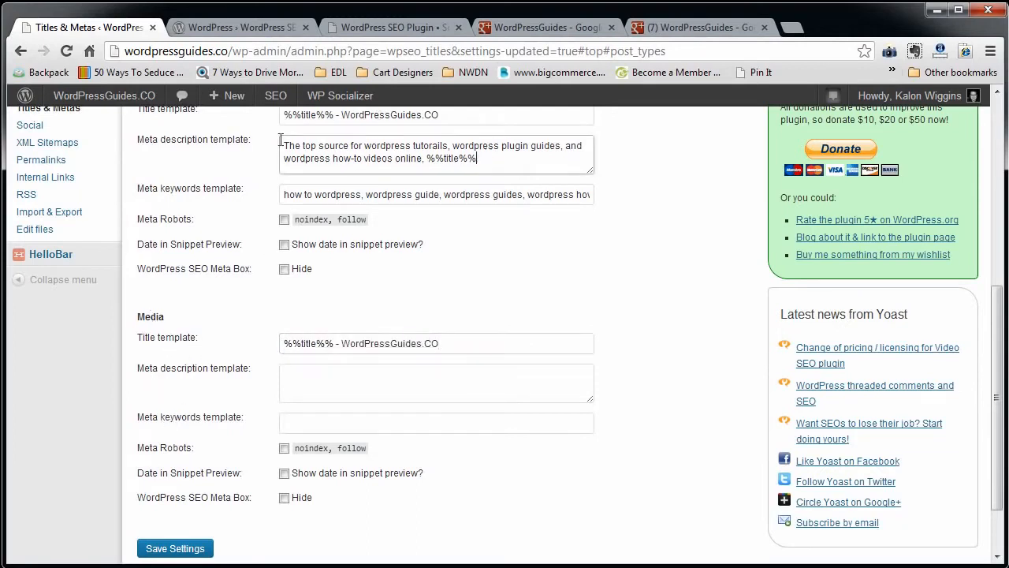
key("ctrl+a")
key("ctrl+c")
left_click(337, 377)
key("ctrl+v")
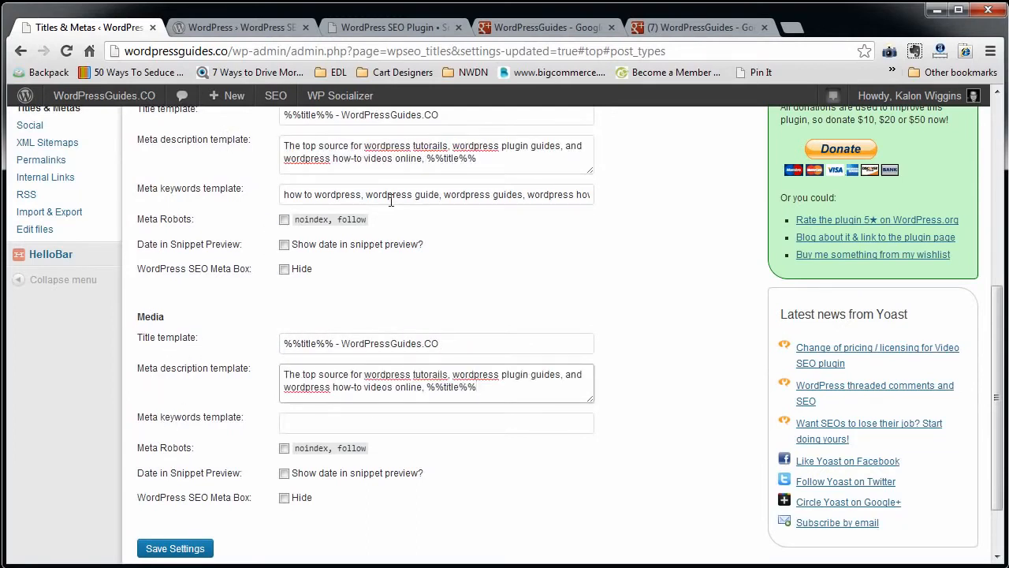
- Copy the Pages meta keywords list into the Media meta keywords template and save the post type settings
left_click(394, 195)
key("ctrl+a")
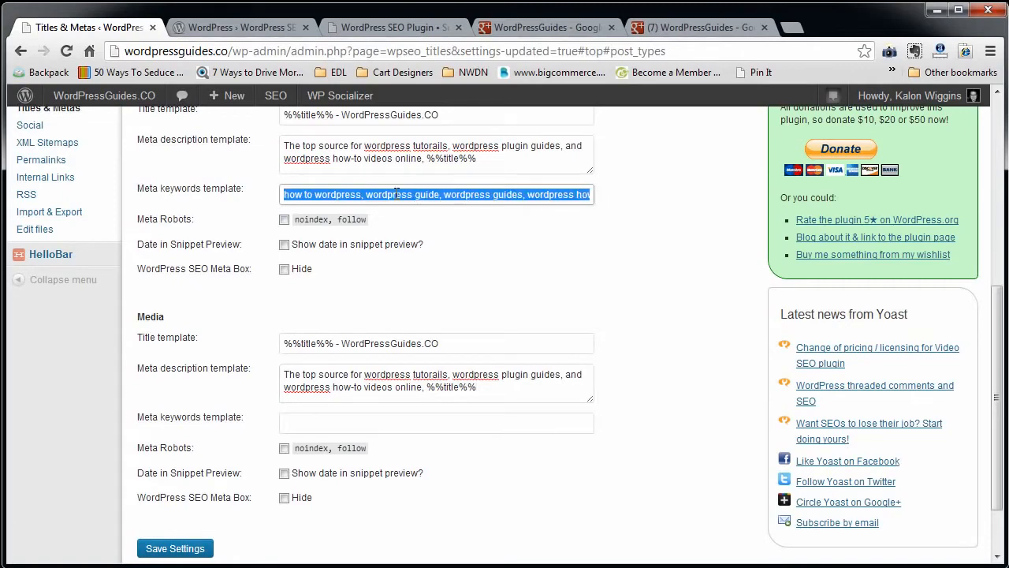
key("ctrl+c")
left_click(352, 423)
key("ctrl+v")
scroll(352, 422, "down", 1)
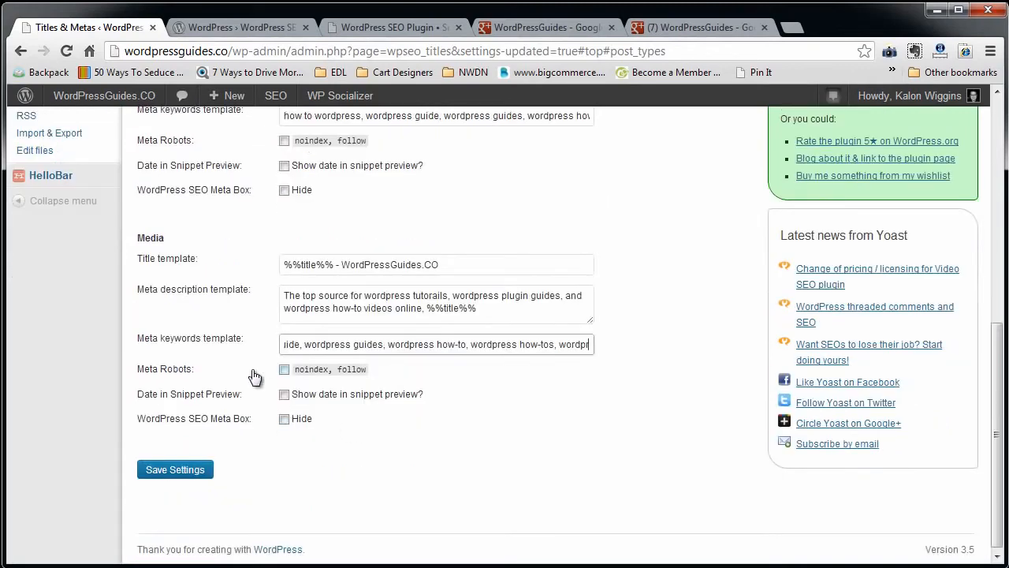
left_click(175, 469)
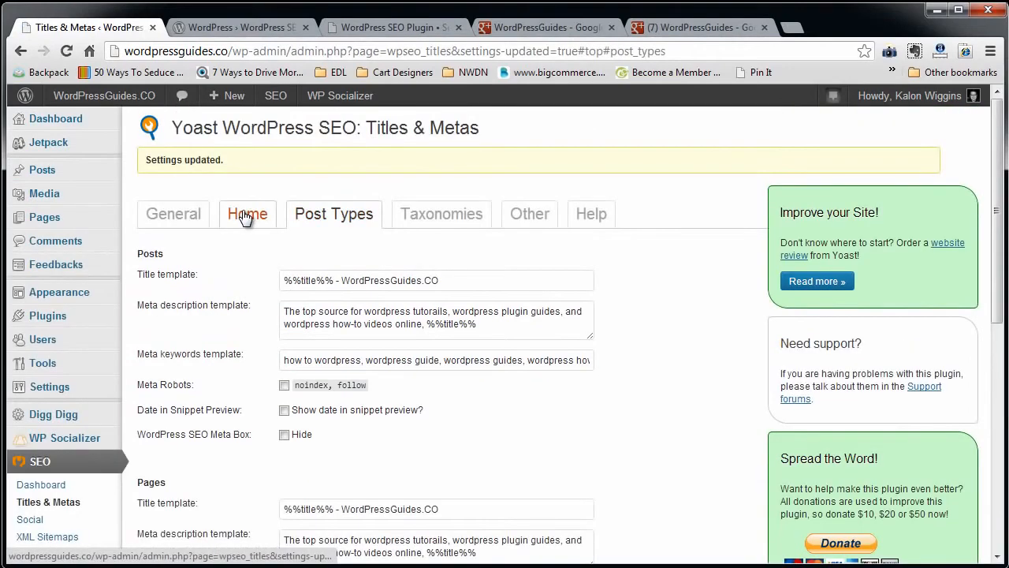
- Copy the Posts title template, "%%title%% - WordPressGuides.CO", and return to the taxonomy templates
left_click(246, 214)
left_click(369, 219)
left_click(439, 216)
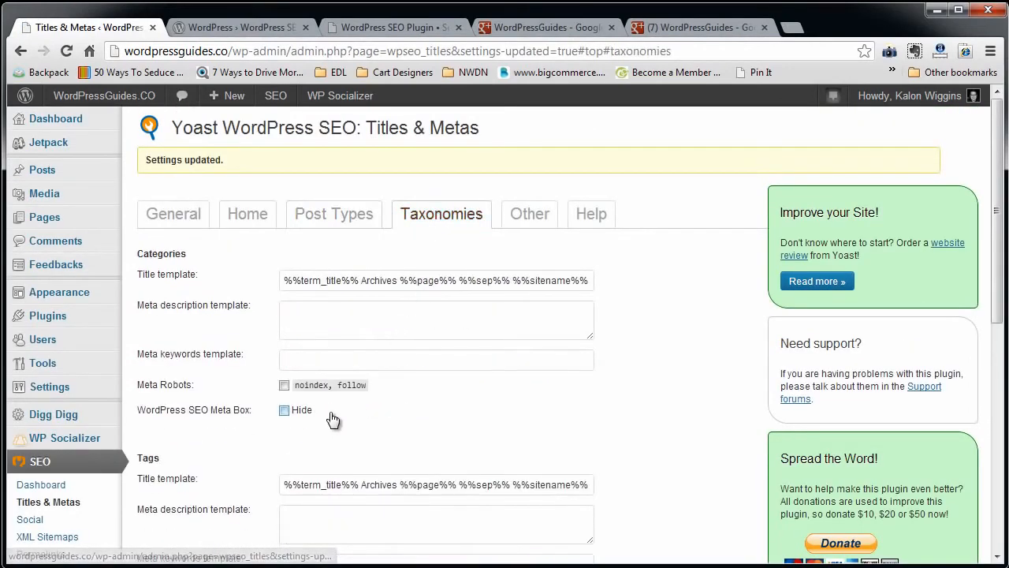
left_click(336, 221)
triple_click(331, 280)
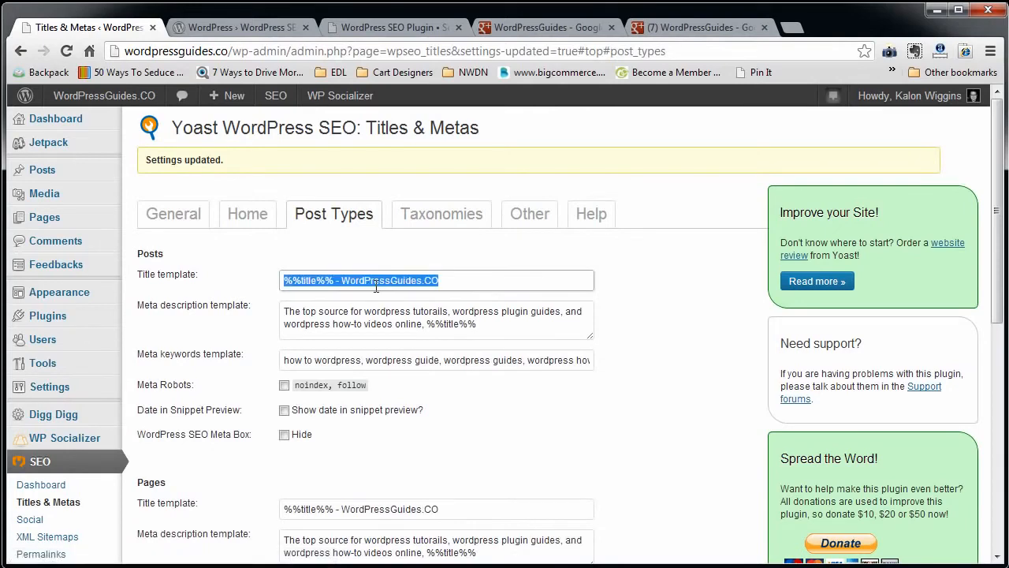
left_click(413, 224)
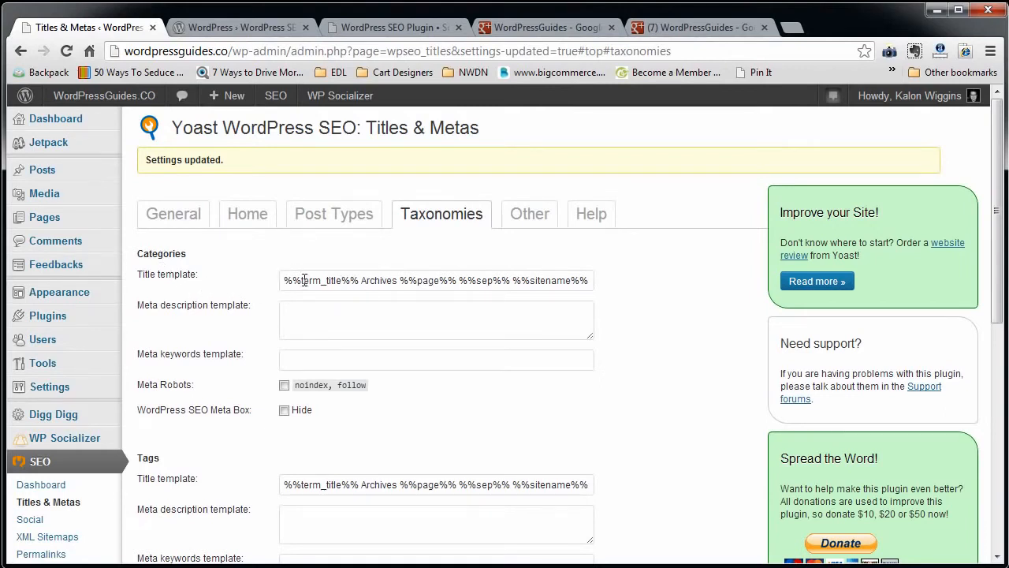
- Change the Categories title template to "%%term_title%% - WordPressGuides.CO", reusing the copied site-name ending
left_click_drag(302, 280, 340, 281)
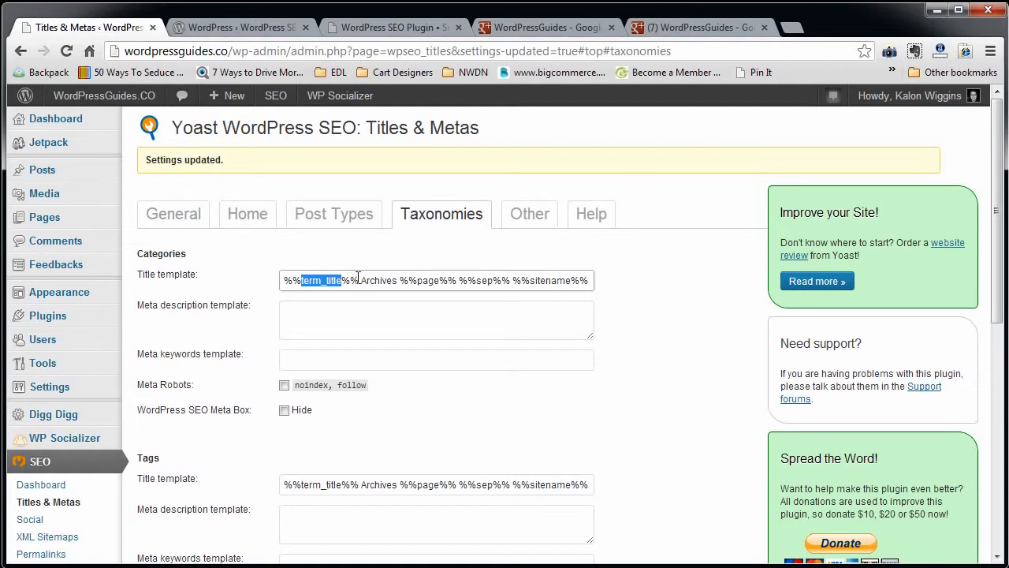
left_click_drag(359, 280, 279, 277)
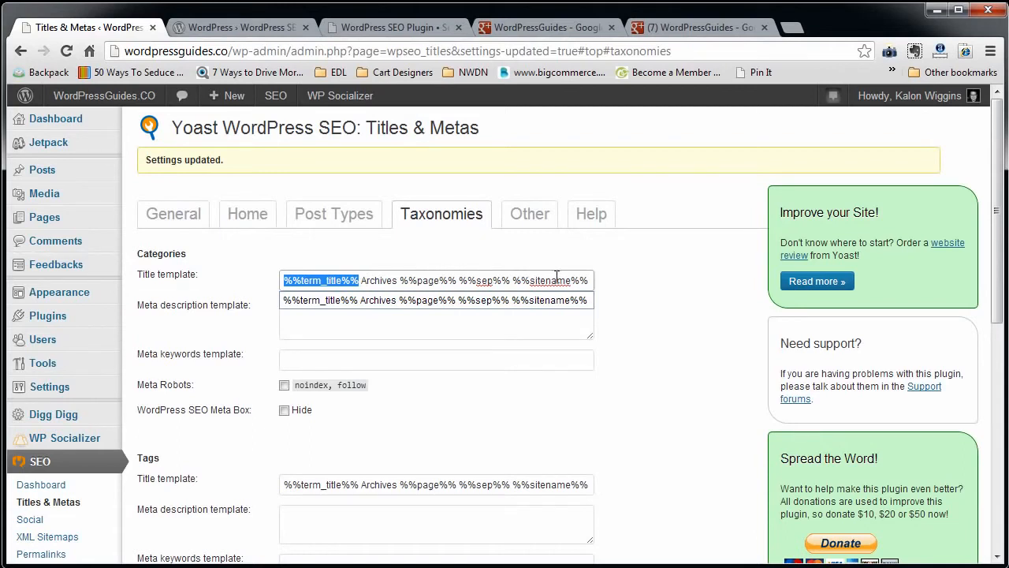
left_click(367, 279)
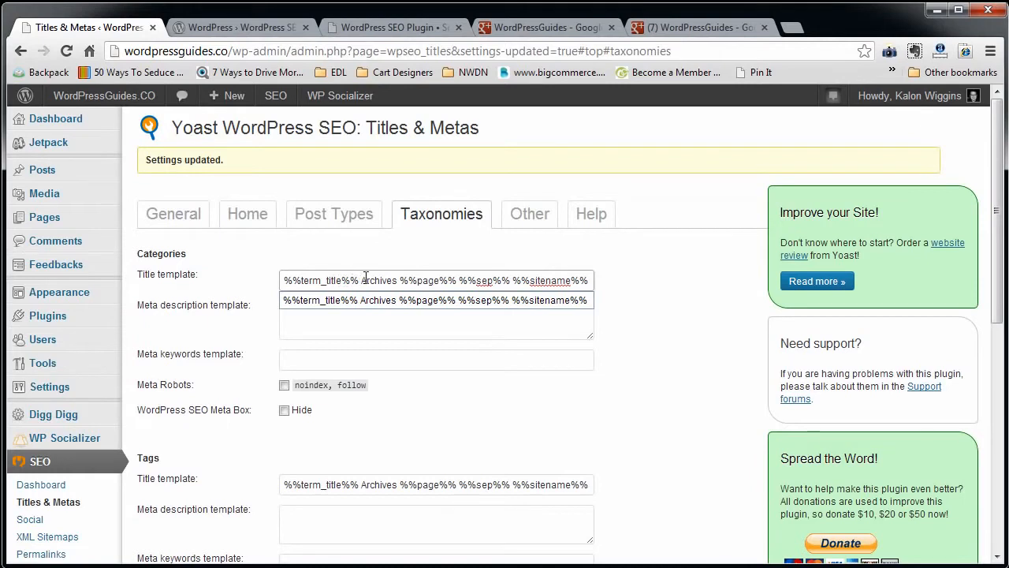
left_click_drag(364, 280, 651, 277)
key("BackSpace")
key("BackSpace")
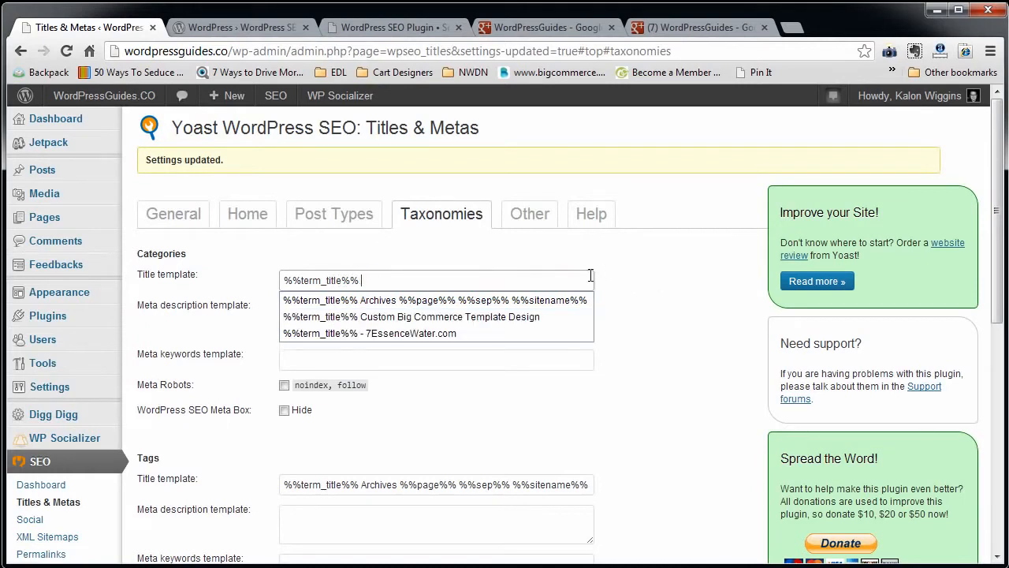
key("ctrl+v")
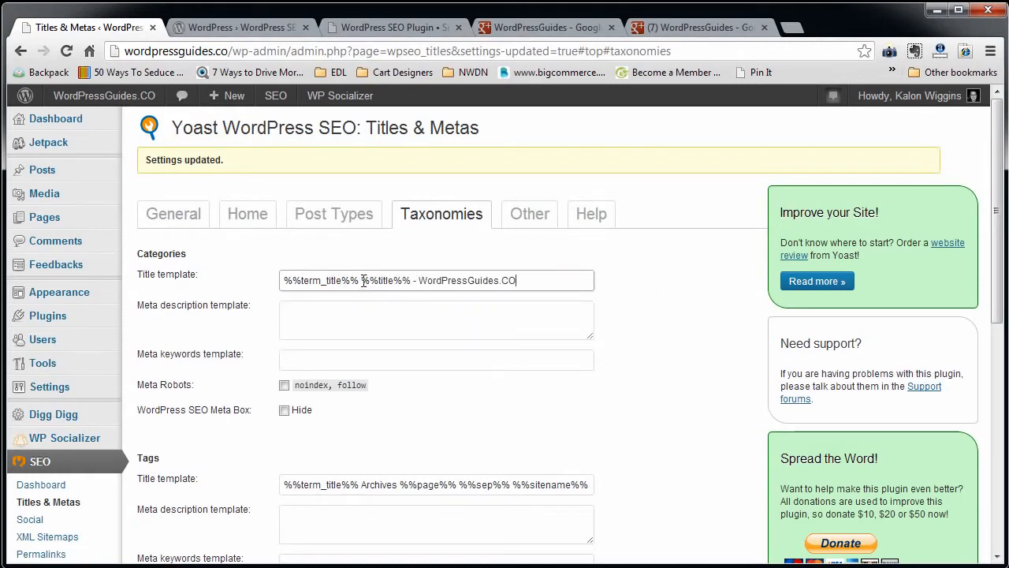
left_click_drag(361, 280, 405, 278)
key("Delete")
key("Delete")
key("Delete")
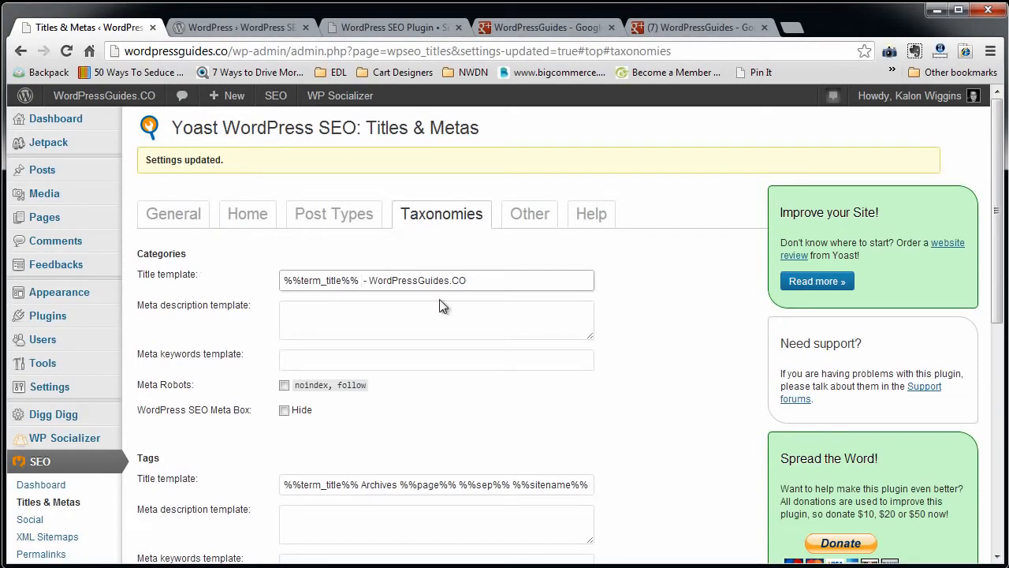
- Copy the Posts meta description into the meta description template for Categories
left_click(339, 218)
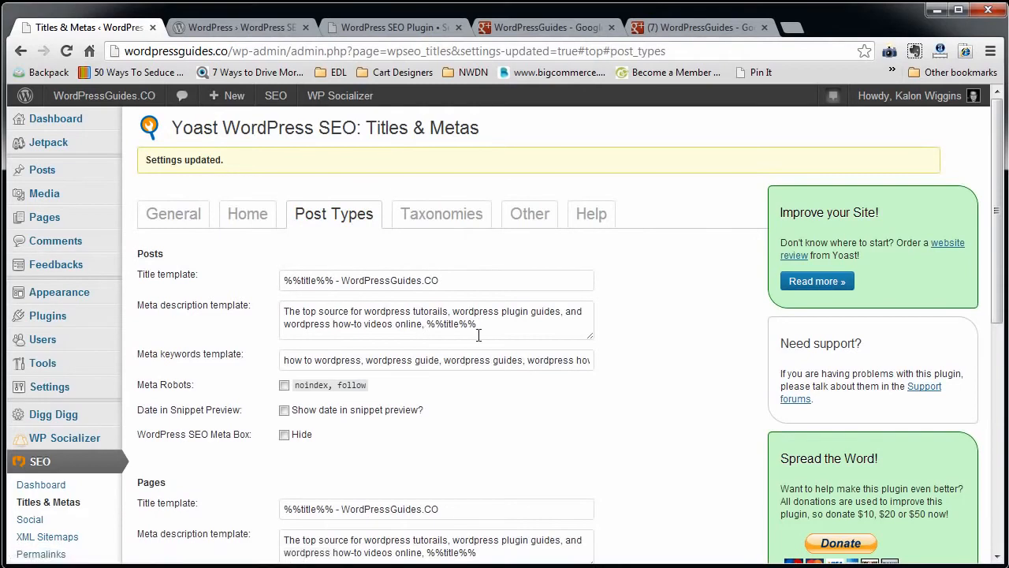
left_click_drag(489, 326, 214, 299)
key("ctrl+c")
left_click(422, 218)
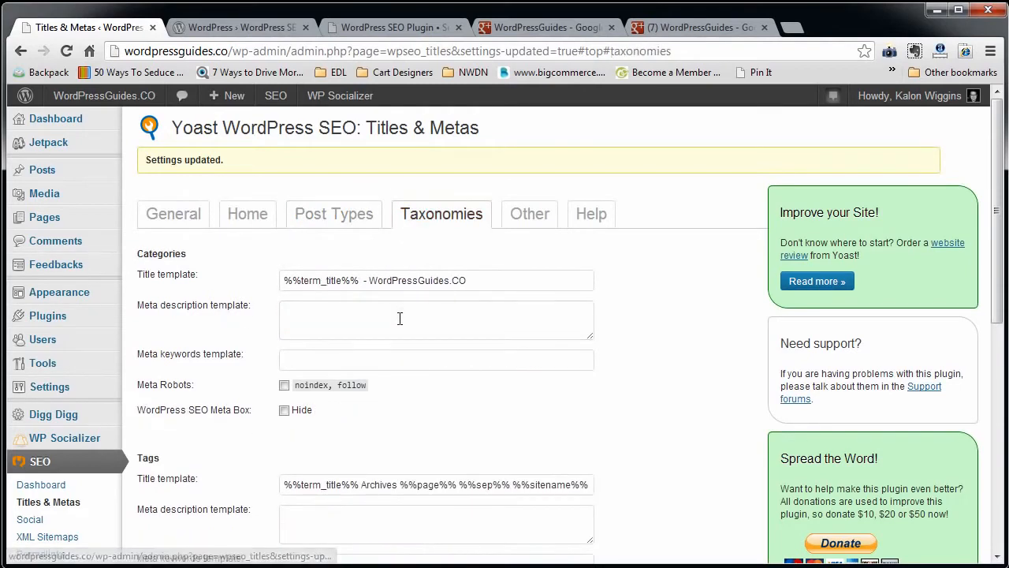
left_click(401, 317)
key("ctrl+v")
- In the Categories meta description, remove the ending ", %%title%%" and insert "%%term_title%%," after "The top source for"
left_click_drag(359, 281, 207, 282)
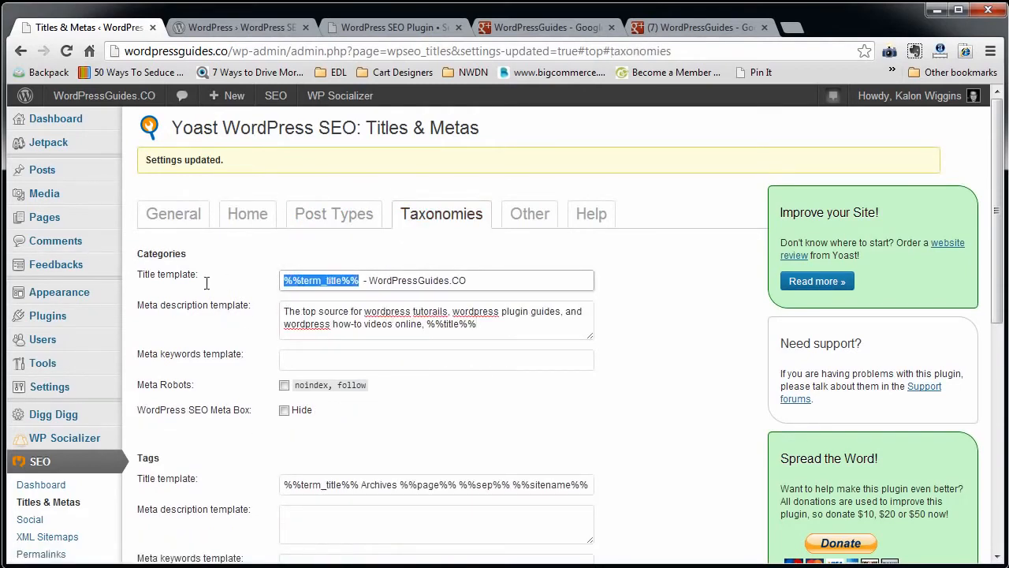
left_click_drag(426, 324, 595, 344)
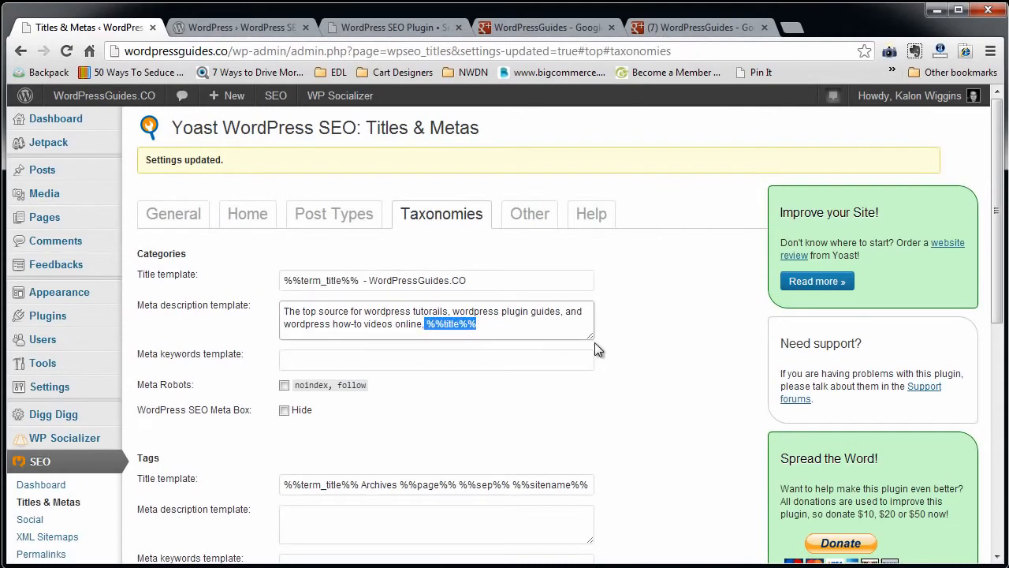
key("BackSpace")
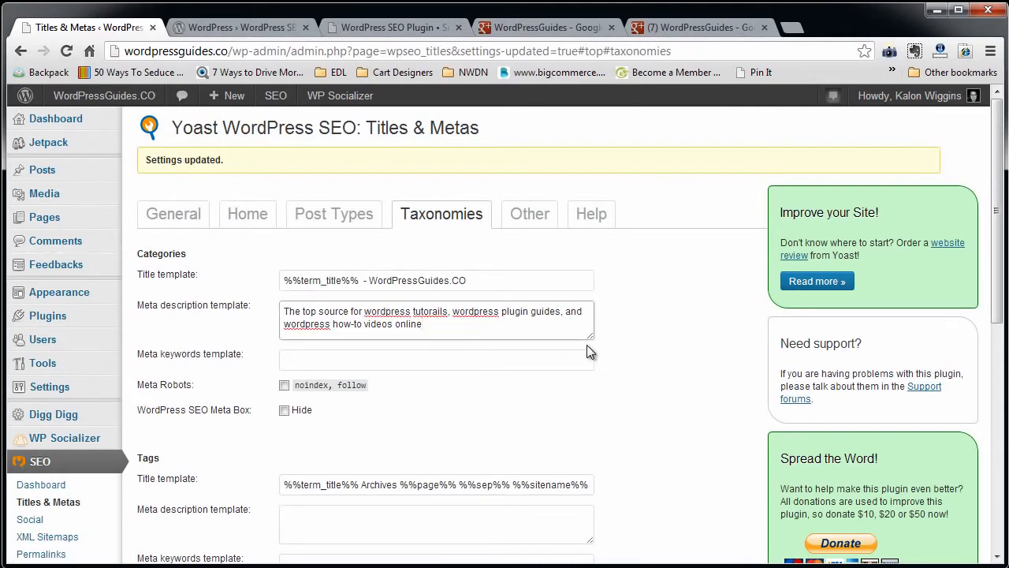
left_click(358, 281)
key("shift+Home")
key("ctrl+c")
left_click(364, 311)
key("ctrl+v")
type(",")
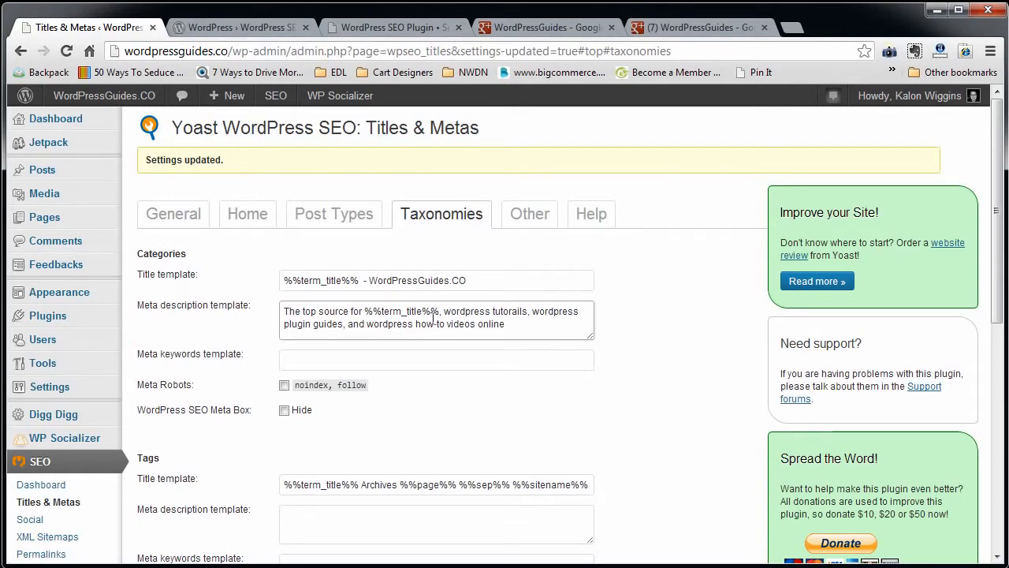
left_click_drag(442, 311, 364, 311)
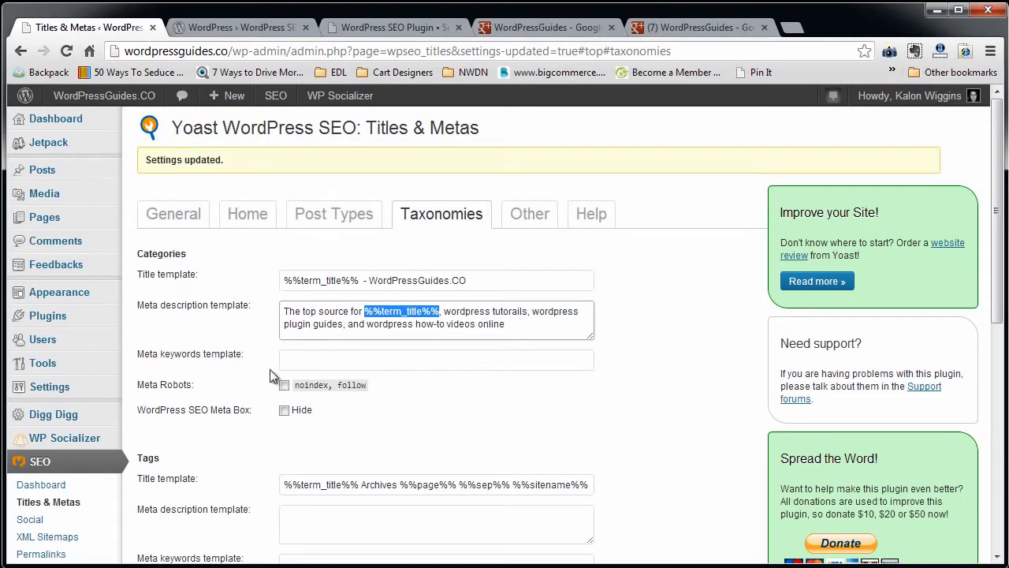
- Copy the Posts meta keywords list into the Categories meta keywords template
left_click(328, 211)
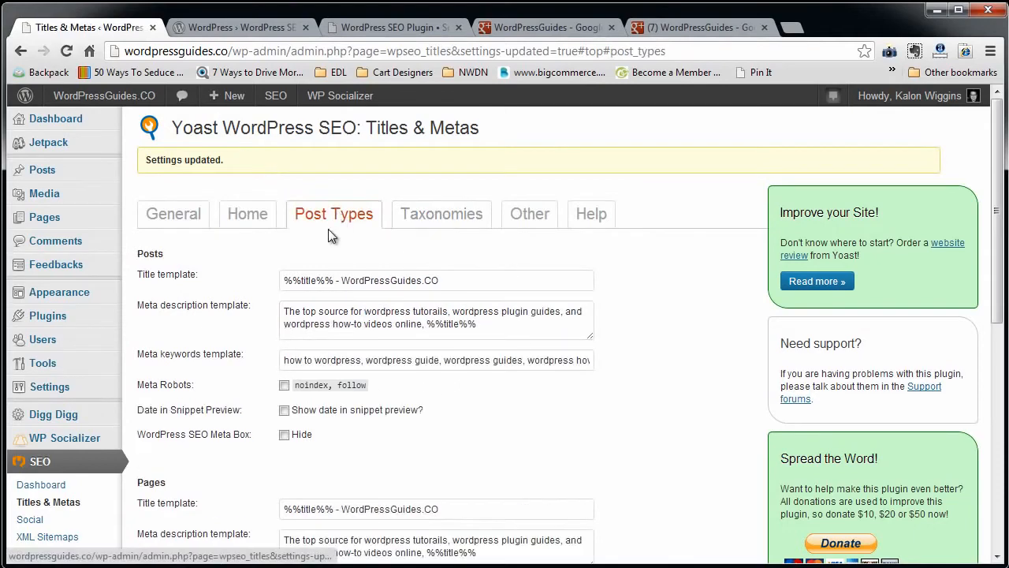
triple_click(452, 359)
key("ctrl+c")
left_click(416, 211)
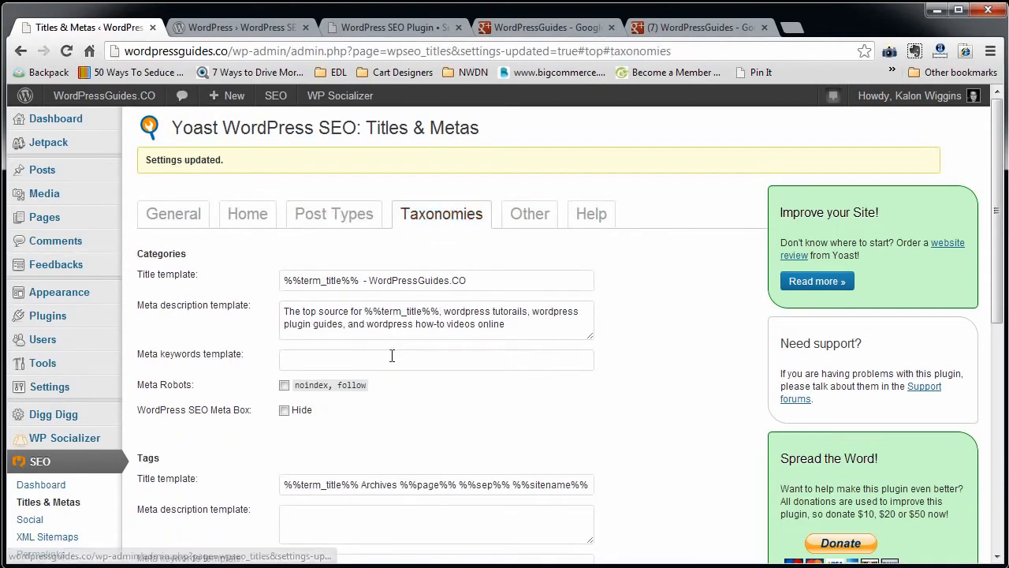
left_click(394, 361)
key("ctrl+v")
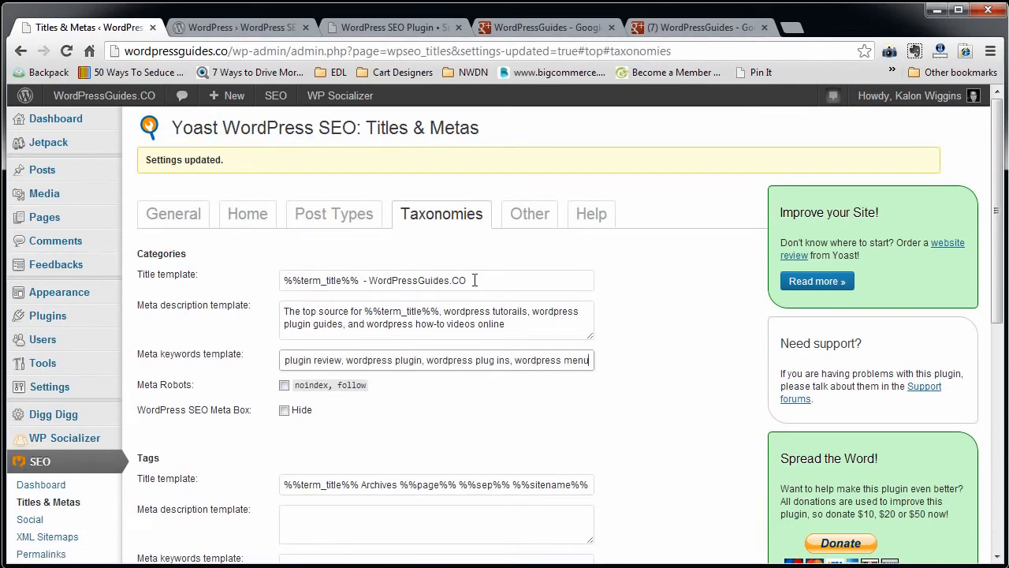
- Replace the Tags title template with the Categories title template, "%%term_title%% - WordPressGuides.CO"
left_click_drag(474, 279, 277, 284)
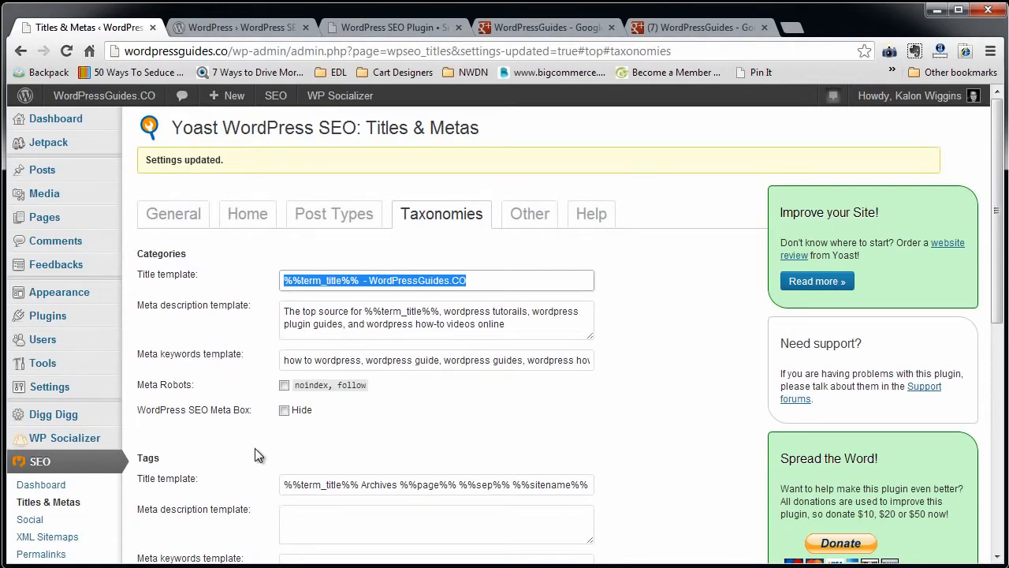
scroll(255, 448, "down", 2)
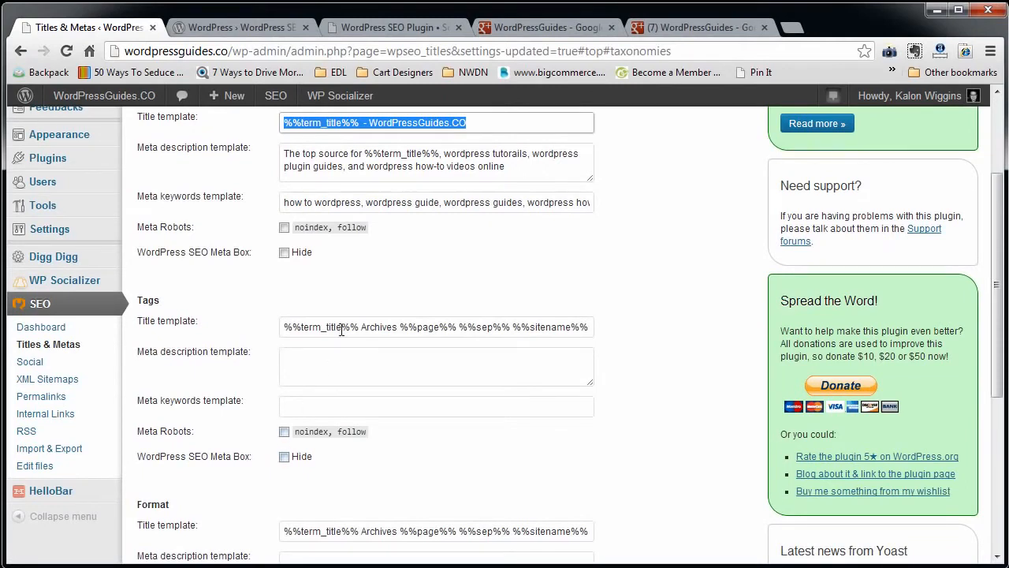
left_click_drag(467, 124, 180, 135)
left_click(328, 326)
key("ctrl+a")
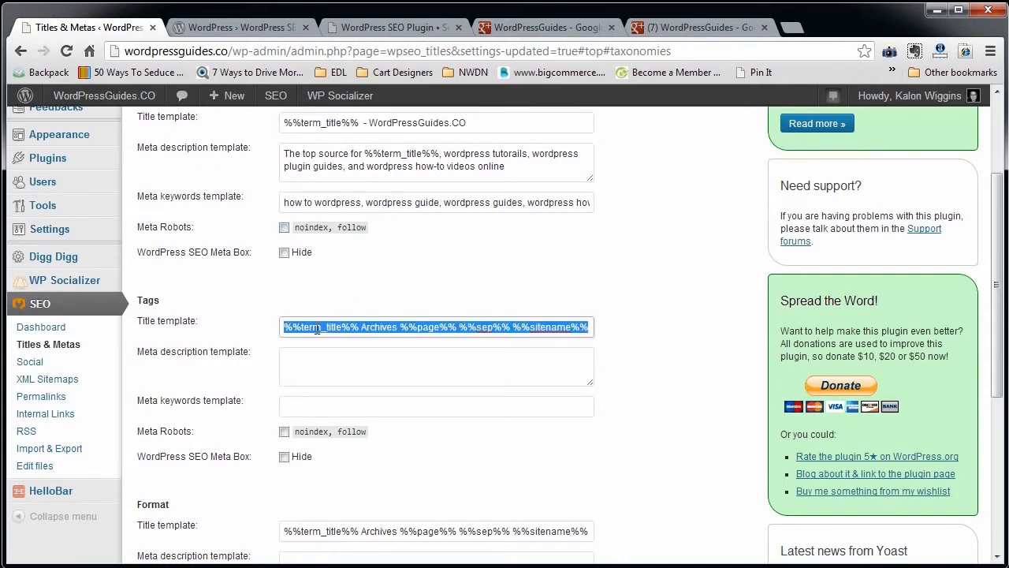
key("BackSpace")
key("ctrl+v")
- Copy the Categories meta description, containing "%%term_title%%", into the meta description template for Tags
left_click_drag(507, 167, 284, 153)
key("ctrl+c")
left_click(361, 370)
key("ctrl+v")
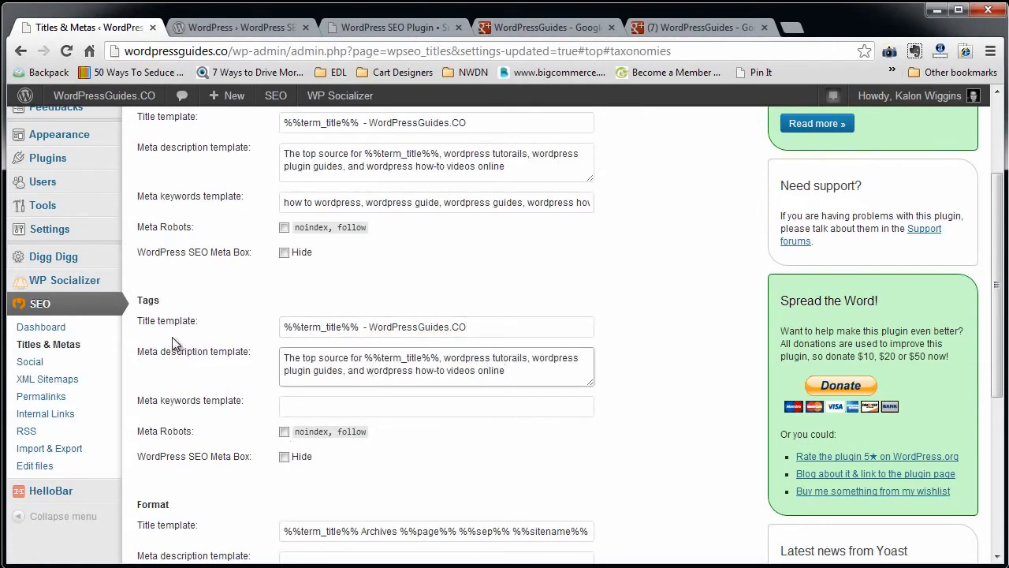
- Copy the Categories meta keywords list into the Tags meta keywords template
left_click(385, 202)
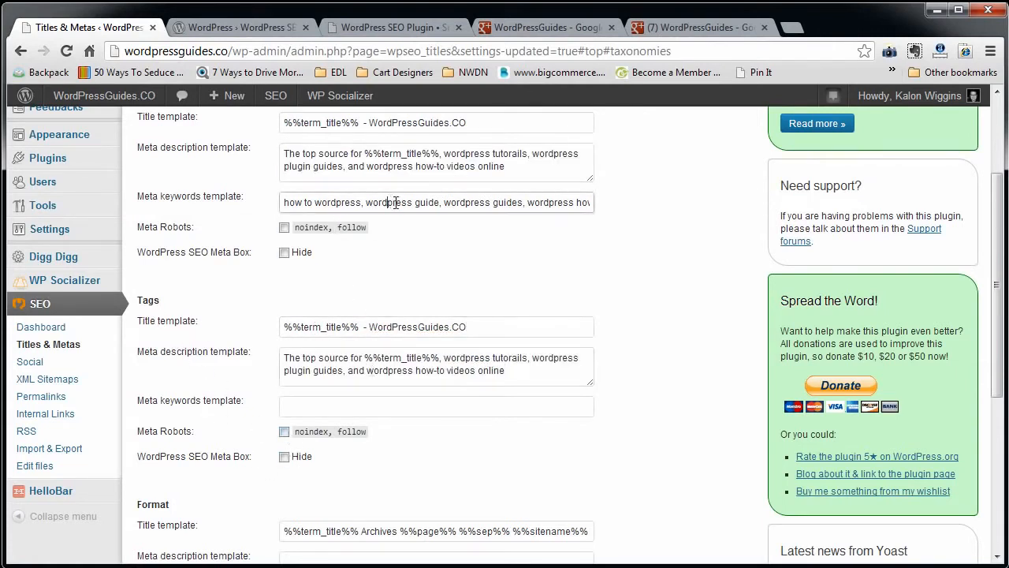
key("ctrl+a")
key("ctrl+c")
left_click(327, 406)
key("ctrl+v")
- Turn off the "noindex, follow" meta robots option for Format and save the taxonomy settings
scroll(327, 412, "down", 3)
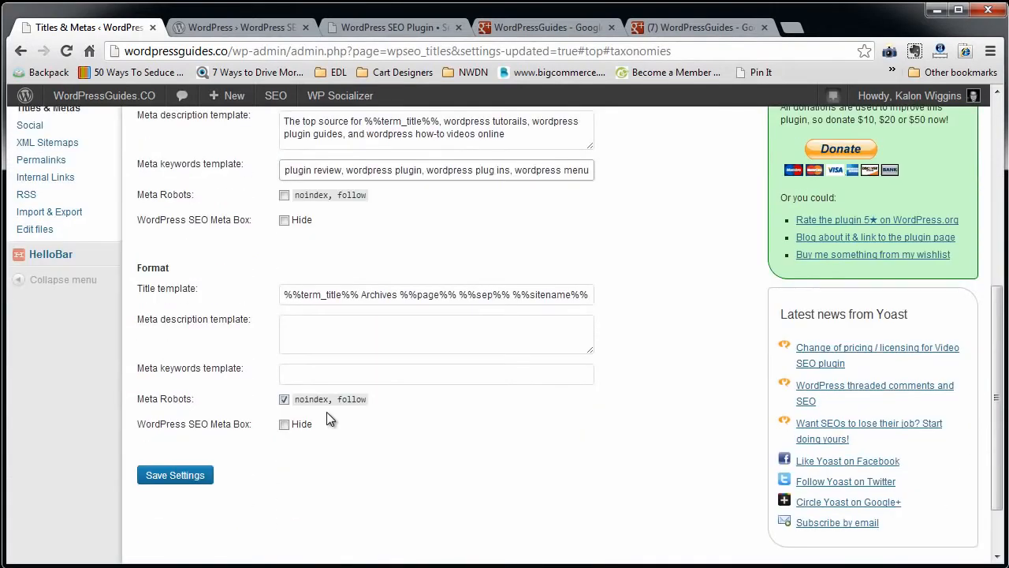
left_click(284, 399)
left_click(198, 475)
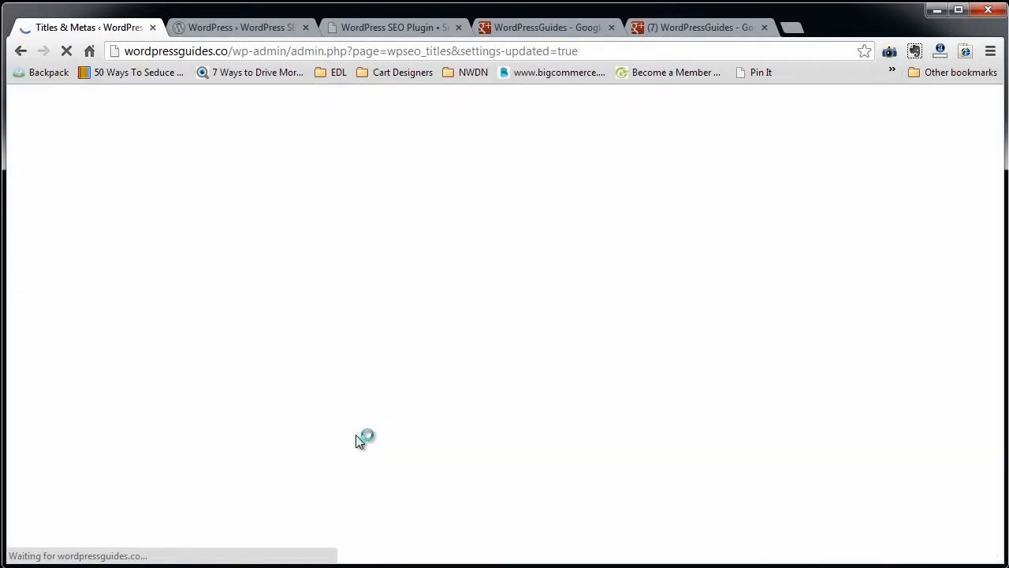
- Remove "%%page%%" from the Author Archives title template, leaving "%%name%%, Author at %%sitename%%"
left_click(528, 213)
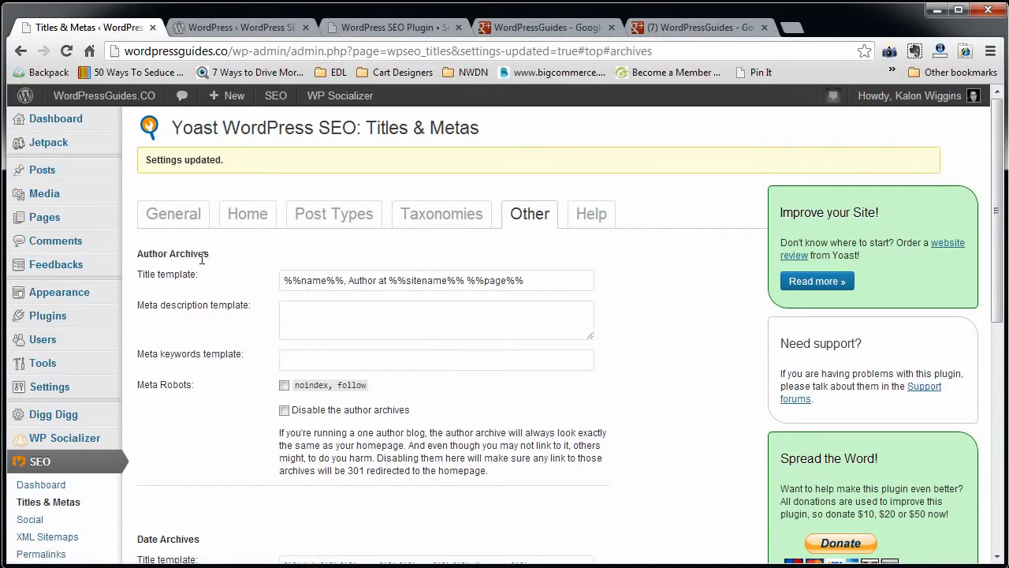
scroll(288, 286, "down", 1)
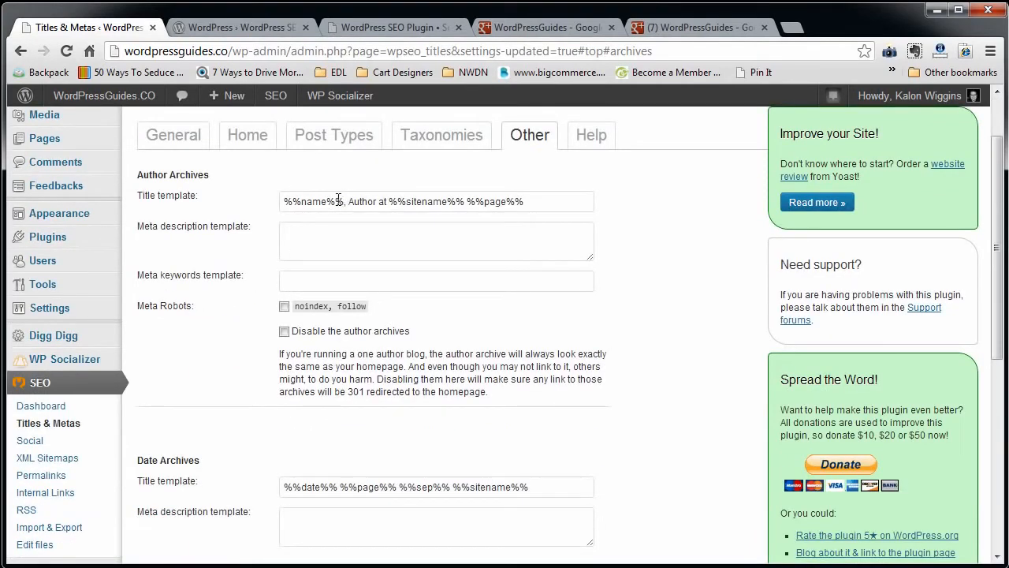
left_click_drag(344, 201, 254, 203)
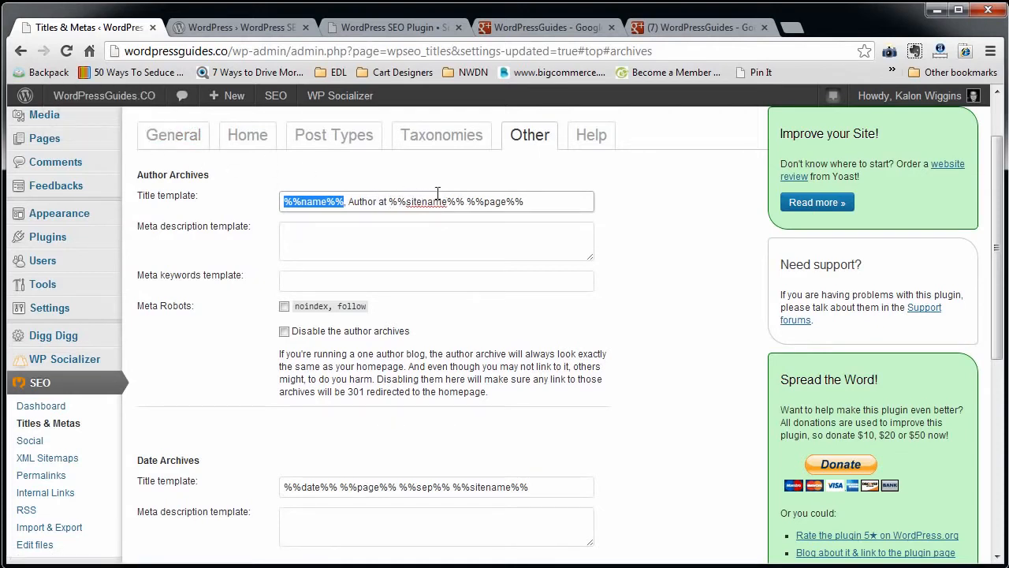
left_click_drag(465, 203, 526, 202)
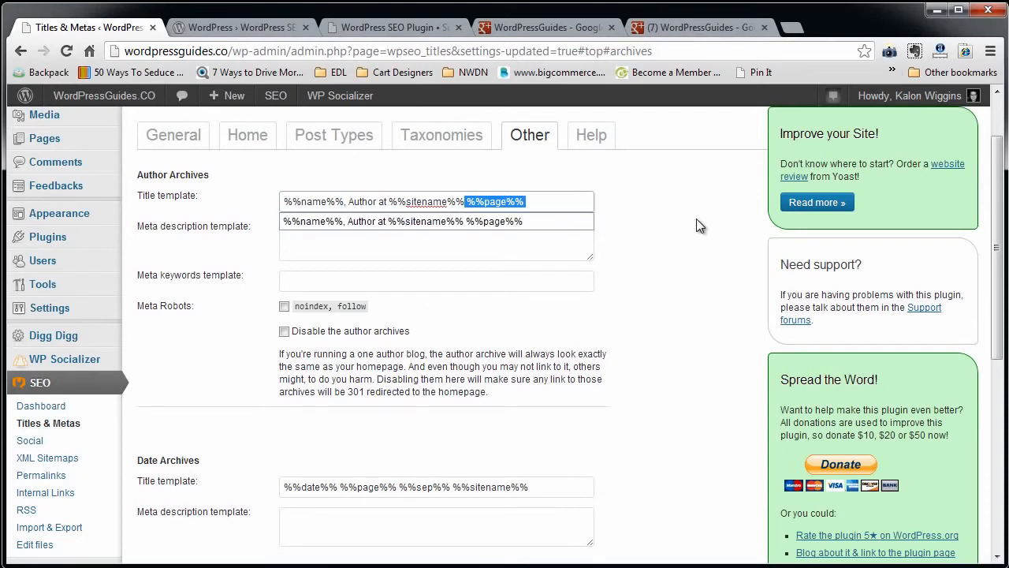
key("BackSpace")
- Copy the Posts meta description into the meta description template for Author Archives
left_click(484, 229)
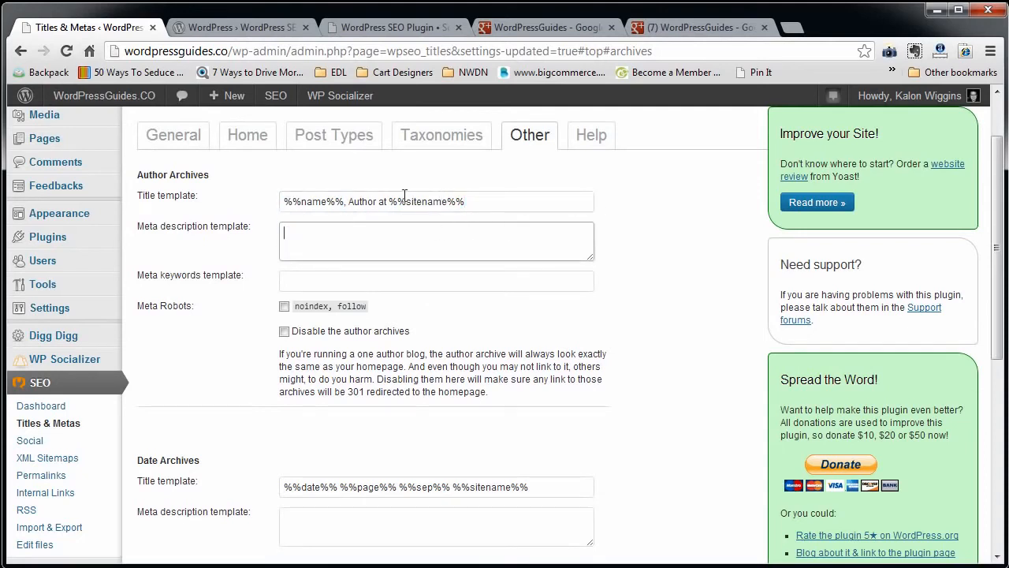
left_click(331, 135)
left_click_drag(478, 245, 242, 219)
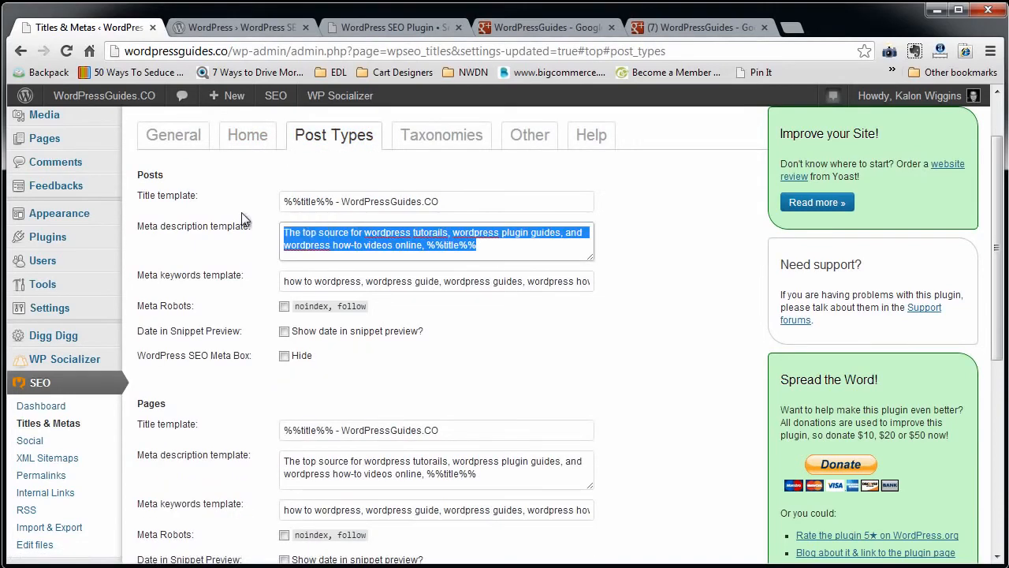
left_click(528, 135)
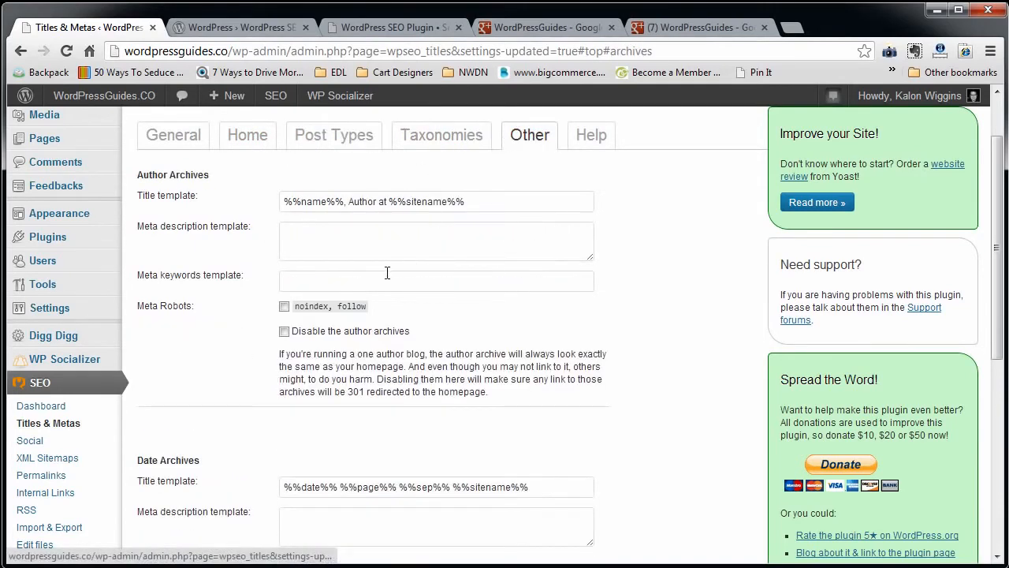
left_click(347, 245)
key("ctrl+v")
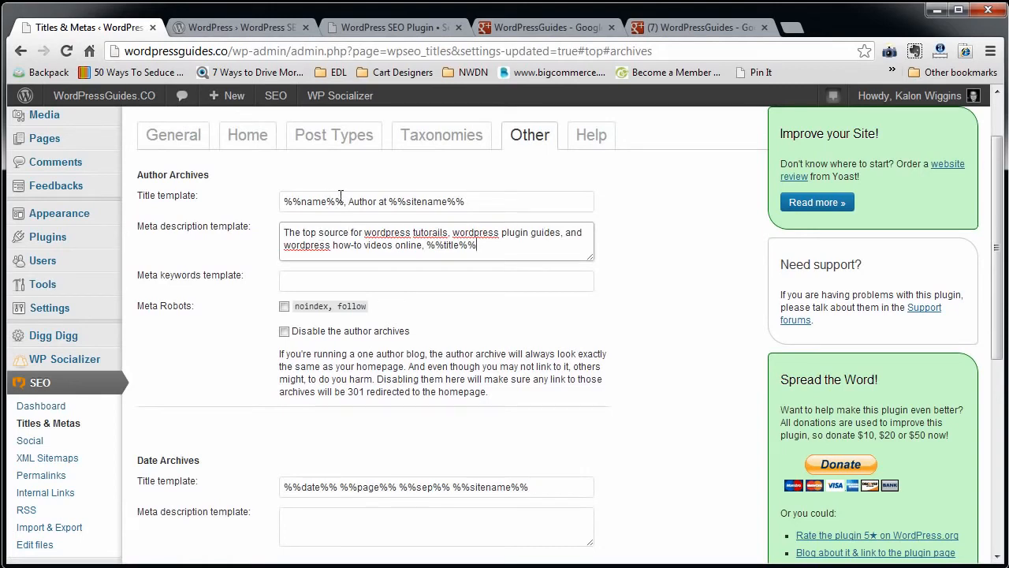
- Insert "Learn from %%name%% all about" at the start of the Author Archives meta description template
left_click_drag(341, 198, 251, 209)
left_click(319, 235)
type("Learn ")
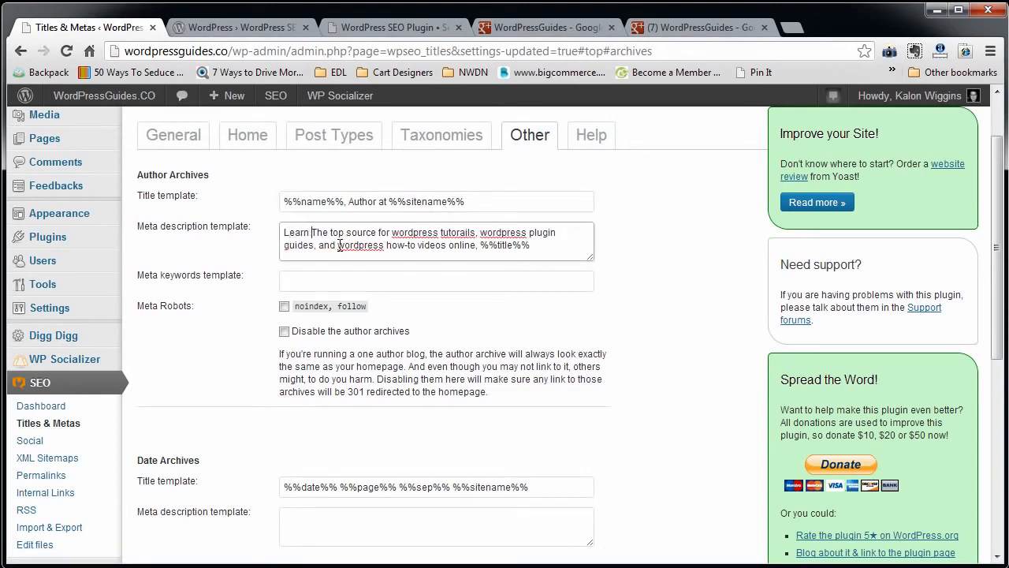
type("from %%name%%")
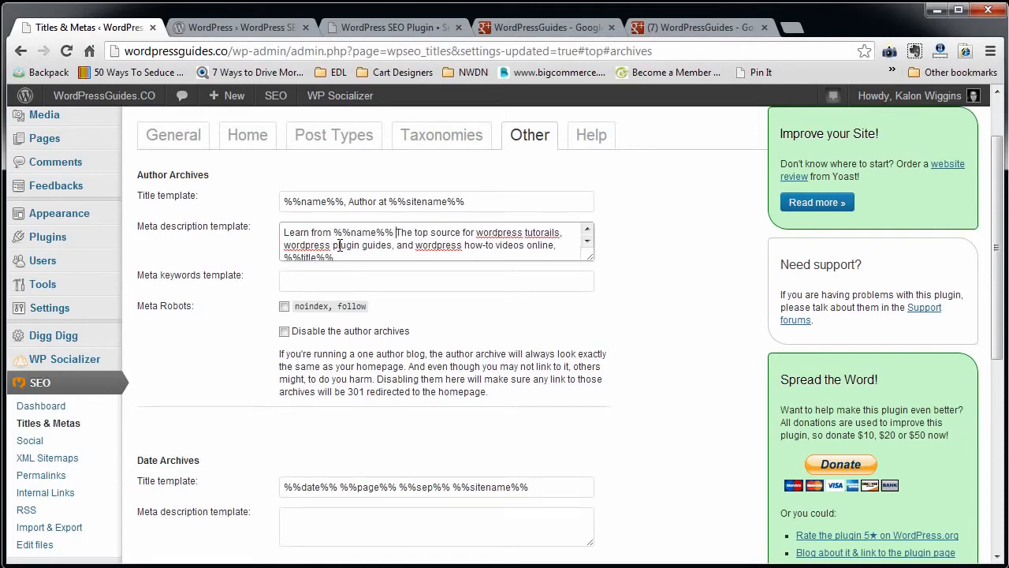
type(" all about")
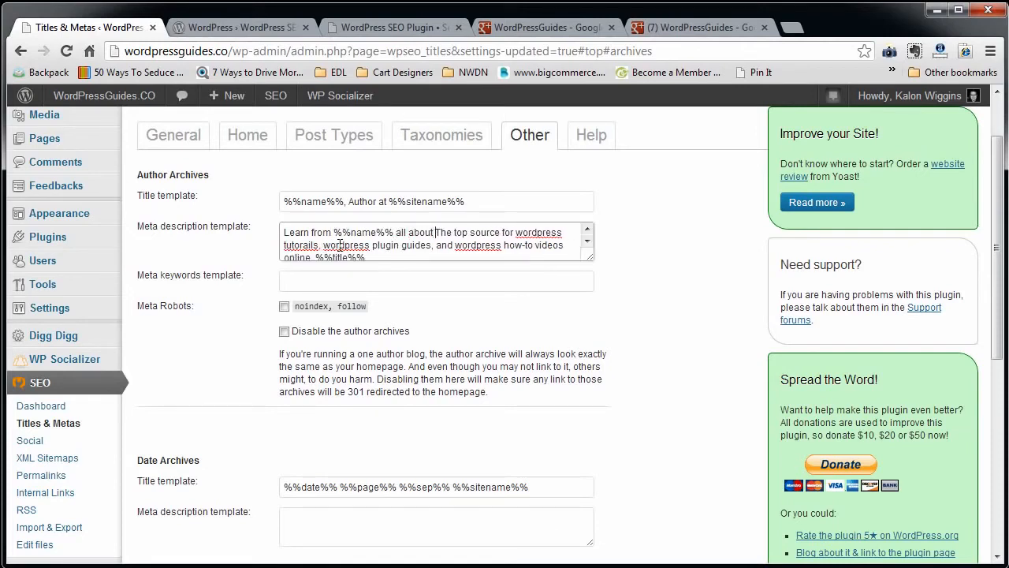
- Remove "The top source for" from the Author Archives meta description so "all about" leads straight into "wordpress tutorails"
key("Delete")
key("Delete")
key("Delete")
key("Delete")
key("Delete")
key("Delete")
key("Delete")
key("Delete")
key("Delete")
key("Delete")
key("Delete")
key("Delete")
key("Delete")
key("Delete")
key("Delete")
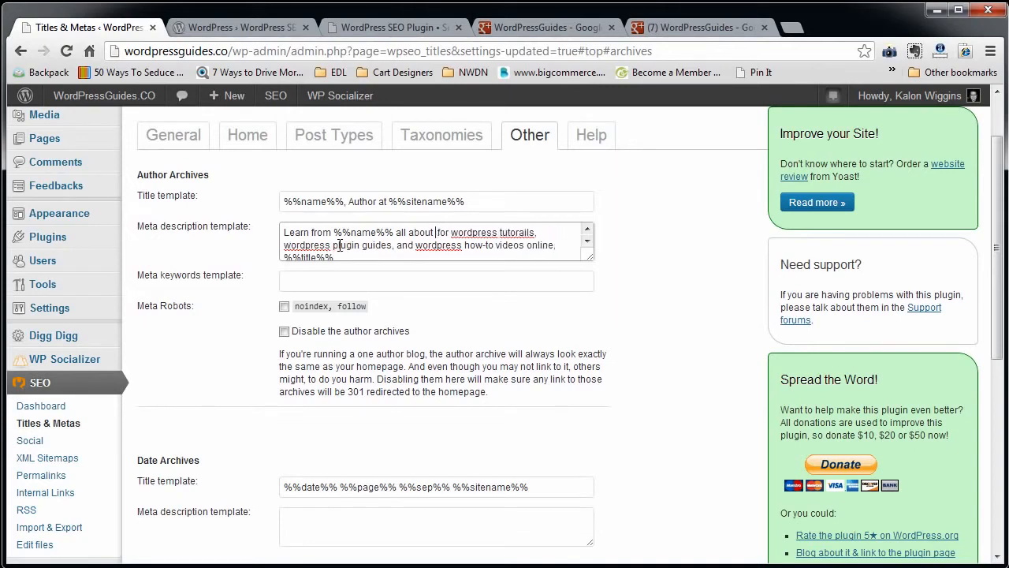
key("Delete")
key("Delete")
key("Delete")
key("Delete")
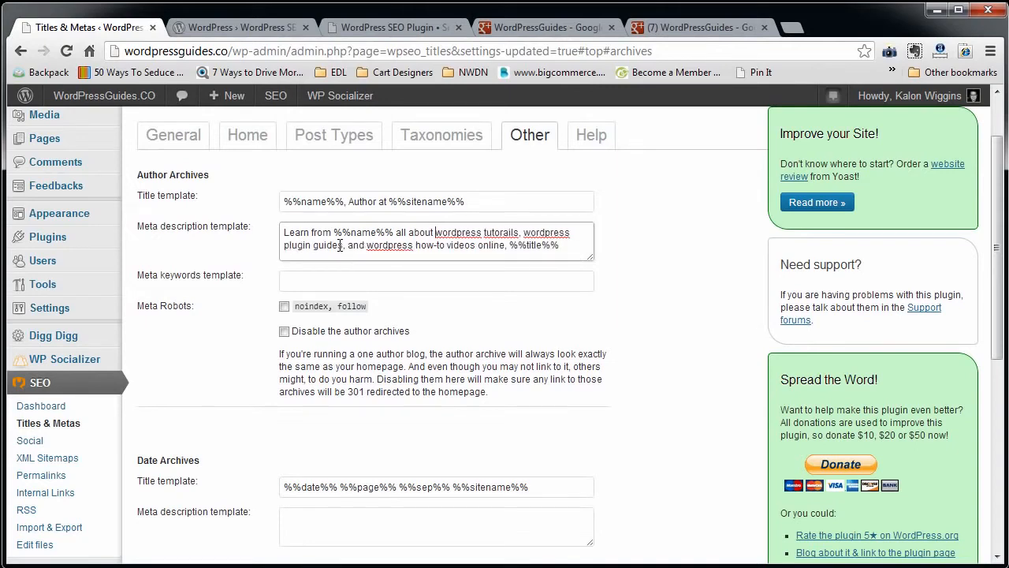
- Copy the Posts meta keywords list into the Author Archives meta keywords template
left_click(306, 281)
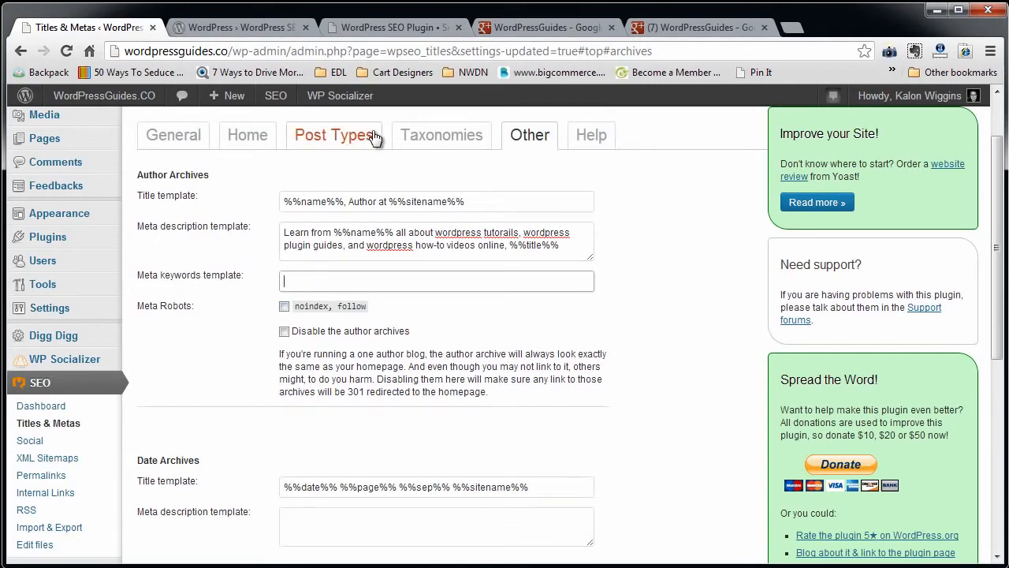
left_click(339, 134)
triple_click(371, 281)
left_click(432, 140)
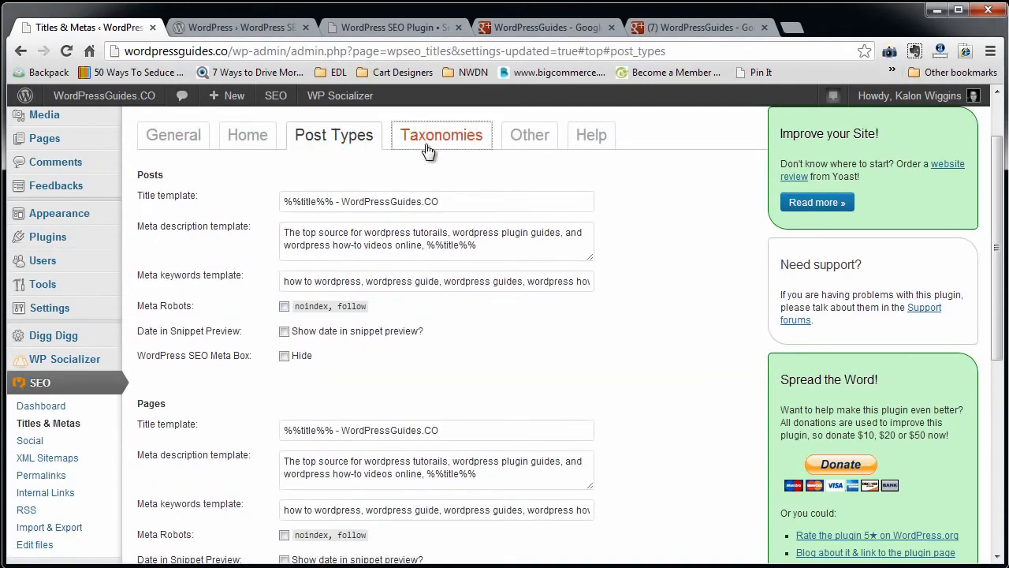
left_click(552, 138)
left_click(426, 279)
key("ctrl+v")
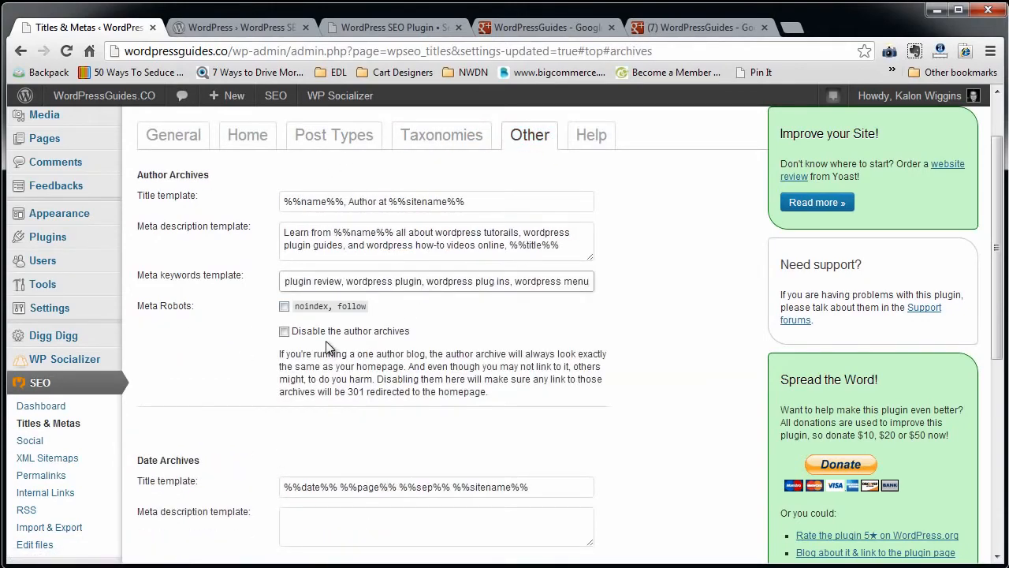
- Save the archive settings, leaving the Date Archives and Special Pages templates as they are
scroll(323, 347, "down", 3)
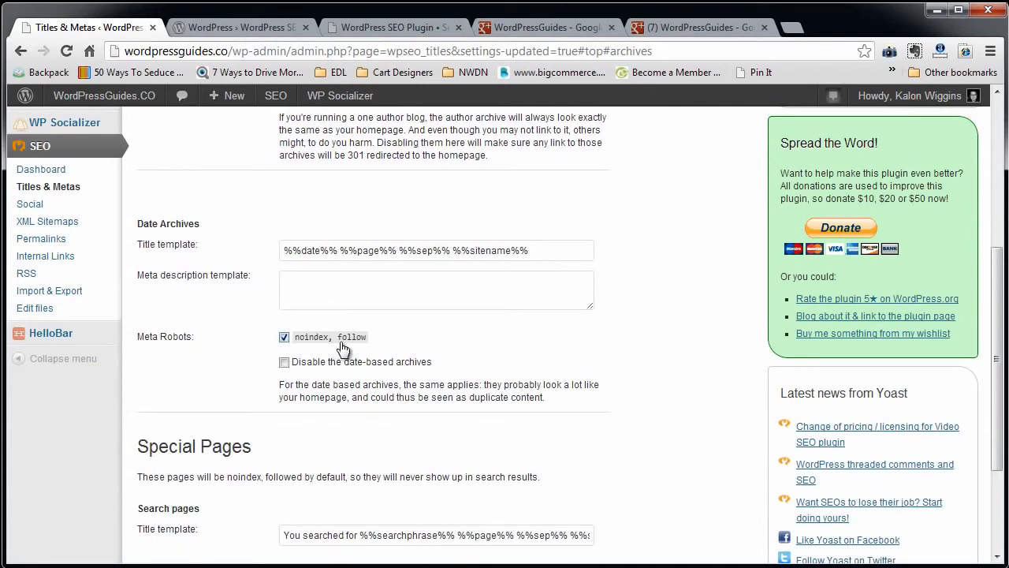
scroll(356, 343, "down", 3)
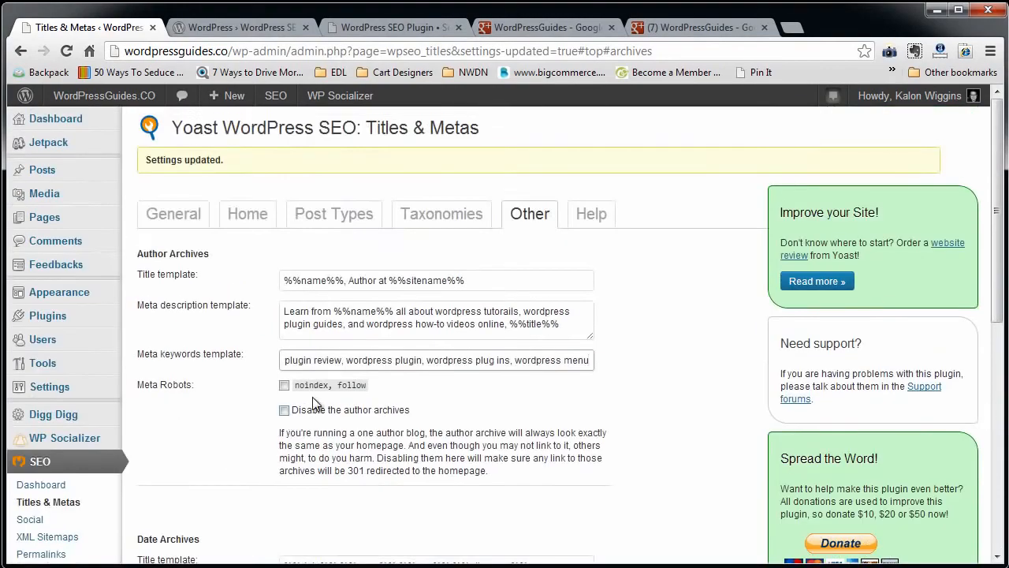
scroll(312, 397, "down", 5)
scroll(184, 501, "down", 1)
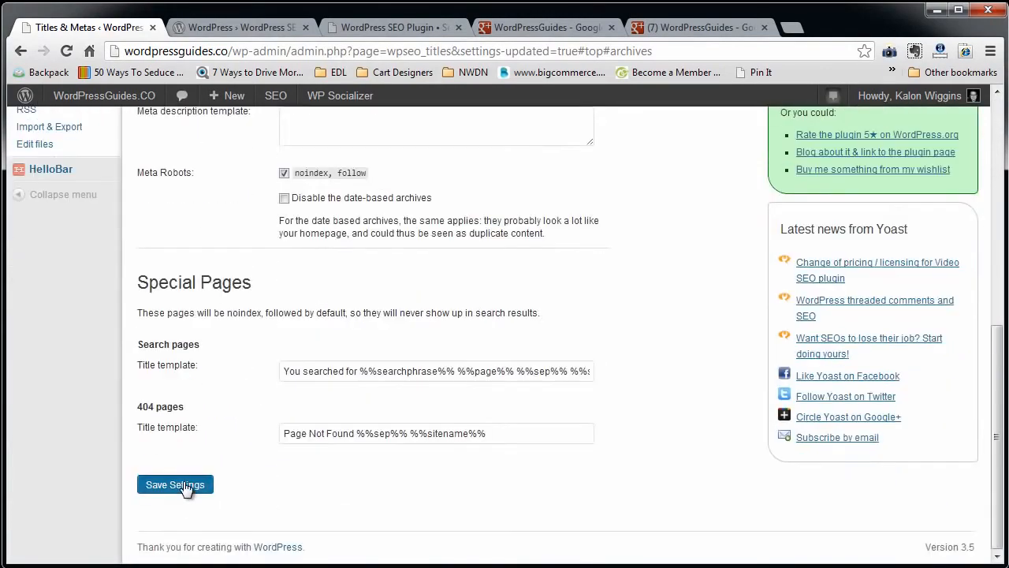
left_click(185, 484)
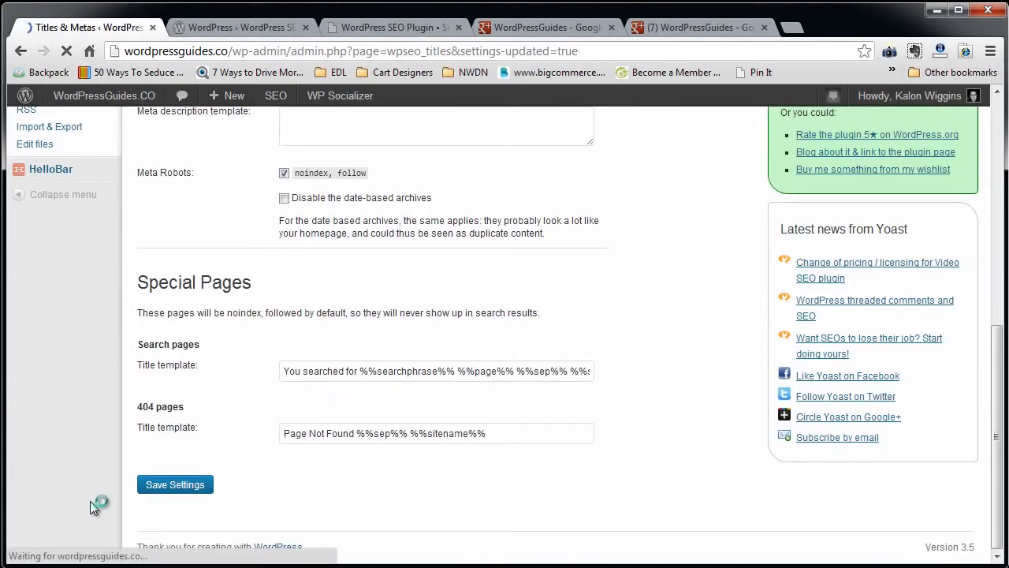
- Look over the plugin's Social settings for Facebook OpenGraph and Twitter card meta data
scroll(87, 370, "down", 2)
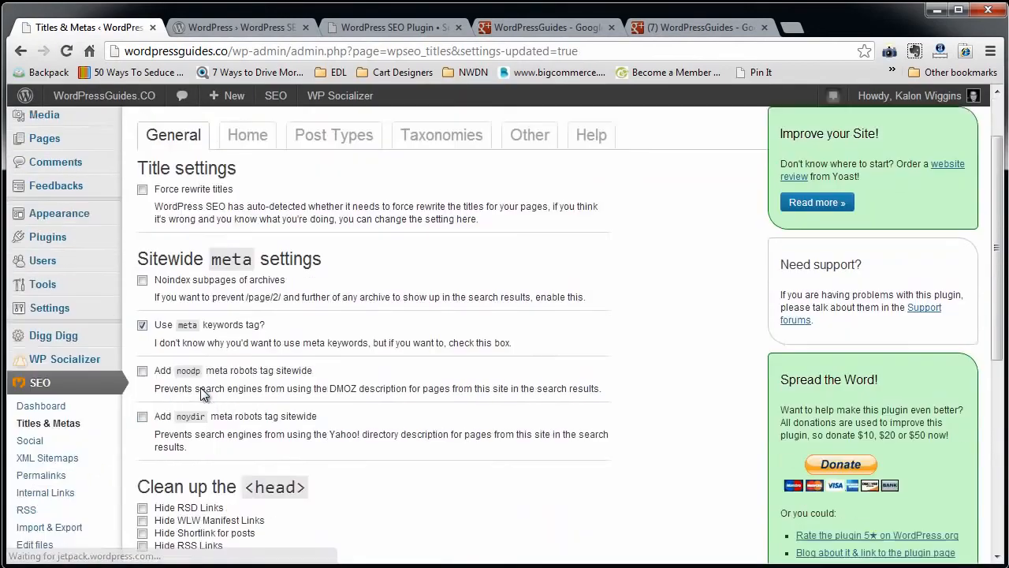
left_click(86, 370)
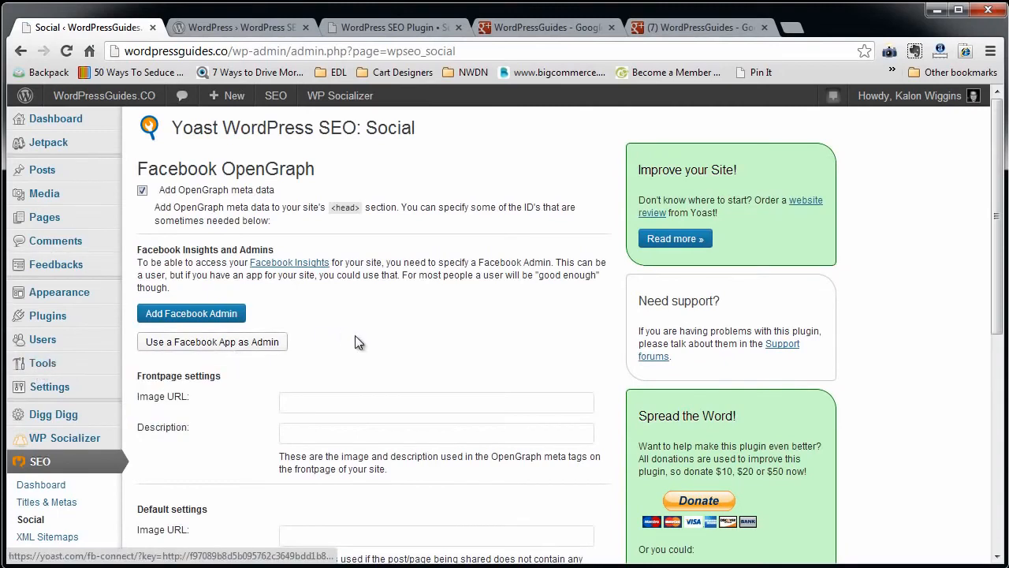
scroll(327, 380, "down", 2)
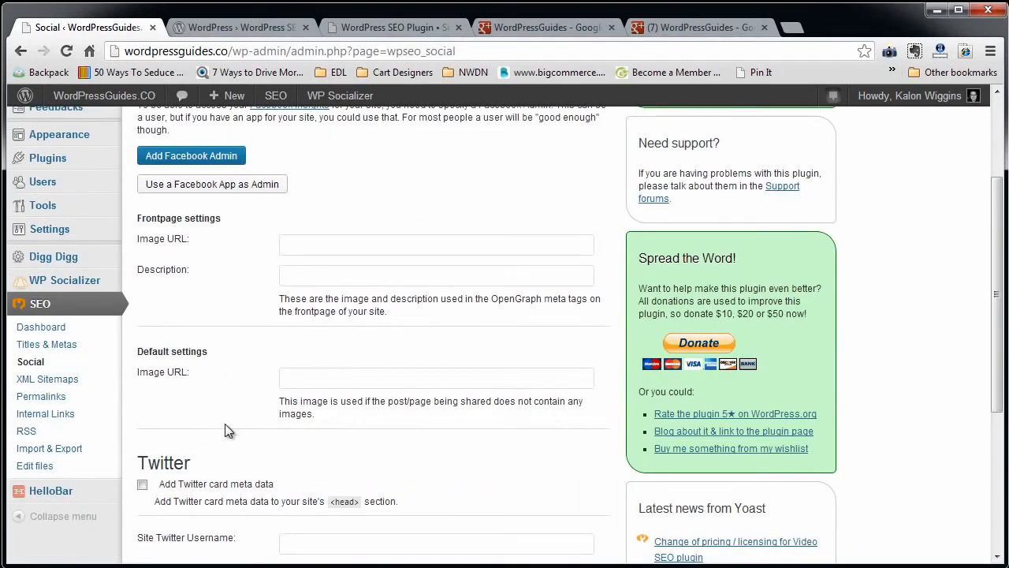
scroll(225, 430, "down", 2)
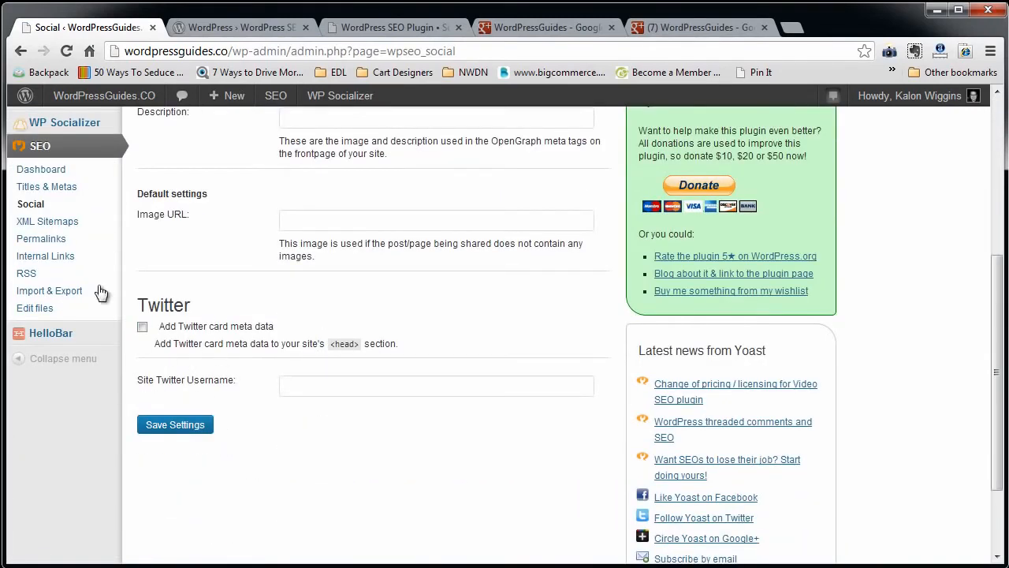
- In the XML Sitemaps settings, enable pinging Yahoo! and Ask.com after content publication
left_click(50, 221)
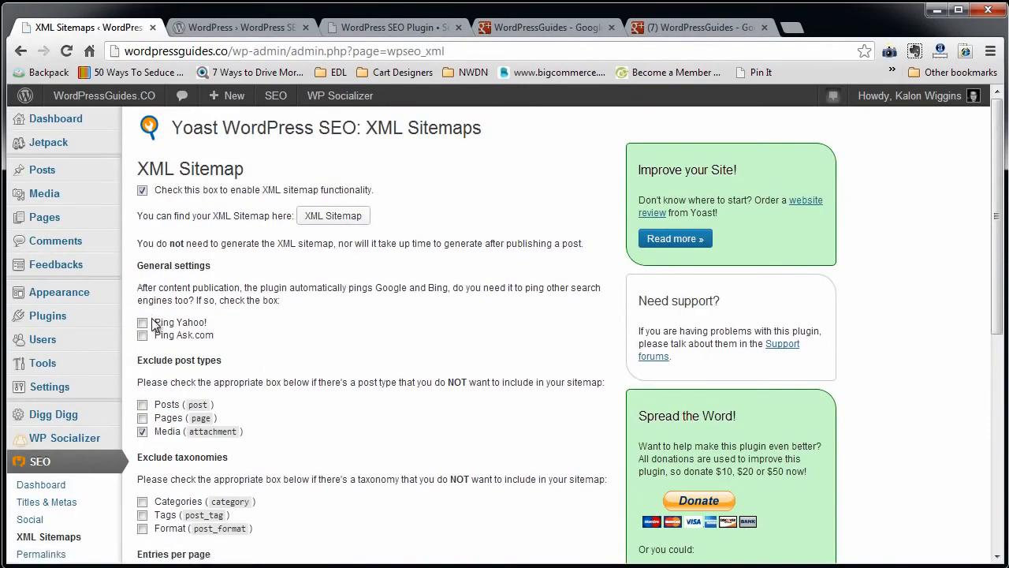
scroll(217, 300, "down", 1)
scroll(218, 299, "up", 1)
scroll(209, 265, "down", 1)
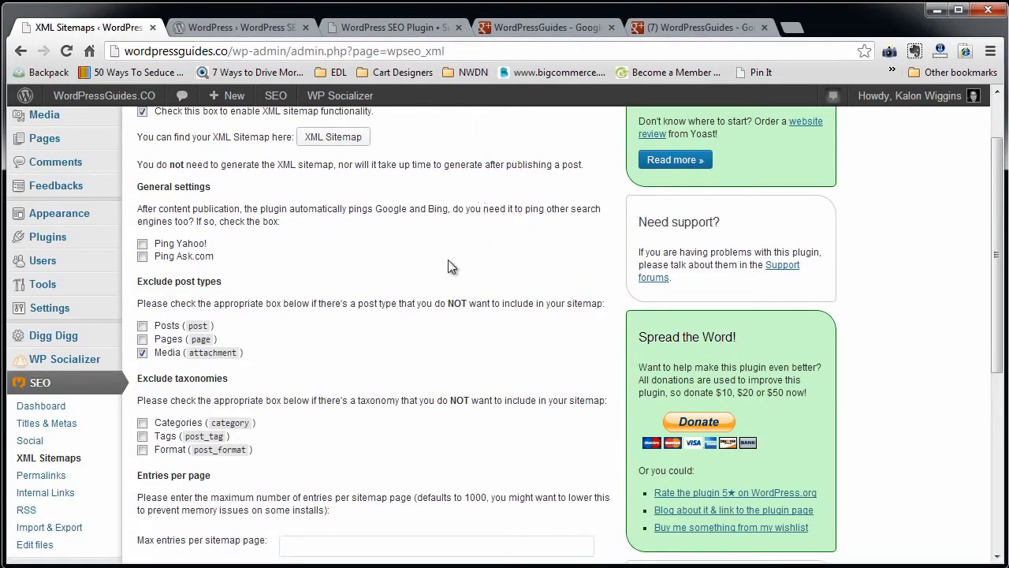
left_click(142, 243)
left_click(142, 256)
- Exclude the Format taxonomy from the XML sitemap, keep Media excluded, and save the sitemap settings
left_click_drag(223, 281, 138, 283)
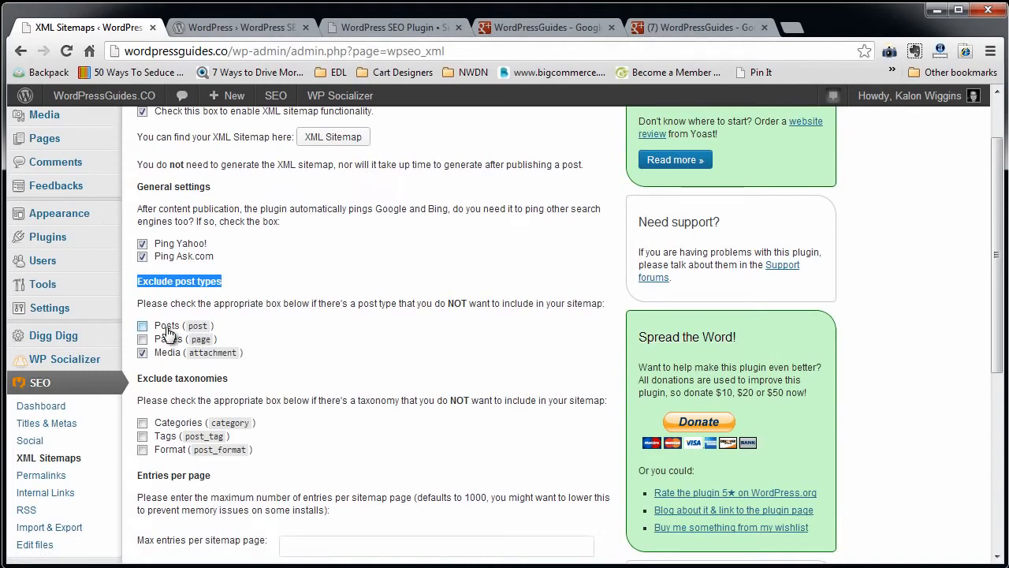
left_click(146, 354)
scroll(274, 362, "down", 2)
left_click(142, 195)
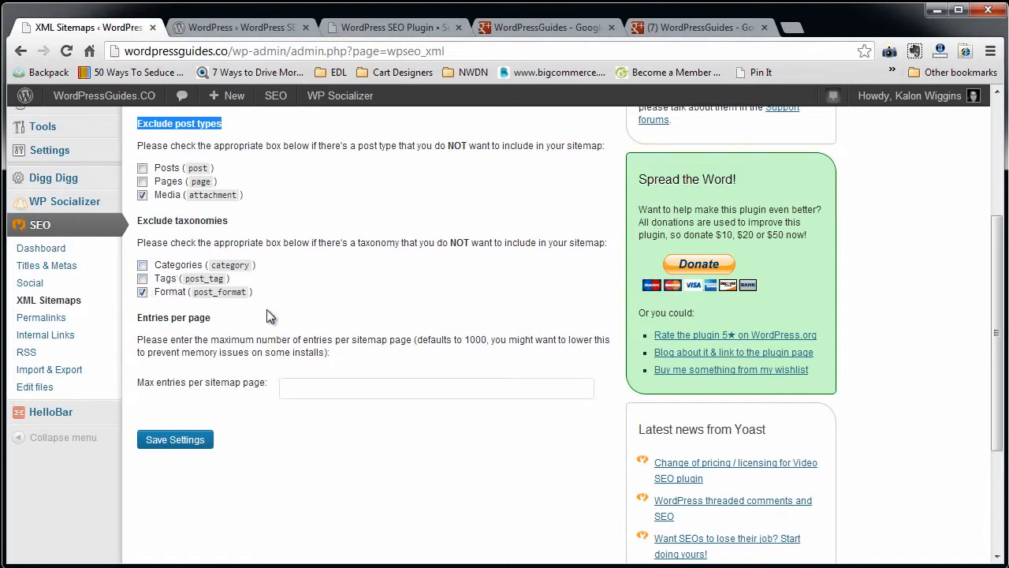
left_click(319, 387)
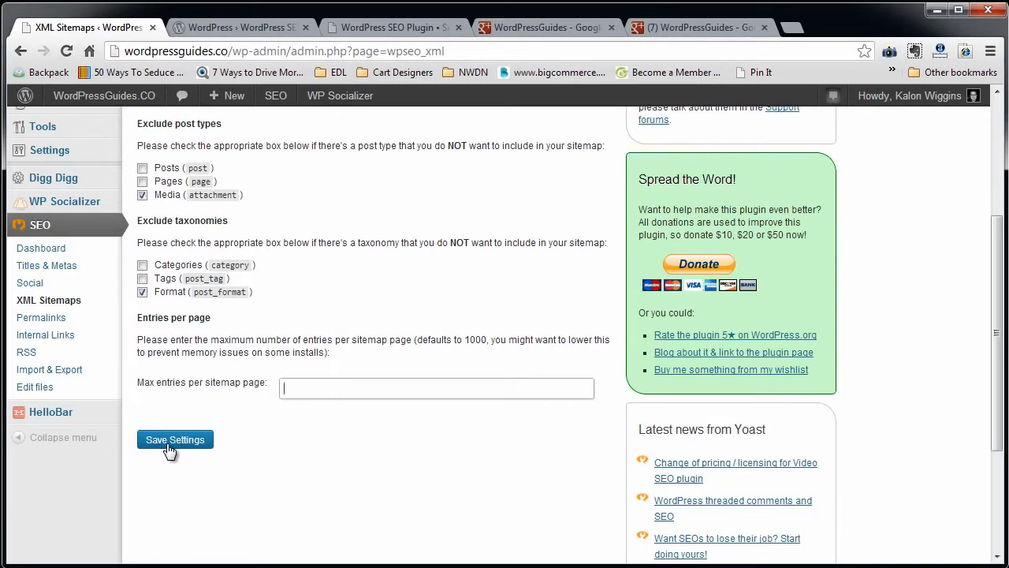
left_click(169, 447)
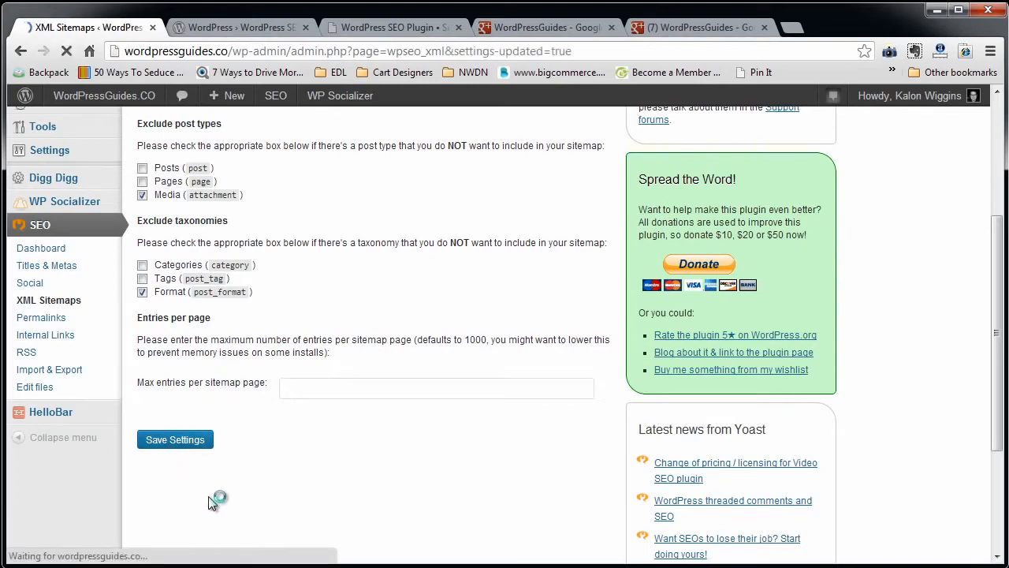
- In the Permalinks settings, enable stripping the category base and redirecting attachment URLs to the parent post, and save
left_click(41, 317)
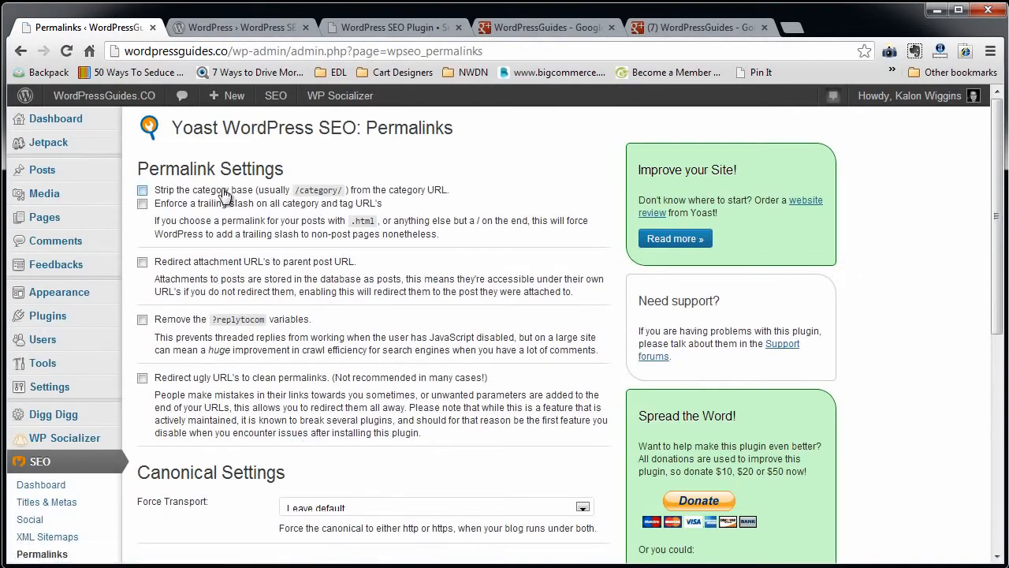
left_click(183, 191)
left_click(143, 263)
scroll(206, 416, "down", 3)
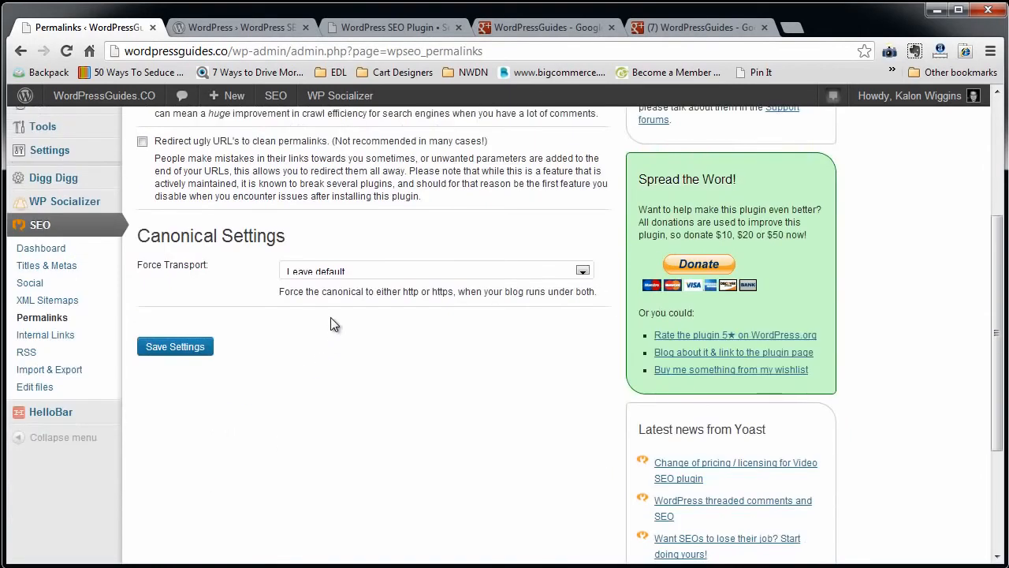
left_click(197, 346)
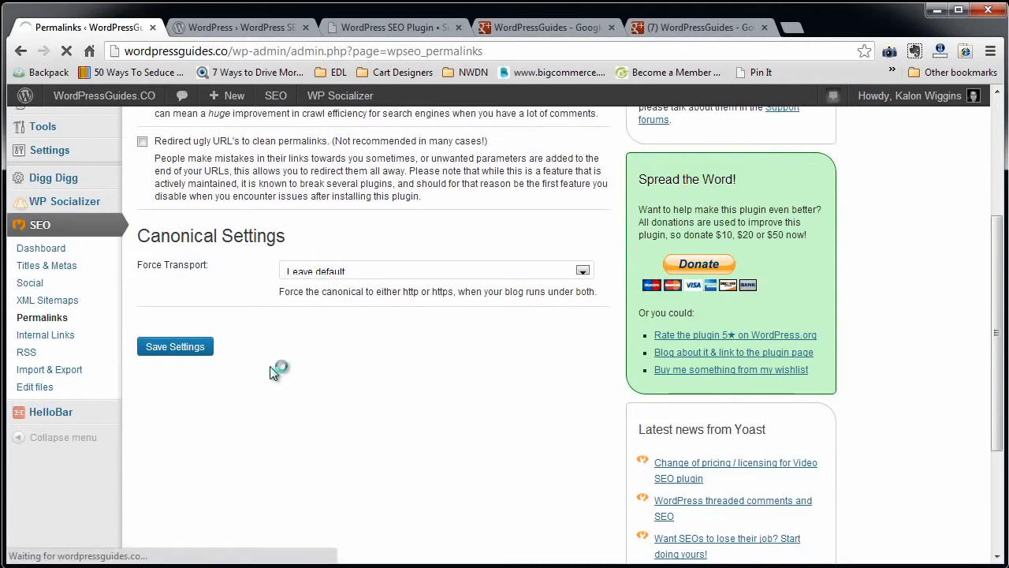
- Look over the Internal Links breadcrumb settings and open the RSS settings
left_click(46, 256)
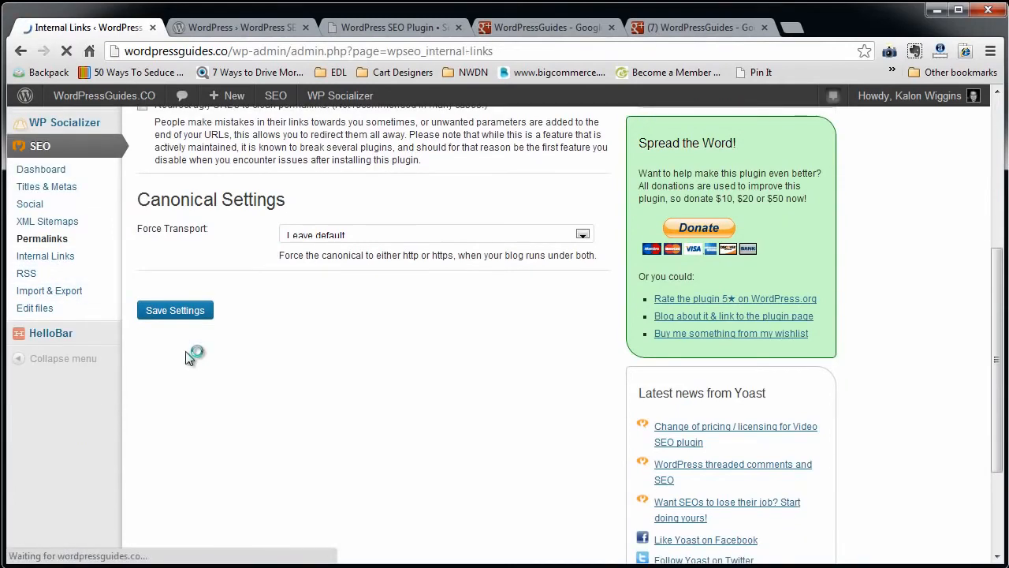
scroll(217, 399, "down", 1)
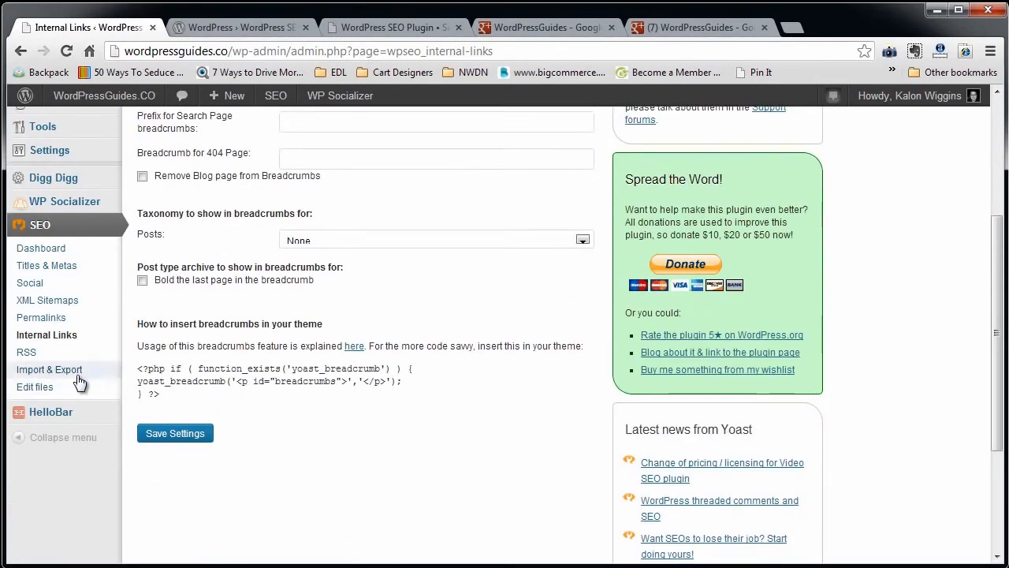
left_click(28, 352)
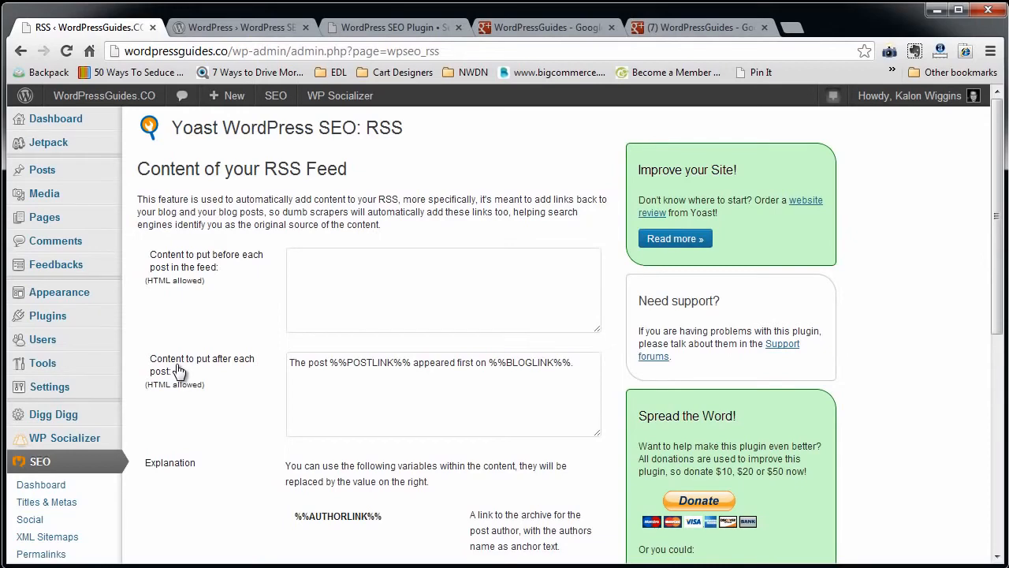
- Examine the RSS feed content fields before and after each post, including the %%POSTLINK%% and %%BLOGLINK%% text and the variable explanations
scroll(179, 370, "down", 1)
scroll(176, 371, "up", 1)
left_click(373, 314)
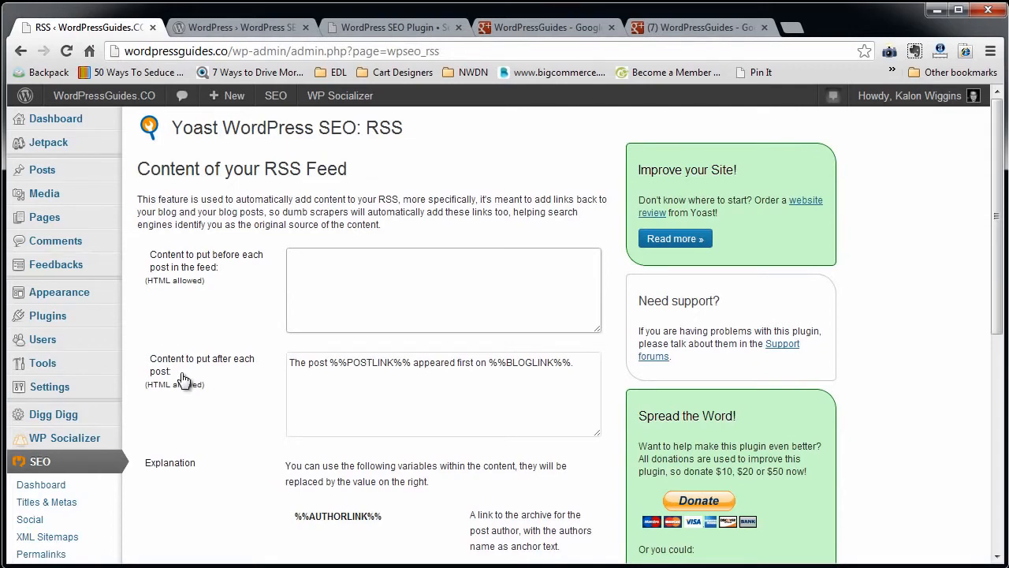
left_click_drag(412, 362, 268, 365)
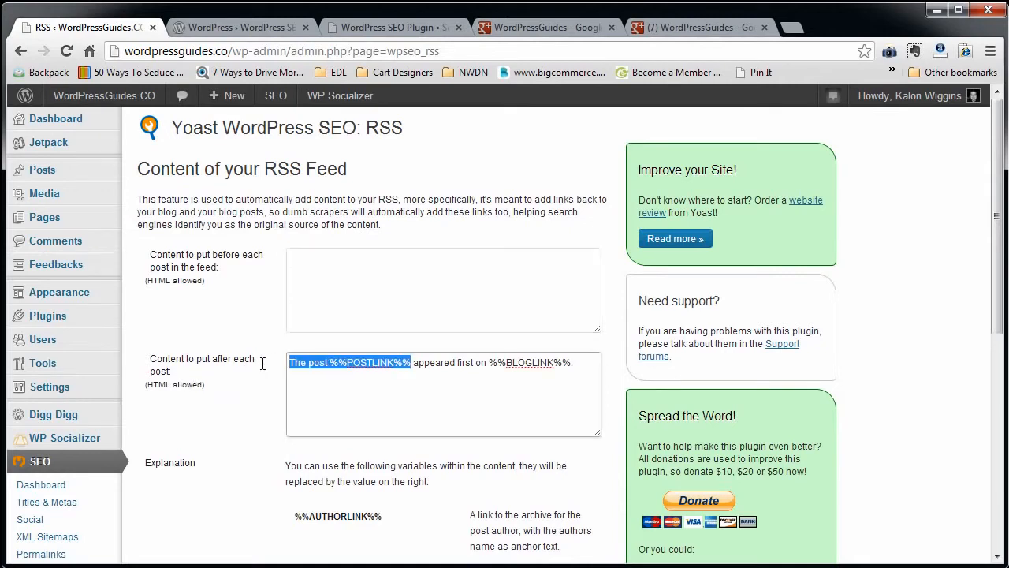
left_click_drag(583, 362, 270, 365)
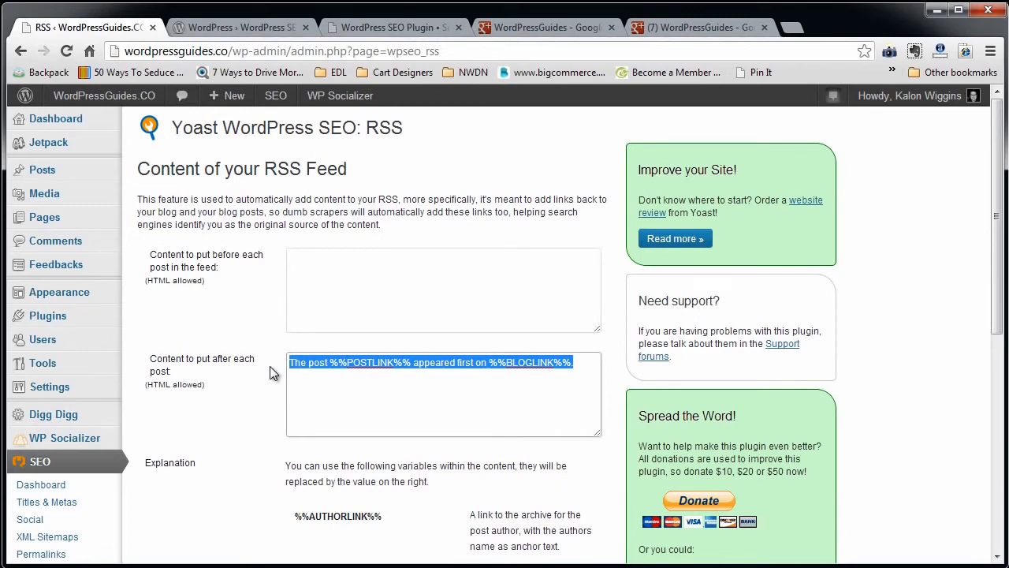
left_click(325, 376)
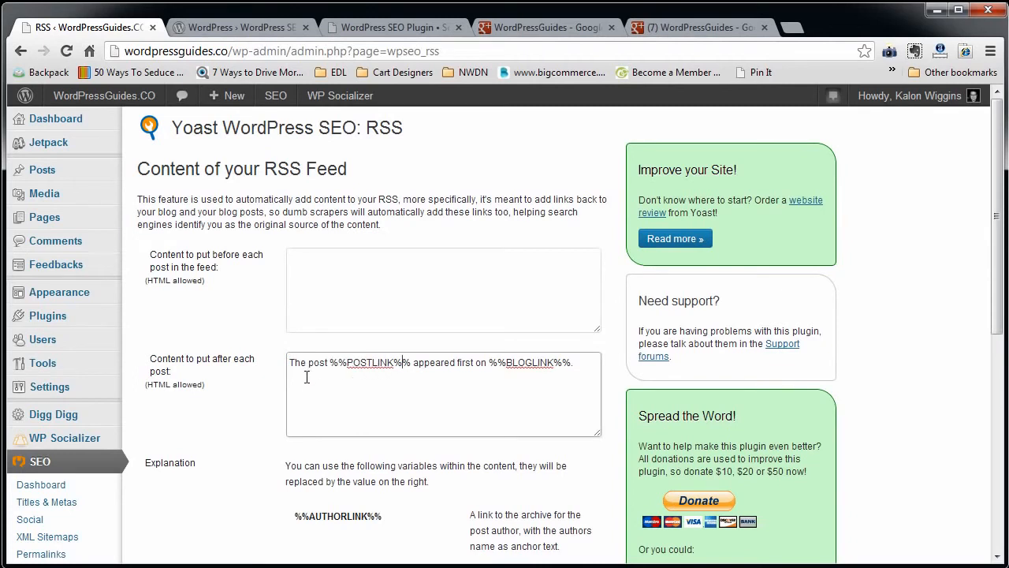
left_click(405, 364)
left_click_drag(330, 362, 412, 363)
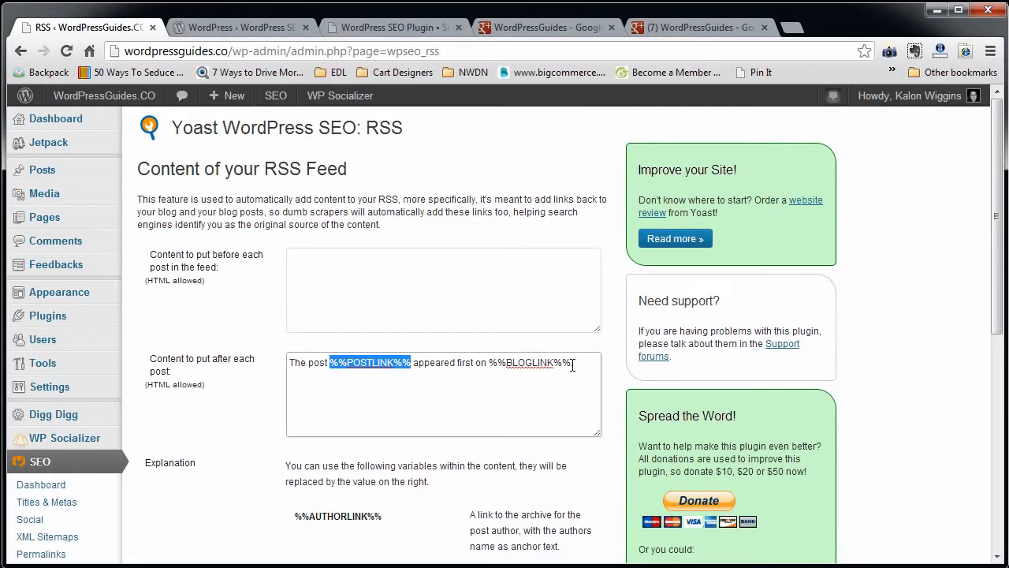
left_click_drag(584, 362, 277, 376)
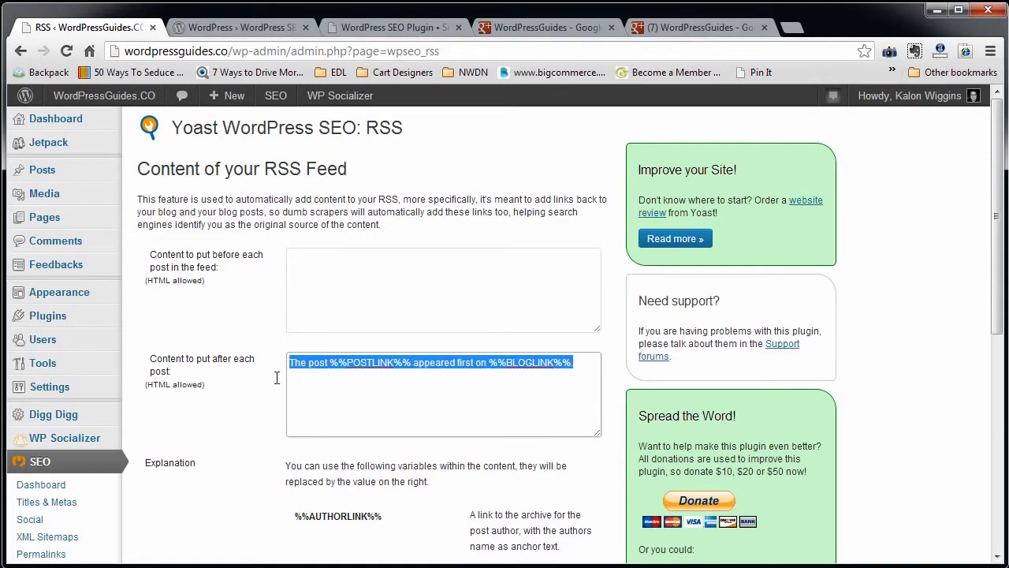
scroll(389, 398, "down", 2)
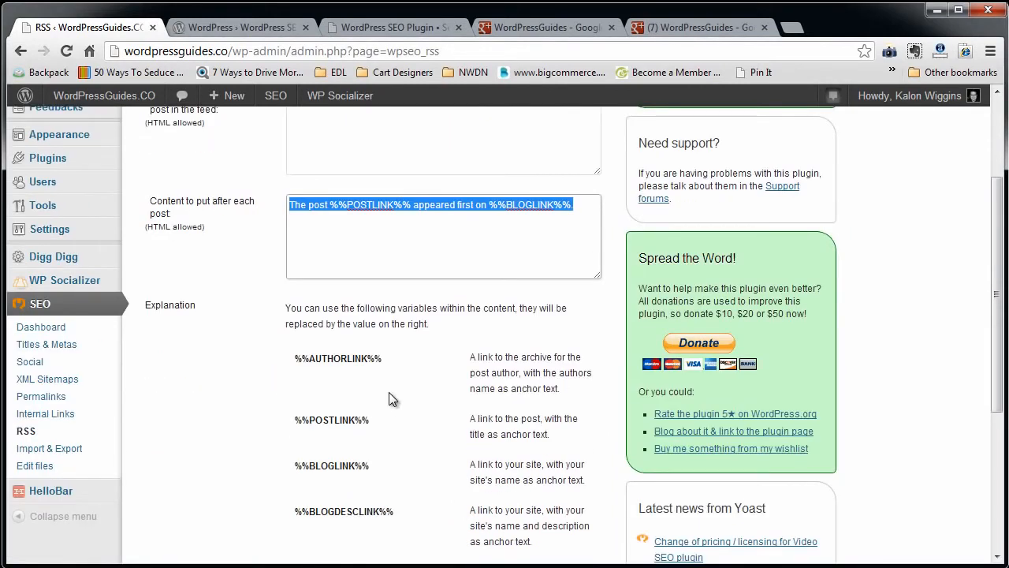
- Look over the RSS content after each post and the %%AUTHORLINK%% variable, and open the Import & Export settings
left_click_drag(571, 204, 123, 205)
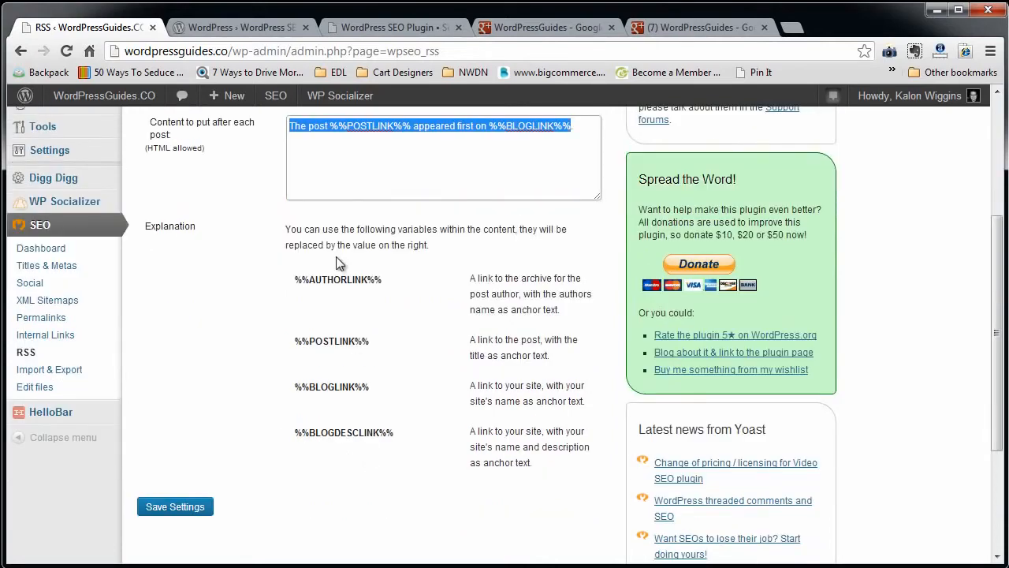
left_click_drag(382, 280, 294, 280)
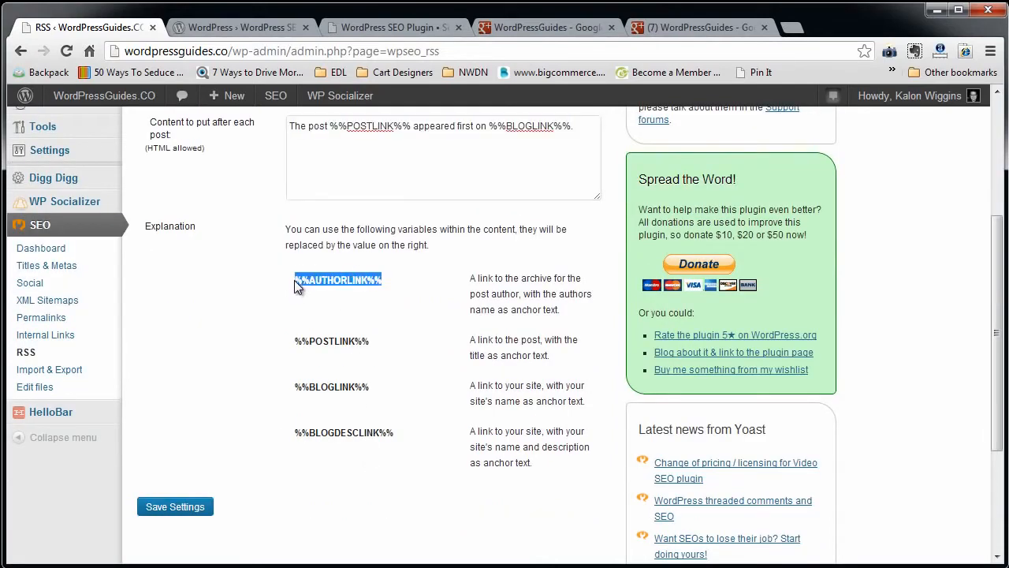
left_click(41, 374)
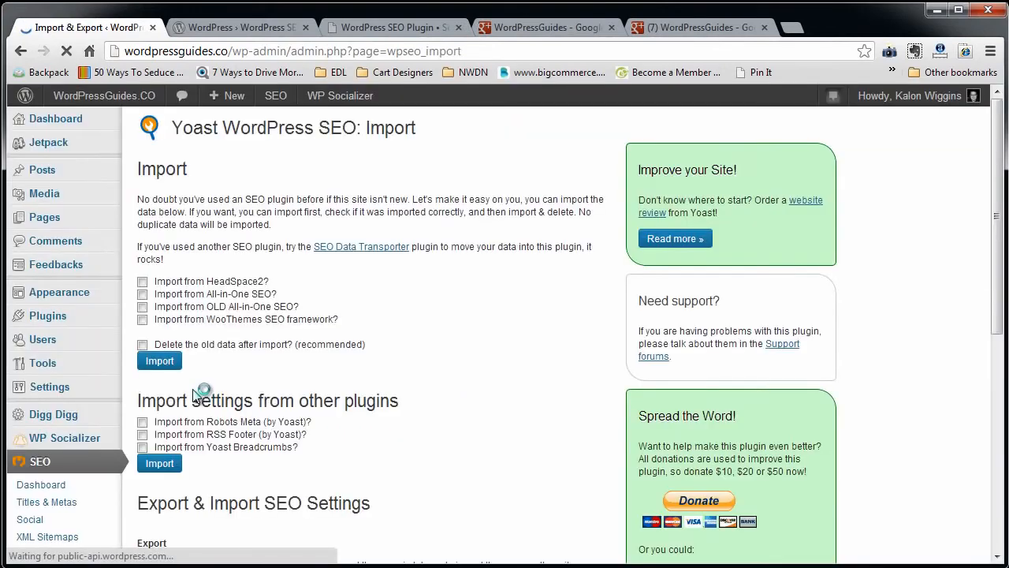
- Examine the options for importing data from other SEO plugins and for exporting and importing the SEO settings
scroll(254, 401, "down", 2)
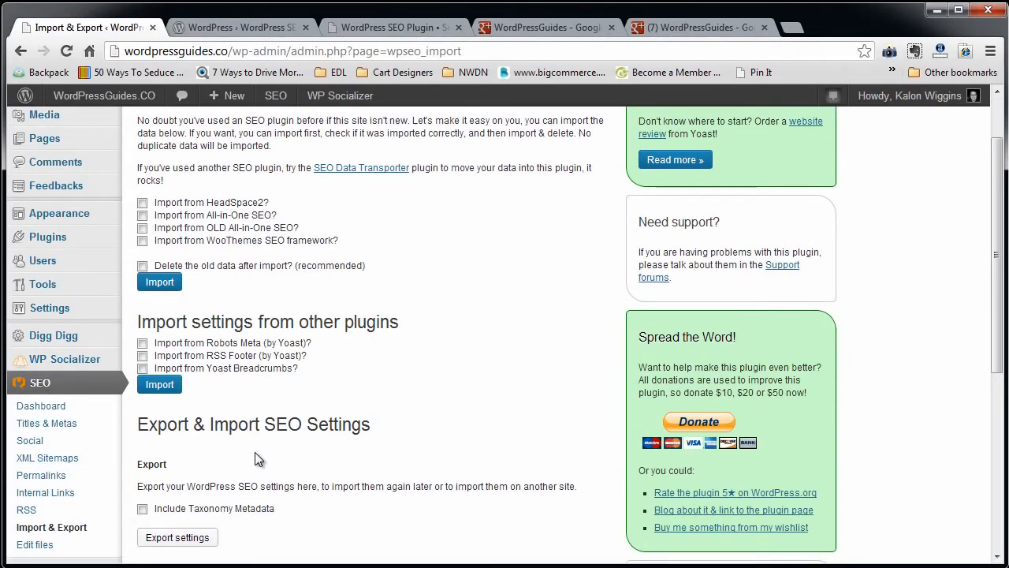
scroll(254, 451, "up", 2)
scroll(255, 452, "down", 4)
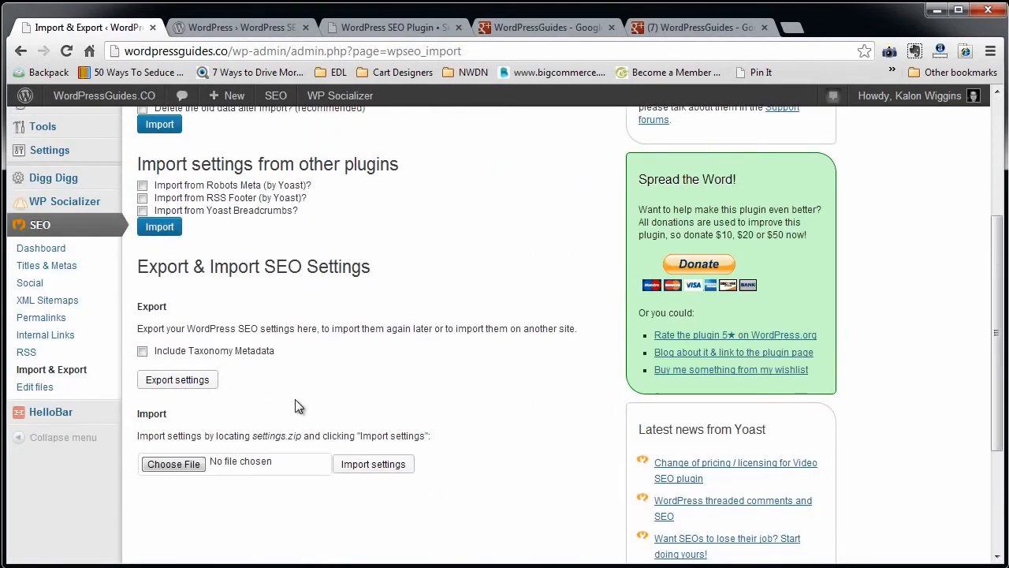
scroll(295, 401, "up", 2)
scroll(295, 407, "up", 1)
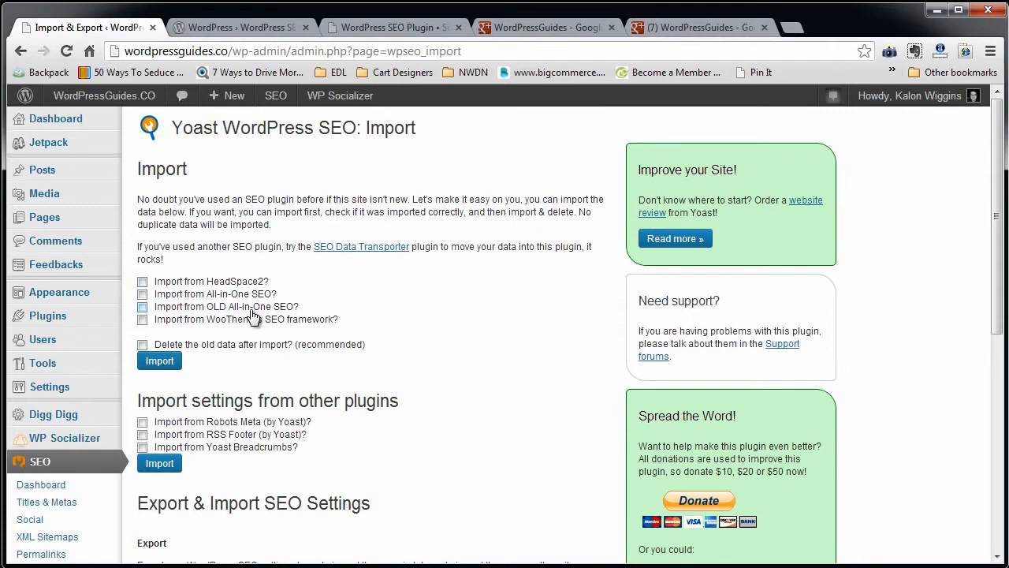
scroll(252, 315, "down", 4)
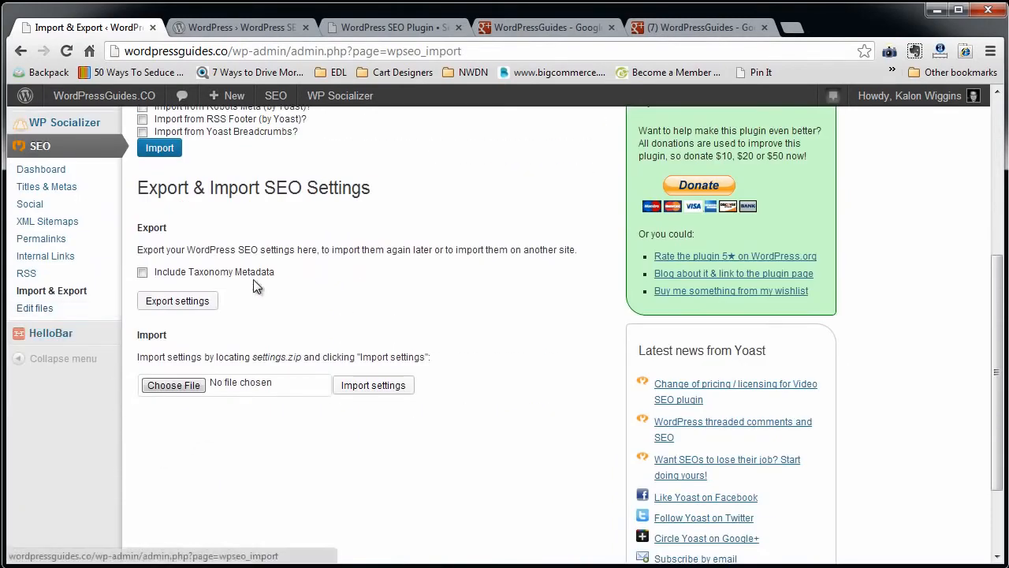
scroll(311, 300, "up", 3)
scroll(310, 323, "down", 1)
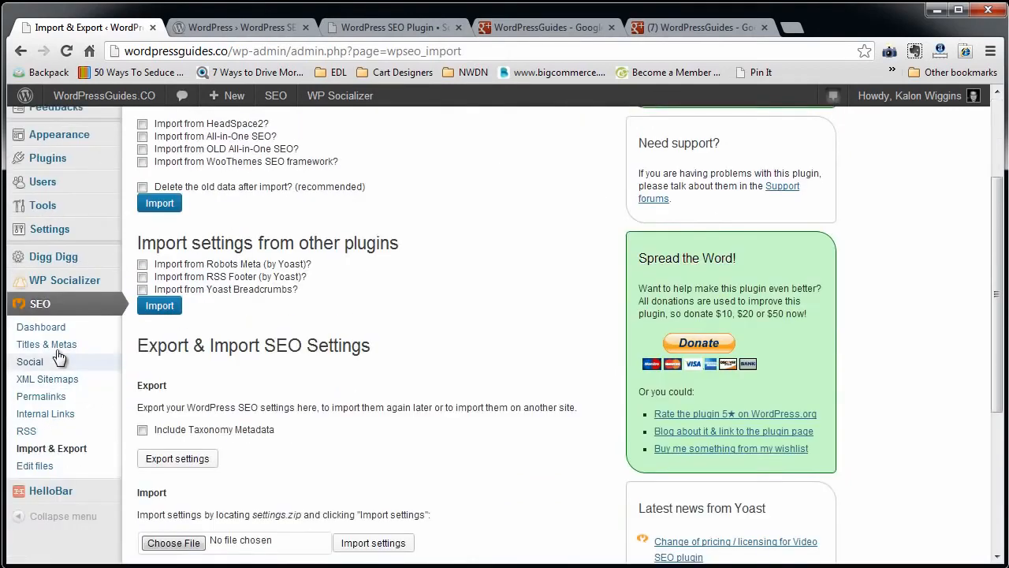
- Open the post "How to Disable Comments" from the posts list and switch its editor to Visual mode
left_click(38, 384)
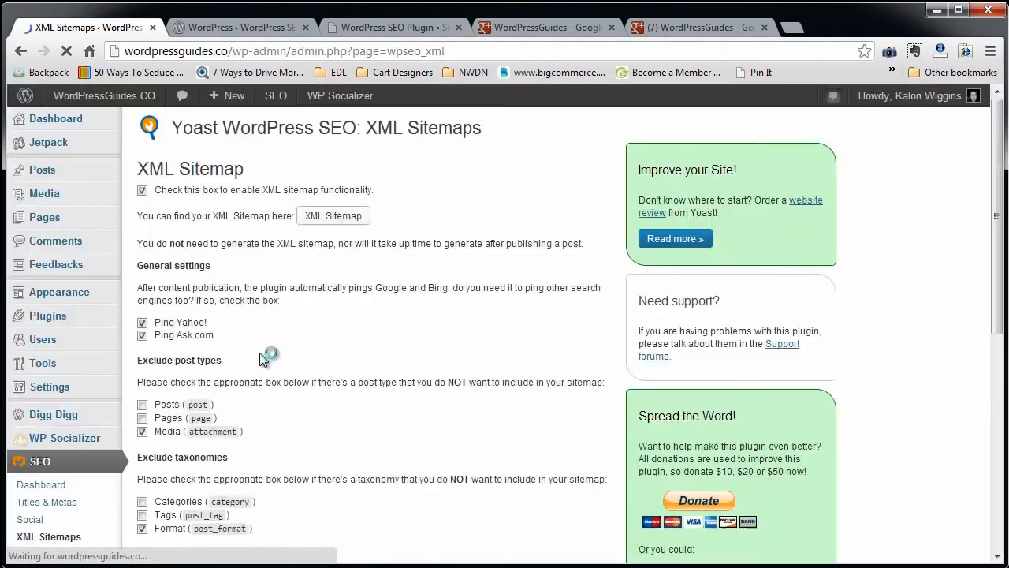
left_click(47, 177)
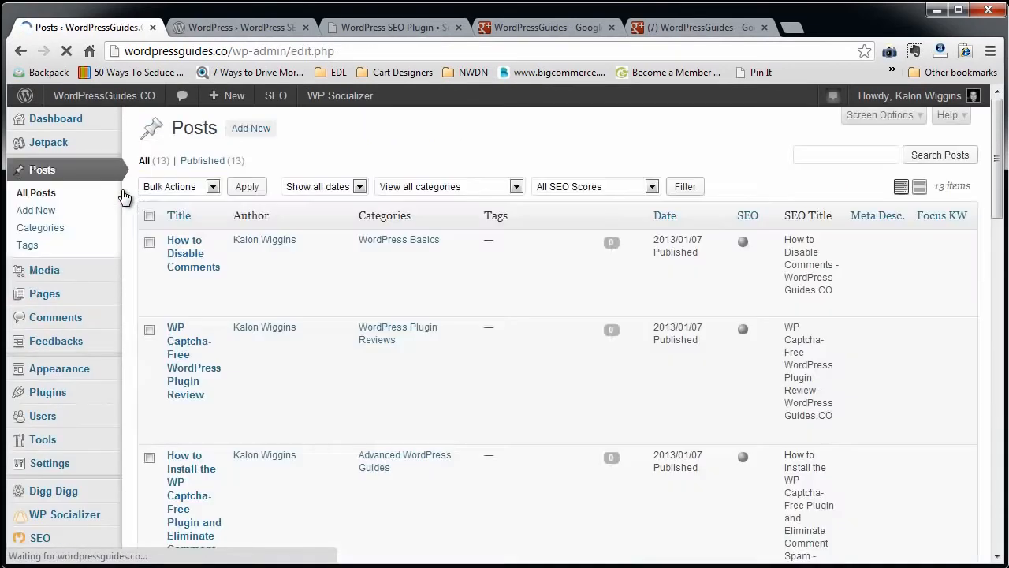
left_click(185, 260)
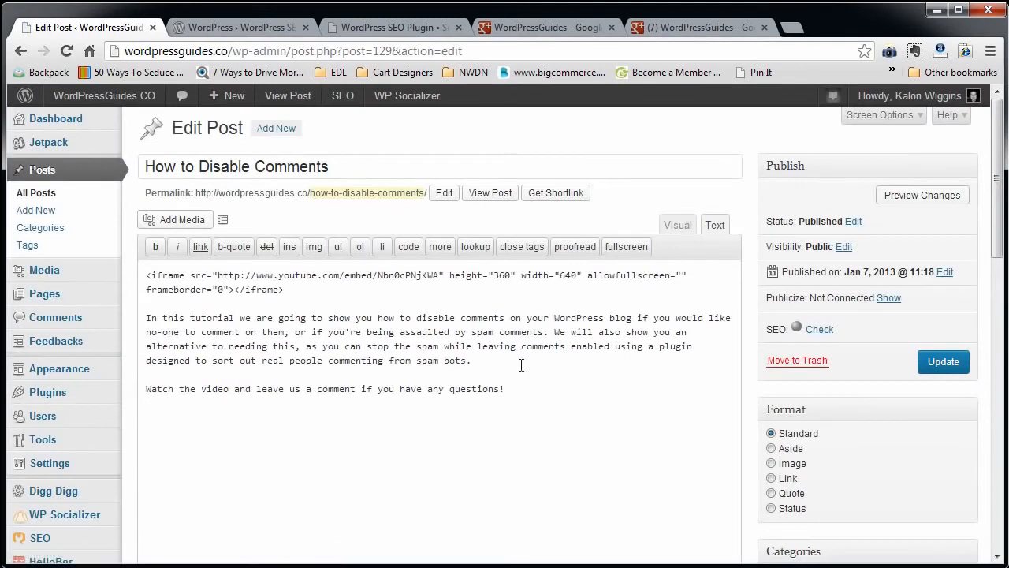
left_click(678, 225)
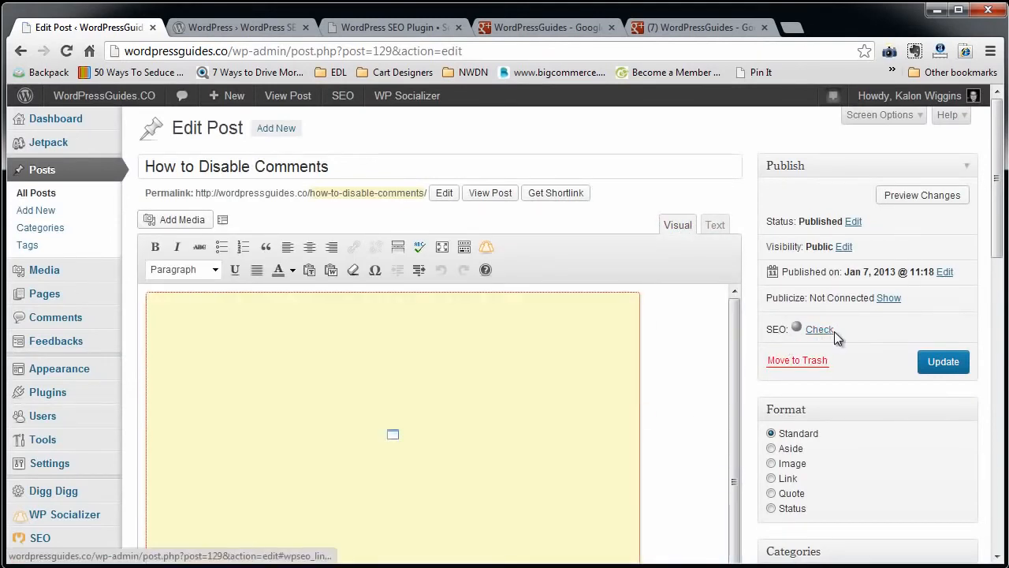
- Return to the posts list and examine the SEO score, SEO title, meta description and focus keyword columns for all posts
key("alt+Left")
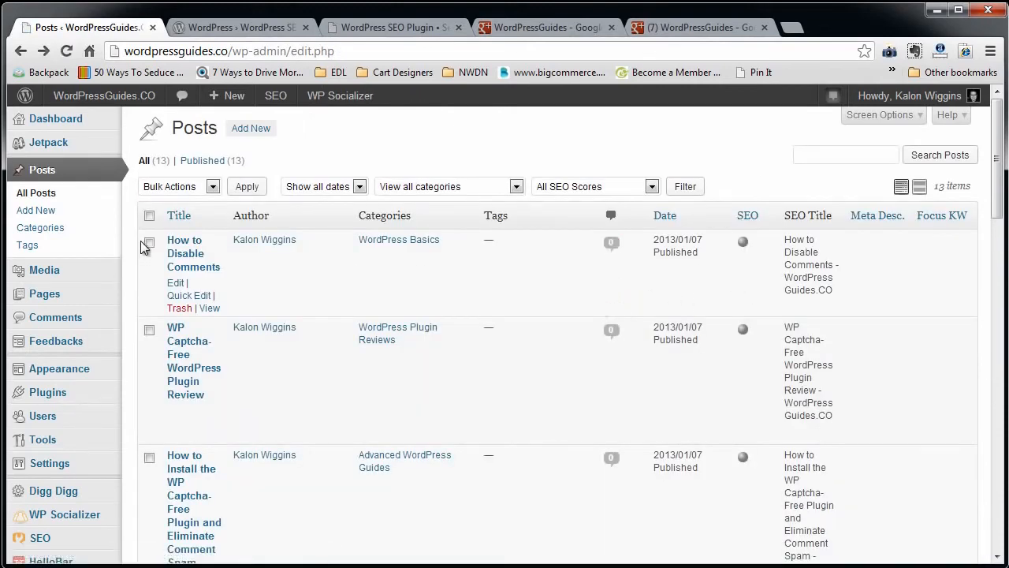
scroll(670, 359, "down", 5)
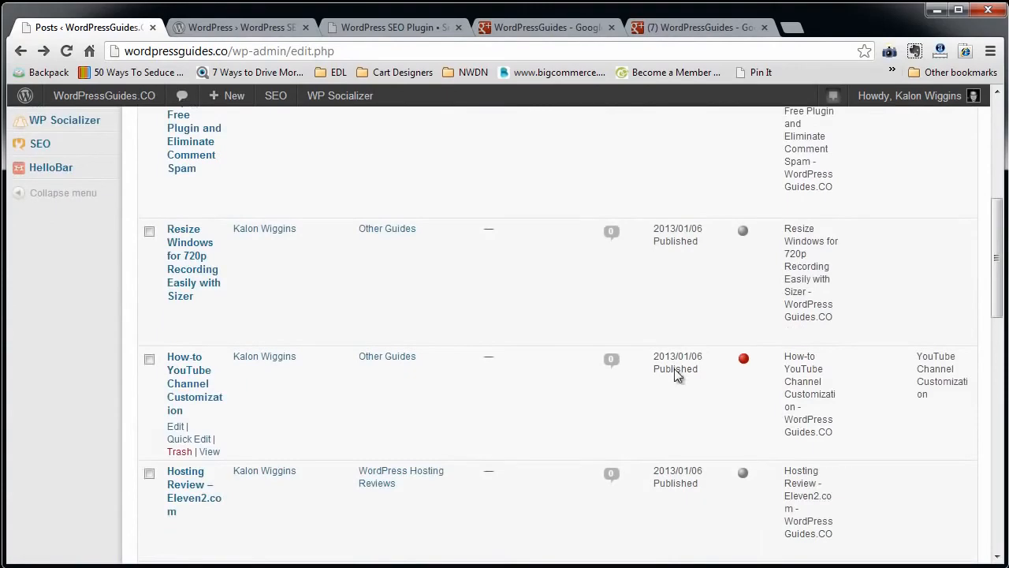
scroll(678, 375, "down", 10)
scroll(693, 398, "down", 2)
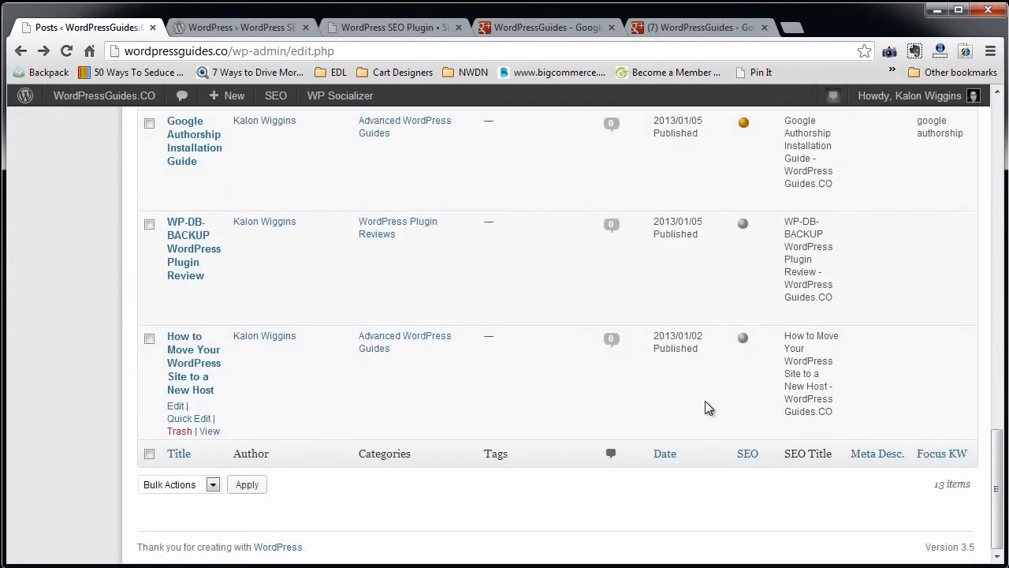
scroll(707, 408, "up", 15)
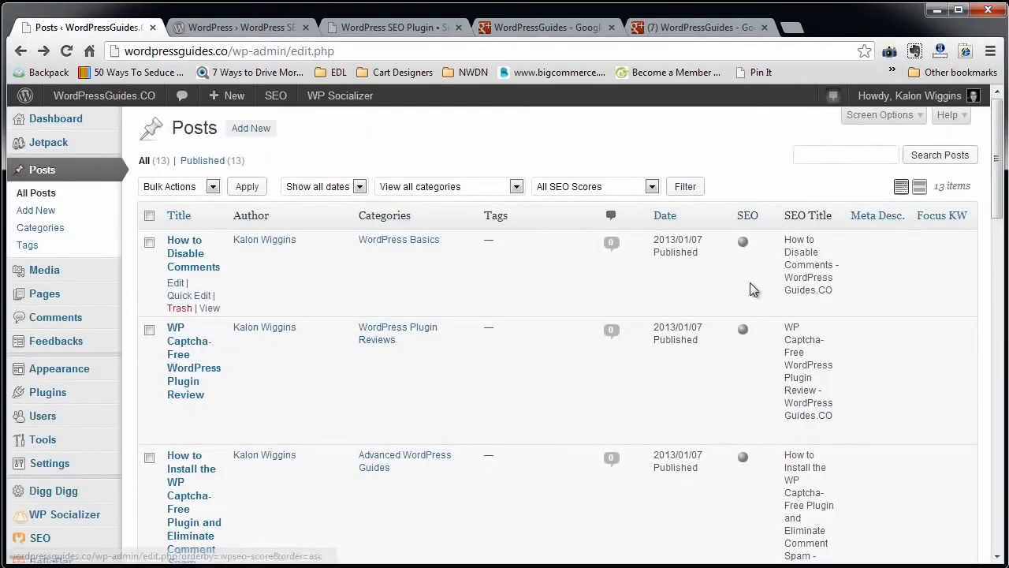
scroll(752, 350, "down", 15)
scroll(752, 360, "down", 2)
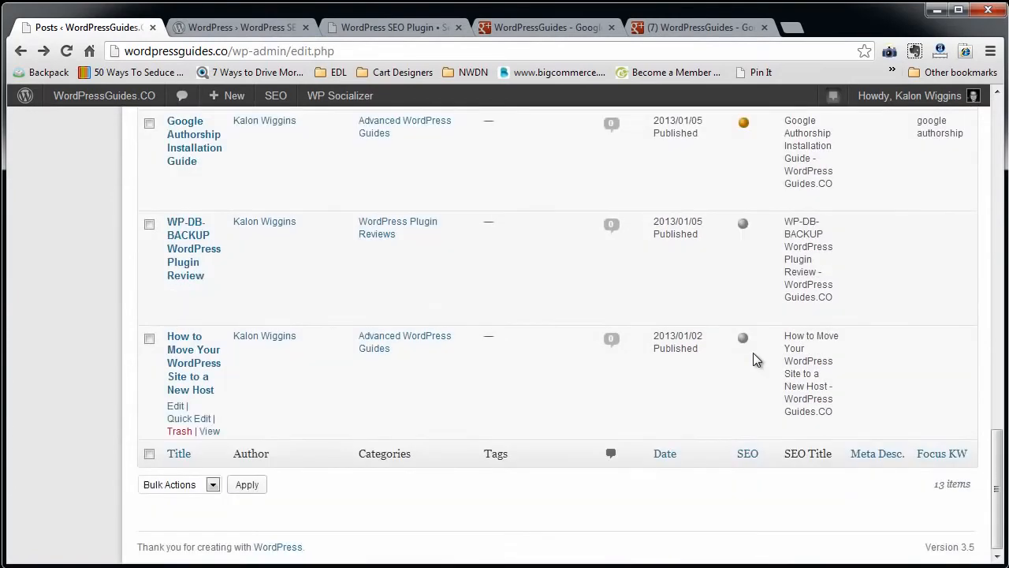
scroll(753, 360, "up", 10)
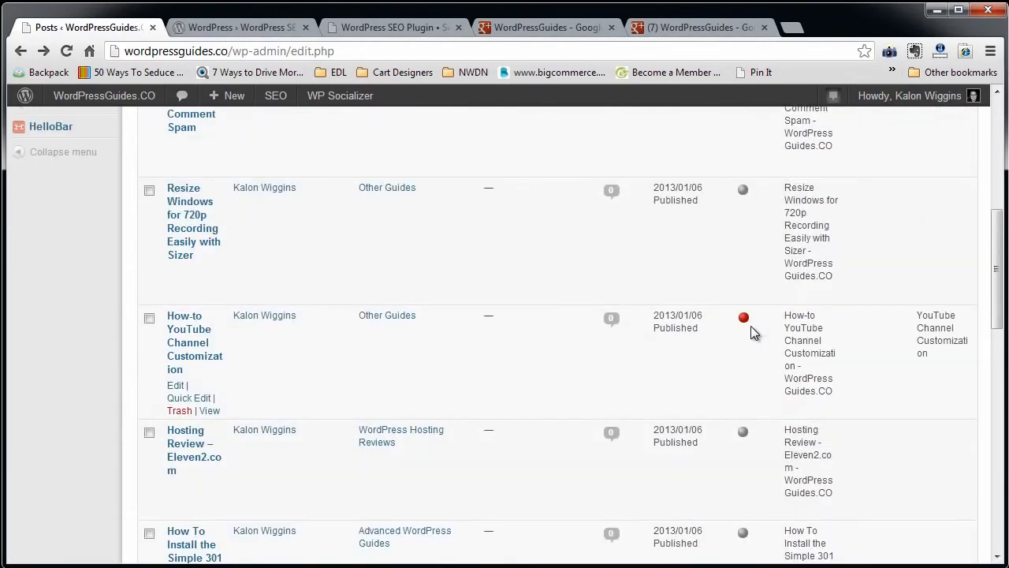
scroll(751, 327, "up", 3)
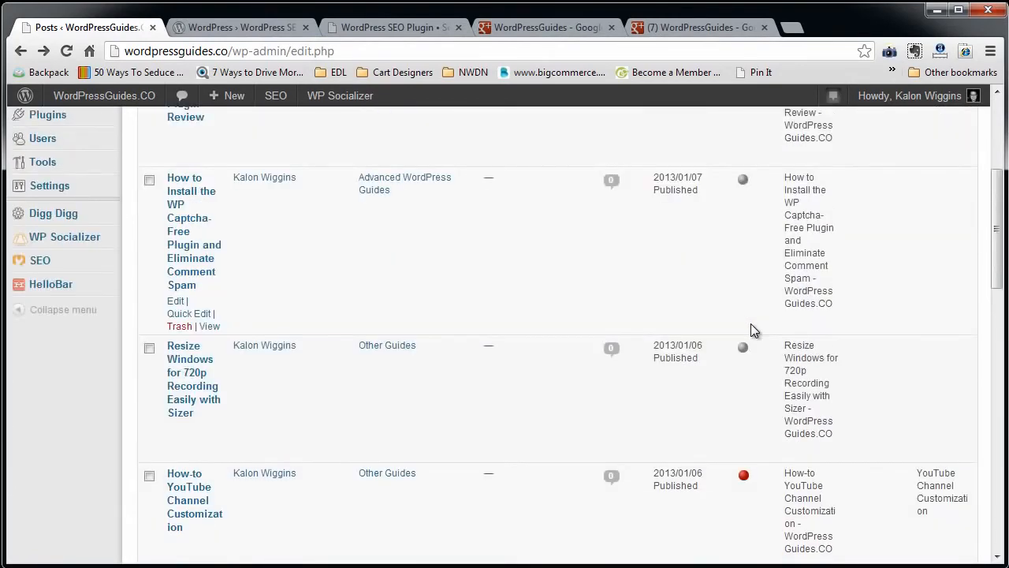
scroll(751, 328, "down", 5)
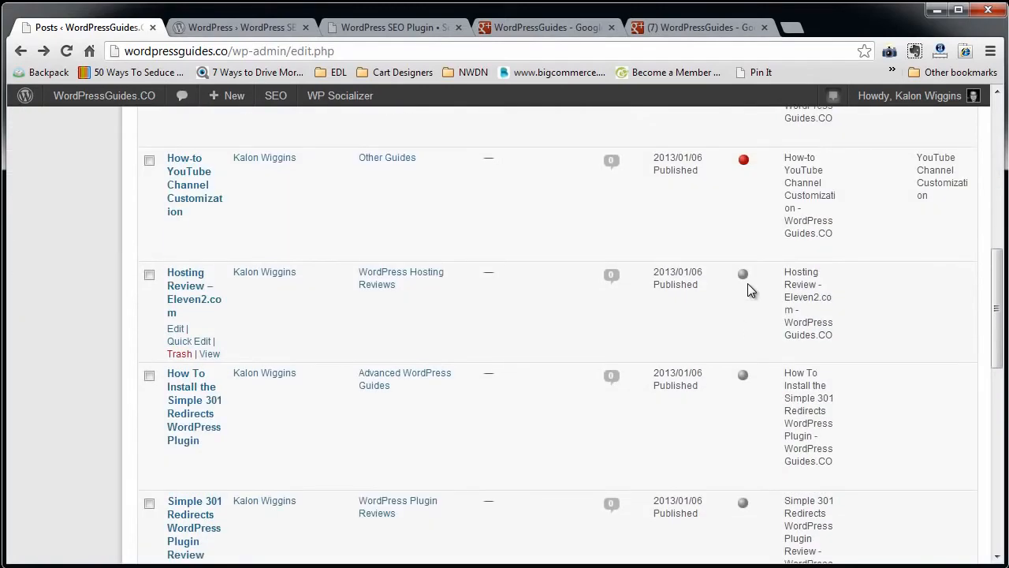
scroll(665, 327, "up", 8)
- Reopen the post "How to Disable Comments" and examine its WordPress SEO snippet preview, including the URL, description and focus keyword field
left_click(183, 247)
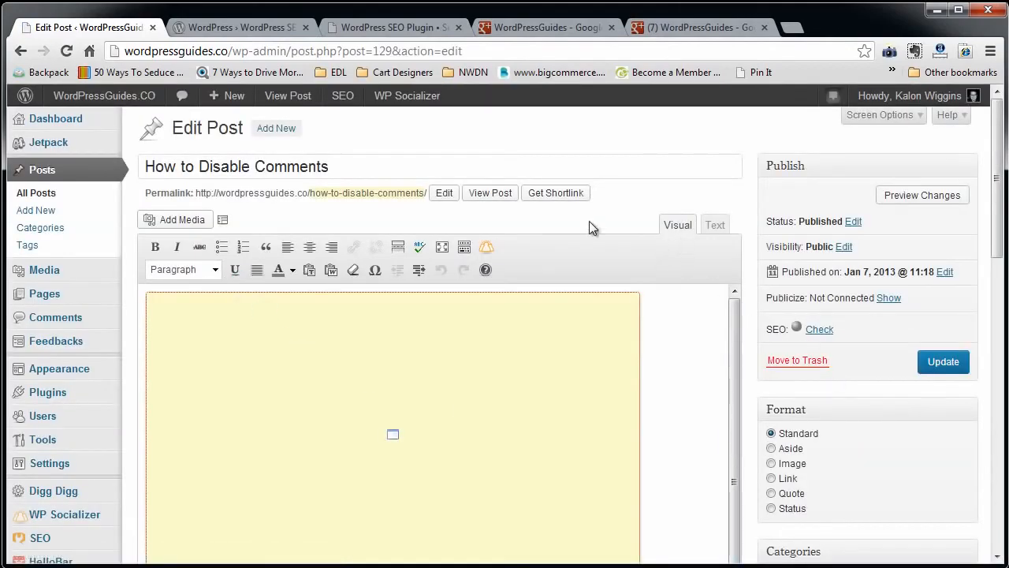
scroll(711, 437, "down", 10)
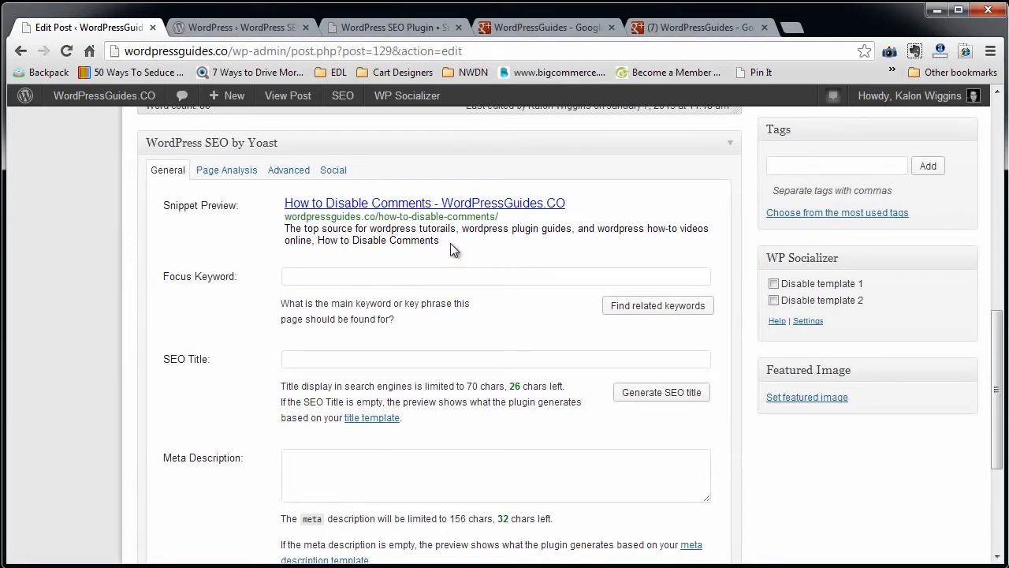
scroll(466, 302, "up", 2)
scroll(457, 402, "up", 6)
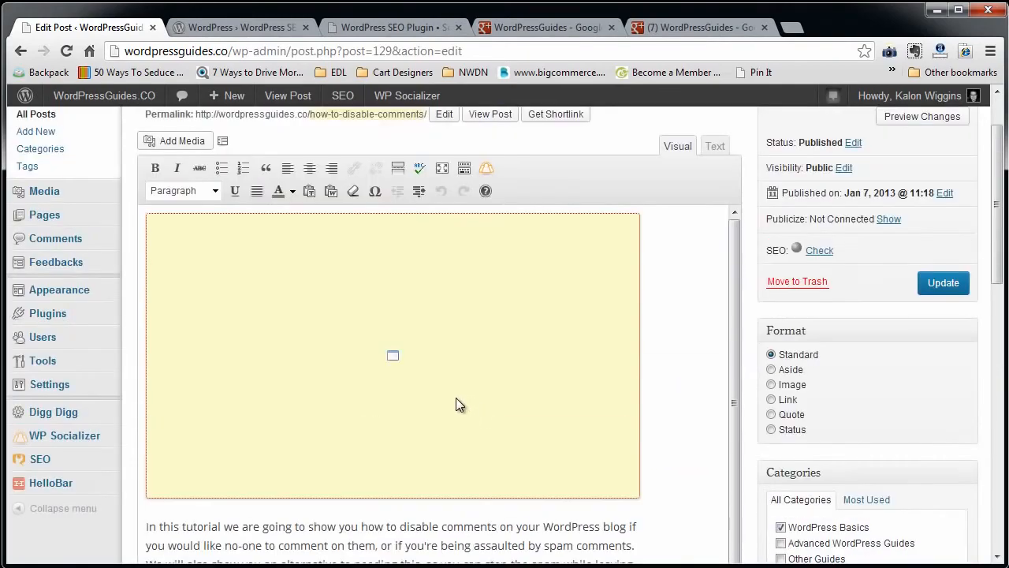
scroll(478, 323, "down", 8)
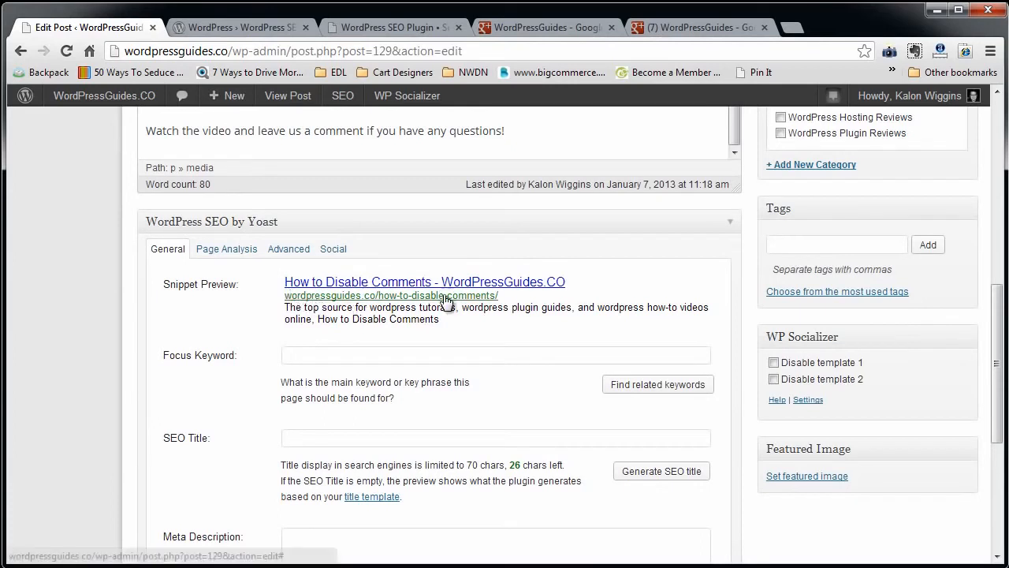
left_click_drag(512, 295, 279, 294)
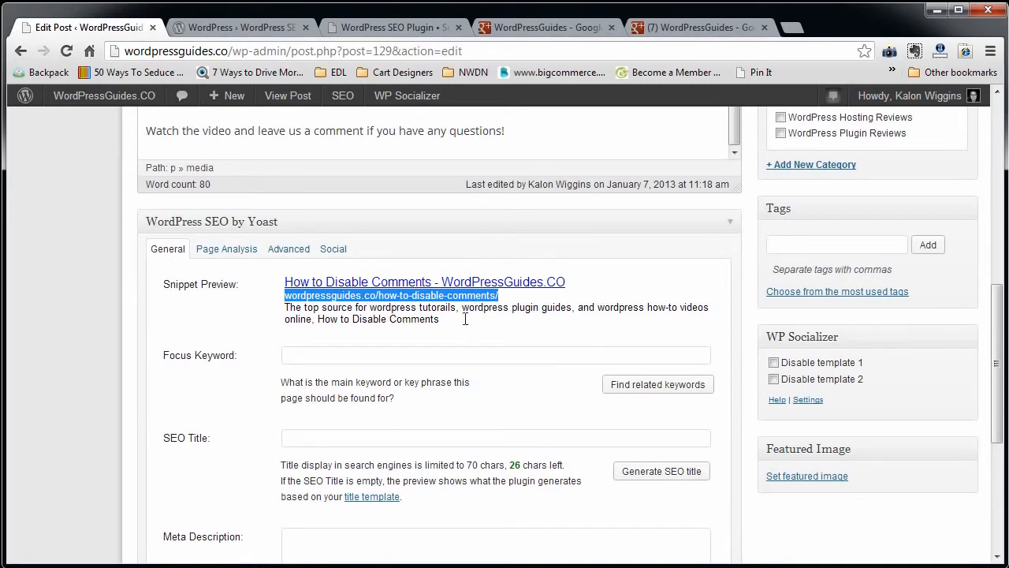
left_click_drag(466, 319, 281, 311)
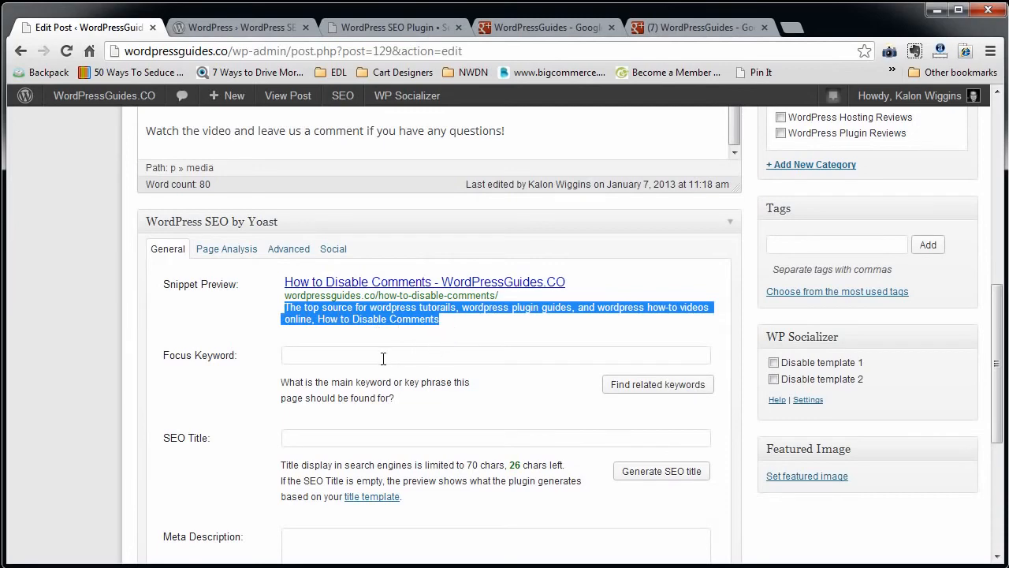
left_click(337, 354)
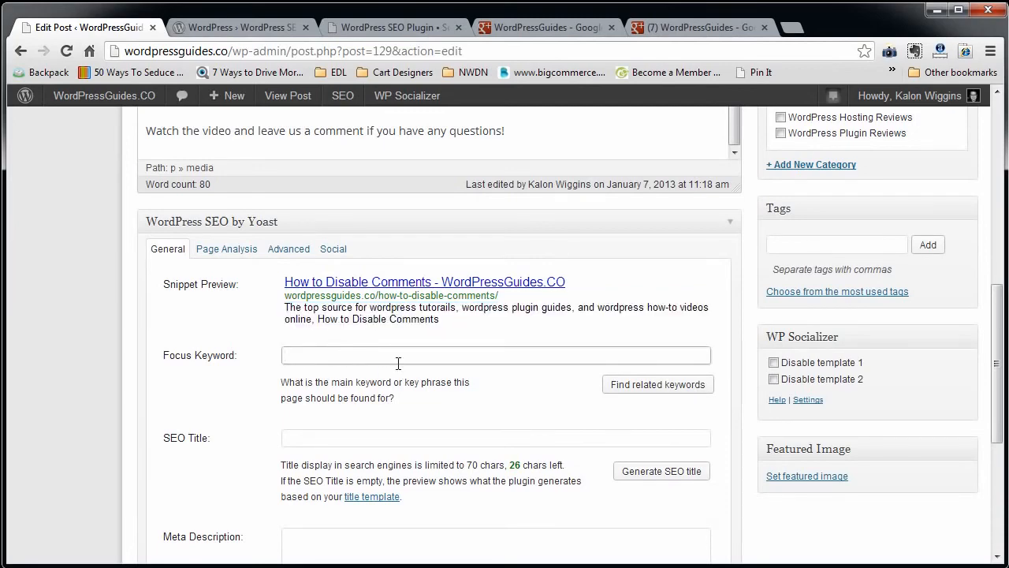
scroll(398, 362, "down", 1)
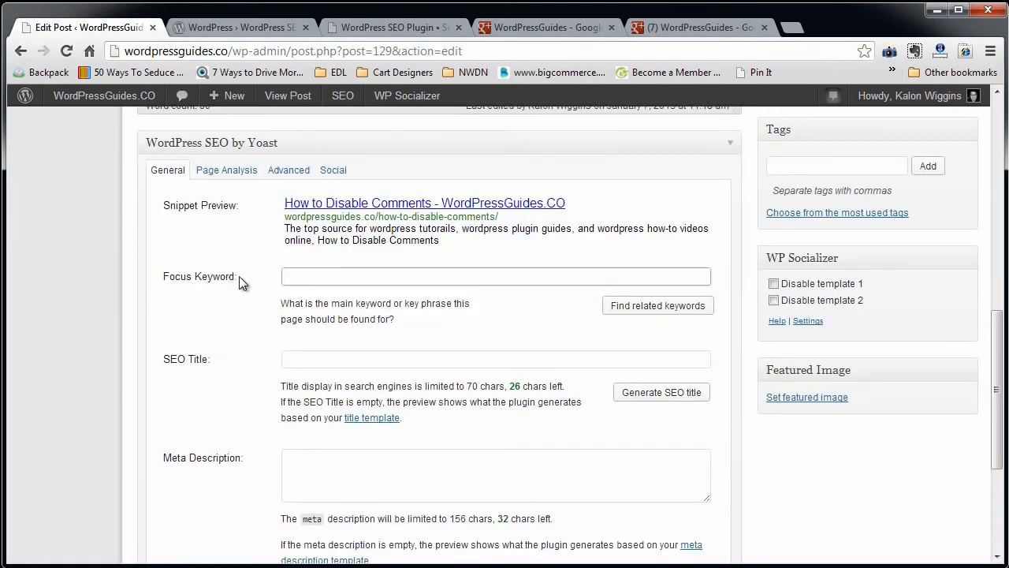
- Copy "Disable Comments" from the post title and enter it as the post's focus keyword
left_click_drag(239, 276, 162, 276)
left_click(307, 277)
scroll(310, 277, "up", 10)
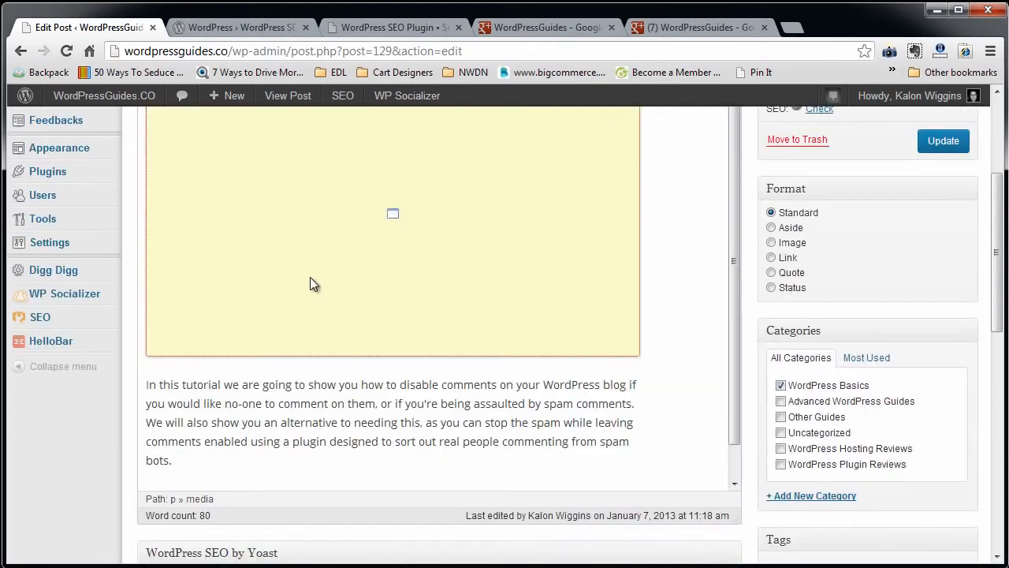
left_click_drag(329, 166, 198, 168)
key("ctrl+c")
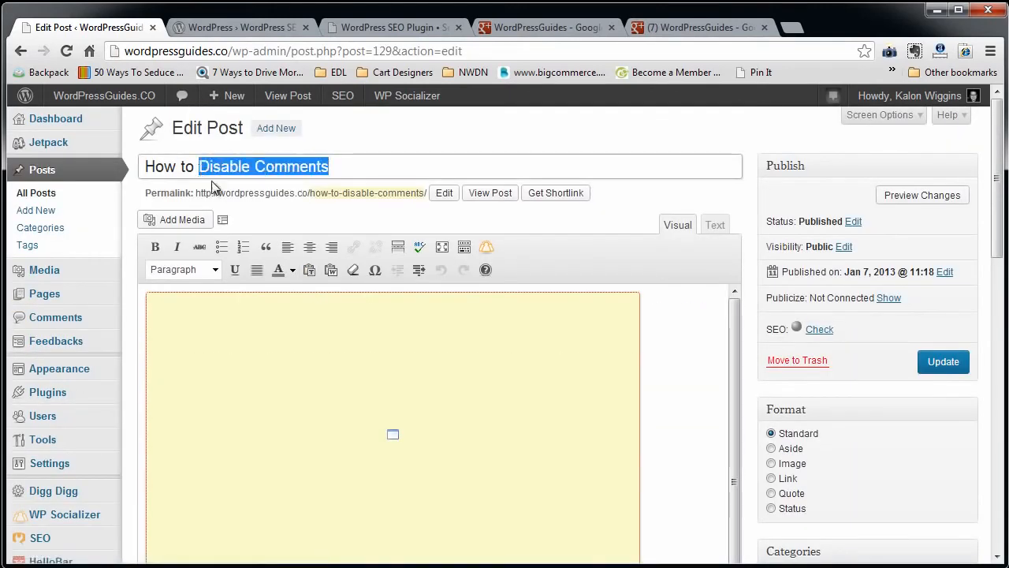
scroll(337, 432, "down", 10)
scroll(343, 431, "down", 2)
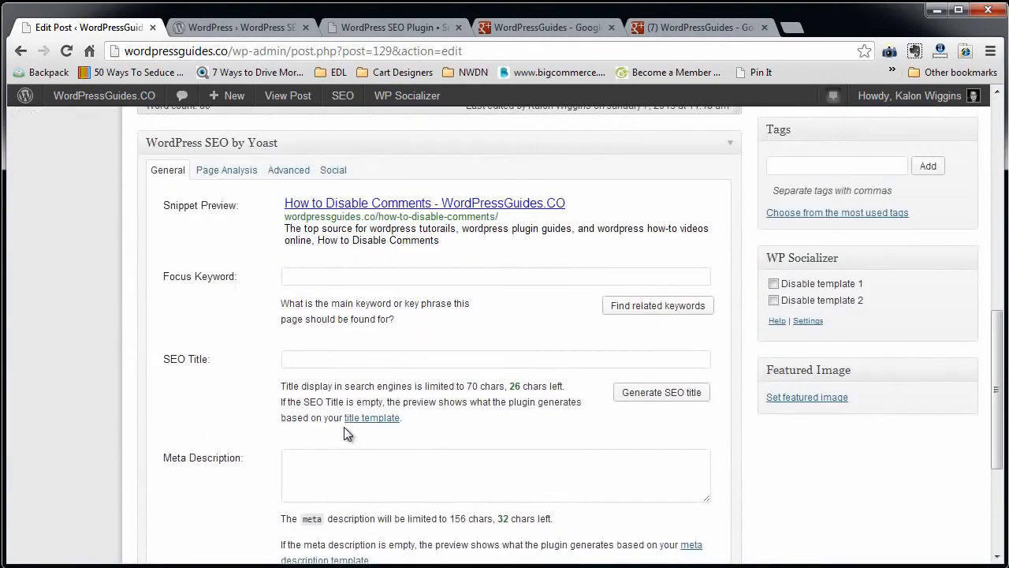
left_click(344, 273)
key("ctrl+v")
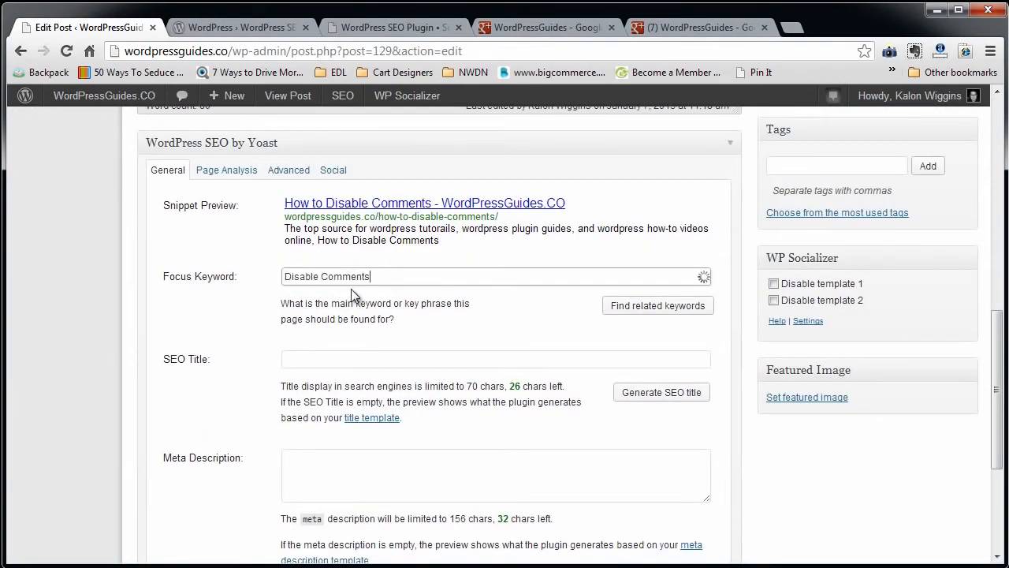
key("Tab")
- Update the post and go back to its WordPress SEO by Yoast section to check the focus keyword results
scroll(523, 305, "up", 6)
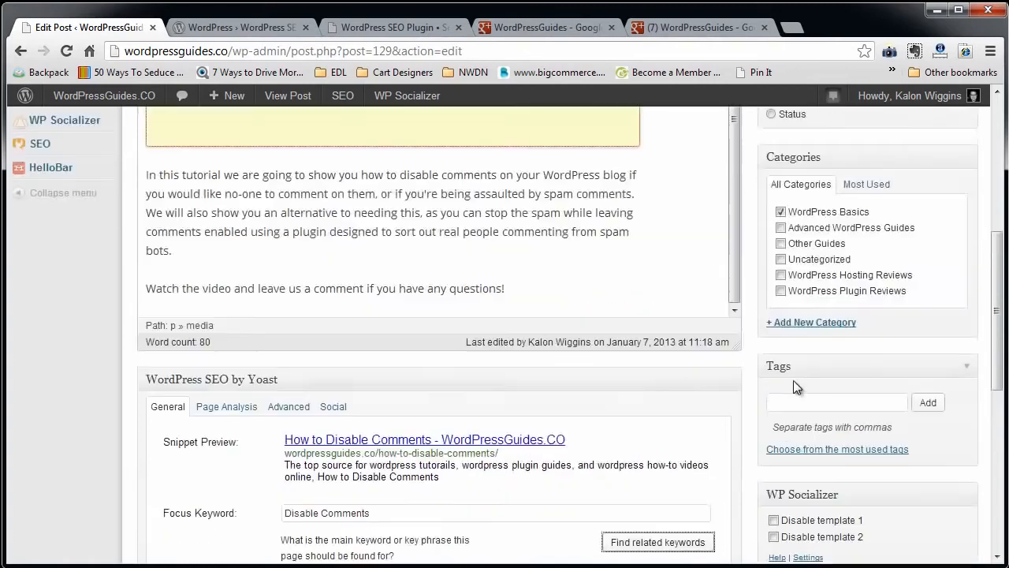
left_click(941, 214)
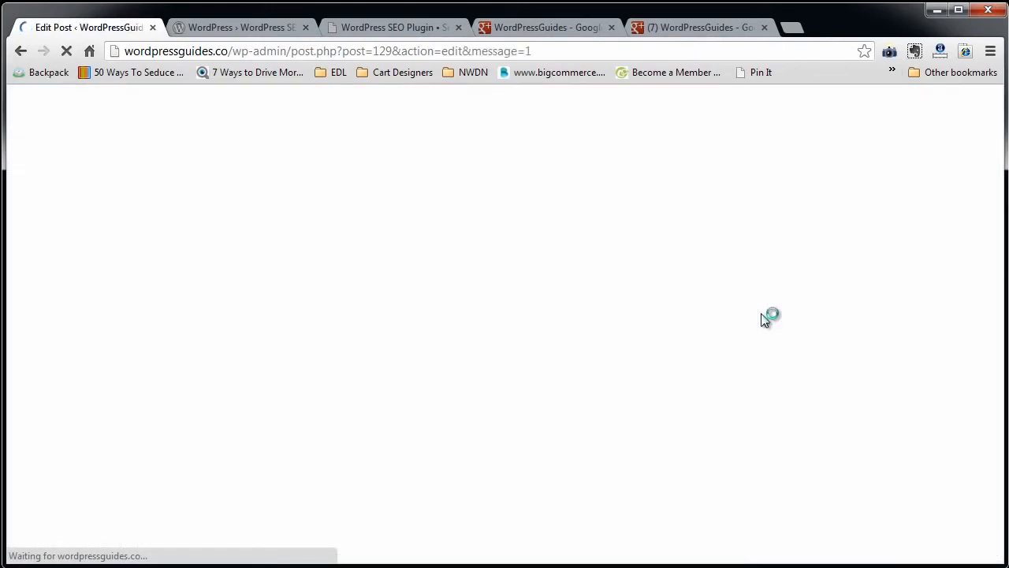
scroll(760, 319, "down", 10)
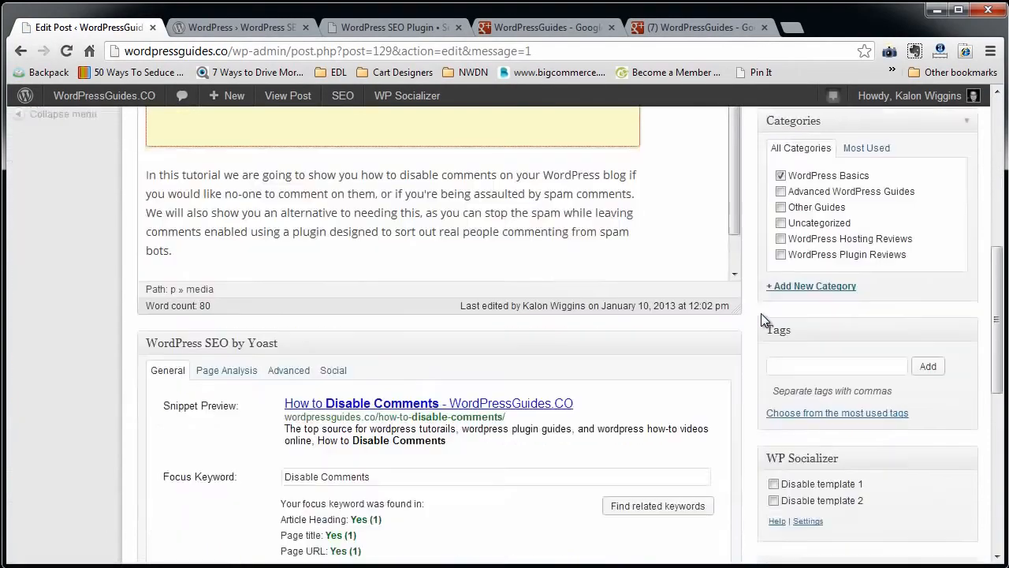
- Check where the focus keyword "Disable Comments" was found, including its occurrence in the post's body text
scroll(761, 319, "down", 1)
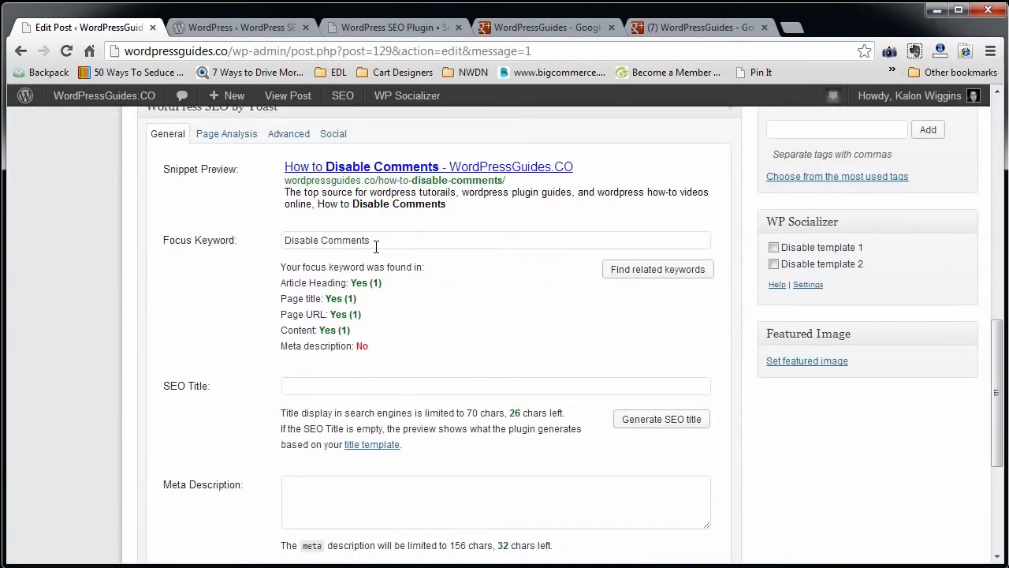
left_click_drag(376, 247, 252, 244)
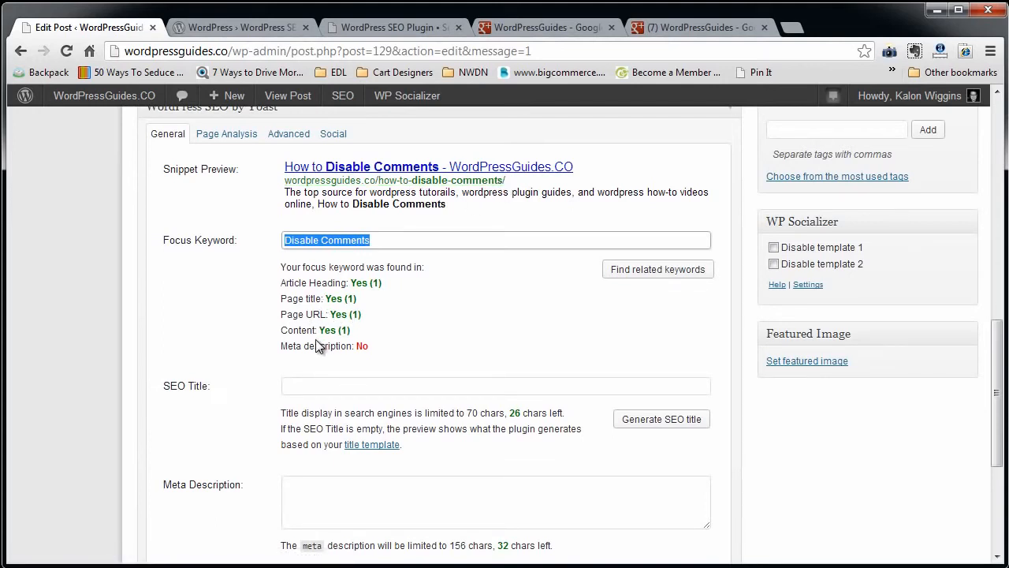
scroll(401, 342, "up", 5)
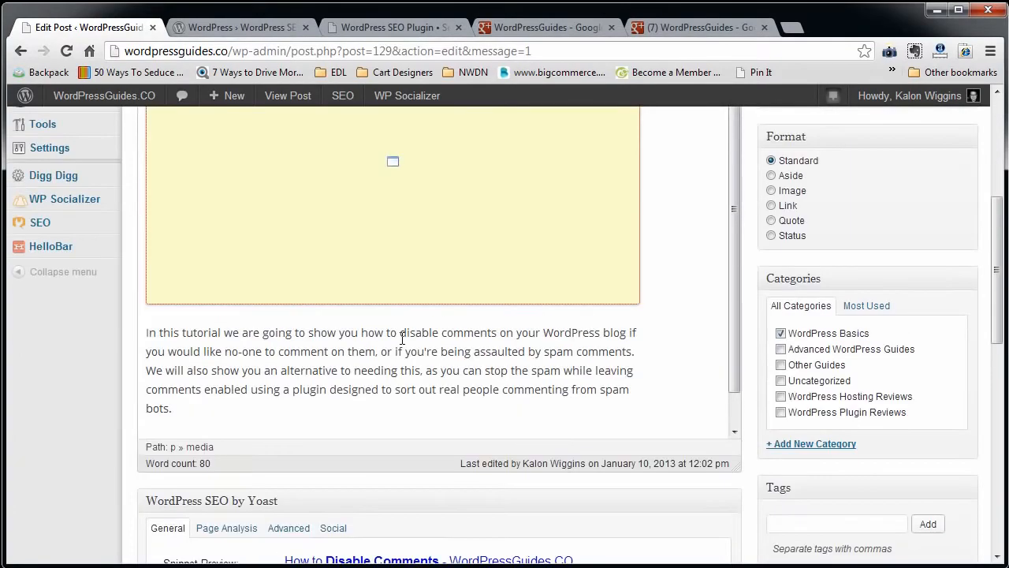
left_click_drag(401, 334, 501, 334)
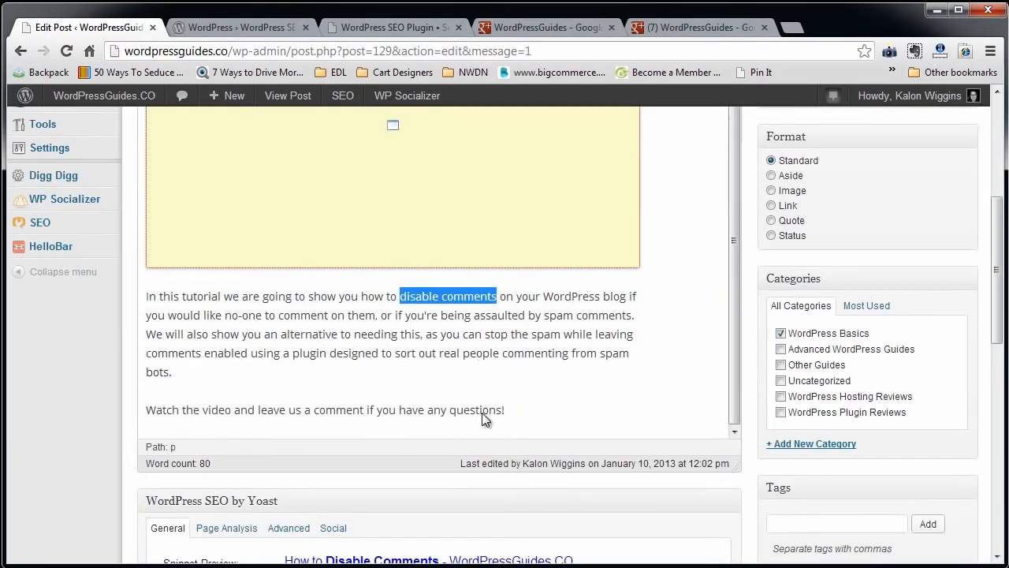
scroll(370, 367, "down", 5)
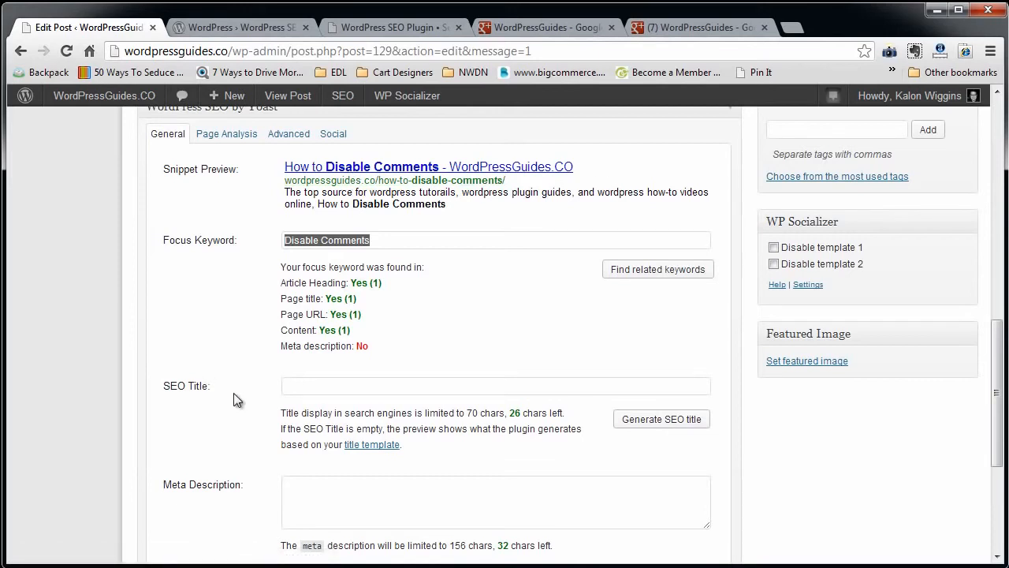
- Set the post's SEO title to "How to Disable Comments on WordPress - WordpressGuides.CO", basing it on the snippet preview title, and check the remaining characters
left_click(284, 387)
left_click_drag(580, 167, 278, 175)
key("ctrl+c")
left_click(327, 389)
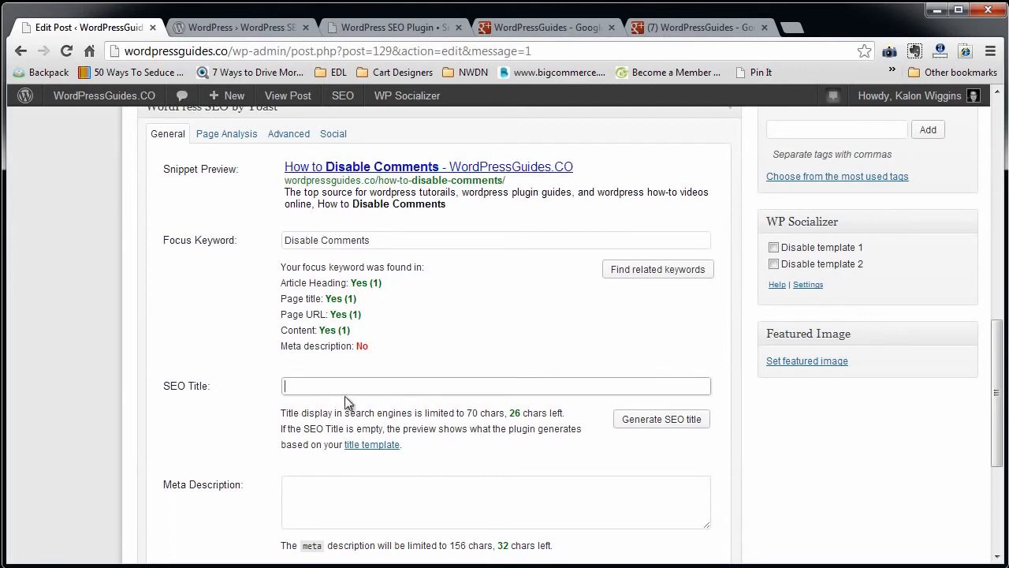
key("ctrl+v")
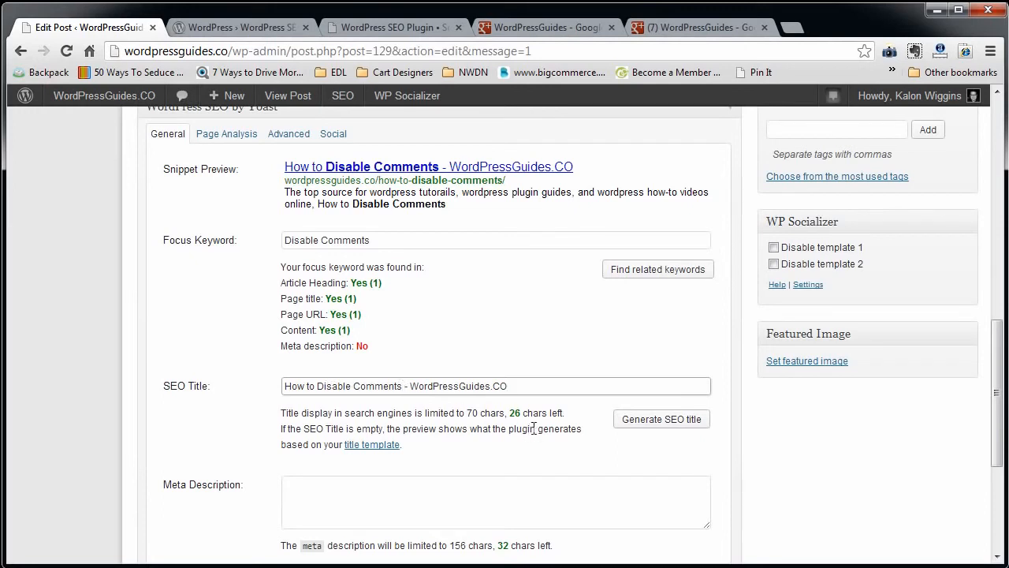
key("shift+End")
type("on Wor")
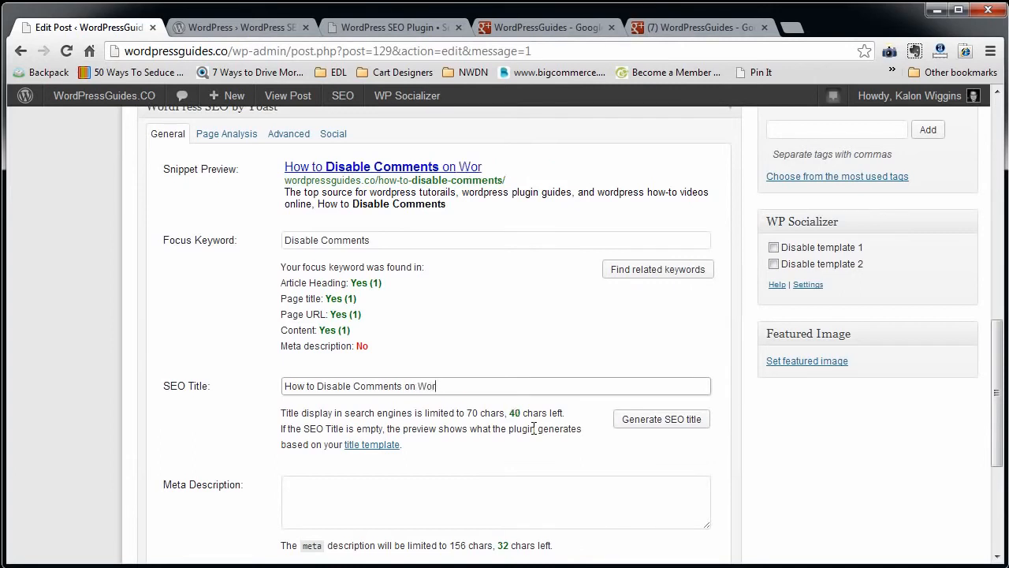
type("dPress")
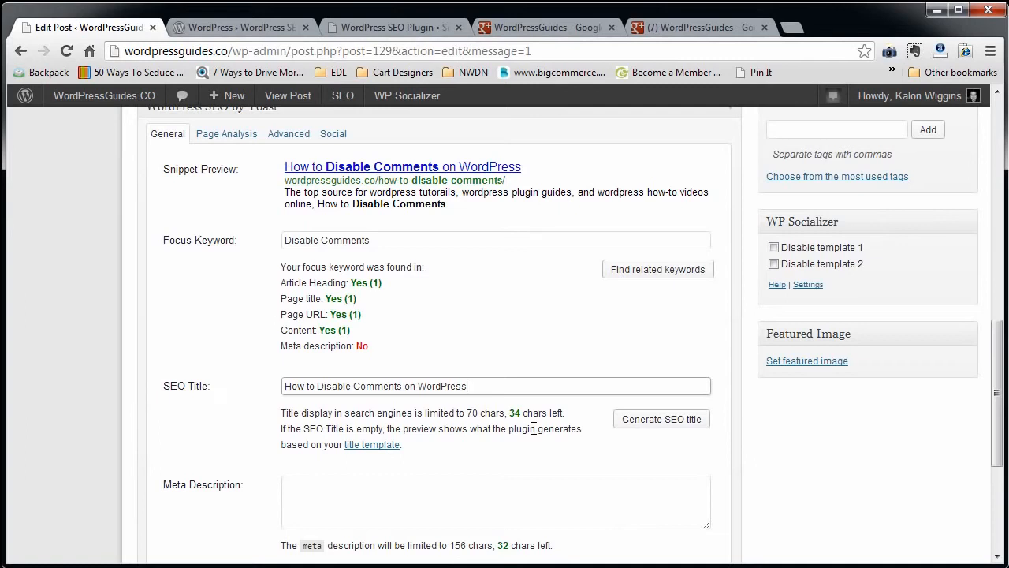
type(" - Wordpress")
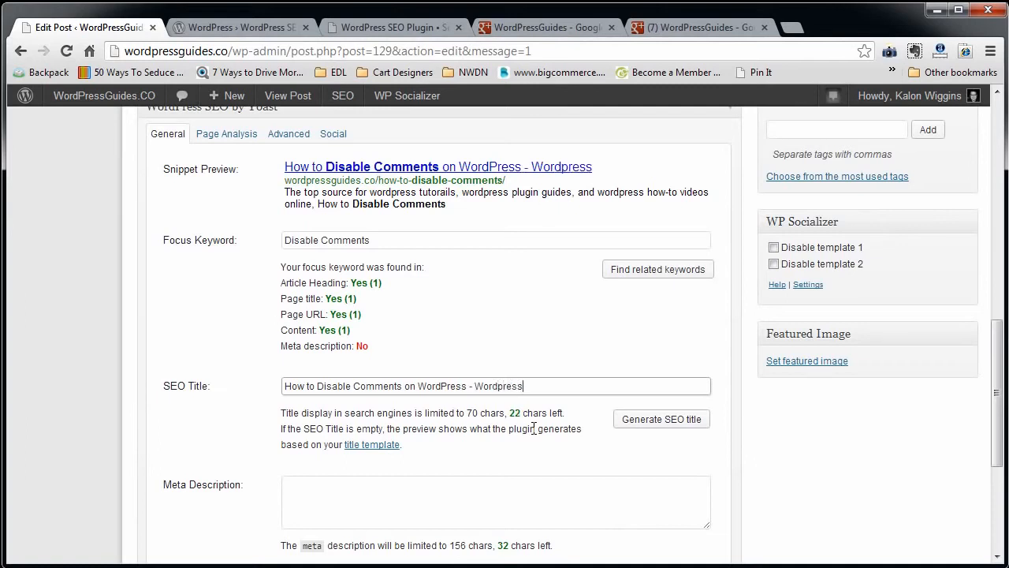
type("Guides.CO")
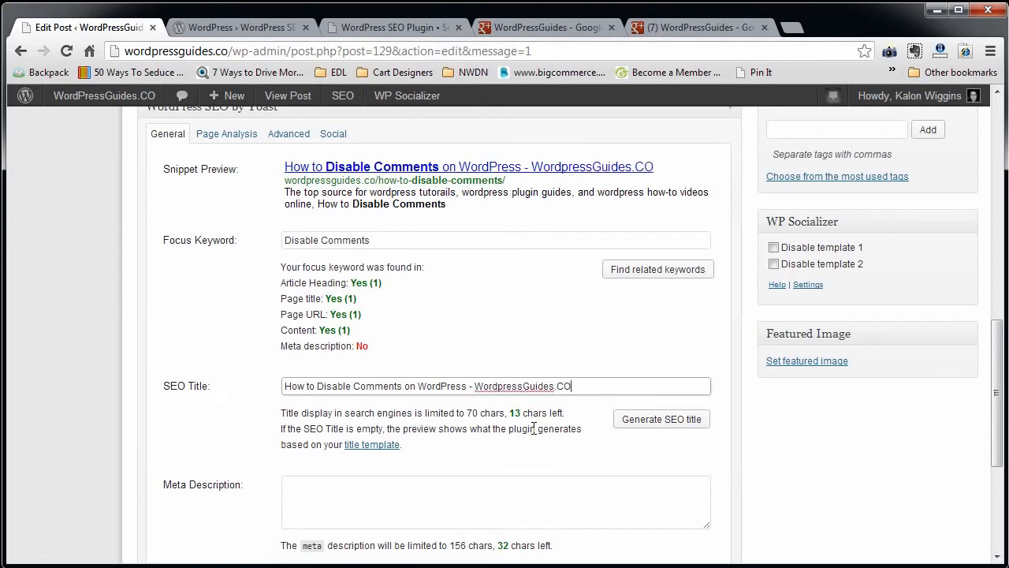
key("Tab")
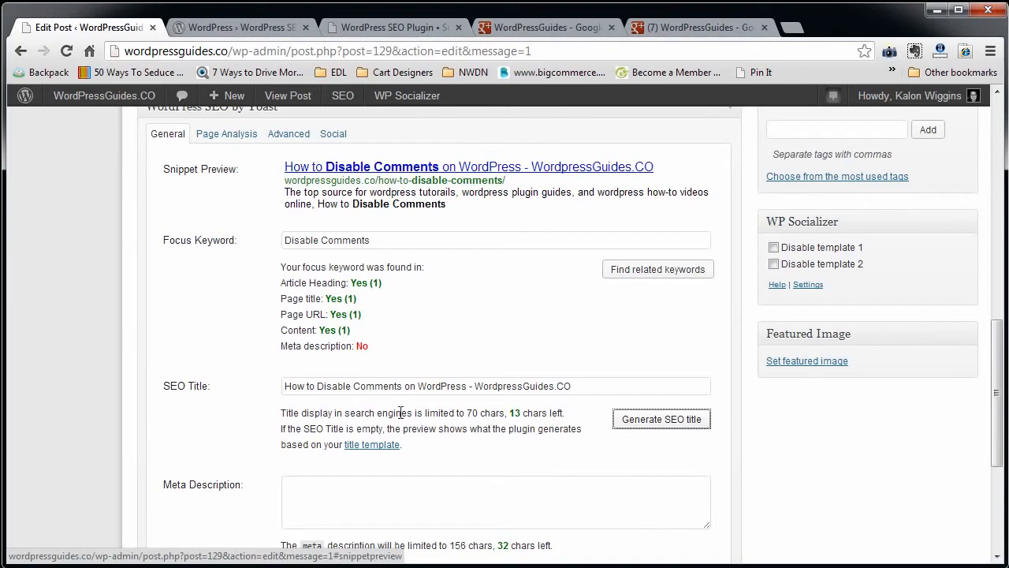
double_click(513, 413)
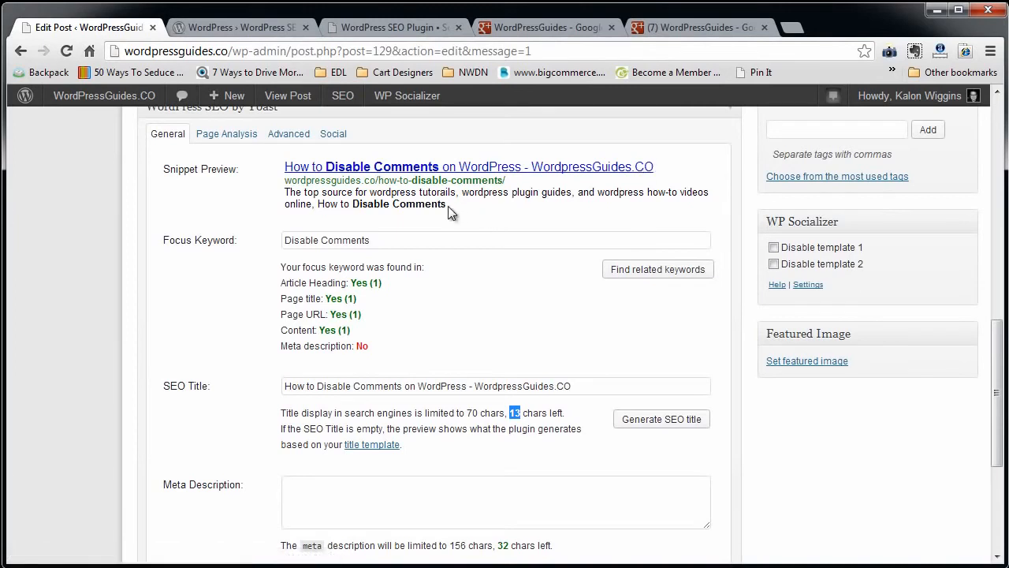
- Copy the generated description from the snippet preview into the post's Meta Description
left_click_drag(447, 205, 286, 193)
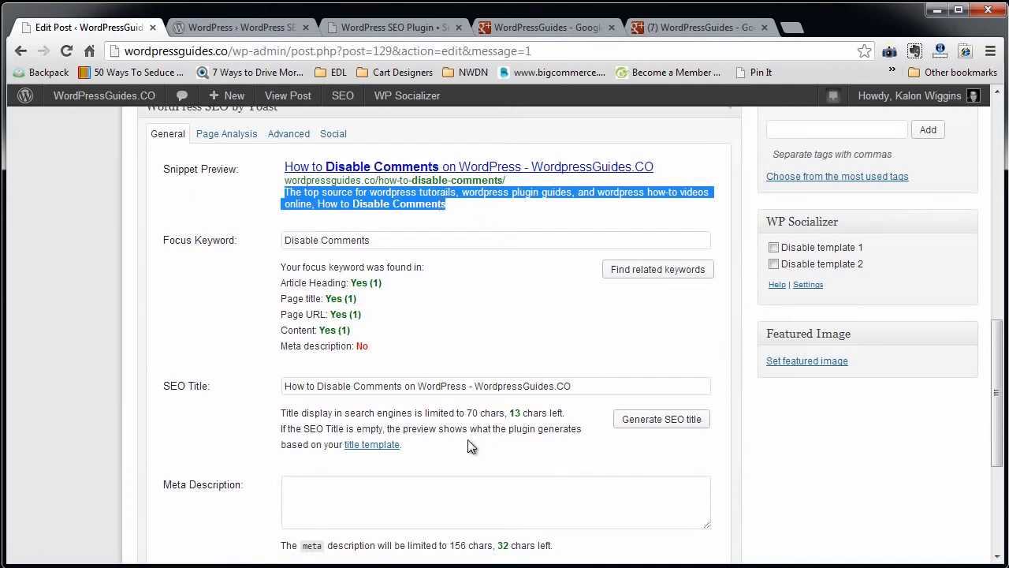
left_click_drag(463, 205, 287, 194)
scroll(489, 388, "down", 1)
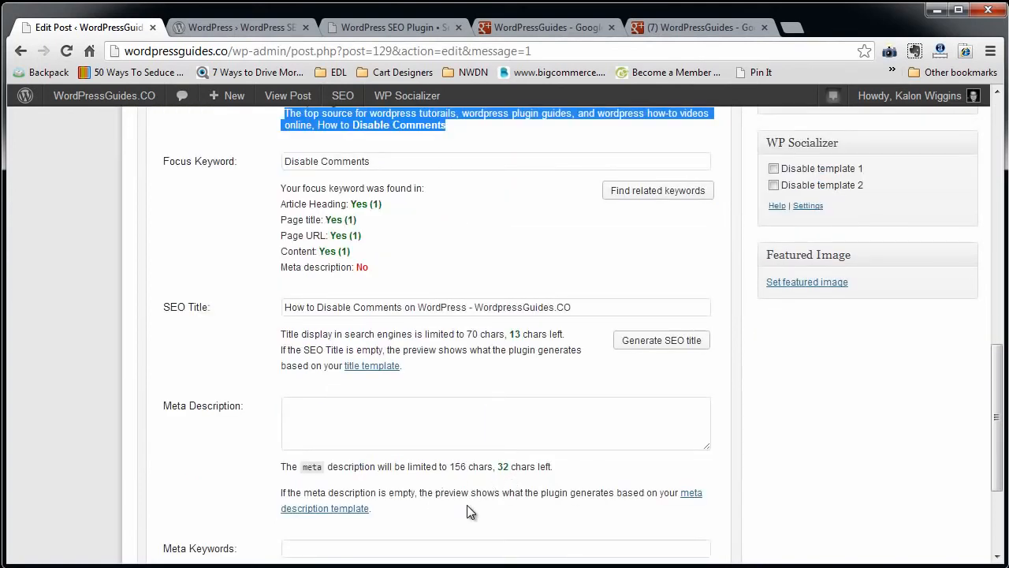
scroll(472, 499, "up", 2)
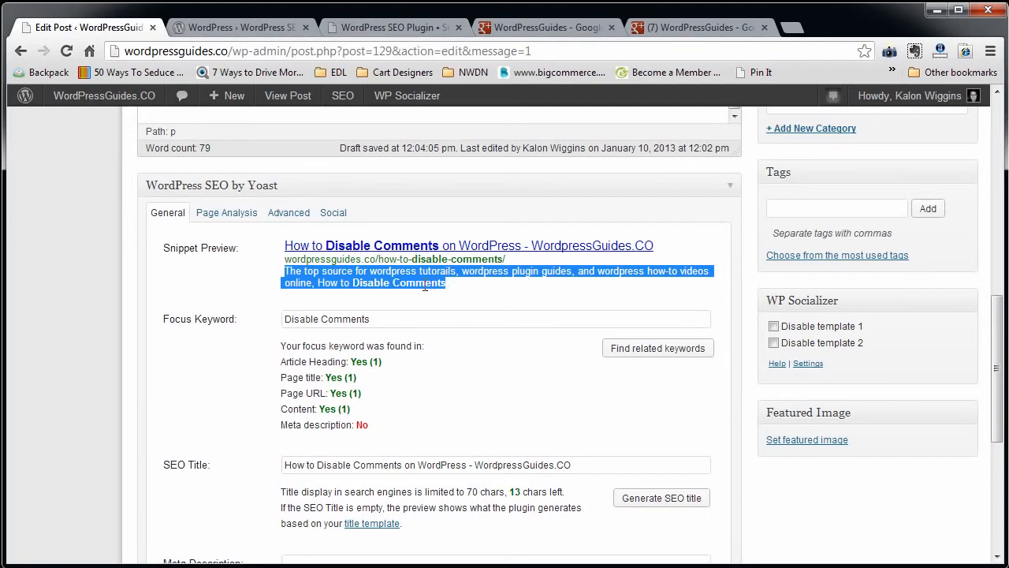
scroll(455, 473, "down", 2)
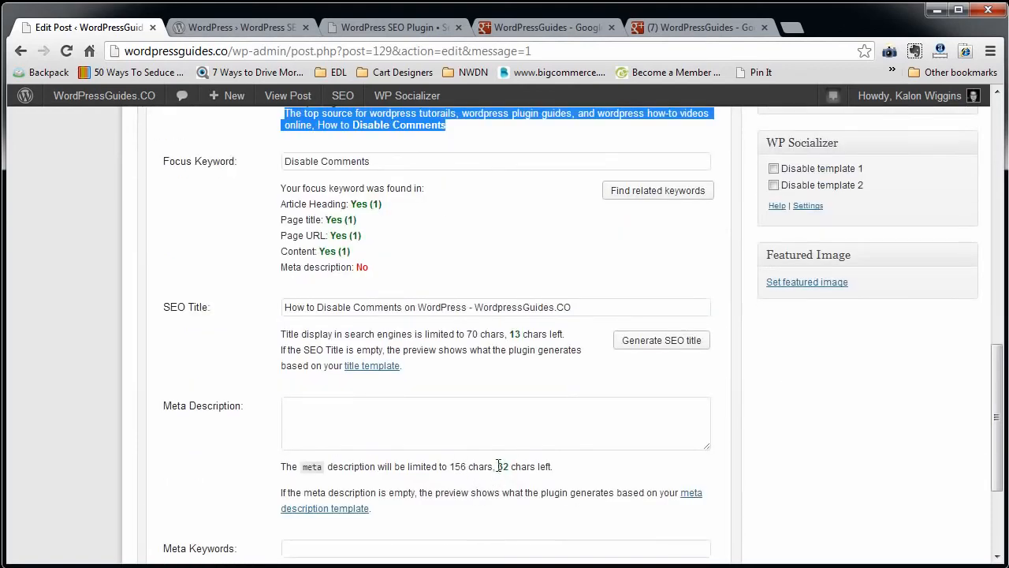
scroll(457, 466, "up", 1)
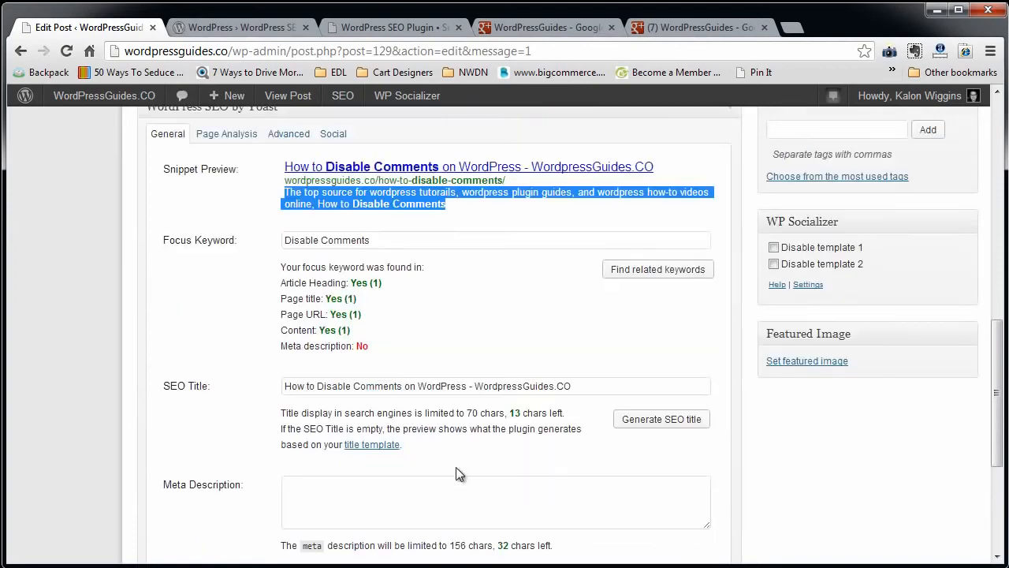
left_click_drag(463, 205, 285, 198)
key("ctrl+c")
scroll(390, 422, "down", 1)
left_click(361, 403)
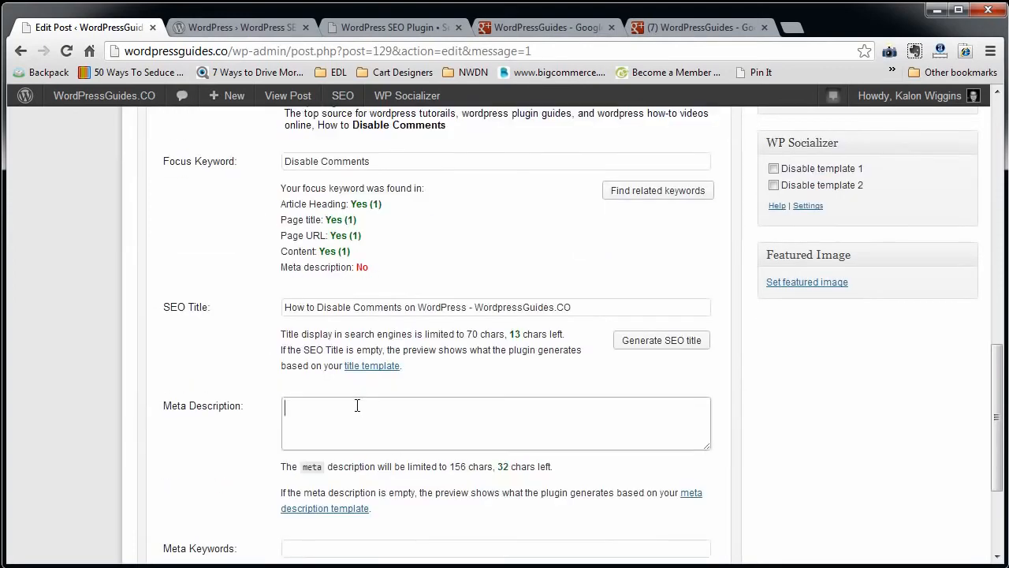
key("ctrl+v")
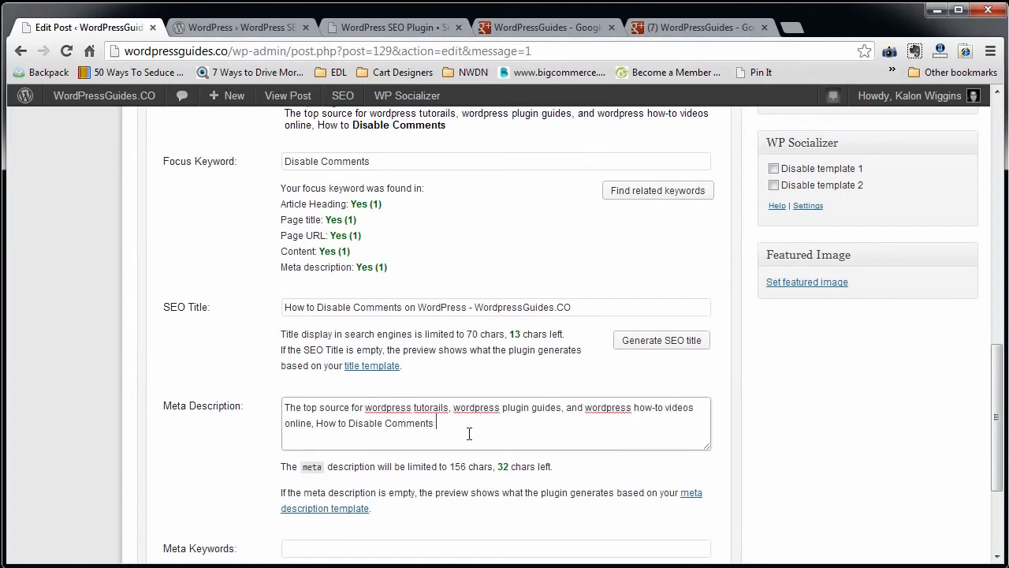
- Append ", WordPress Comments Disable" to the end of the meta description
double_click(503, 466)
scroll(504, 509, "down", 1)
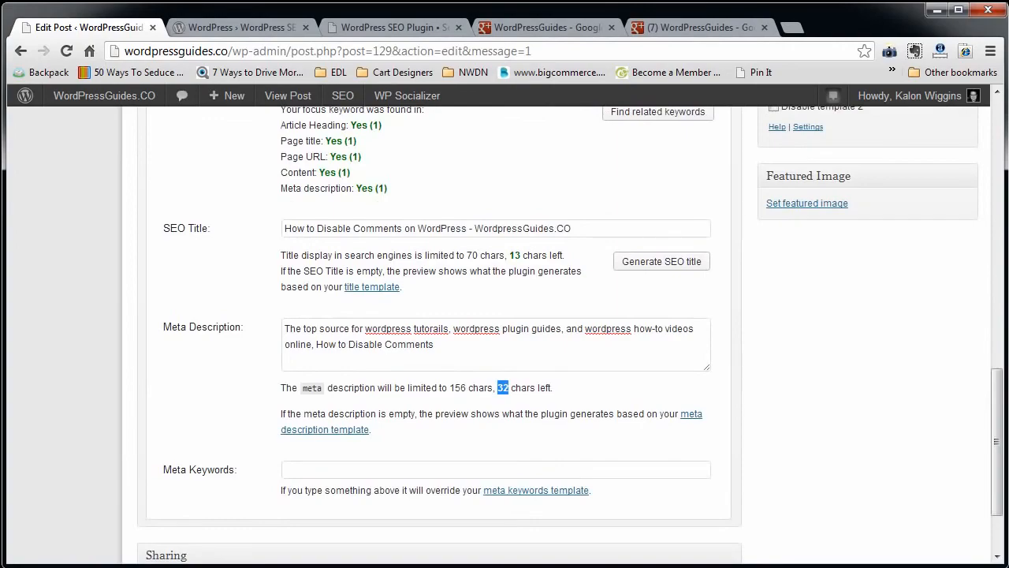
left_click(484, 346)
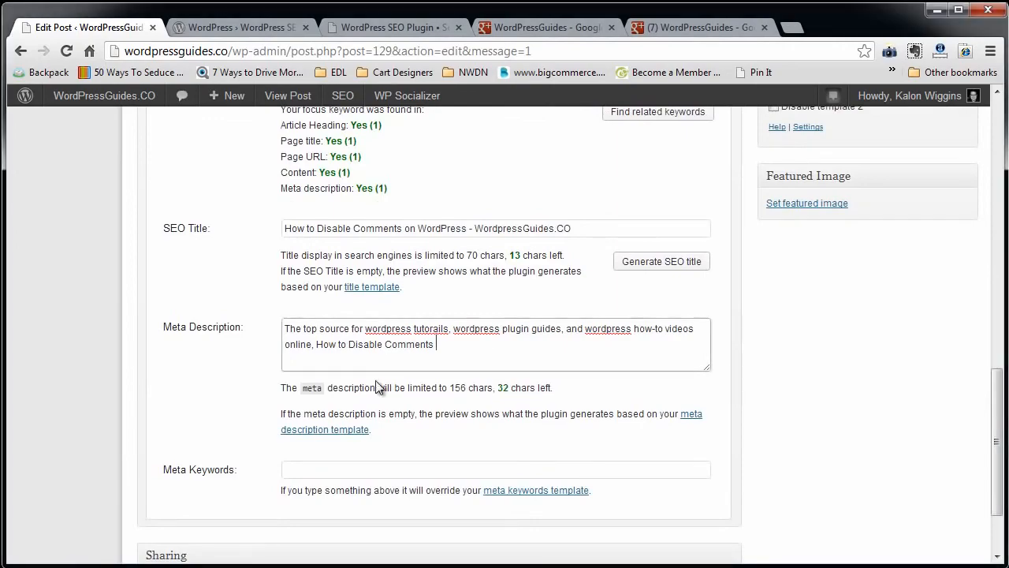
scroll(318, 373, "up", 10)
scroll(277, 376, "up", 2)
scroll(280, 372, "down", 13)
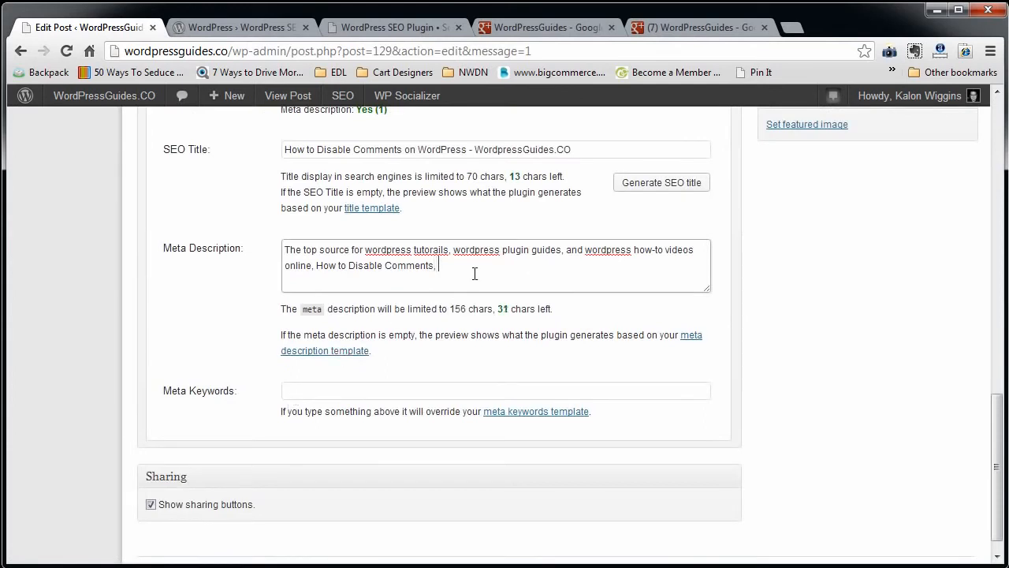
type("with")
key("BackSpace")
key("BackSpace")
key("BackSpace")
key("BackSpace")
type("WordPress Comments Disable")
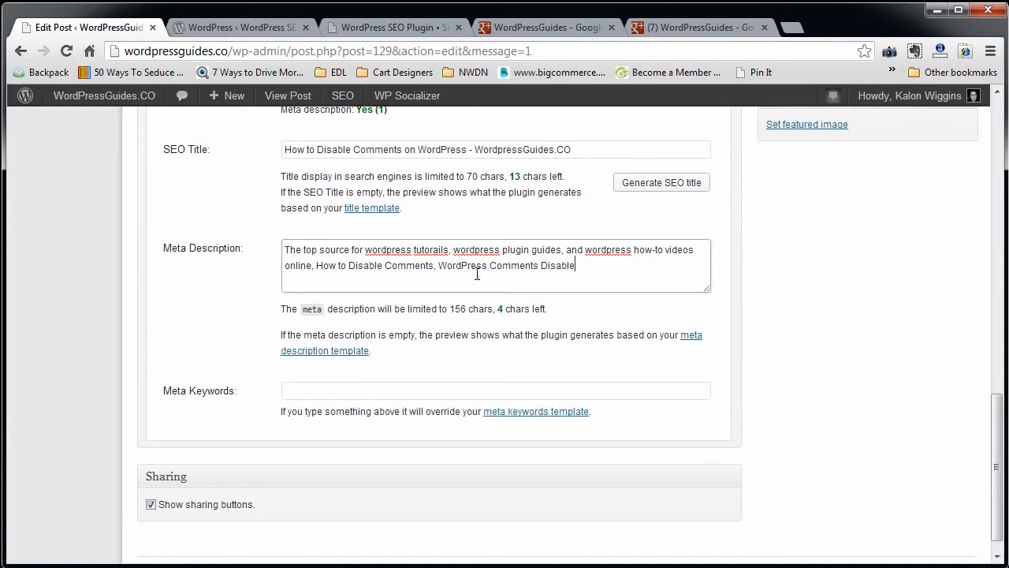
- Review the added phrase in the snippet preview and compare the meta description's length with its character limit
left_click_drag(578, 267, 438, 266)
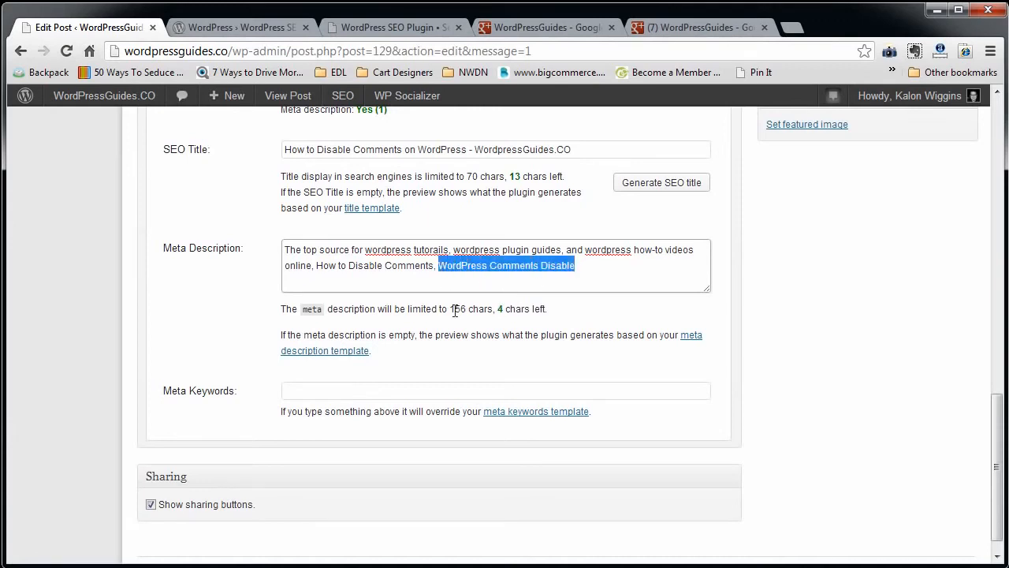
scroll(500, 313, "up", 3)
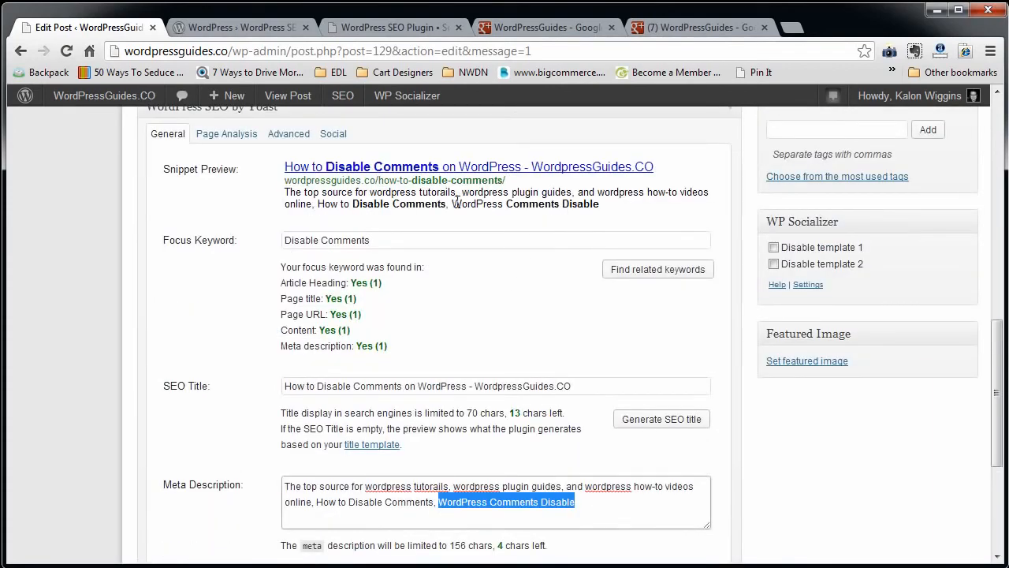
left_click_drag(453, 203, 597, 210)
scroll(533, 394, "down", 2)
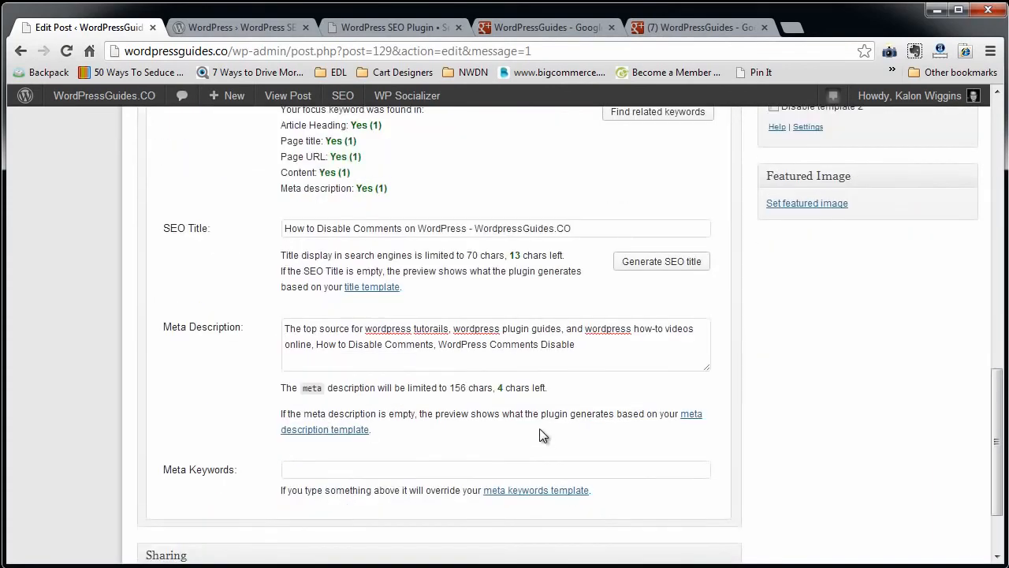
left_click_drag(582, 345, 453, 344)
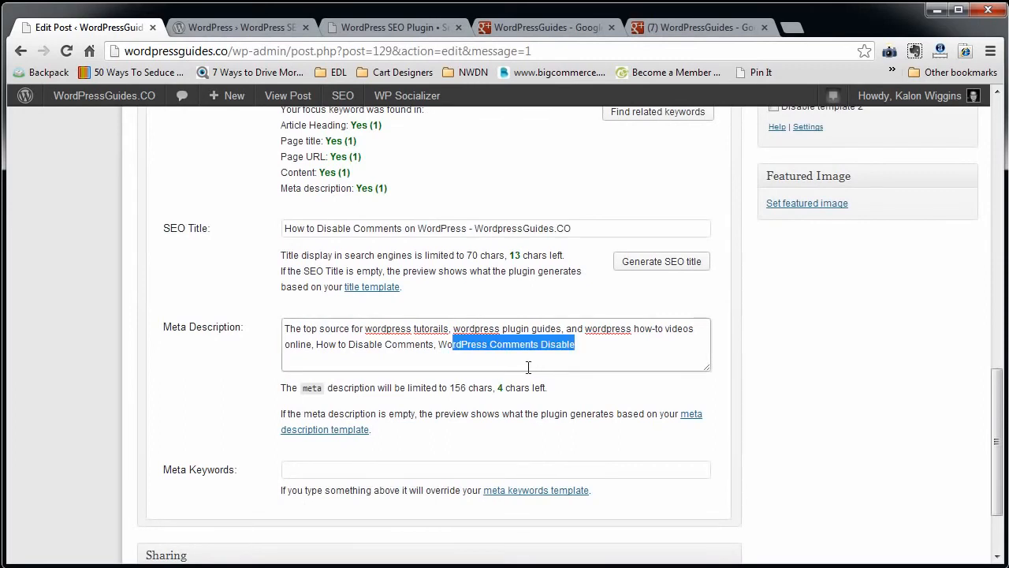
left_click_drag(456, 389, 466, 388)
left_click(454, 388)
double_click(455, 388)
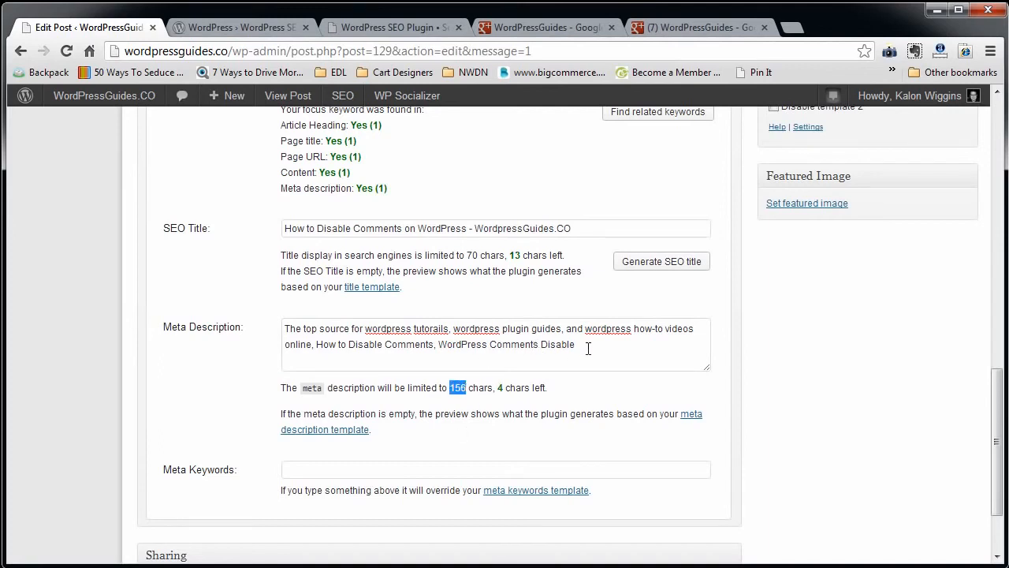
left_click_drag(588, 347, 302, 329)
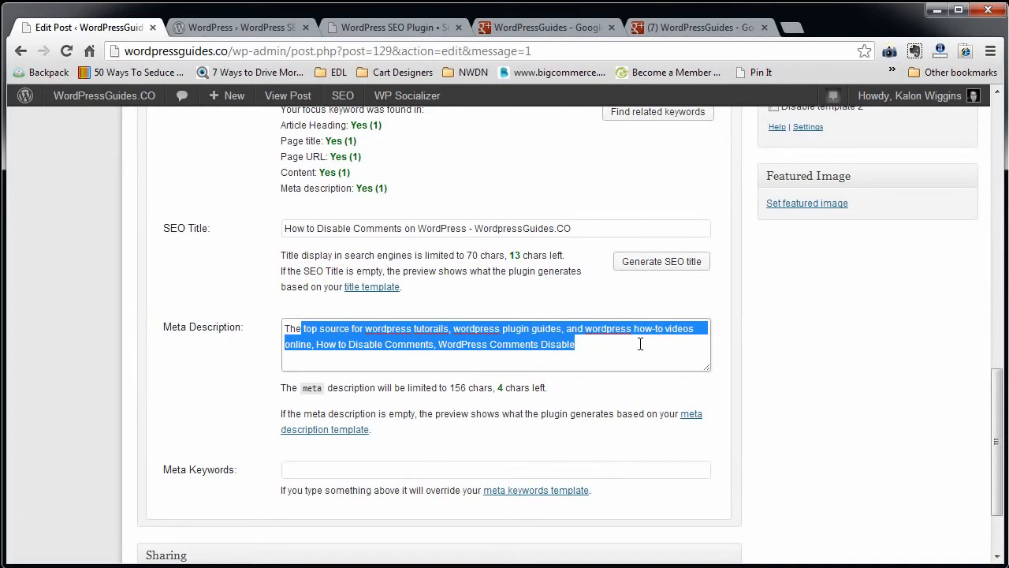
left_click(588, 348)
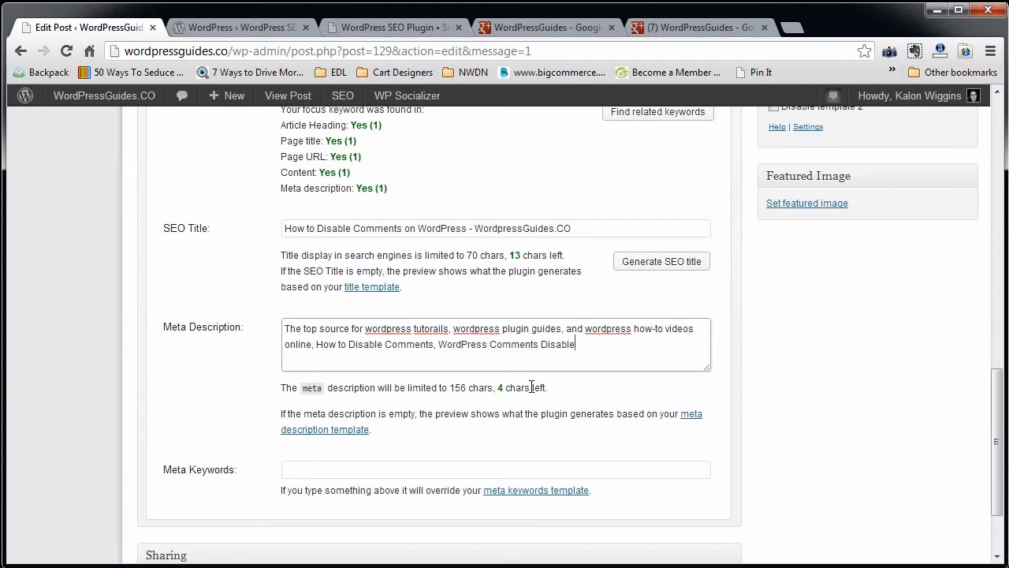
- Leave the meta keywords empty and update the post to save its SEO title and meta description
left_click(361, 473)
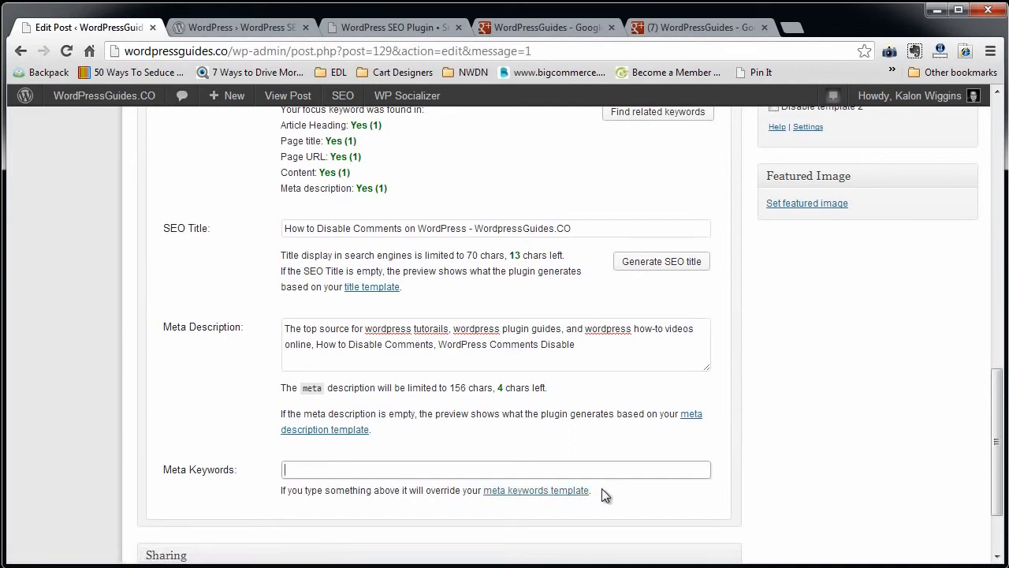
scroll(602, 487, "up", 1)
scroll(461, 366, "up", 1)
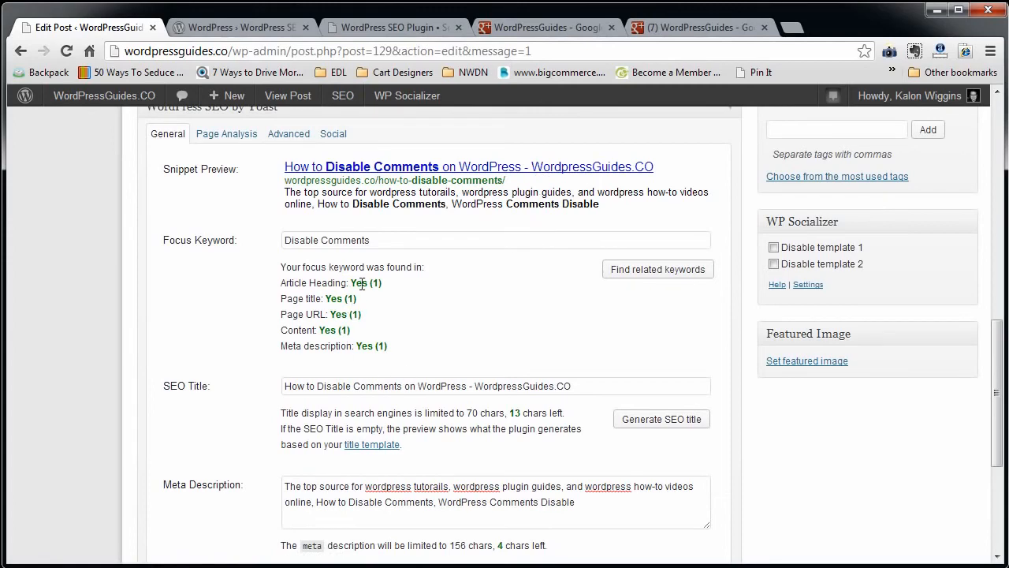
scroll(558, 417, "up", 5)
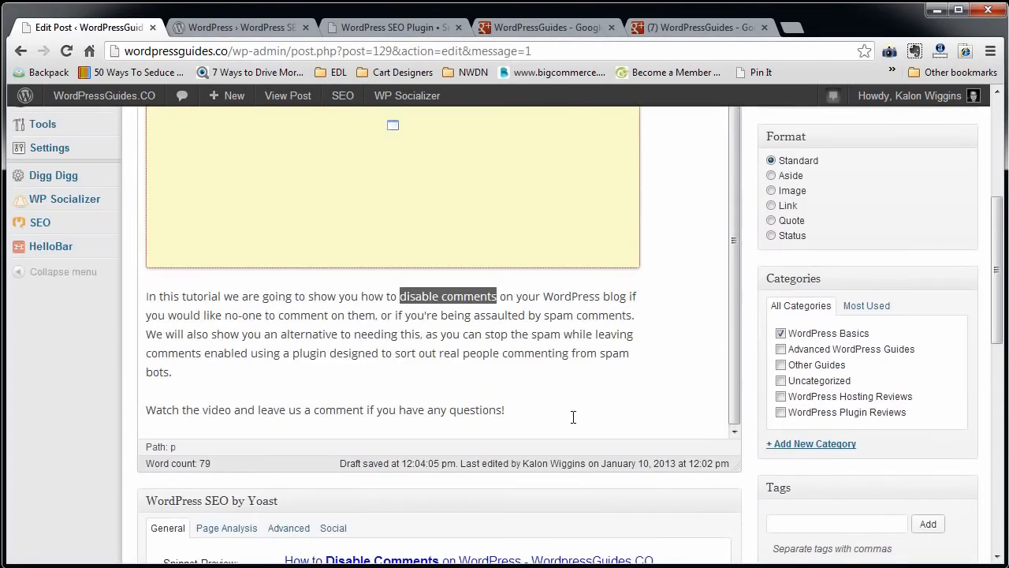
scroll(573, 416, "up", 4)
left_click(946, 300)
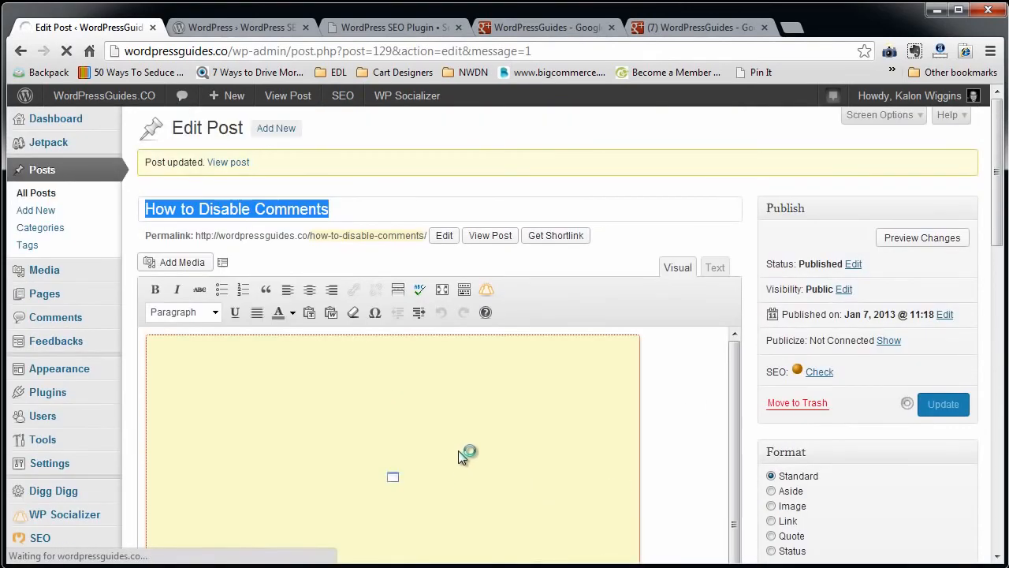
- Update the post and review the SEO score, SEO title, meta description and focus keyword columns in the full posts list
left_click(936, 402)
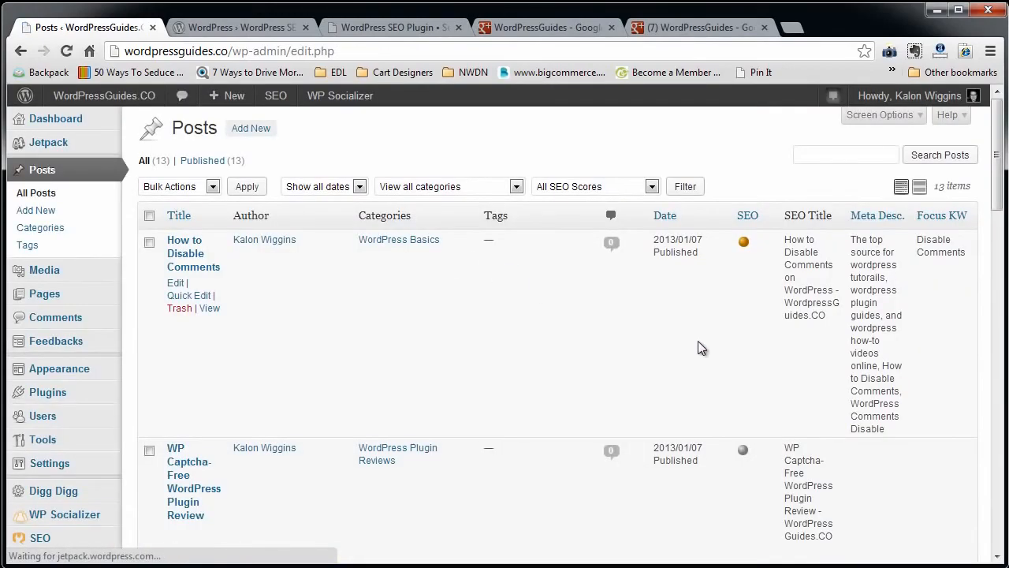
scroll(698, 348, "down", 4)
scroll(688, 358, "down", 8)
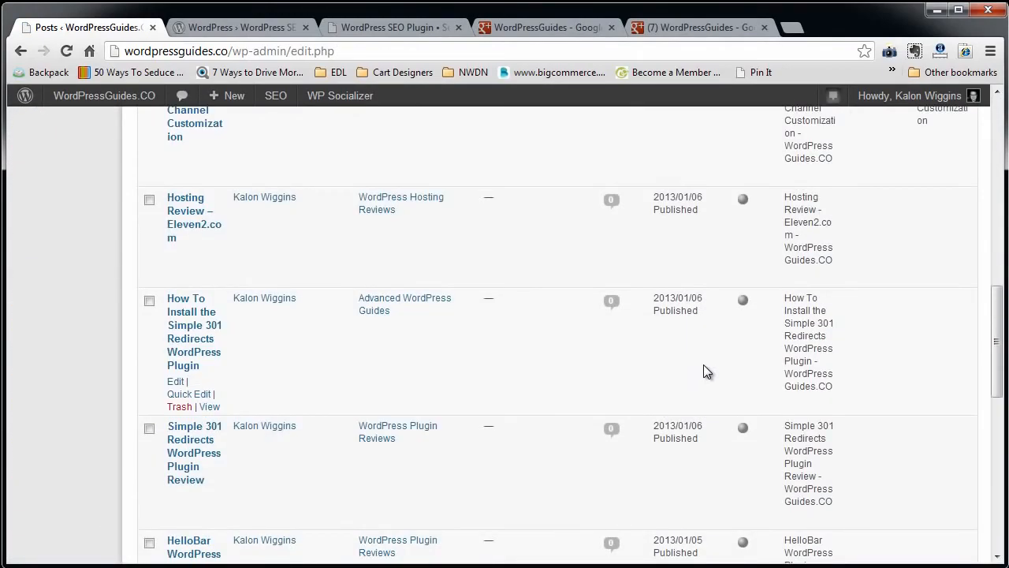
- Open the Advanced WordPress Guides category for editing and examine its Yoast WordPress SEO settings, from SEO title to sitemap inclusion
scroll(703, 368, "up", 12)
left_click(40, 228)
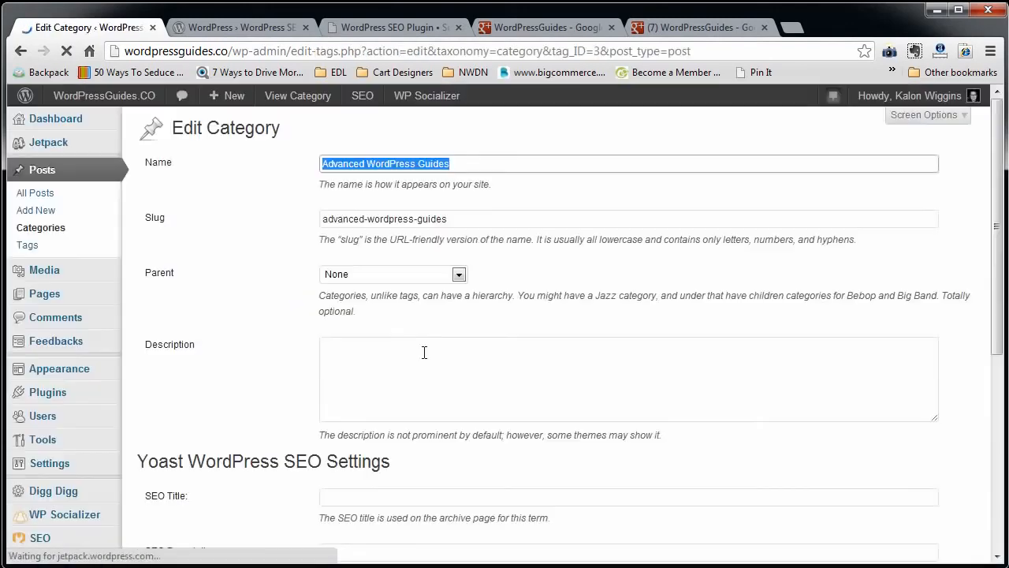
scroll(423, 352, "down", 5)
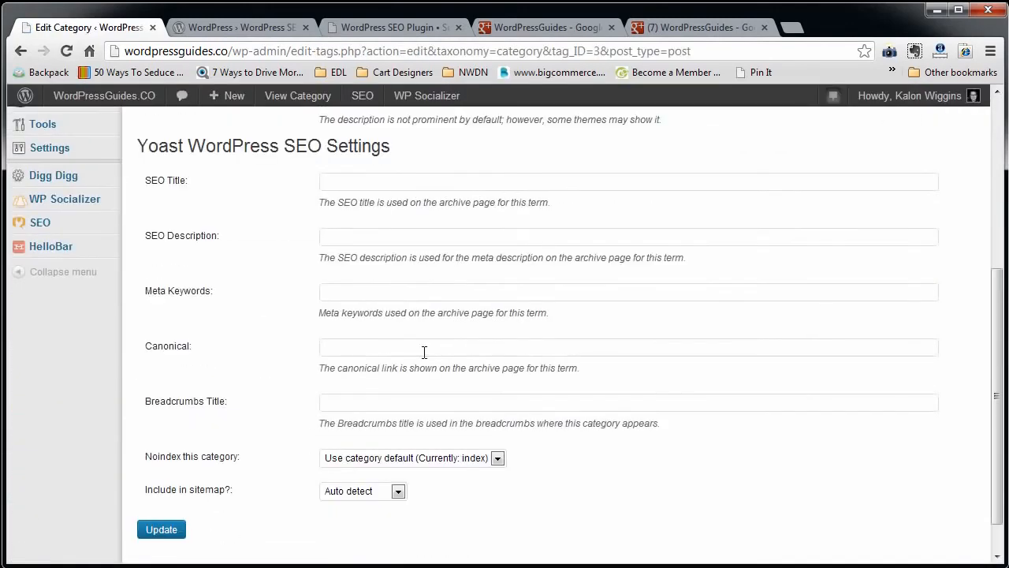
scroll(423, 351, "up", 5)
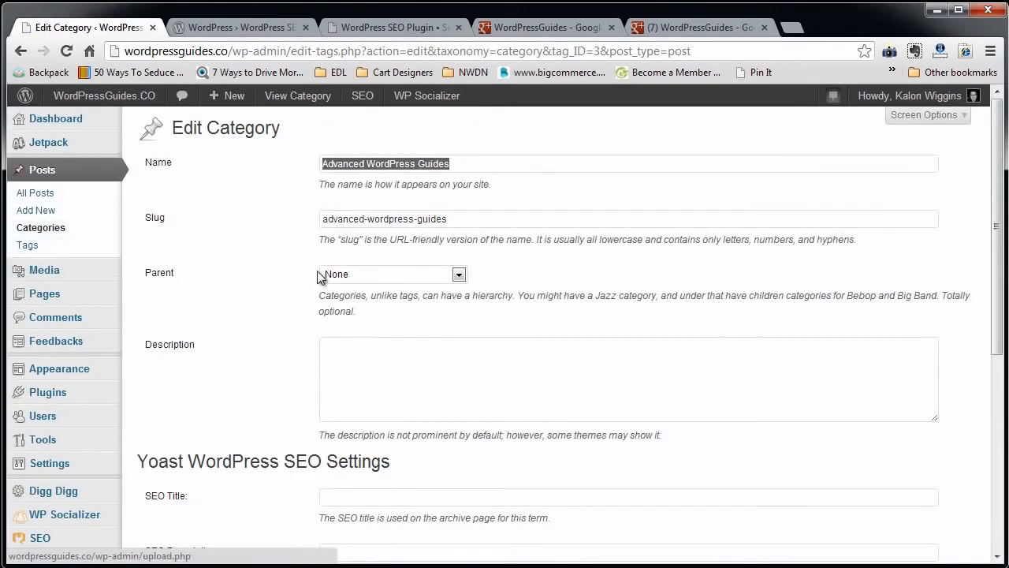
scroll(521, 327, "down", 3)
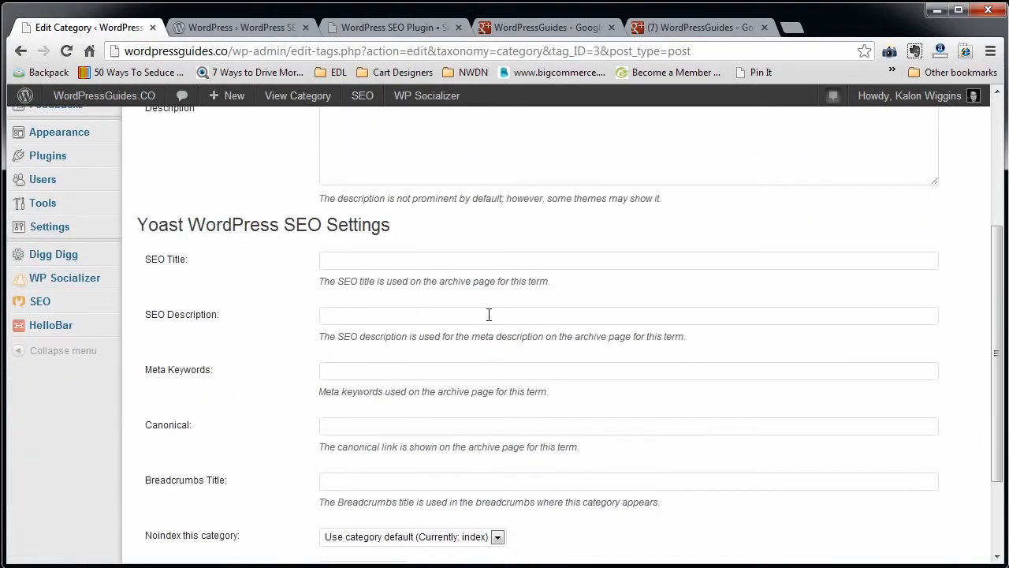
left_click(377, 269)
scroll(361, 372, "down", 2)
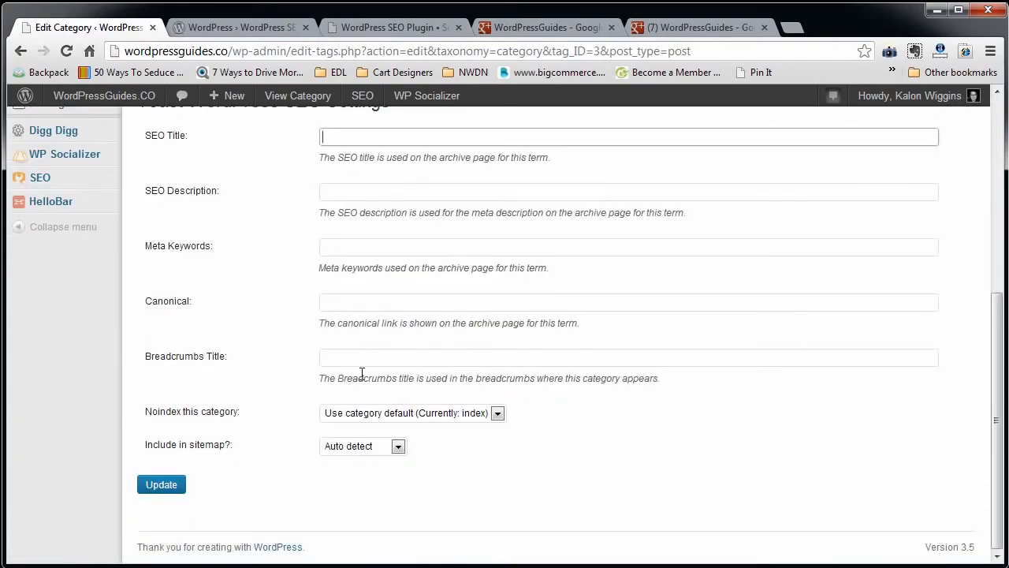
scroll(362, 373, "up", 5)
scroll(361, 373, "down", 5)
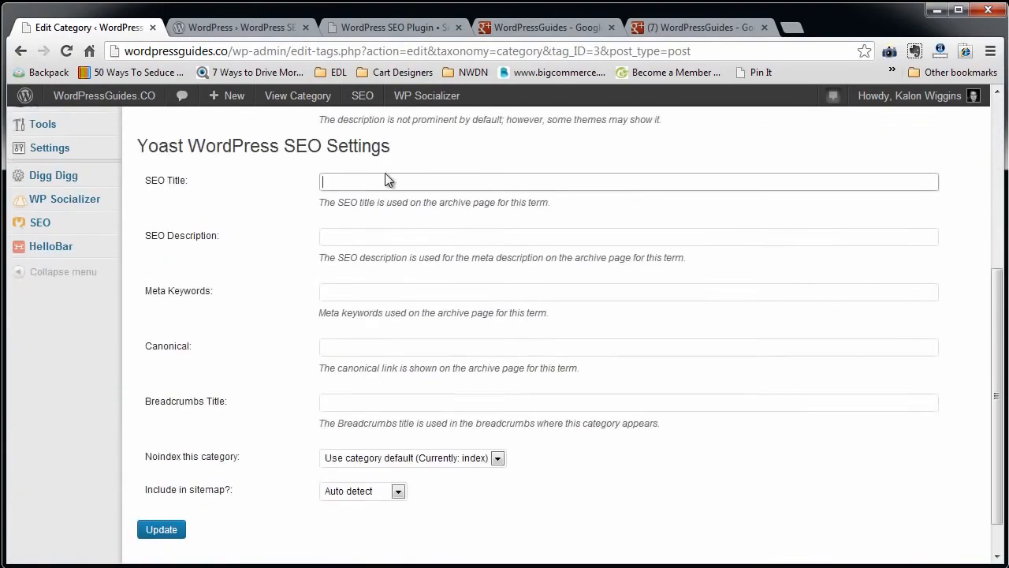
scroll(339, 253, "up", 5)
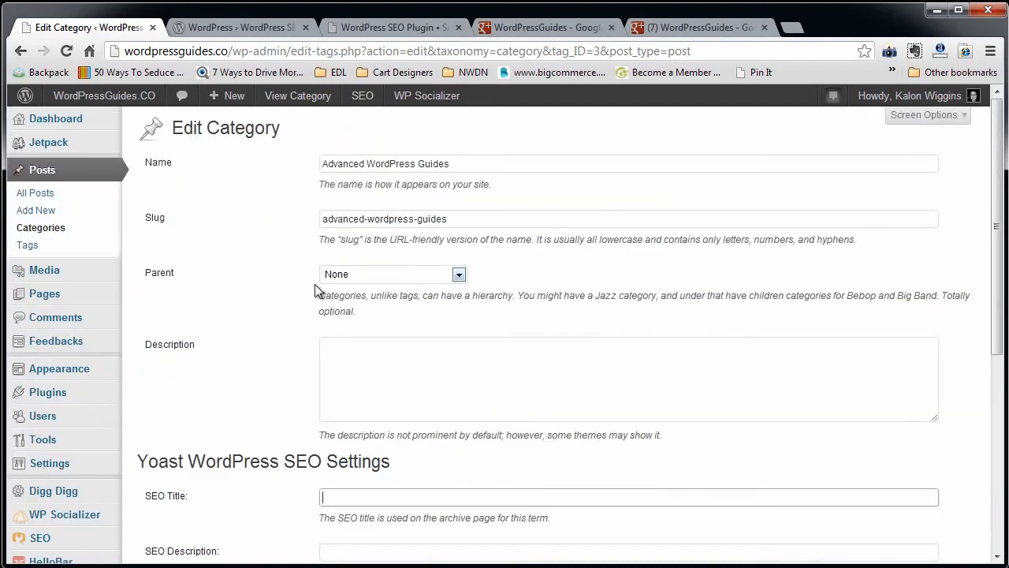
- Return to the list of all posts and look over the available admin sections
left_click(39, 195)
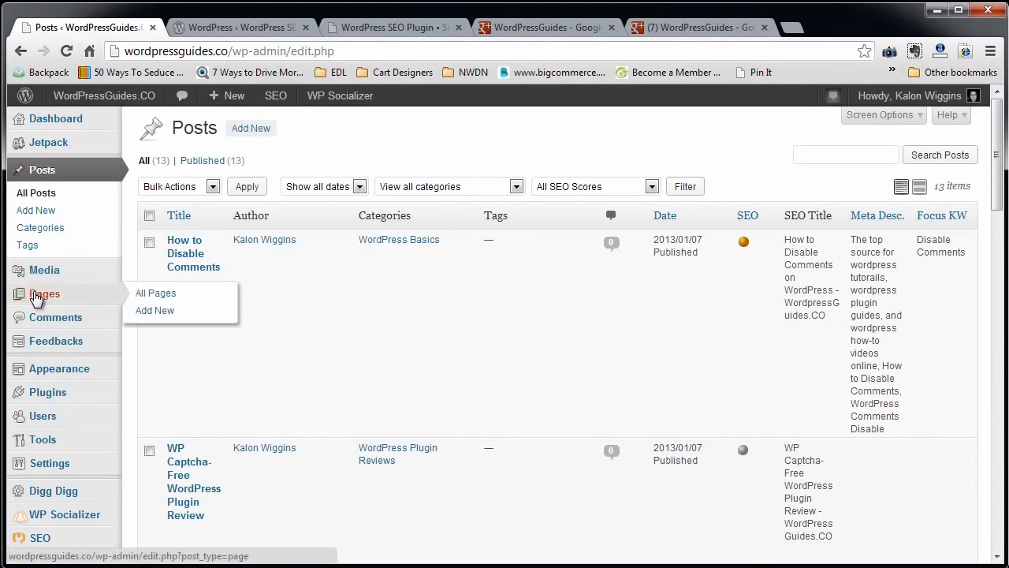
mouse_move(48, 276)
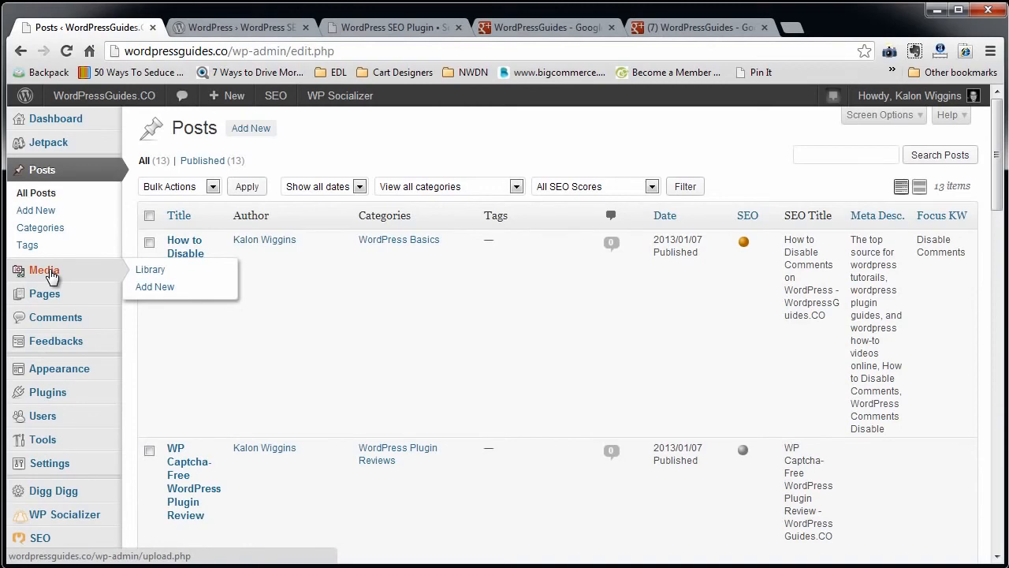
mouse_move(56, 462)
scroll(56, 462, "down", 2)
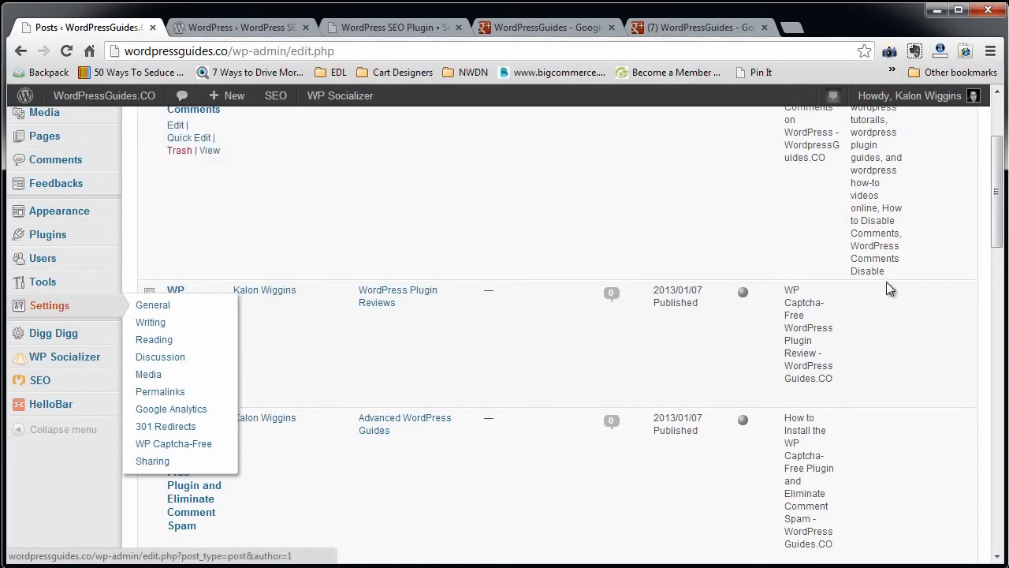
mouse_move(57, 339)
mouse_move(66, 365)
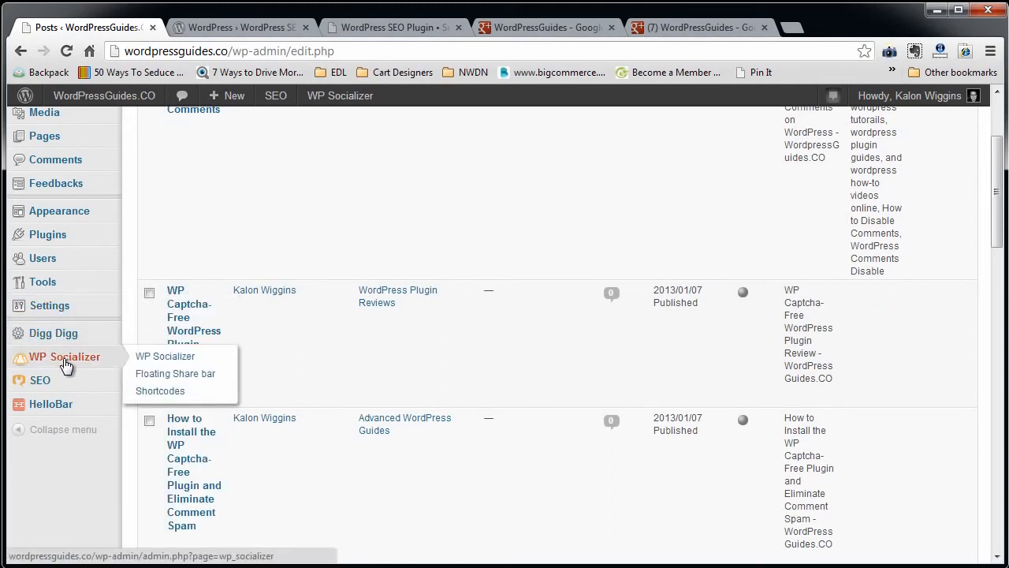
scroll(66, 365, "down", 1)
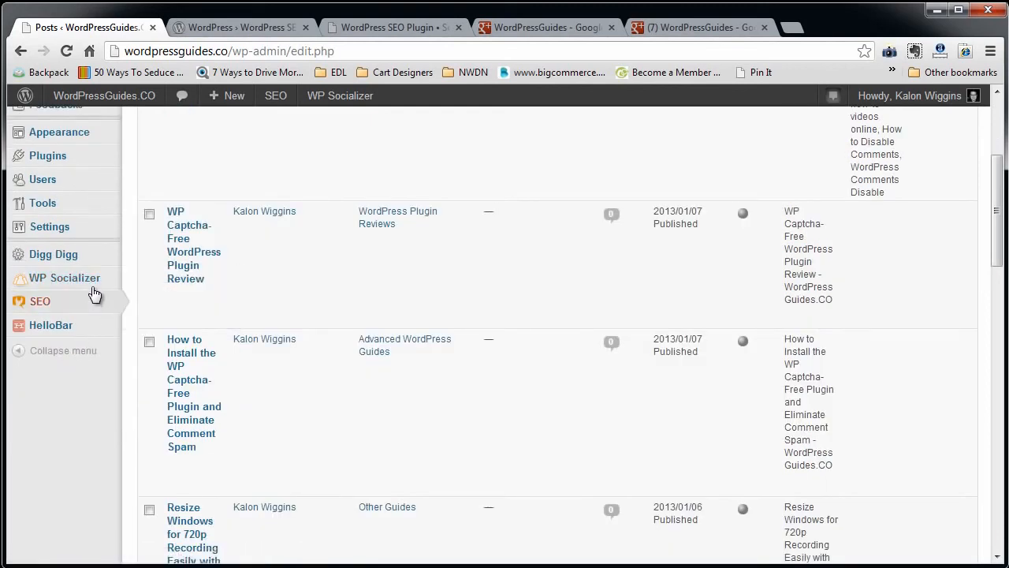
mouse_move(90, 288)
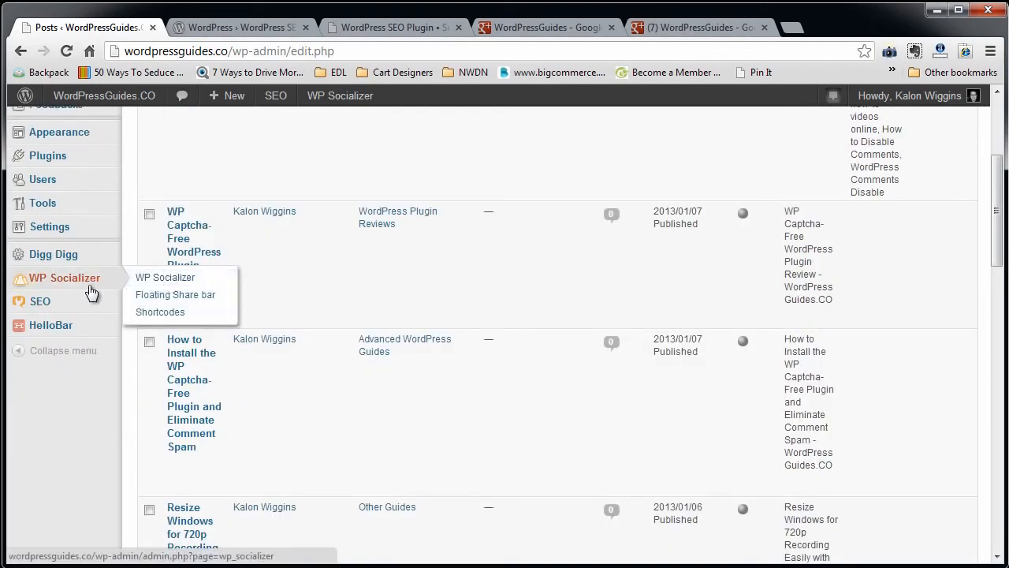
- Open the SEO plugin's XML Sitemaps settings and view the site's generated XML sitemap index
mouse_move(79, 304)
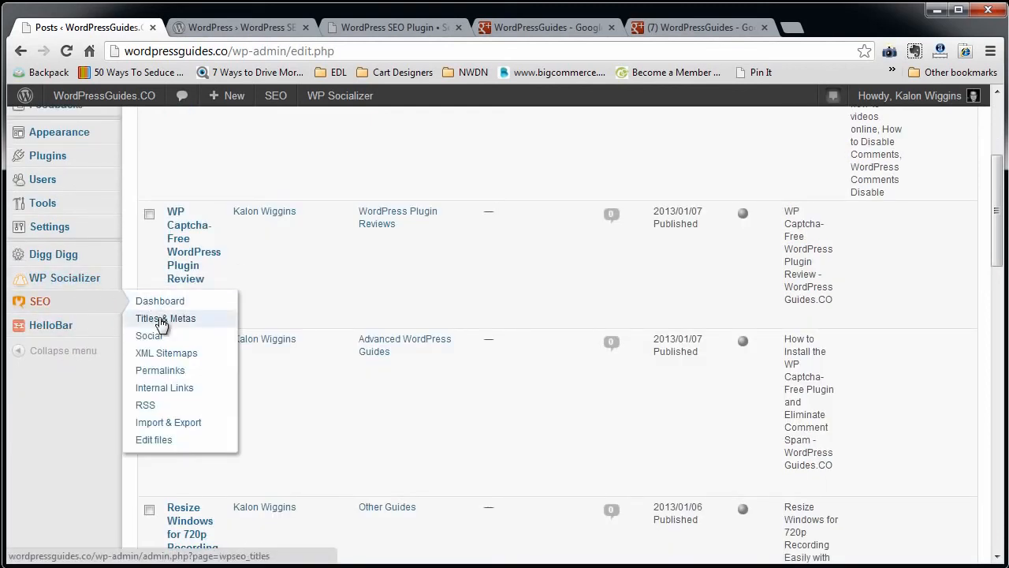
left_click(164, 356)
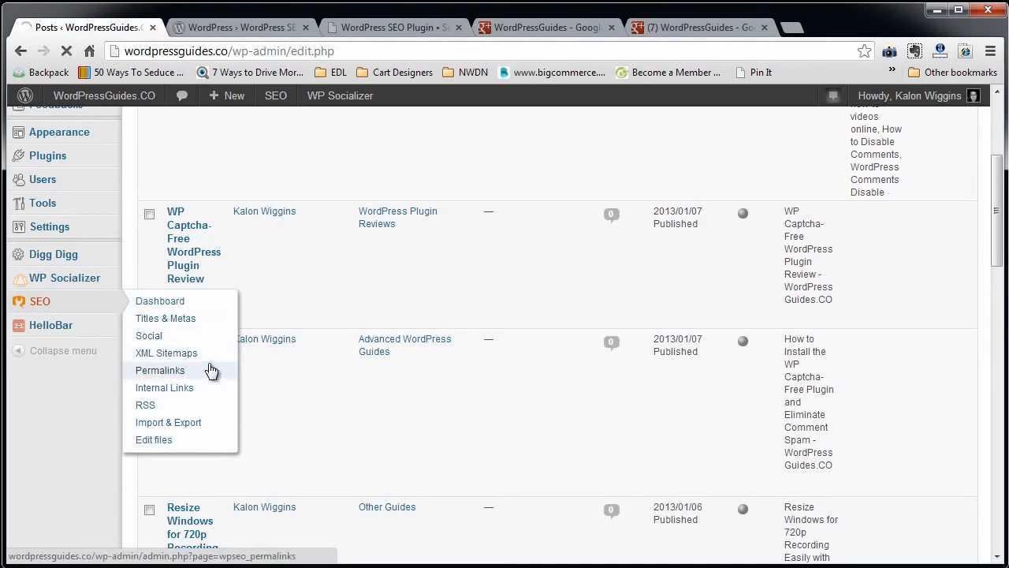
left_click(337, 220)
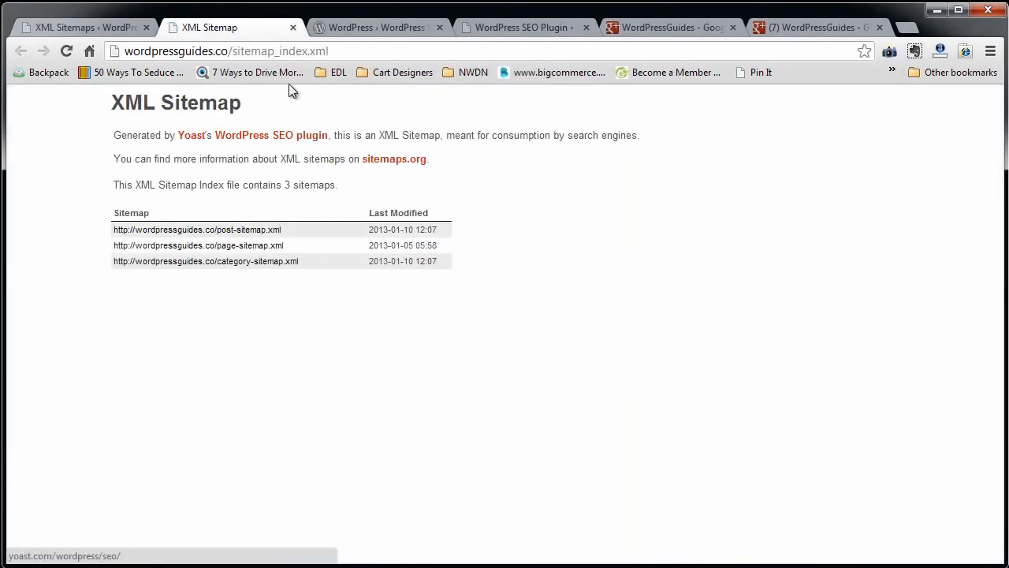
left_click(82, 26)
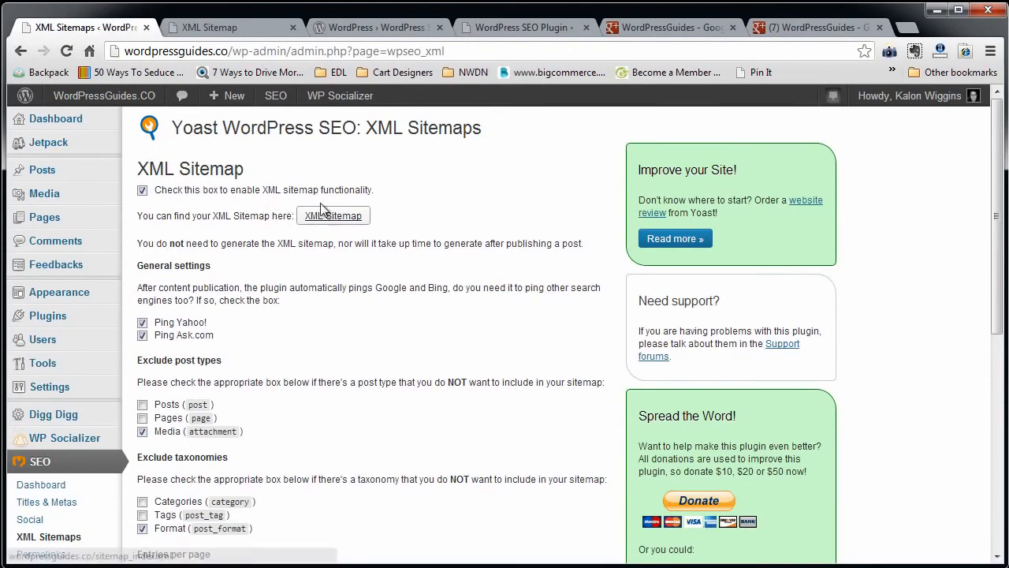
- Copy the full URL of the sitemap index page, wordpressguides.co/sitemap_index.xml, and open a new browser tab
left_click(218, 22)
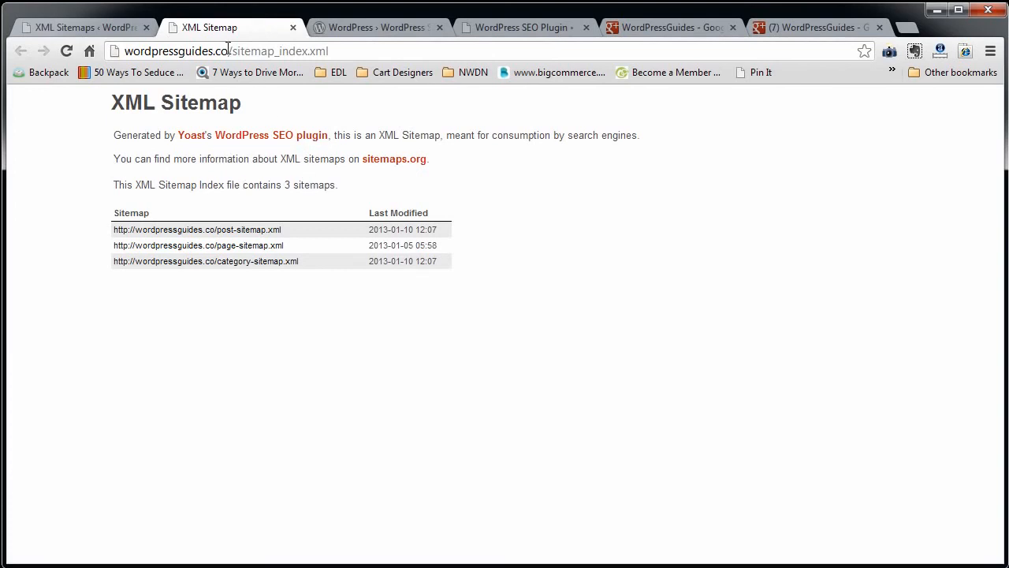
left_click_drag(228, 50, 120, 52)
right_click(289, 49)
key("Escape")
right_click(175, 64)
right_click(312, 45)
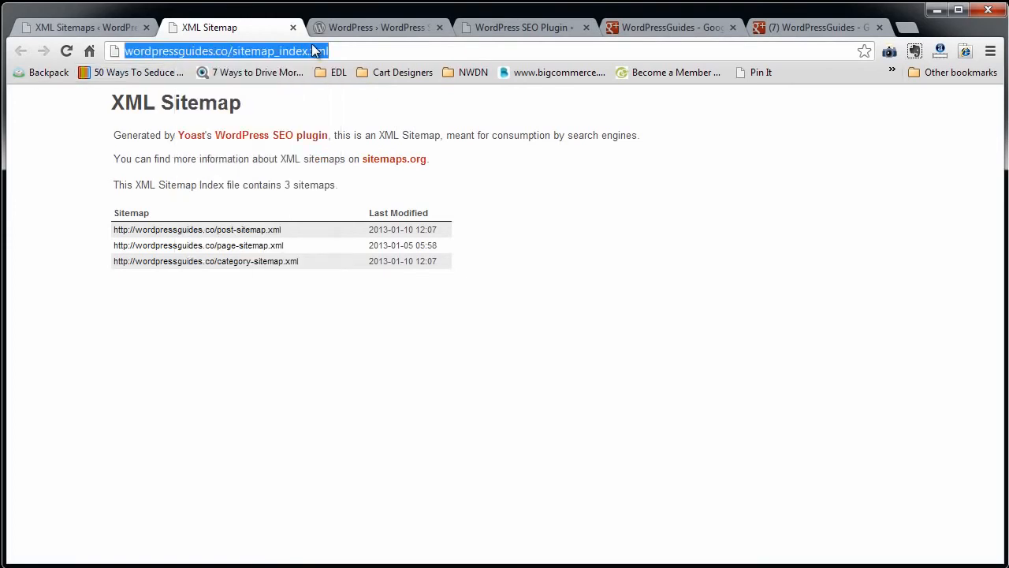
right_click(307, 47)
left_click(347, 96)
left_click(910, 29)
type("wor")
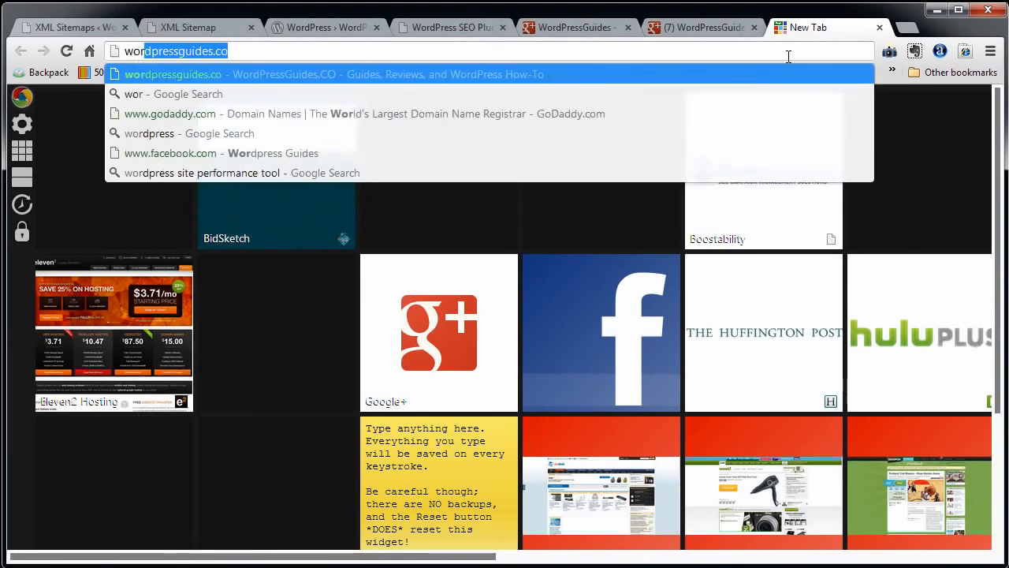
type("dpress")
key("ctrl+a")
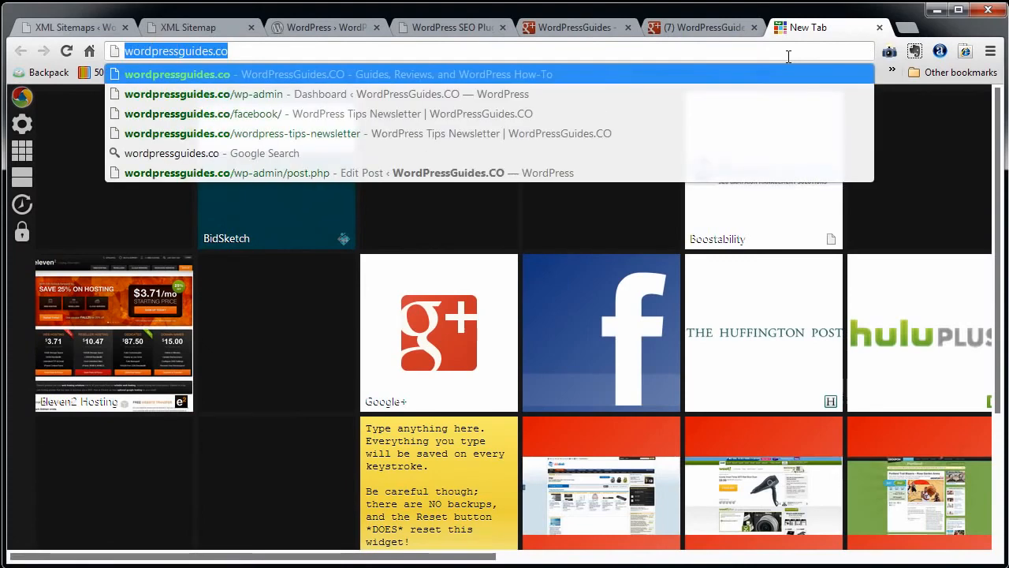
type("wgoogle")
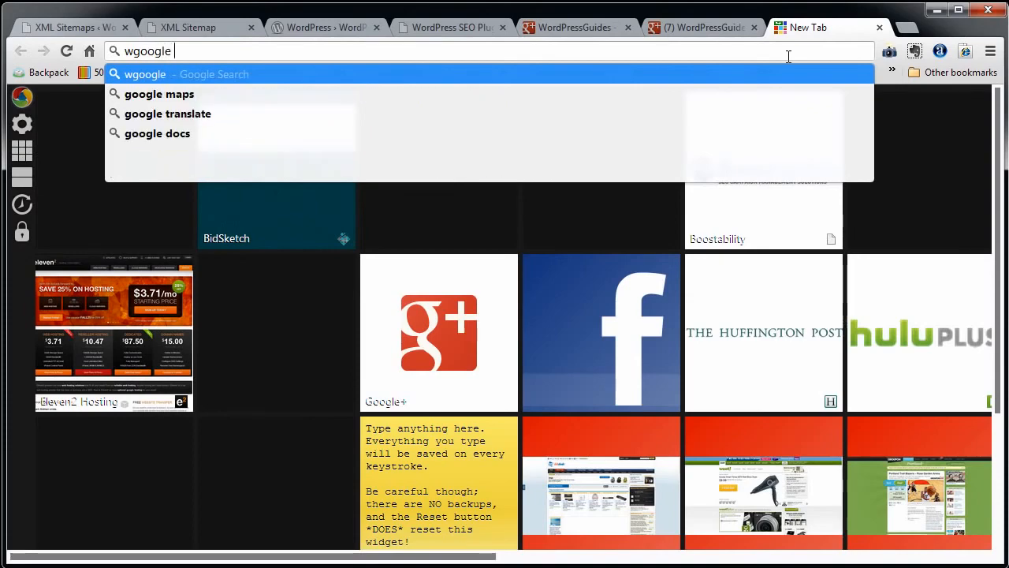
- Search Google for "google webmaster tools" and open the Webmaster Tools site from the results
key("ctrl+a")
type("google webm")
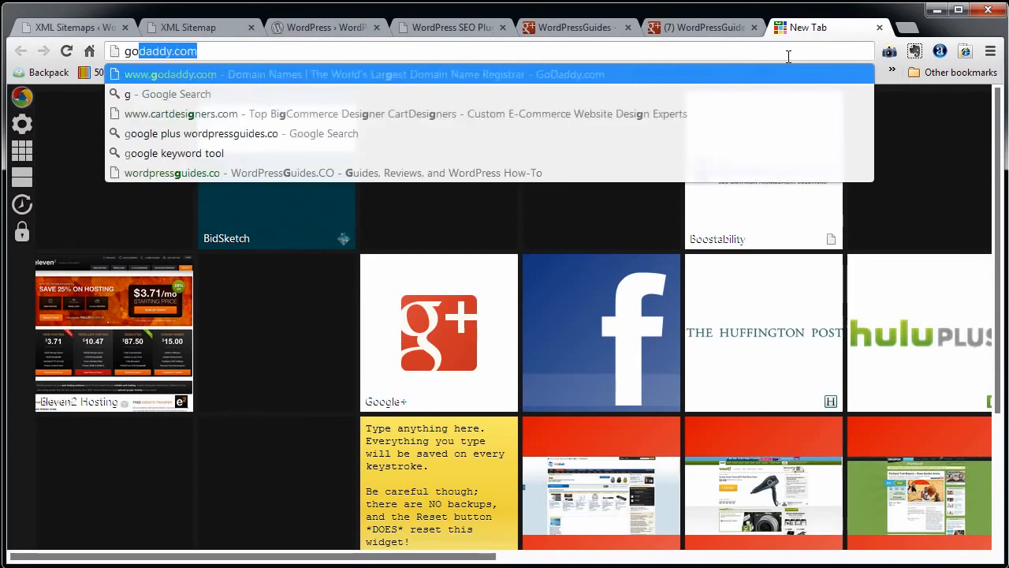
type("aster tools")
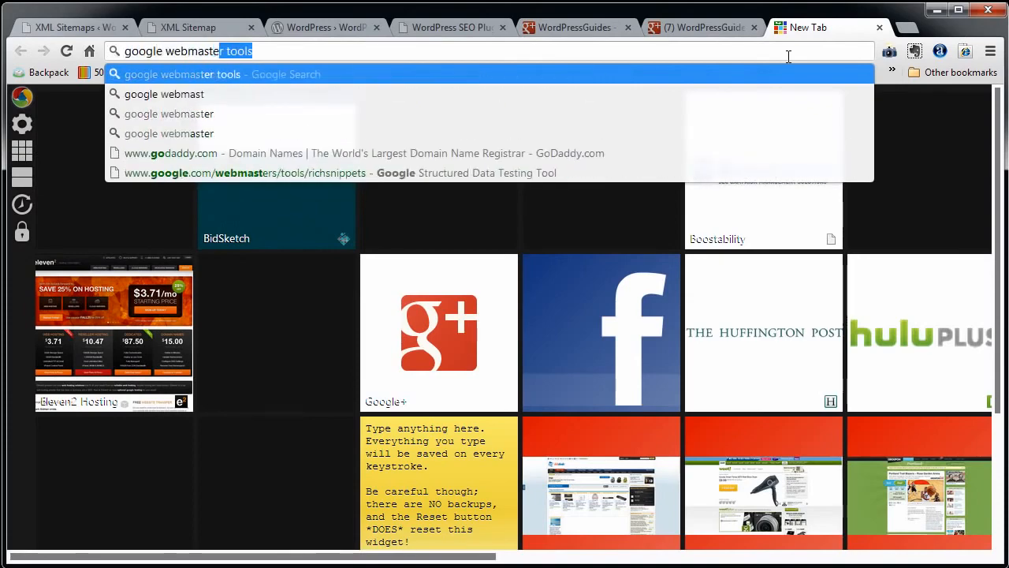
key("Return")
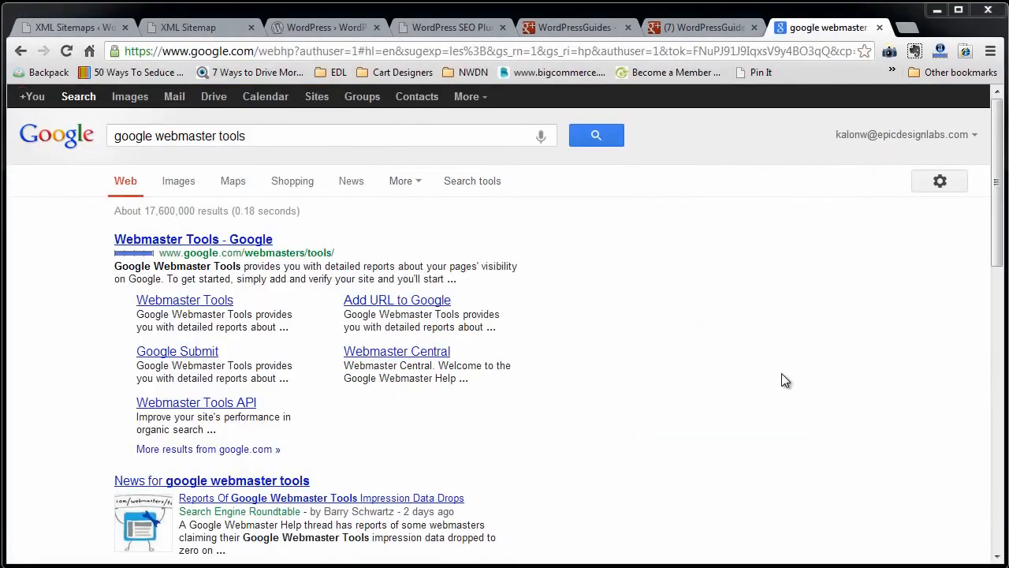
left_click(263, 240)
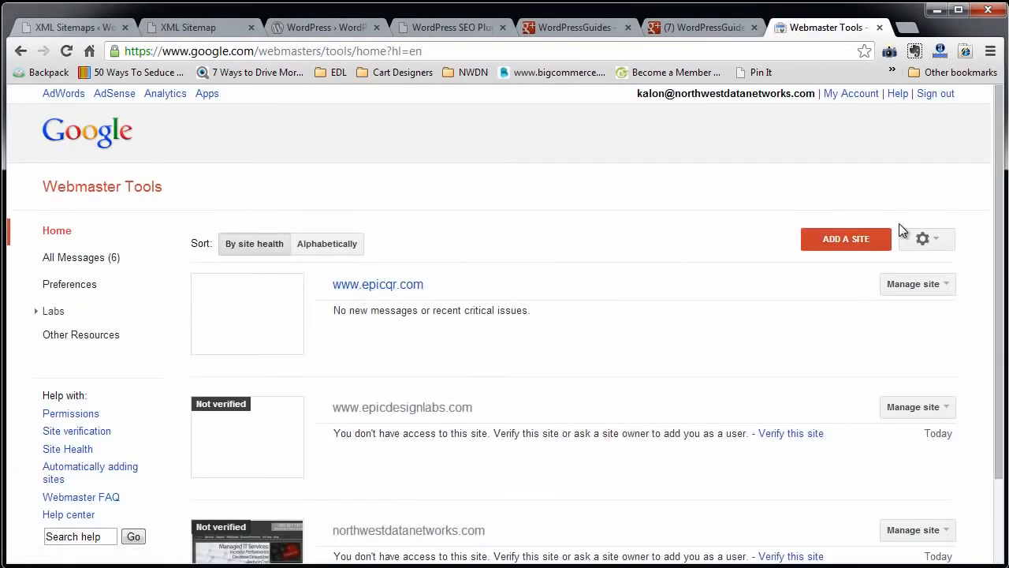
left_click(851, 239)
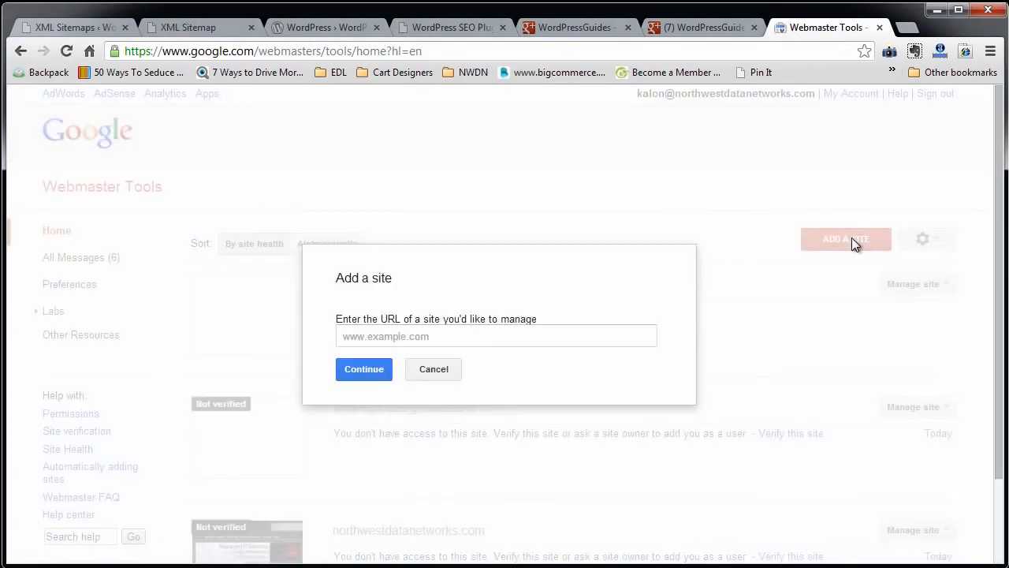
left_click(441, 336)
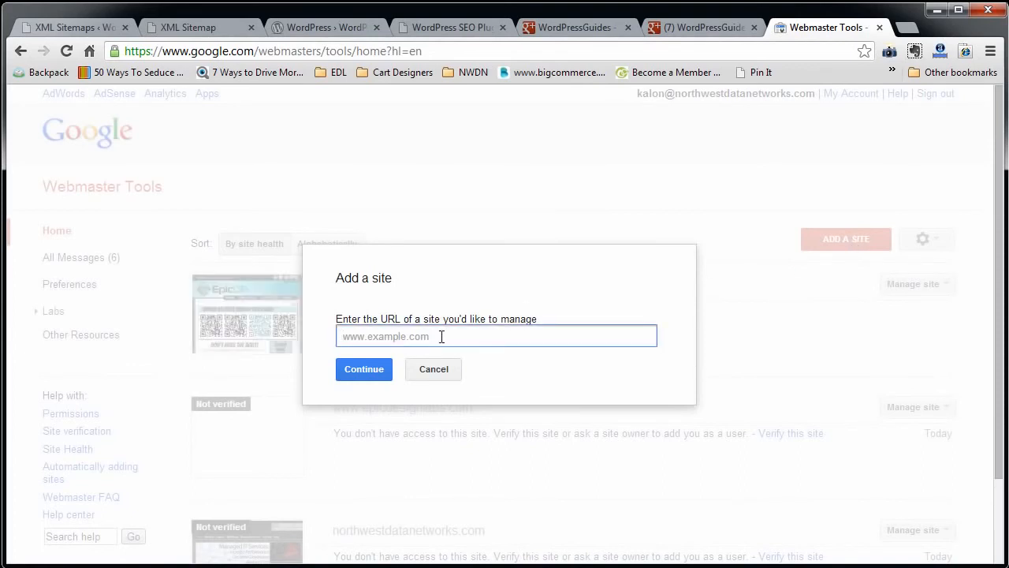
type("Wordpres")
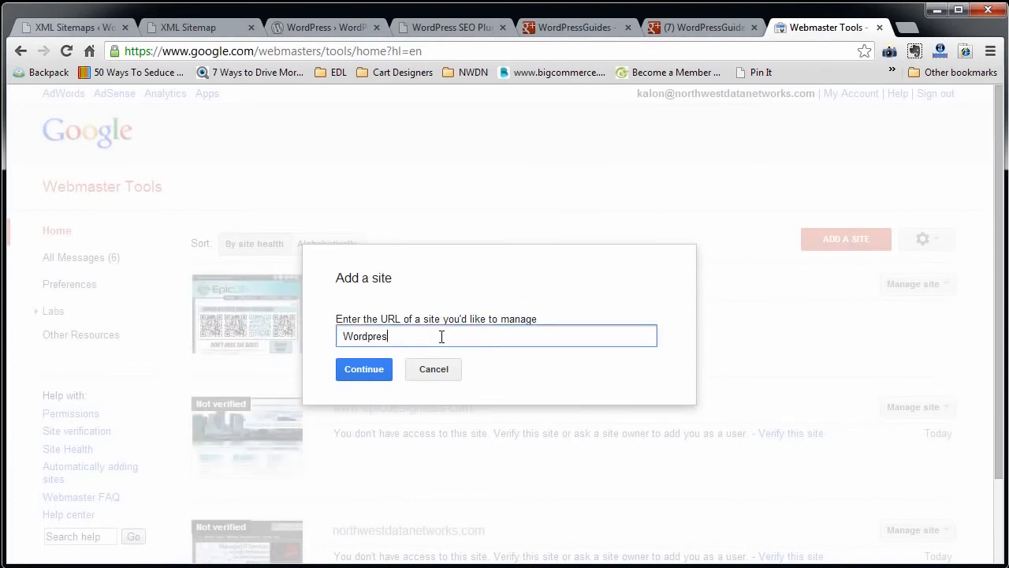
type("sGuides ")
type("http:")
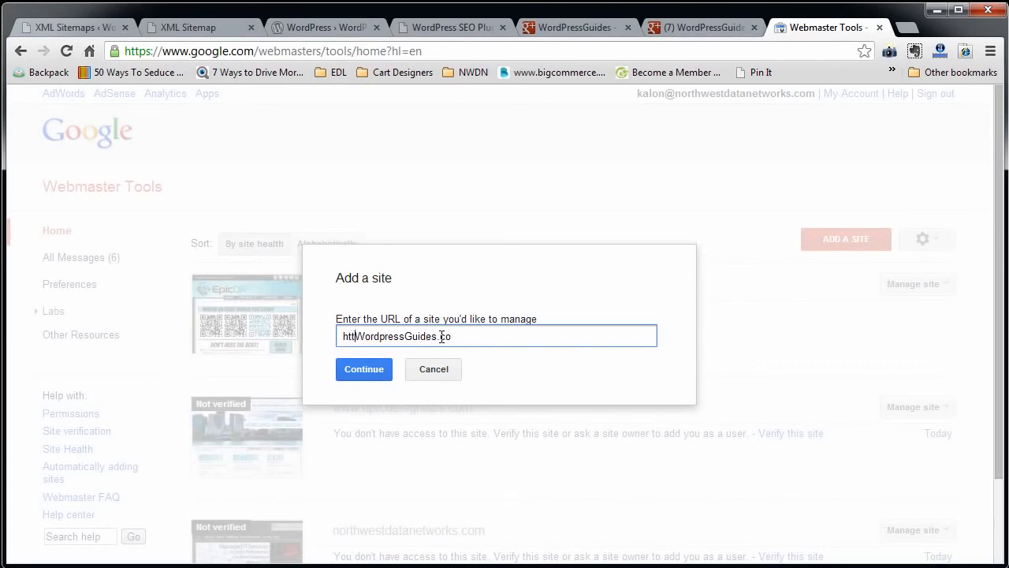
type("//")
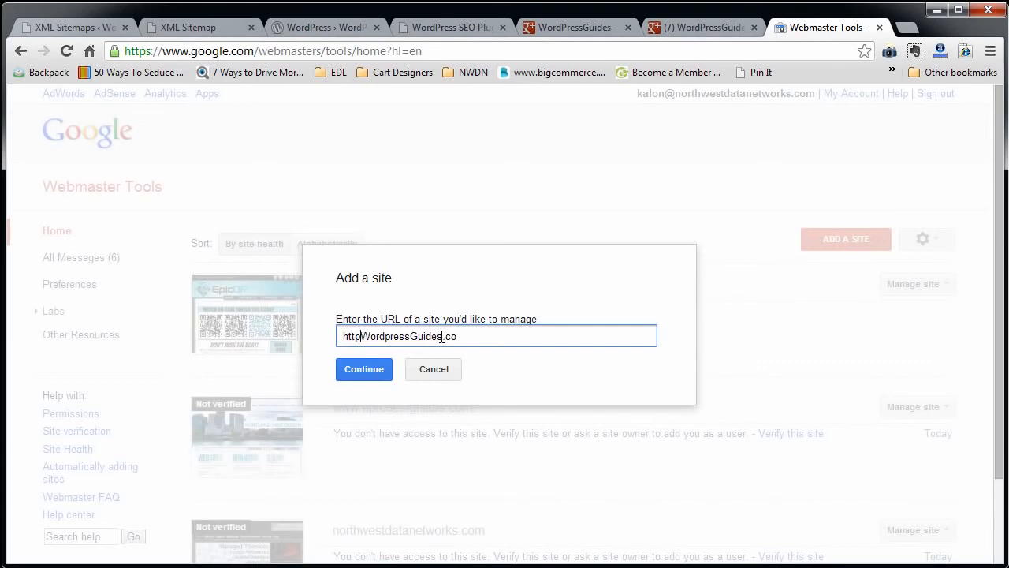
key("BackSpace")
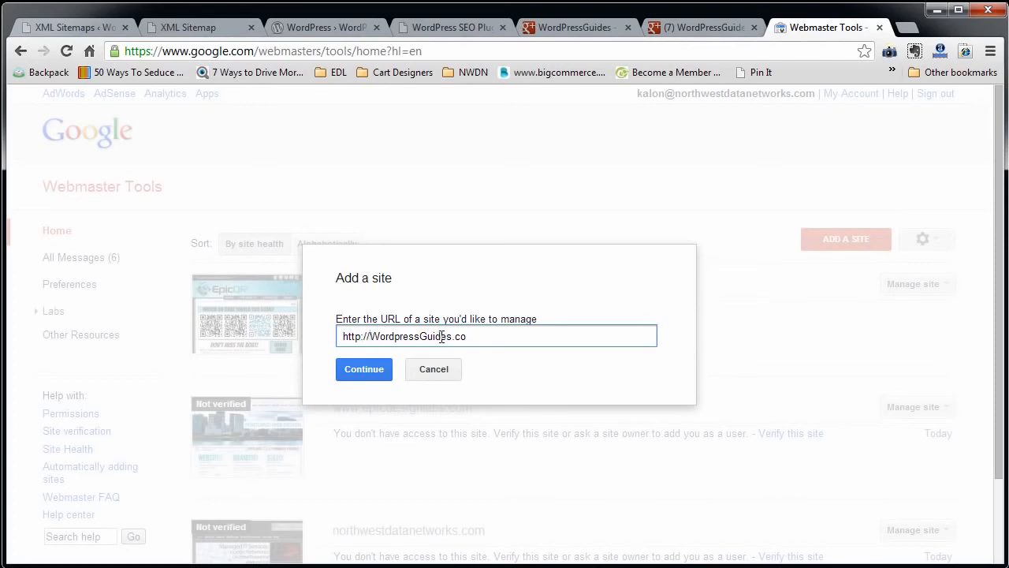
type("www.")
left_click(361, 374)
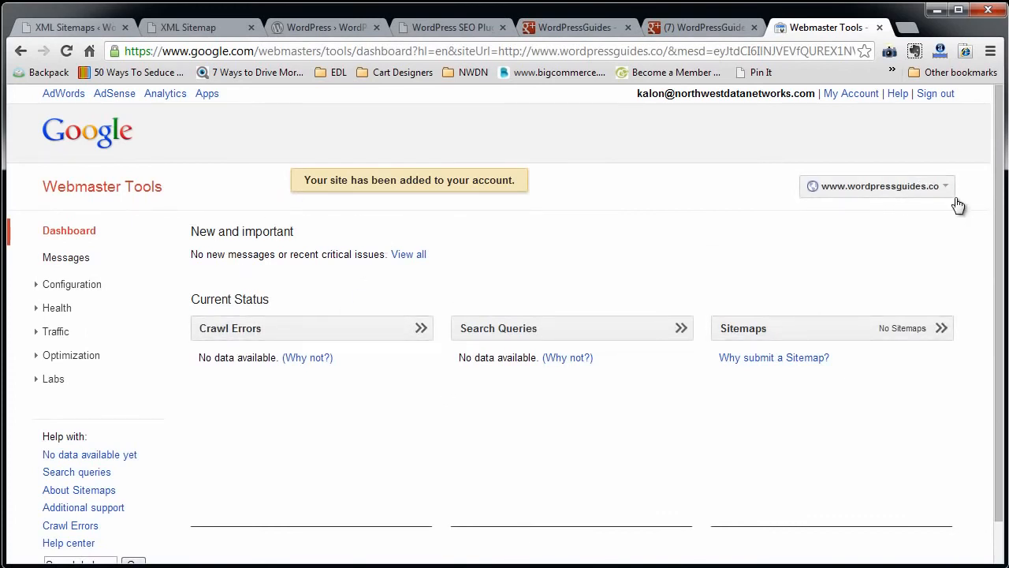
left_click(911, 338)
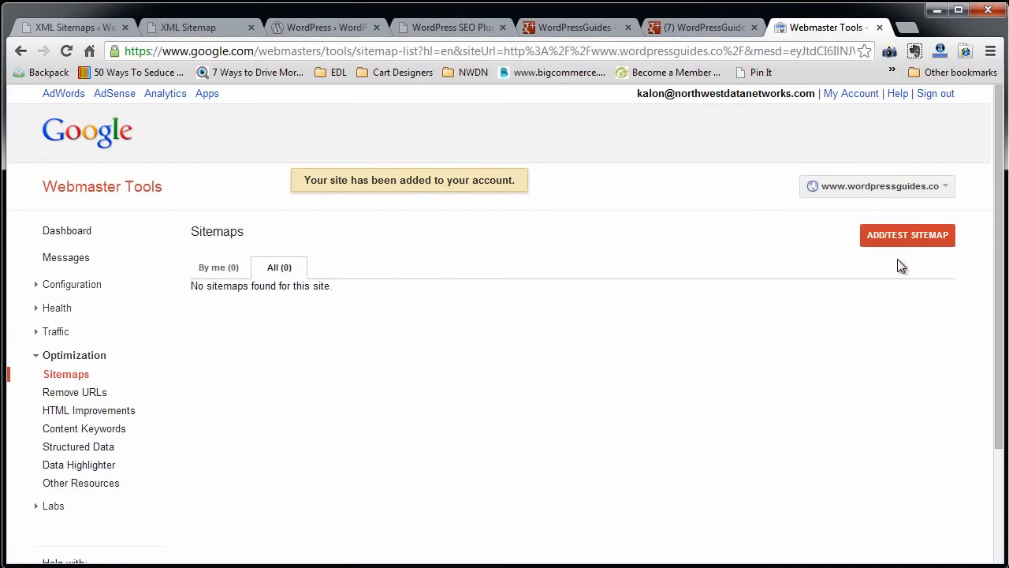
left_click(901, 240)
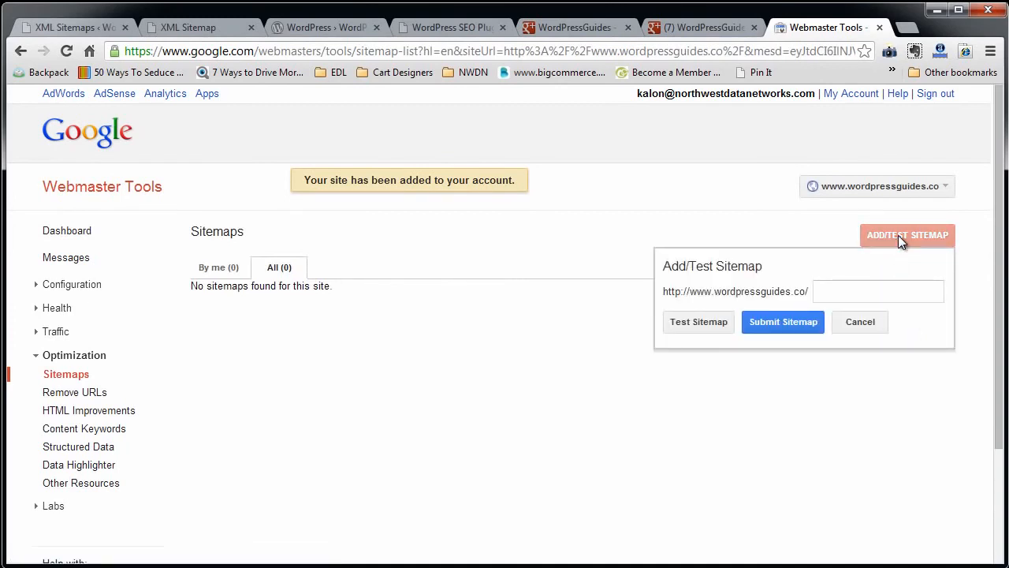
left_click(842, 289)
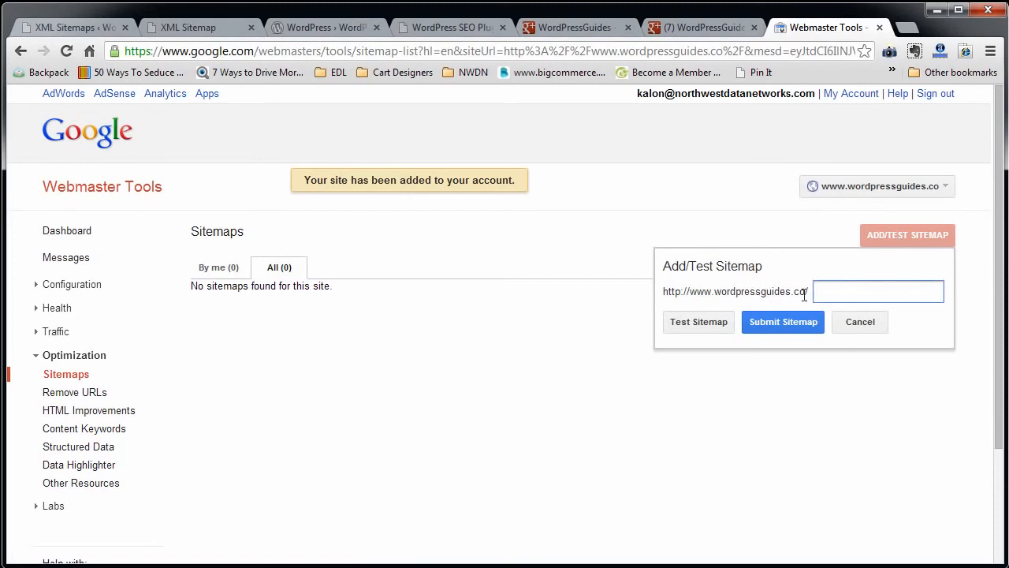
- Copy only the file name sitemap_index.xml from the address of the open XML sitemap page
left_click(188, 27)
left_click(236, 51)
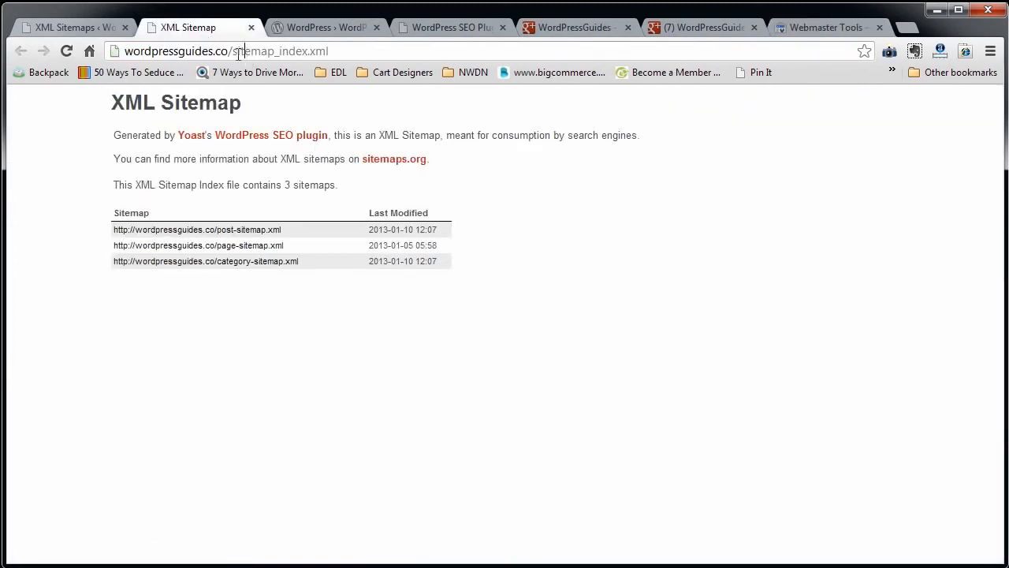
double_click(236, 50)
left_click_drag(350, 45, 381, 45)
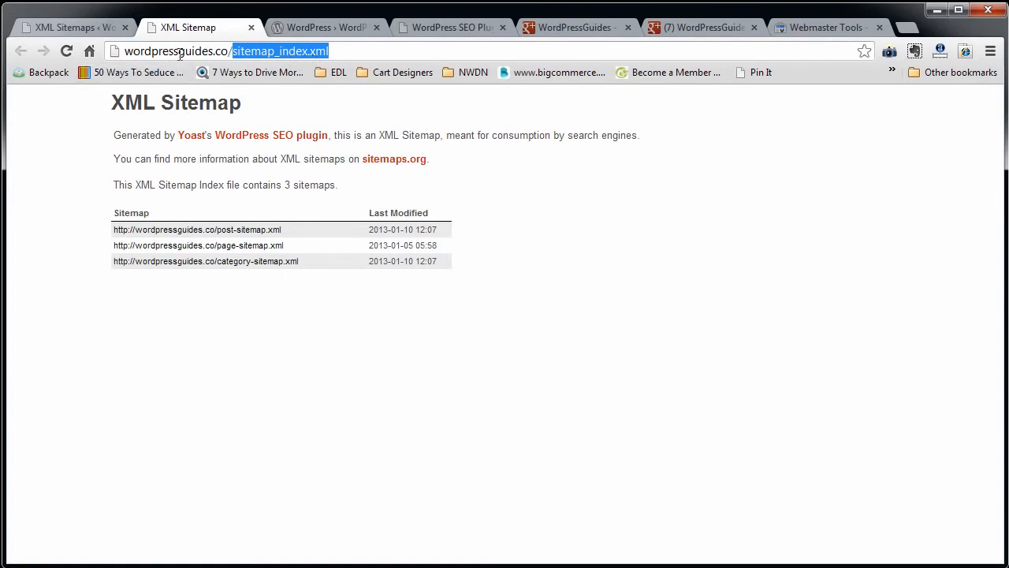
right_click(253, 50)
left_click(326, 99)
- Submit sitemap_index.xml as the site's sitemap in Webmaster Tools and reload the sitemap list
left_click(801, 25)
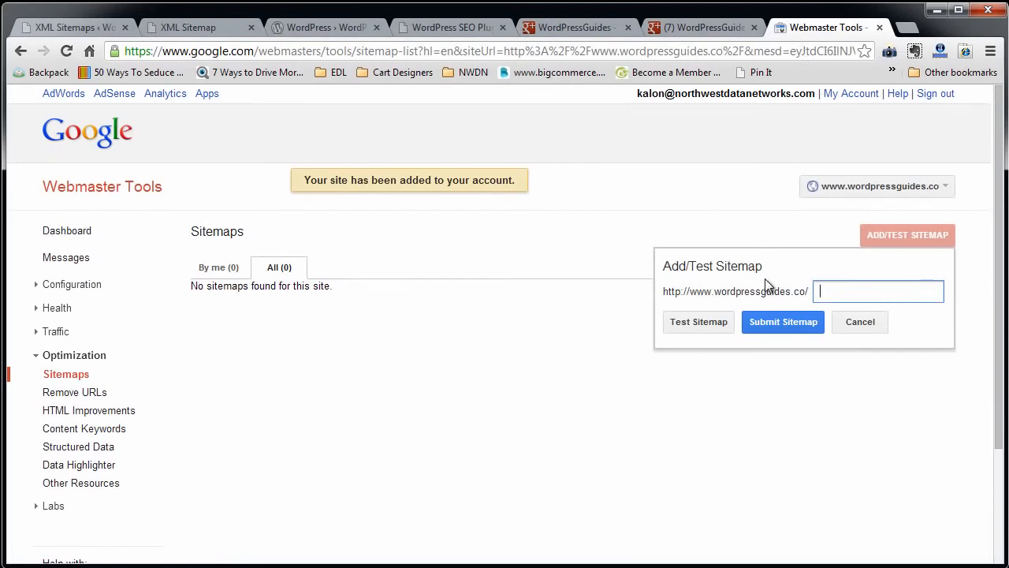
left_click_drag(672, 292, 818, 294)
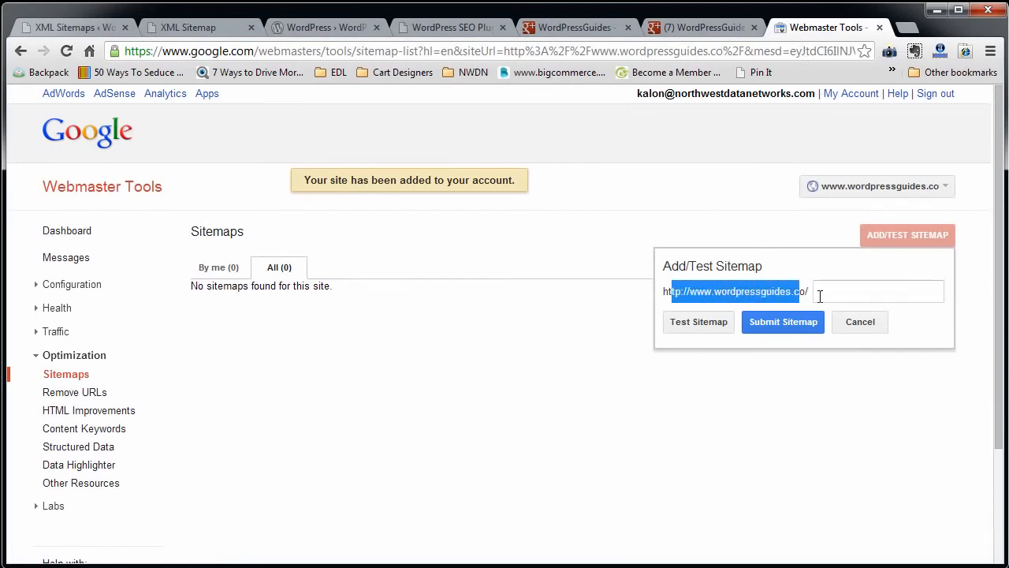
right_click(823, 292)
left_click(865, 376)
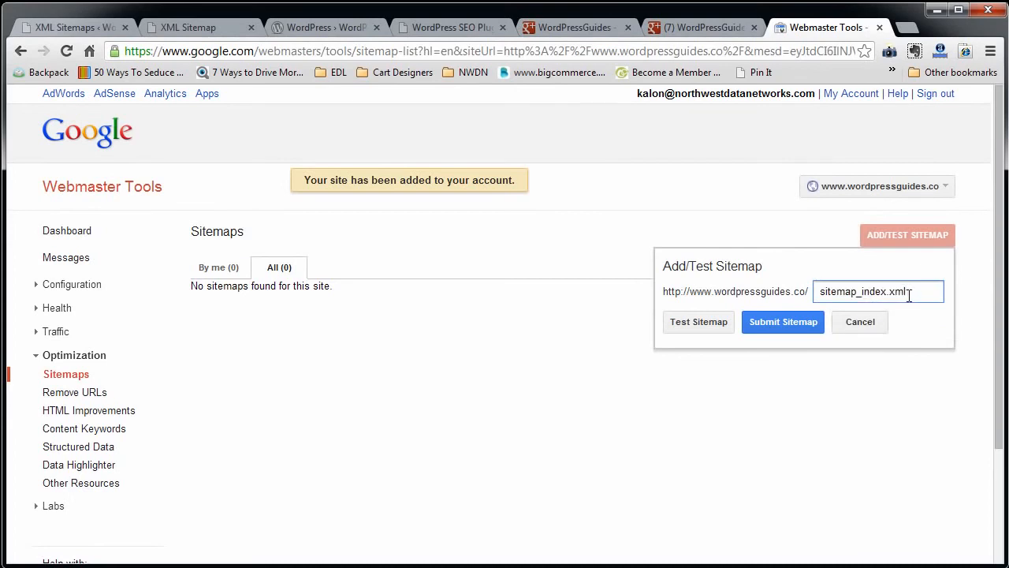
left_click(783, 321)
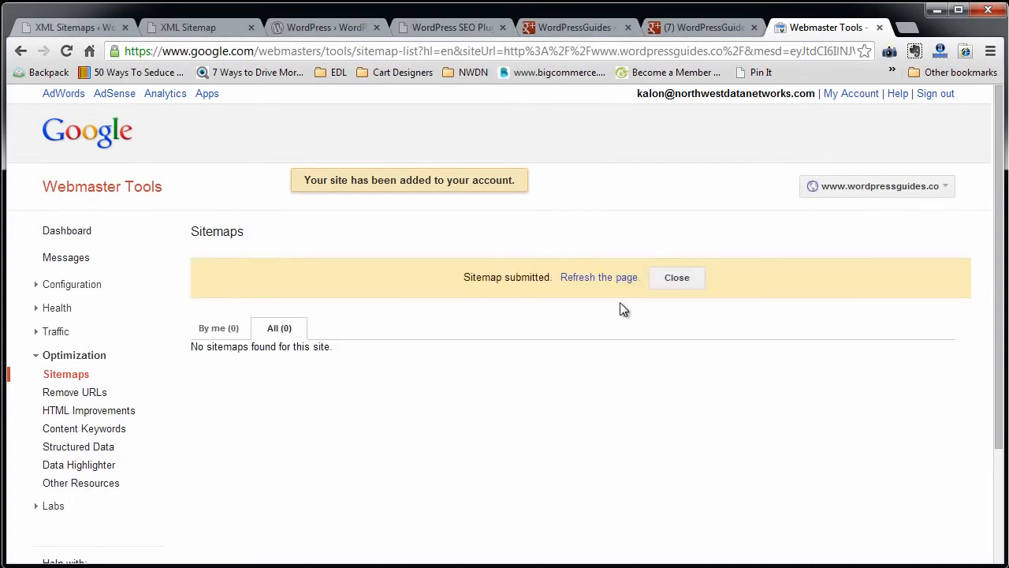
left_click(668, 283)
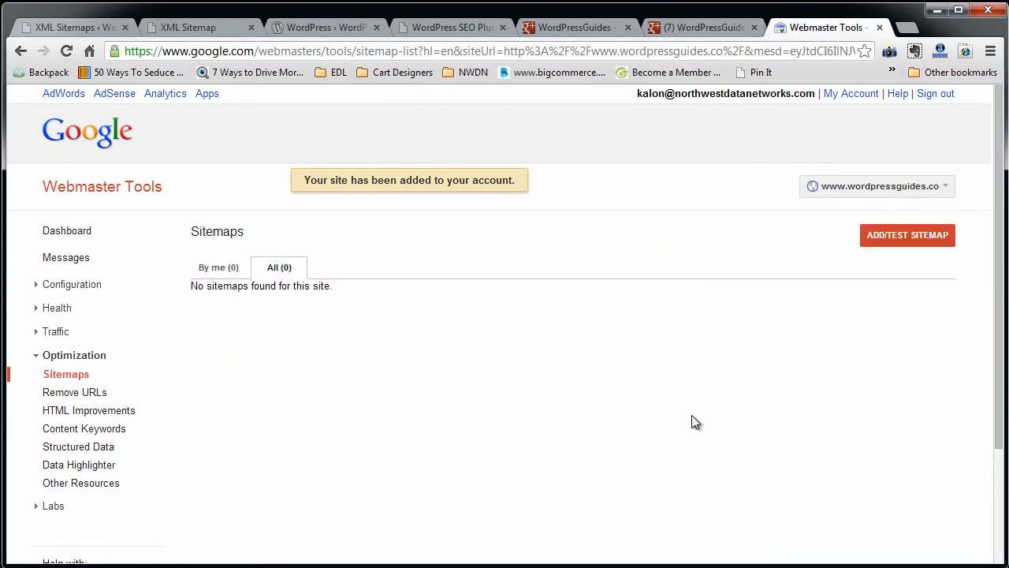
left_click(67, 50)
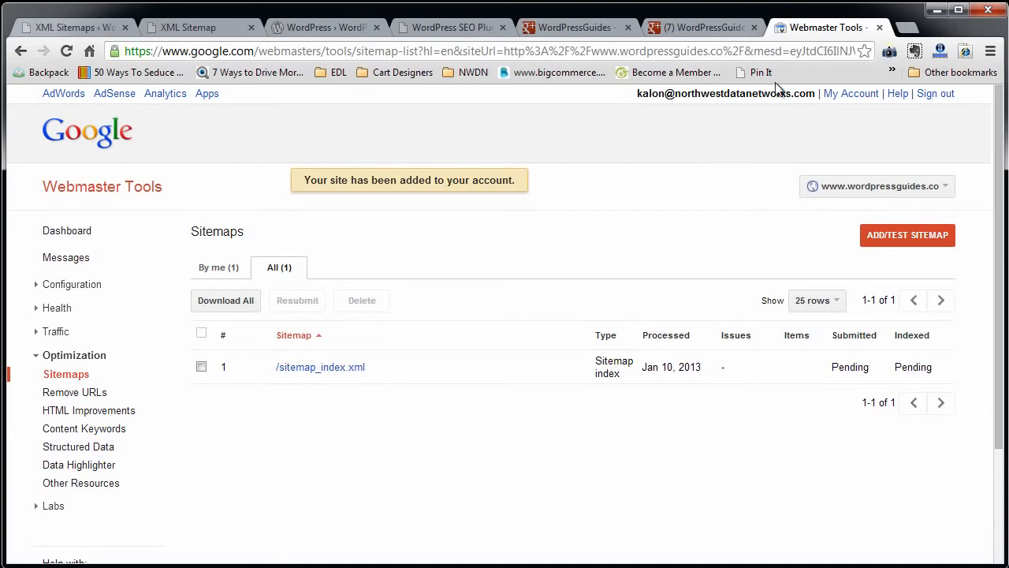
- Return to the WordPress admin, open the post "How to Disable Comments" and review its WordPress SEO by Yoast settings
left_click(55, 27)
scroll(250, 479, "down", 3)
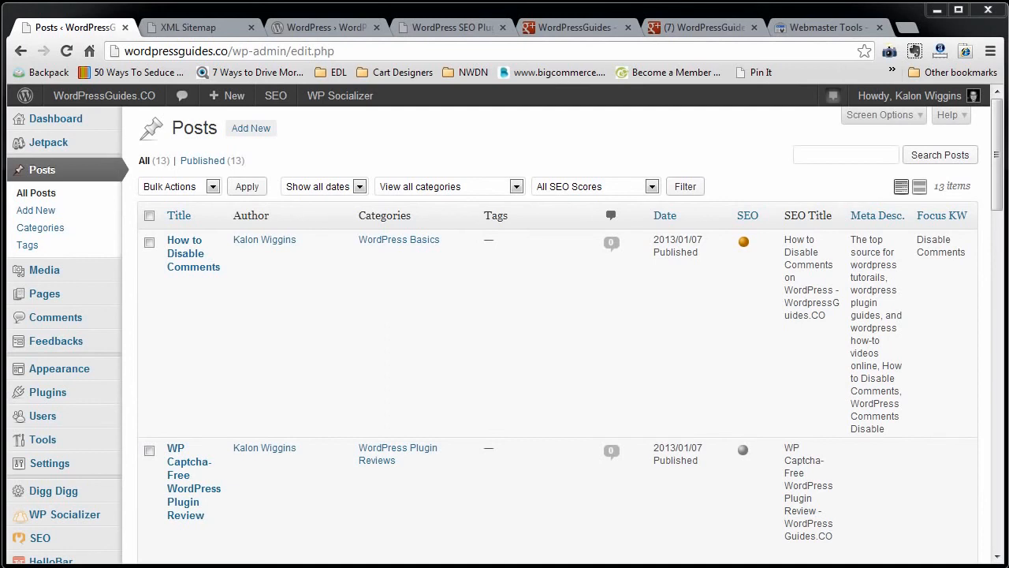
left_click(180, 248)
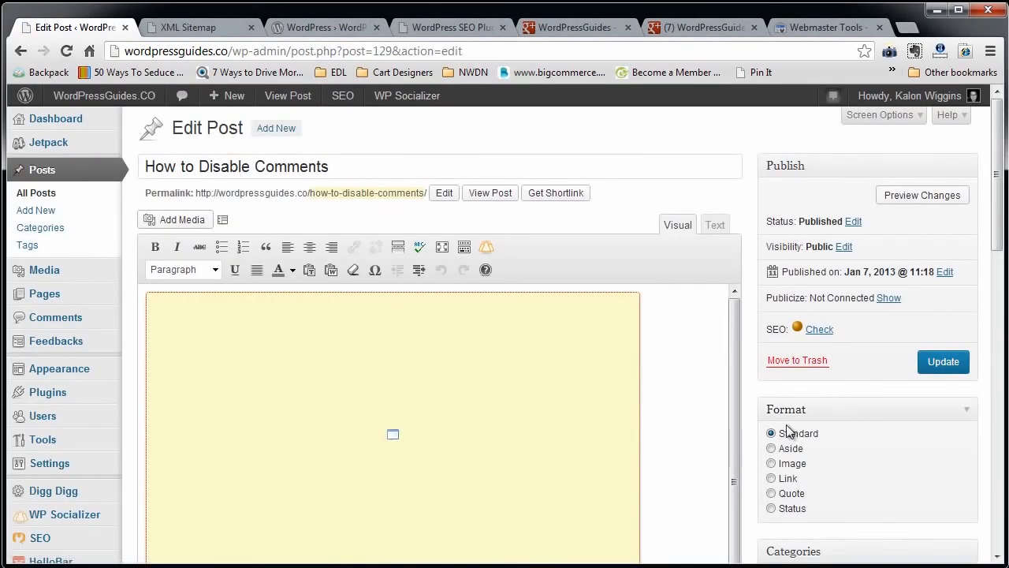
scroll(780, 425, "down", 5)
scroll(778, 422, "down", 3)
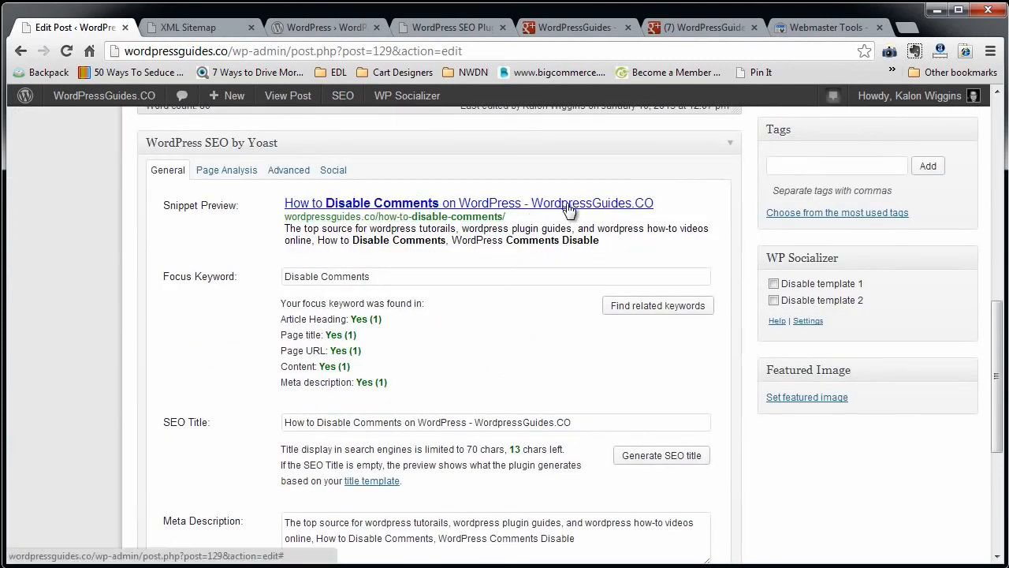
scroll(349, 382, "up", 10)
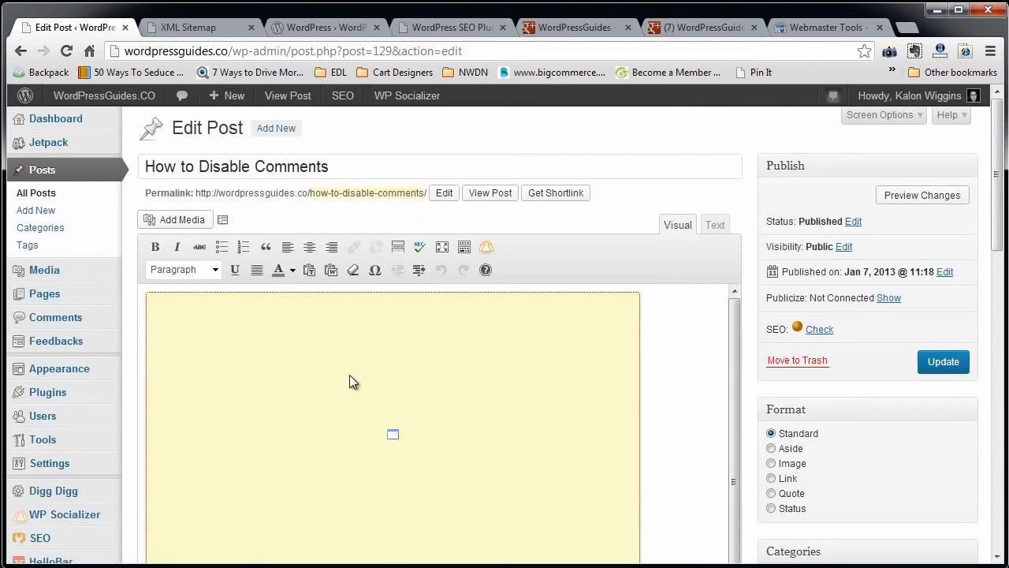
- Go back to the list of all posts and review their SEO score indicators
left_click(18, 194)
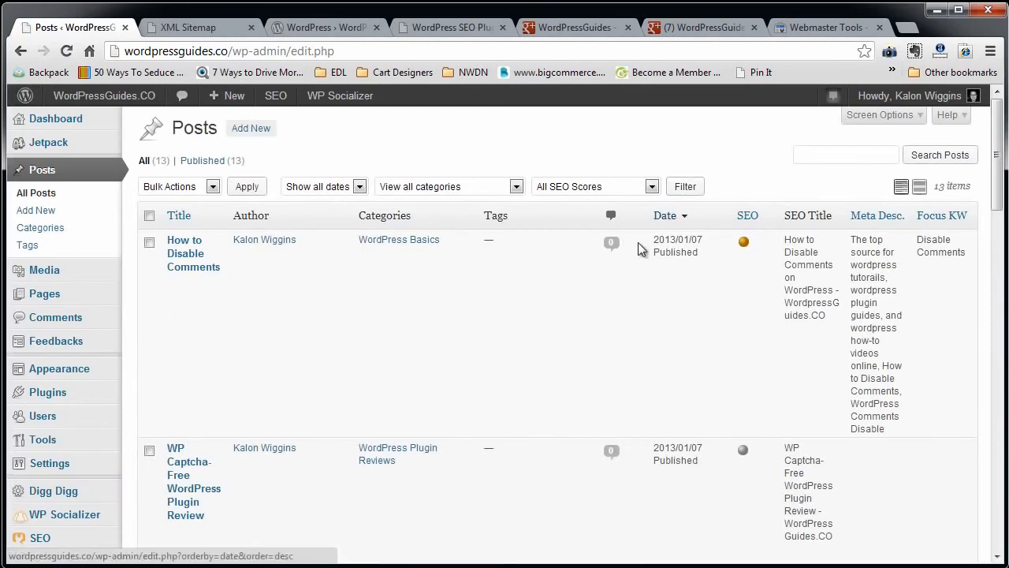
scroll(739, 268, "down", 20)
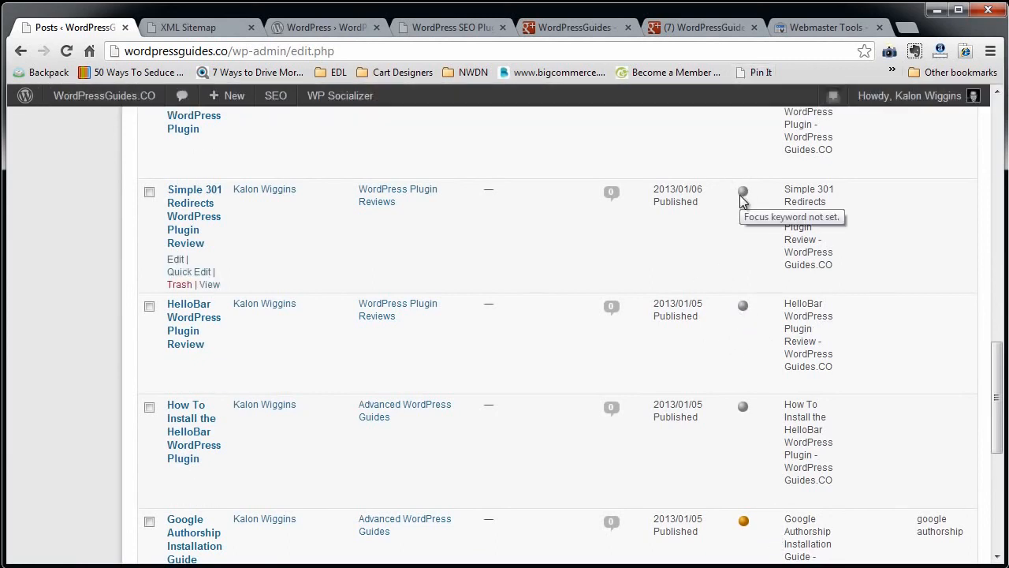
key("Home")
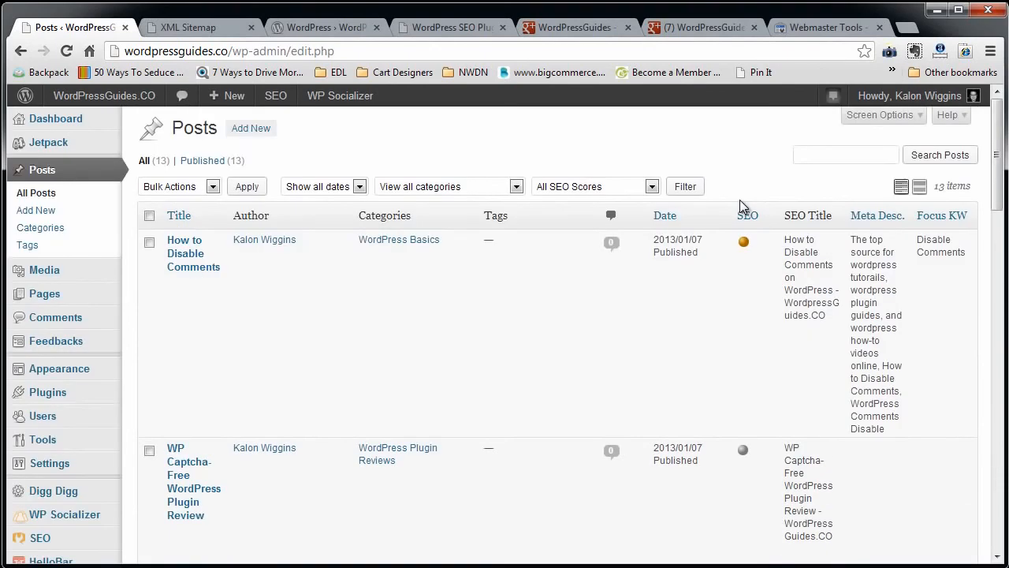
- Open the SEO plugin's Titles & Metas settings and look through the template variables in its Help section
left_click(70, 544)
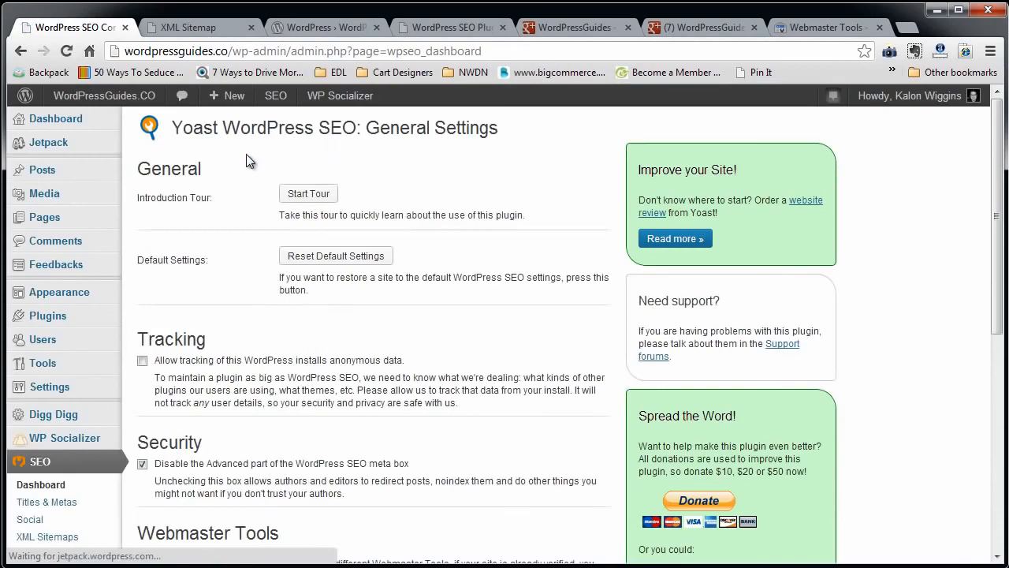
left_click(59, 510)
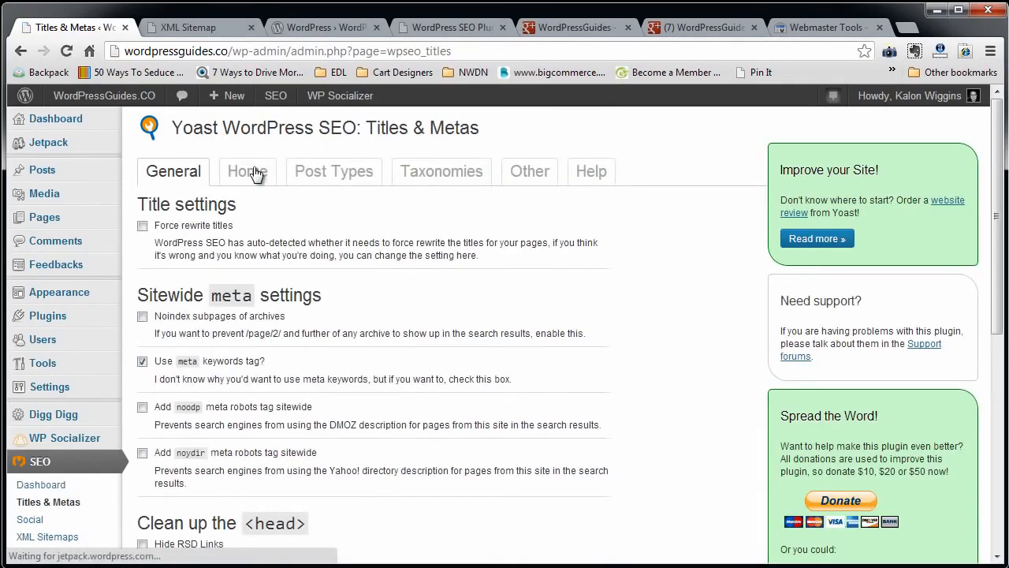
left_click(256, 178)
left_click(591, 171)
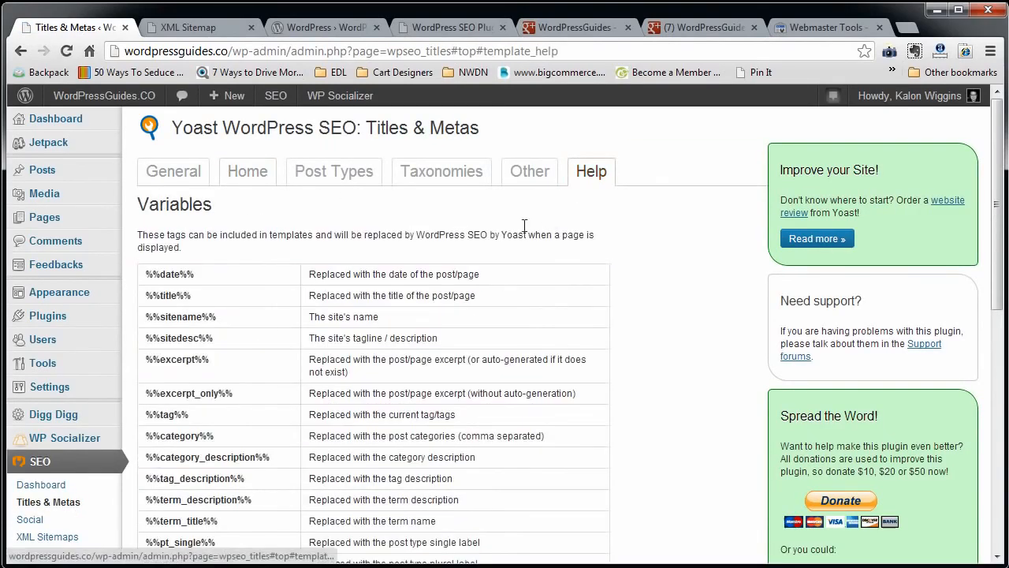
scroll(300, 323, "down", 4)
scroll(340, 490, "down", 3)
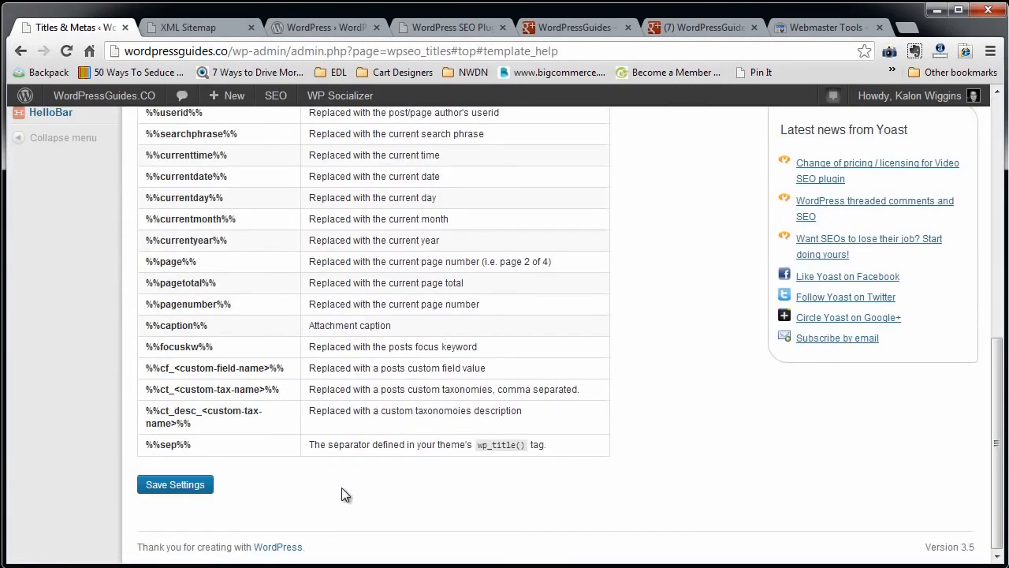
scroll(347, 331, "up", 6)
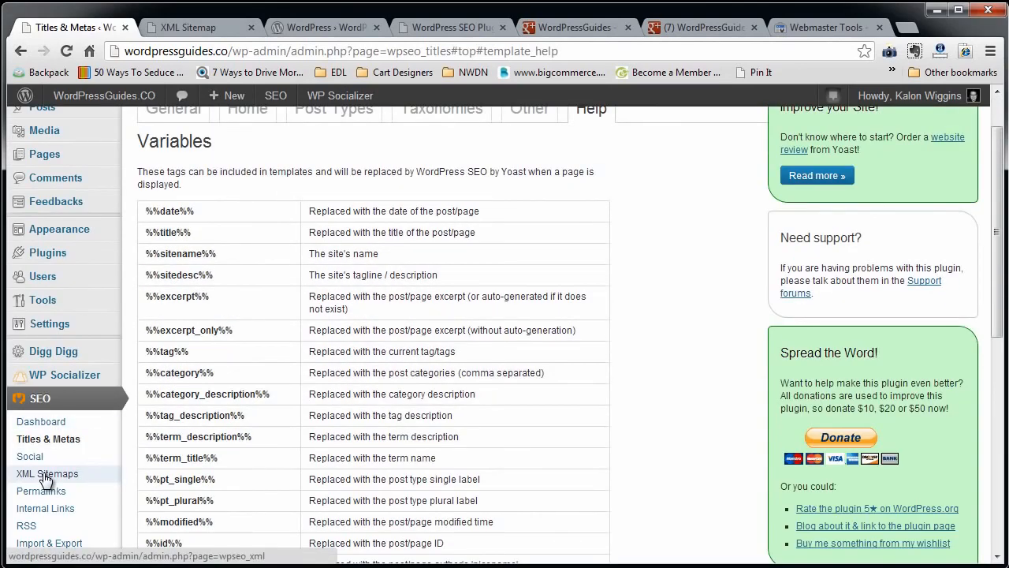
- Review the SEO plugin's XML Sitemaps settings and open its Permalinks settings
left_click(72, 475)
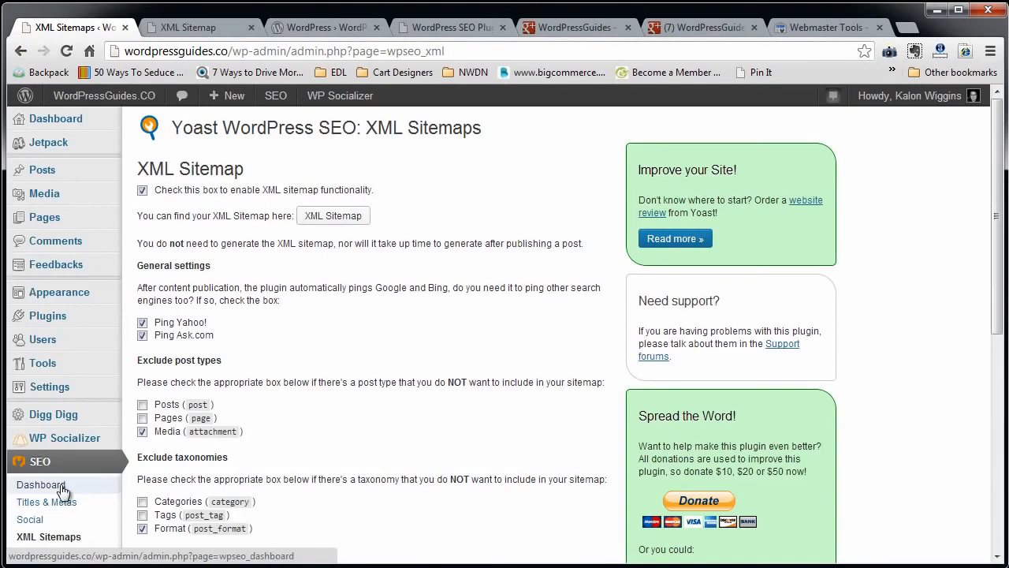
scroll(58, 486, "down", 3)
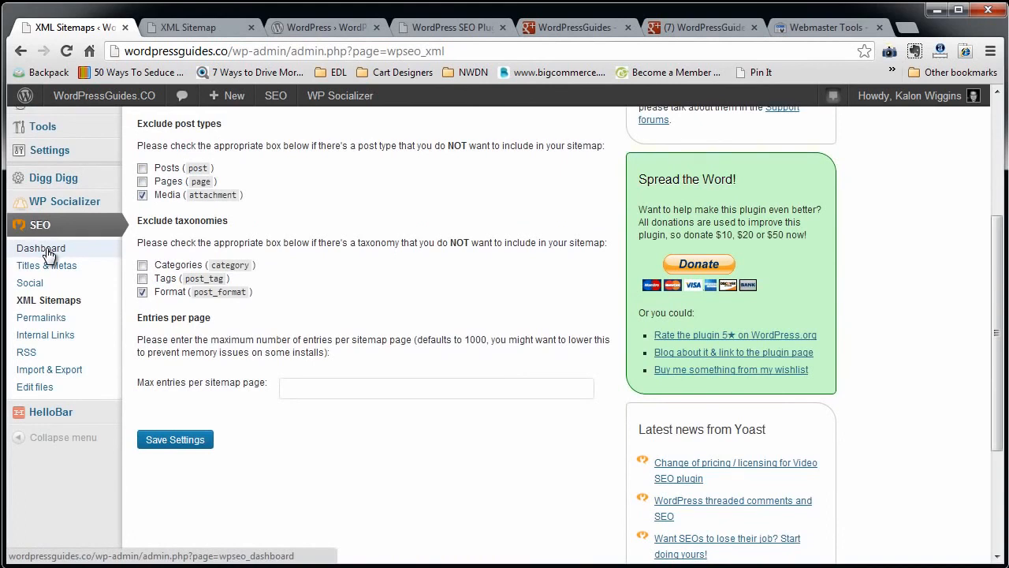
left_click(36, 318)
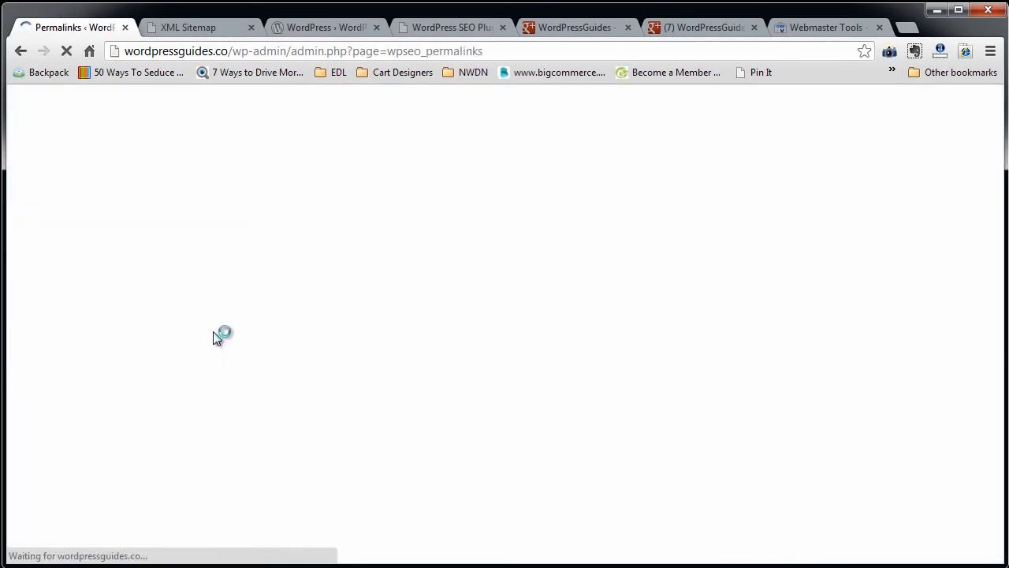